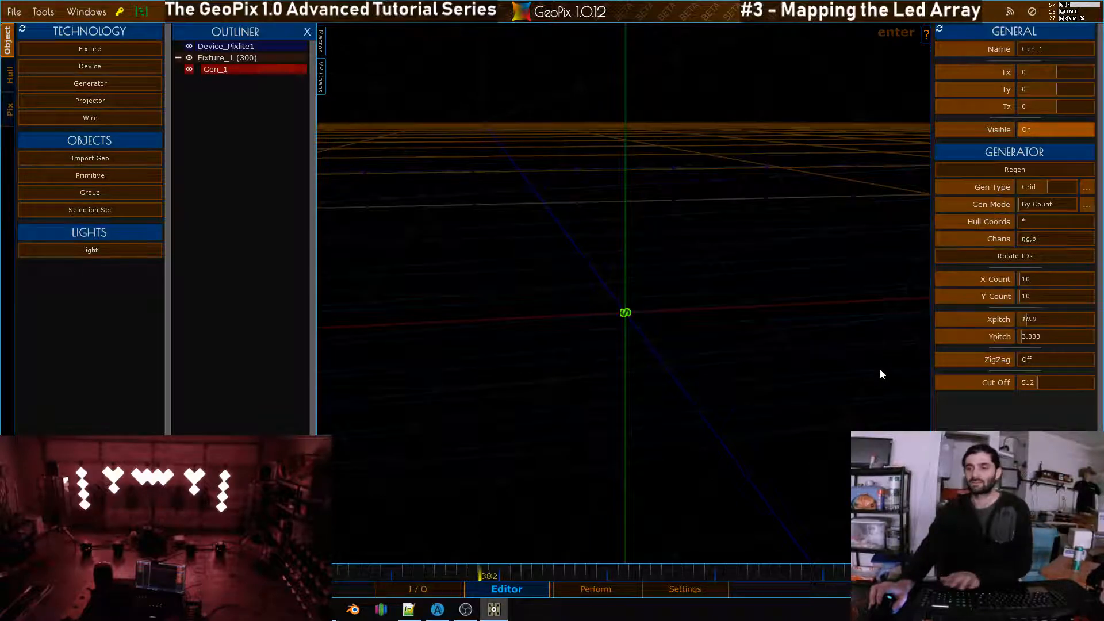
Switch to the Notepad++ note and copy the pixel pitch value 1.6667, then minimize the note window
scroll(687, 326, "up", 4)
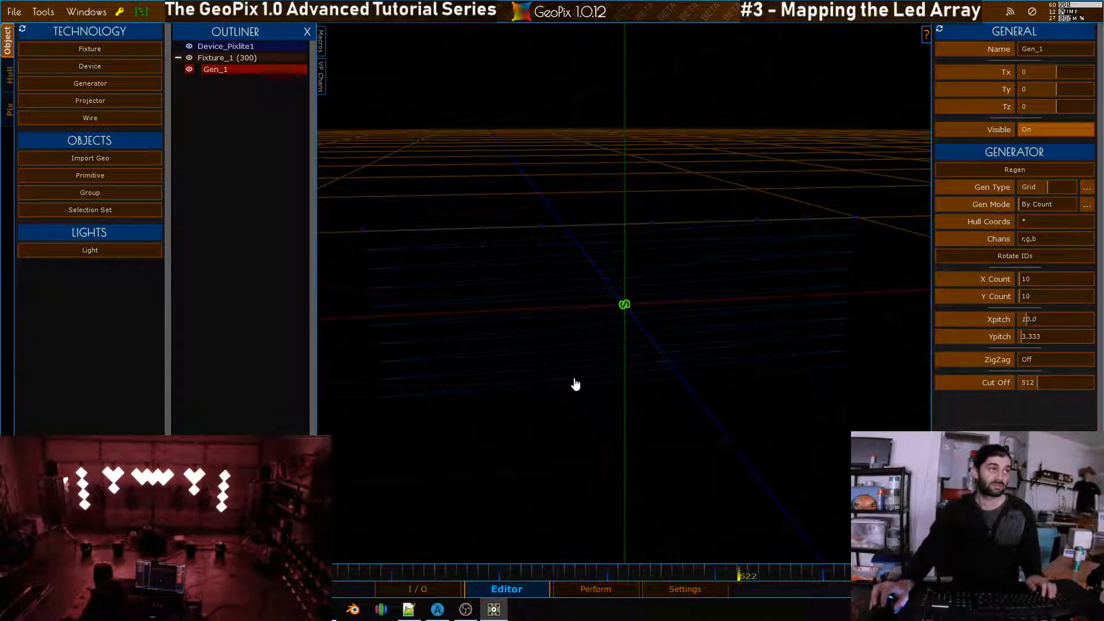
left_click(410, 609)
left_click(538, 403)
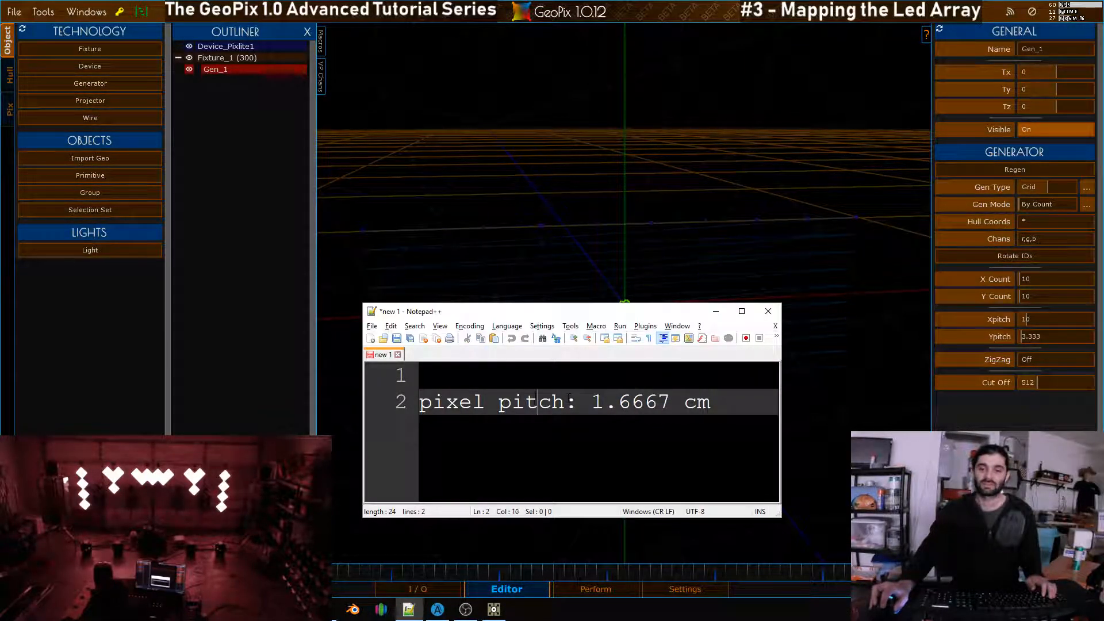
left_click_drag(589, 403, 670, 403)
key("ctrl+c")
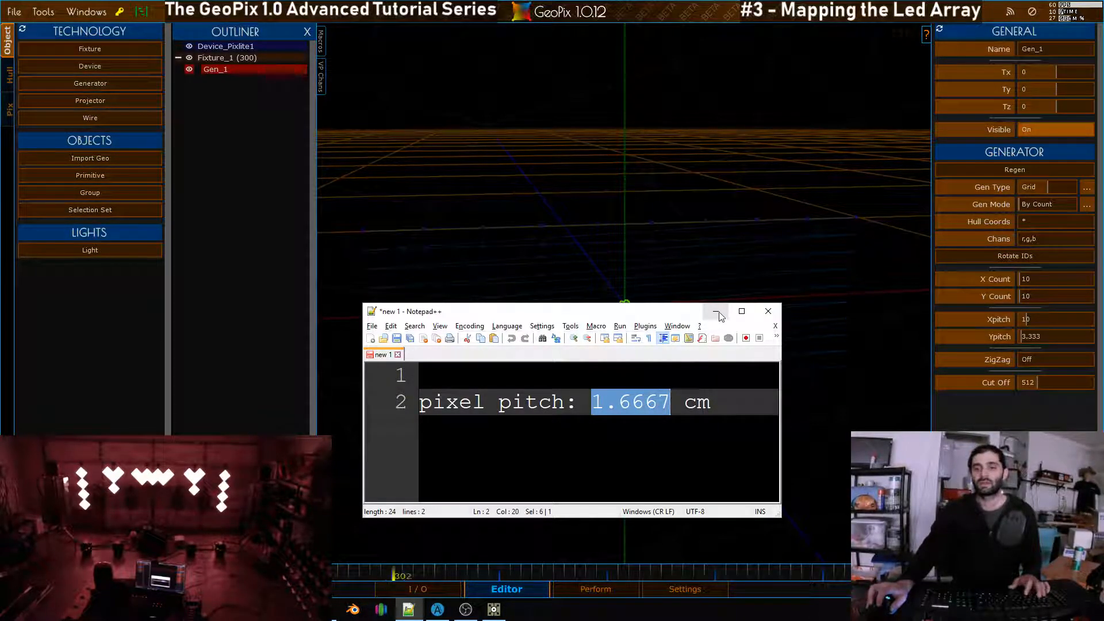
left_click(717, 312)
Set both the Xpitch and Ypitch of the Gen_1 generator to the copied value 1.6667
left_click(1005, 319)
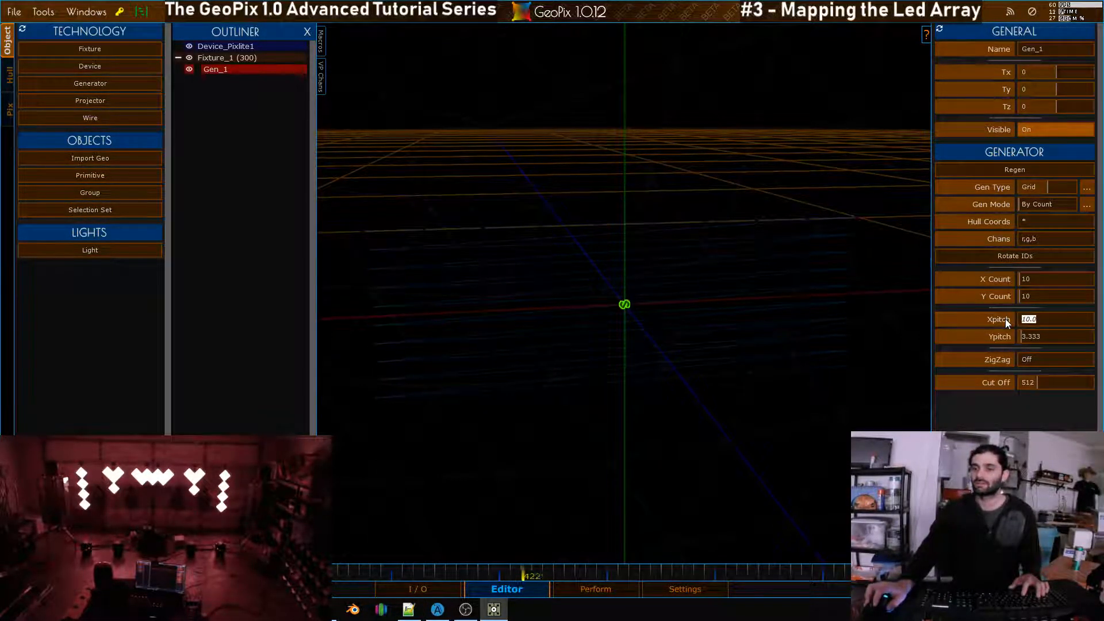
key("ctrl+v")
key("Return")
left_click(1009, 334)
key("ctrl+v")
key("Return")
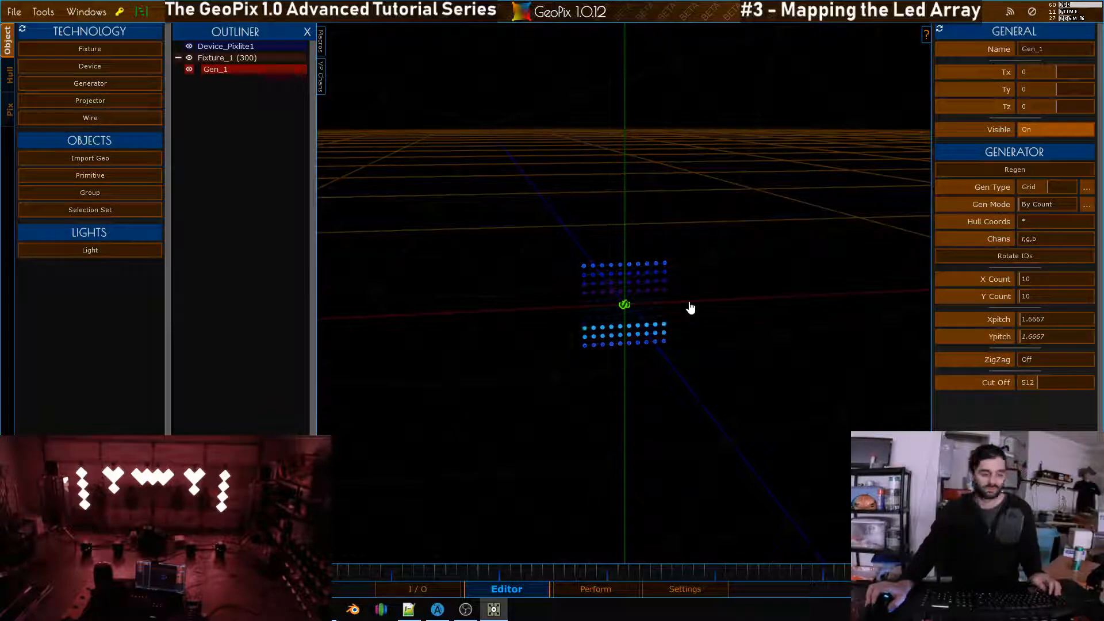
left_click_drag(674, 310, 612, 265, "alt")
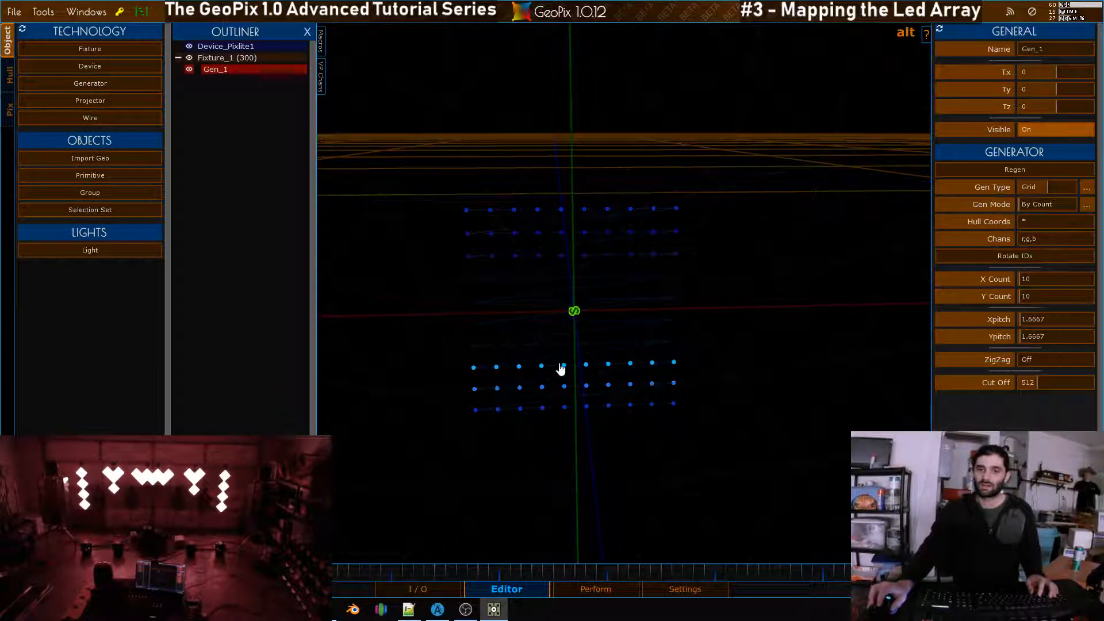
left_click_drag(612, 315, 633, 298, "alt")
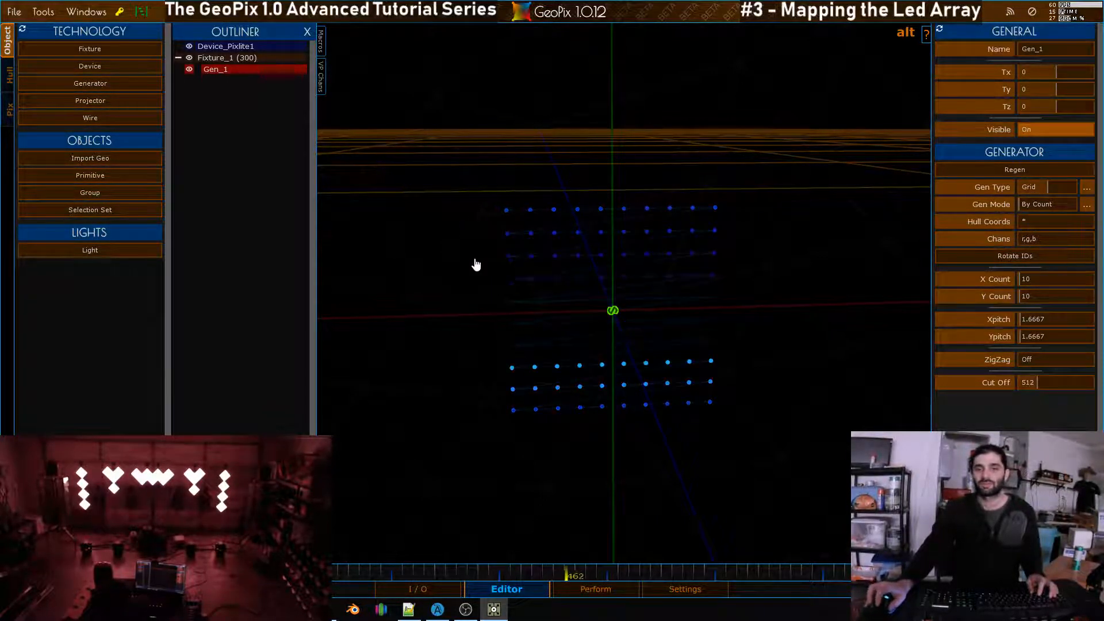
left_click_drag(602, 266, 567, 377, "alt")
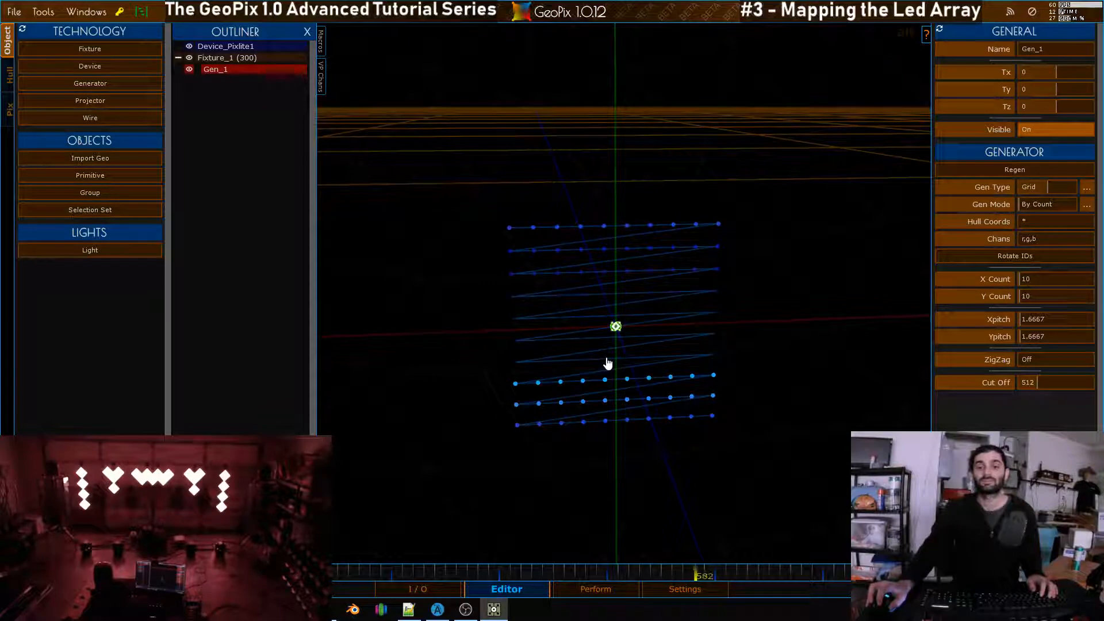
left_click_drag(637, 283, 507, 451, "alt")
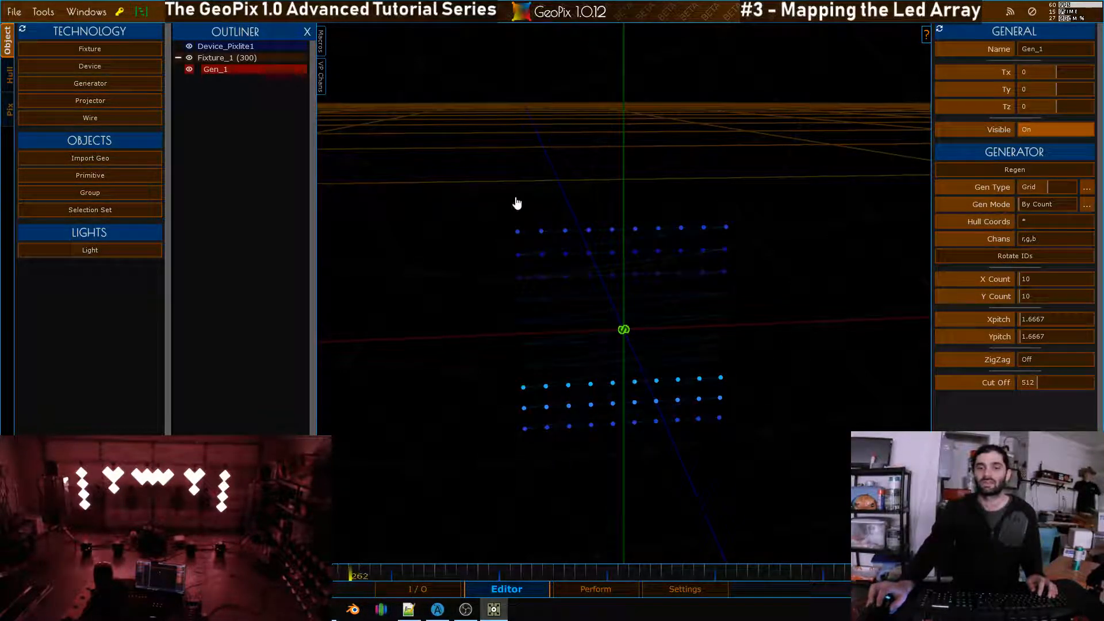
right_click_drag(689, 210, 647, 238, "alt")
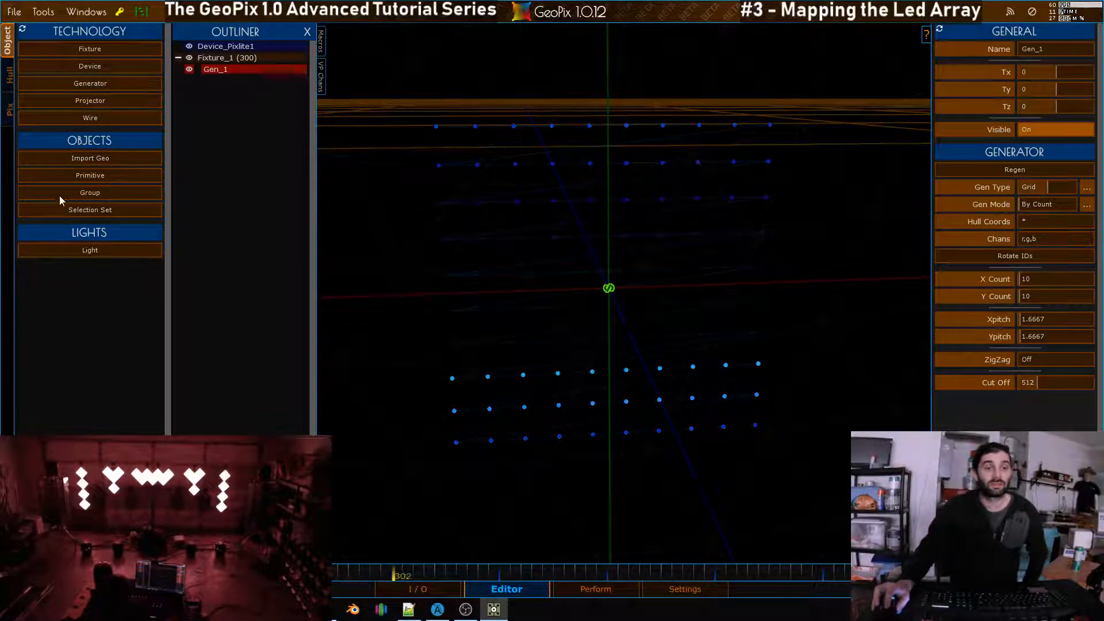
Add a primitive at the origin and set its type to Plane
left_click(86, 177)
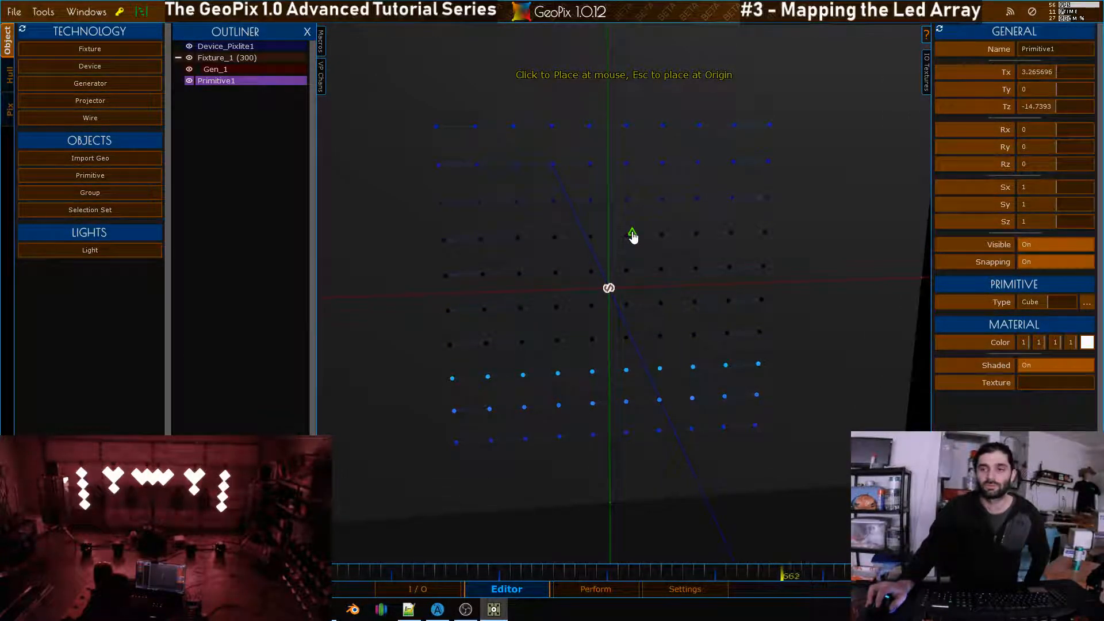
key("Escape")
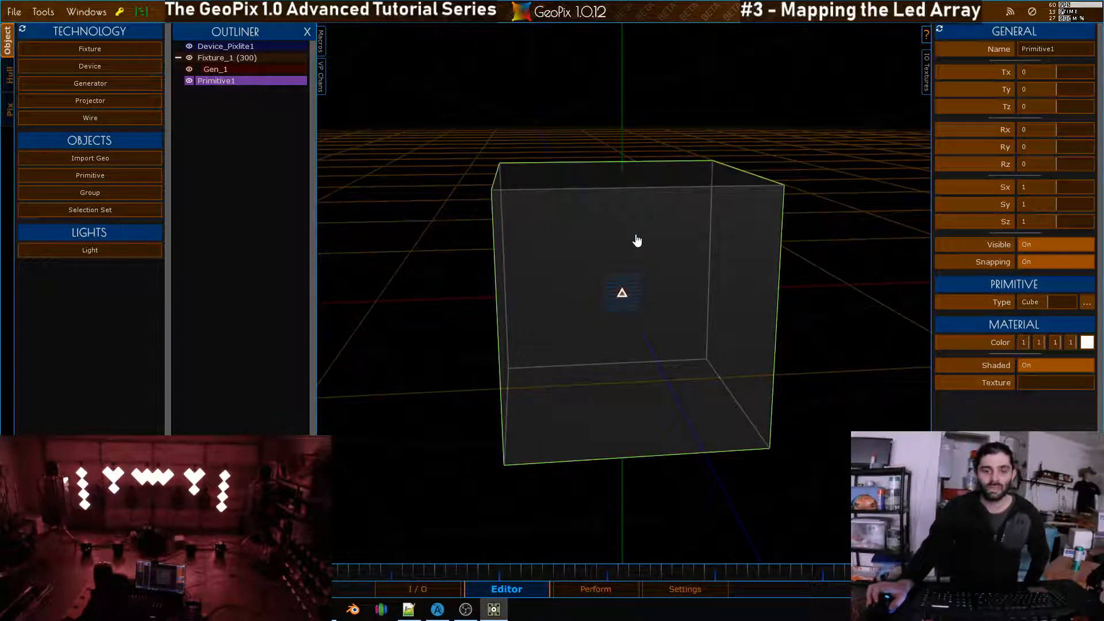
mouse_move(636, 240)
left_mouse_down("alt")
mouse_move(537, 241)
mouse_move(575, 249)
mouse_move(552, 252)
mouse_move(495, 232)
mouse_move(550, 251)
left_mouse_up("alt")
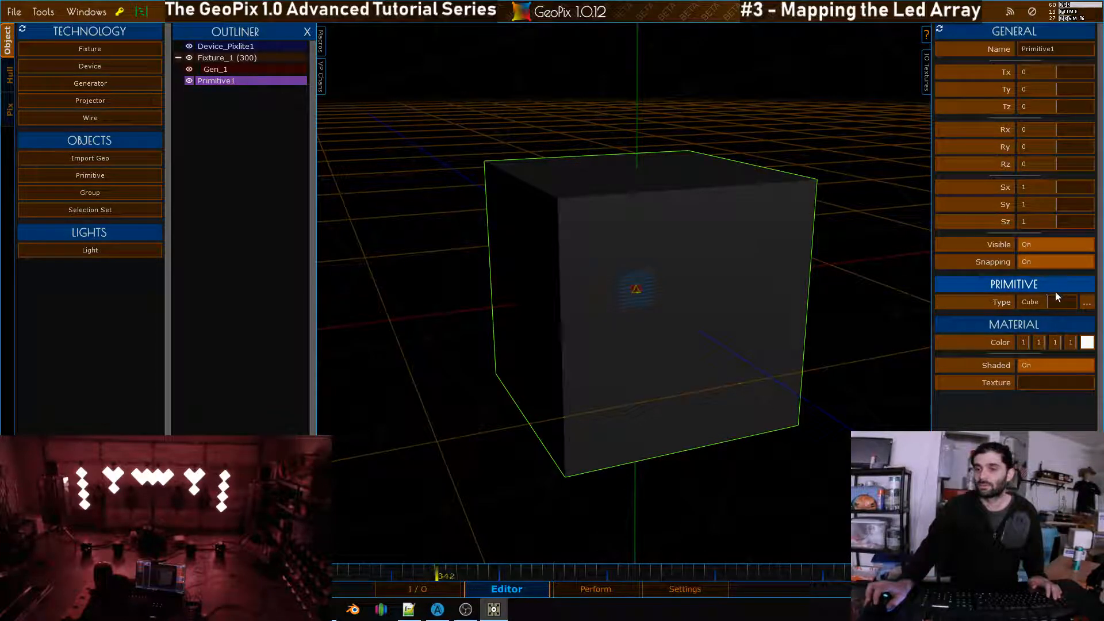
left_click(1086, 303)
left_click(1017, 309)
mouse_move(633, 245)
left_mouse_down("alt")
mouse_move(690, 272)
mouse_move(616, 257)
left_mouse_up("alt")
scroll(610, 264, "up", 5, "alt")
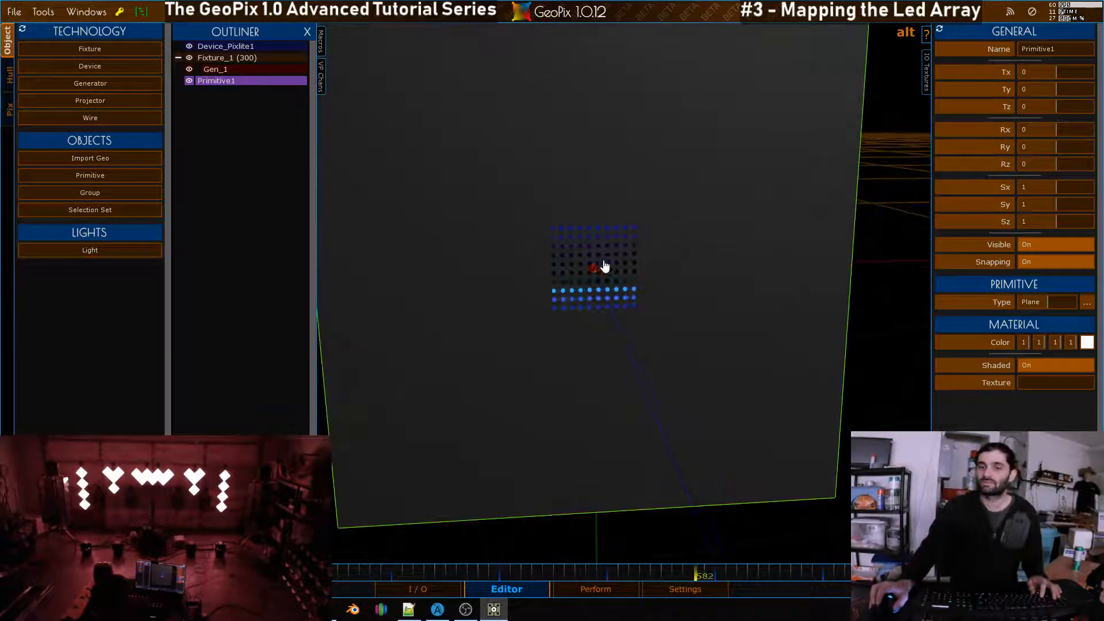
Try to scale the plane by eye around the pixel grid, to about 0.179 in X and 0.194 in Y
left_click_drag(1051, 186, 1025, 204)
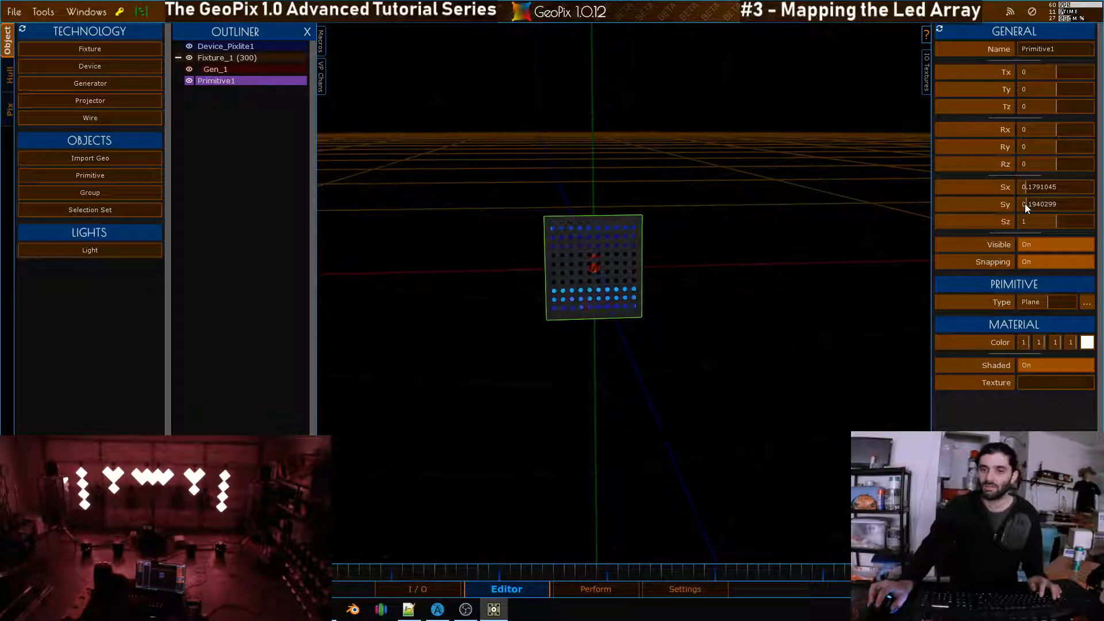
scroll(610, 201, "up", 5, "alt")
mouse_move(610, 201)
left_mouse_down("alt")
mouse_move(636, 210)
mouse_move(623, 219)
mouse_move(632, 199)
left_mouse_up("alt")
scroll(627, 209, "up", 3, "alt")
right_click_drag(632, 198, 634, 202, "alt")
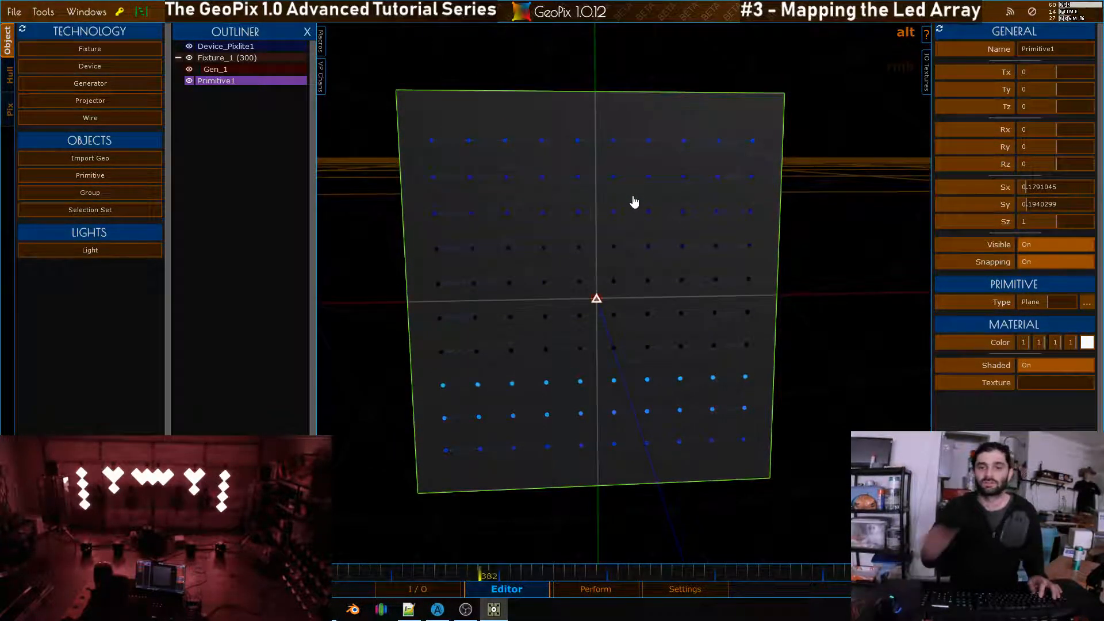
scroll(599, 202, "down", 4)
left_click_drag(596, 261, 619, 213, "alt")
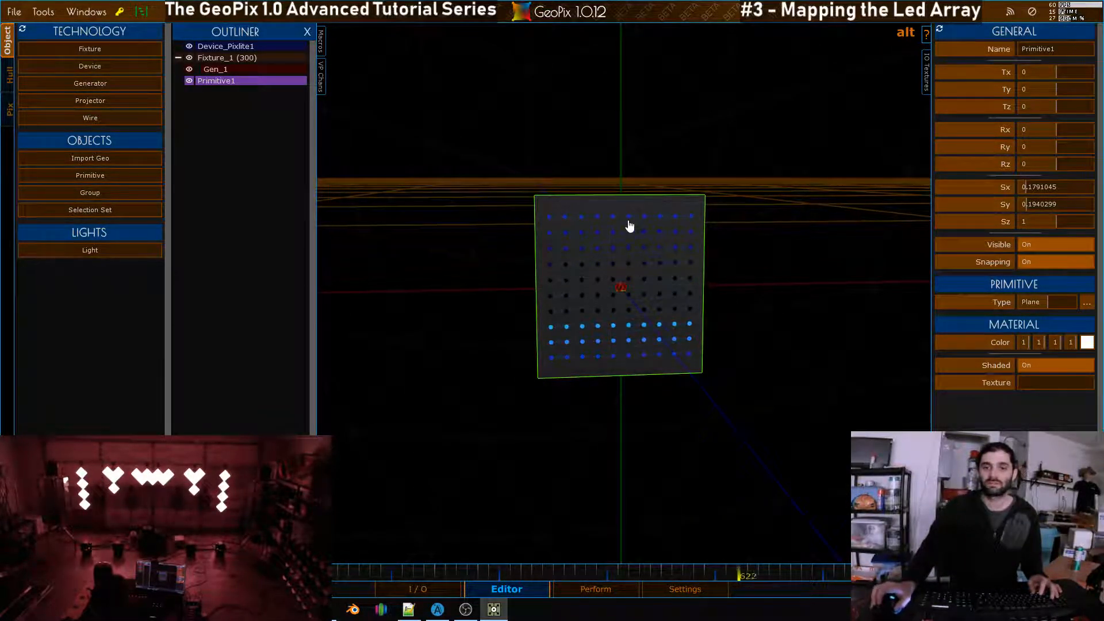
scroll(580, 177, "up", 4, "alt")
right_click_drag(616, 167, 623, 178, "alt")
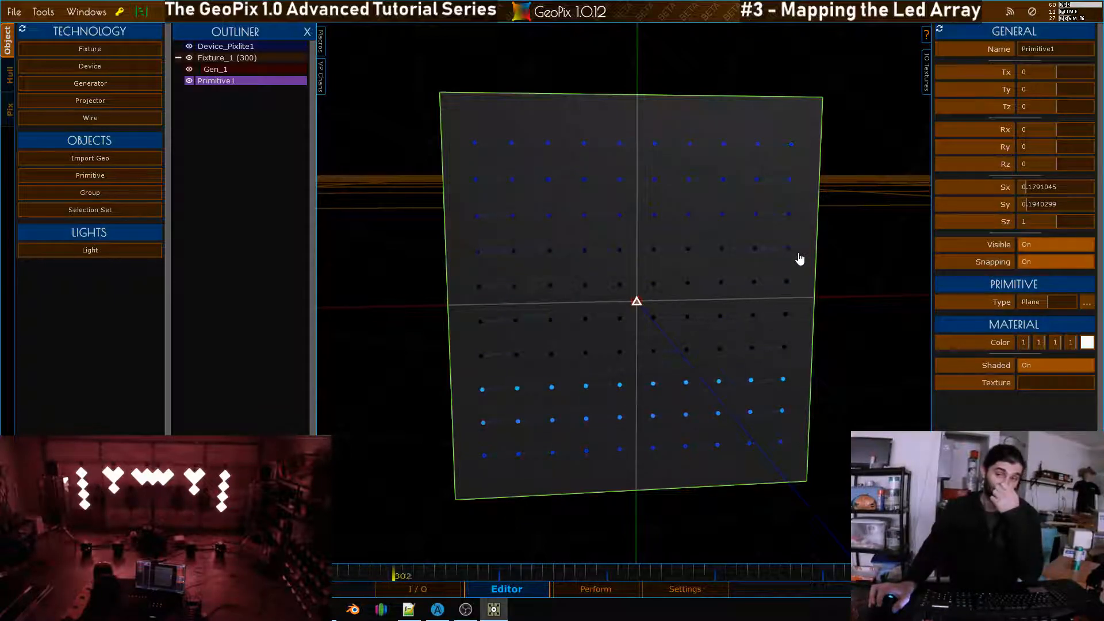
Reset the plane's X and Y scale to their defaults
scroll(748, 182, "down", 5)
right_click(1003, 189)
right_click(1007, 206)
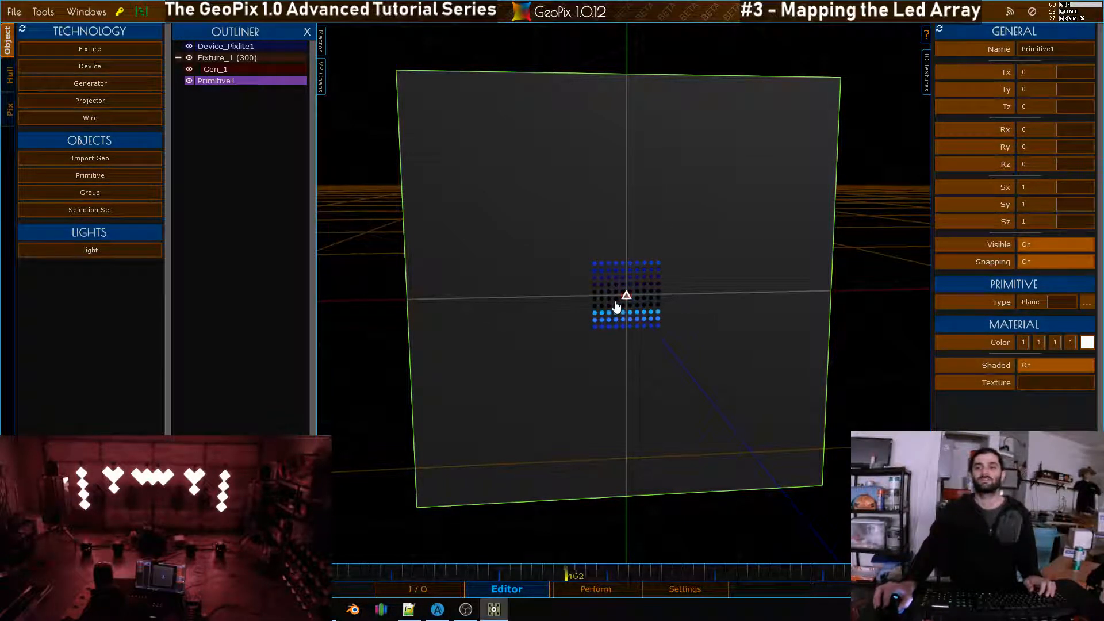
scroll(613, 330, "up", 5)
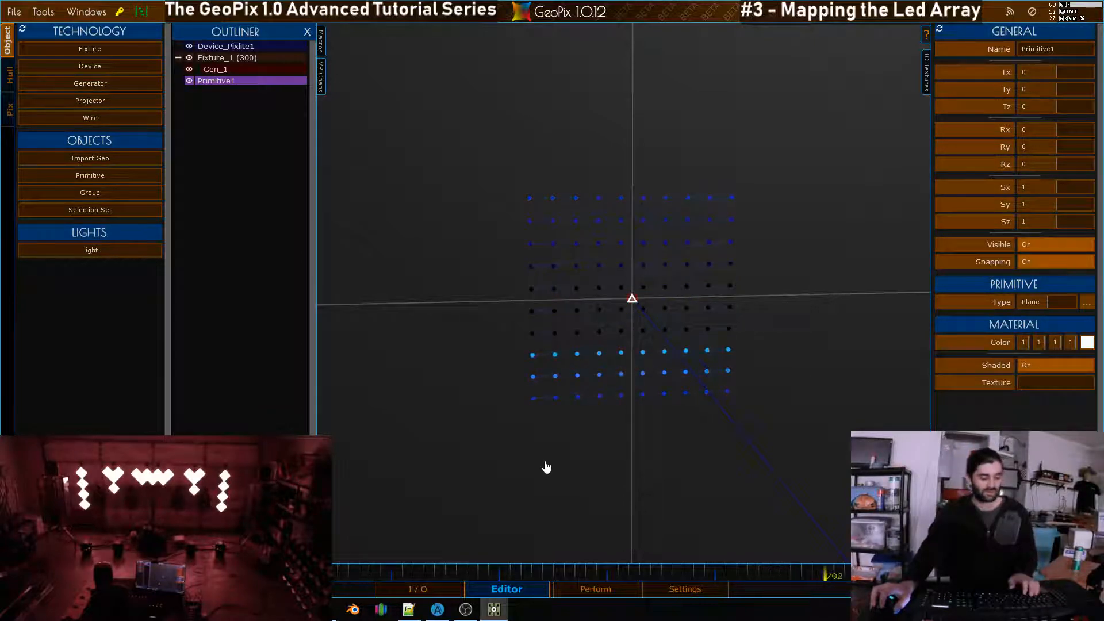
Open Calculator and compute the panel size in metres by multiplying the copied pitch 1.6667 by 10 and dividing by 100
key("super+r")
type("calc")
key("Return")
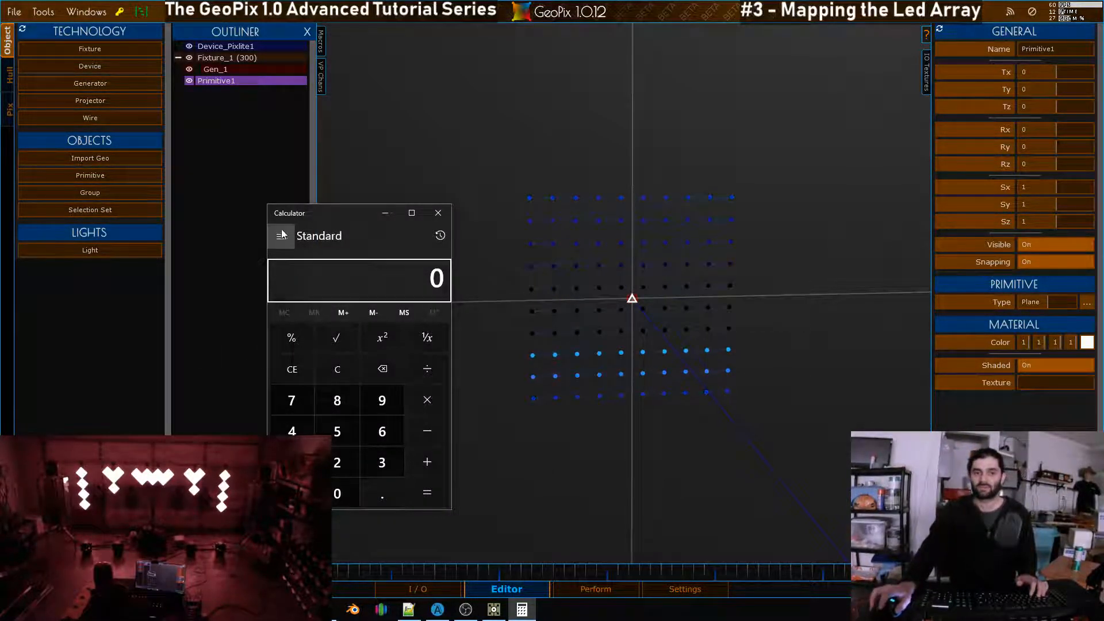
left_click_drag(292, 216, 300, 205)
left_click(408, 610)
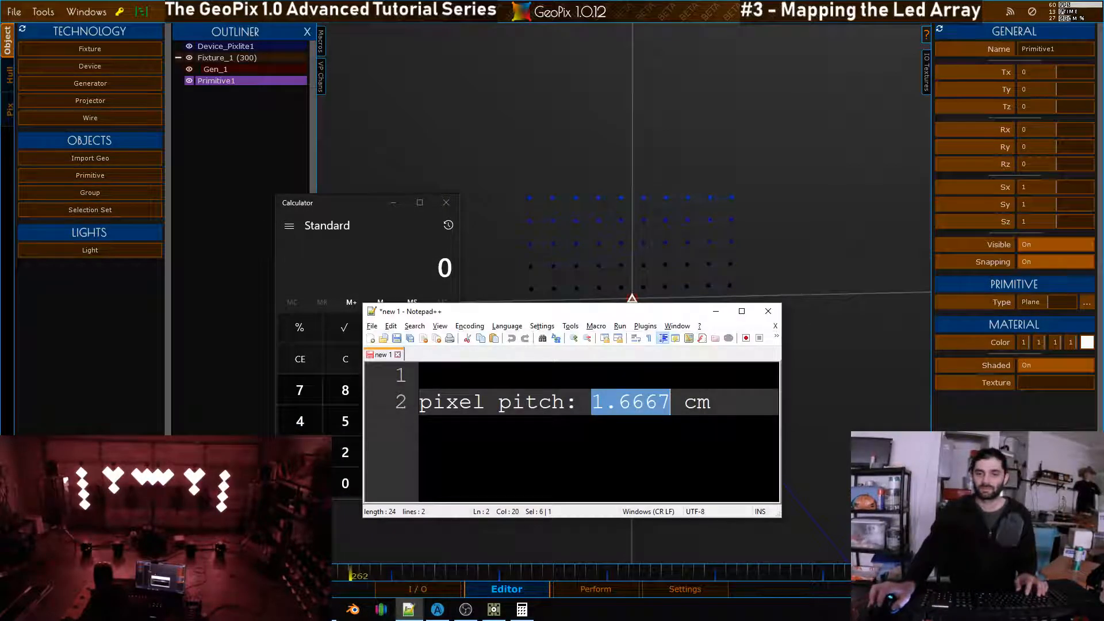
left_click(402, 343)
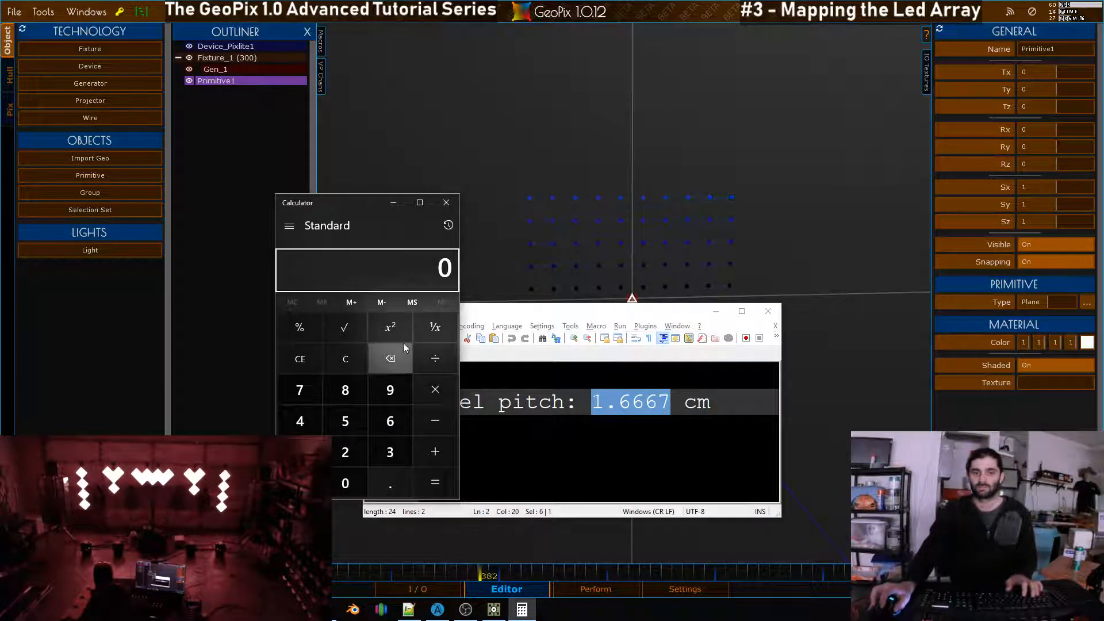
key("ctrl+v")
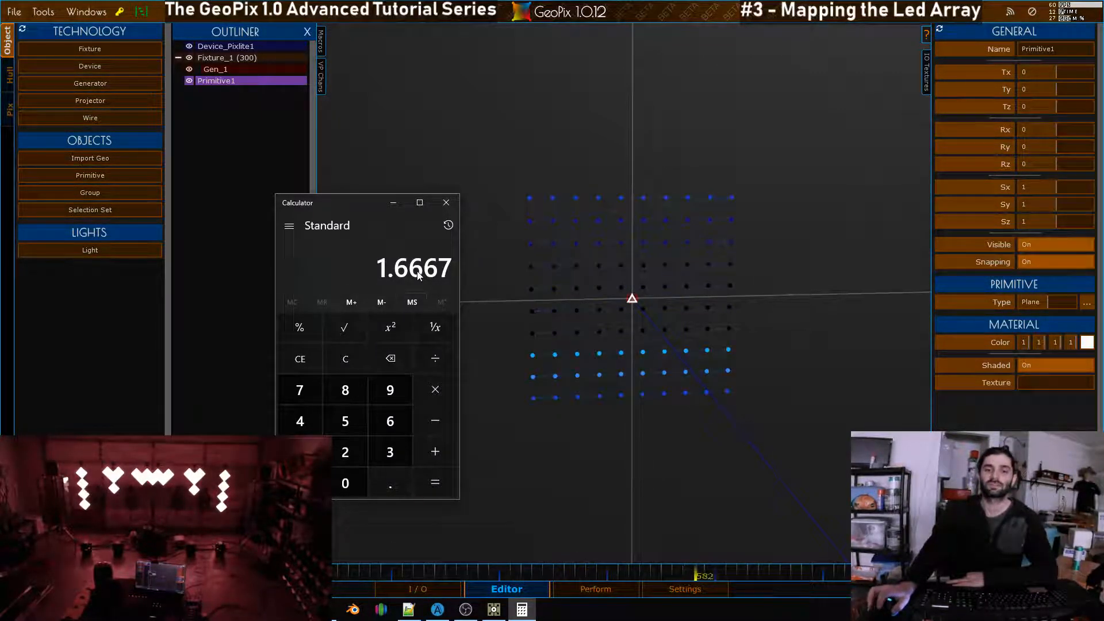
type("*10")
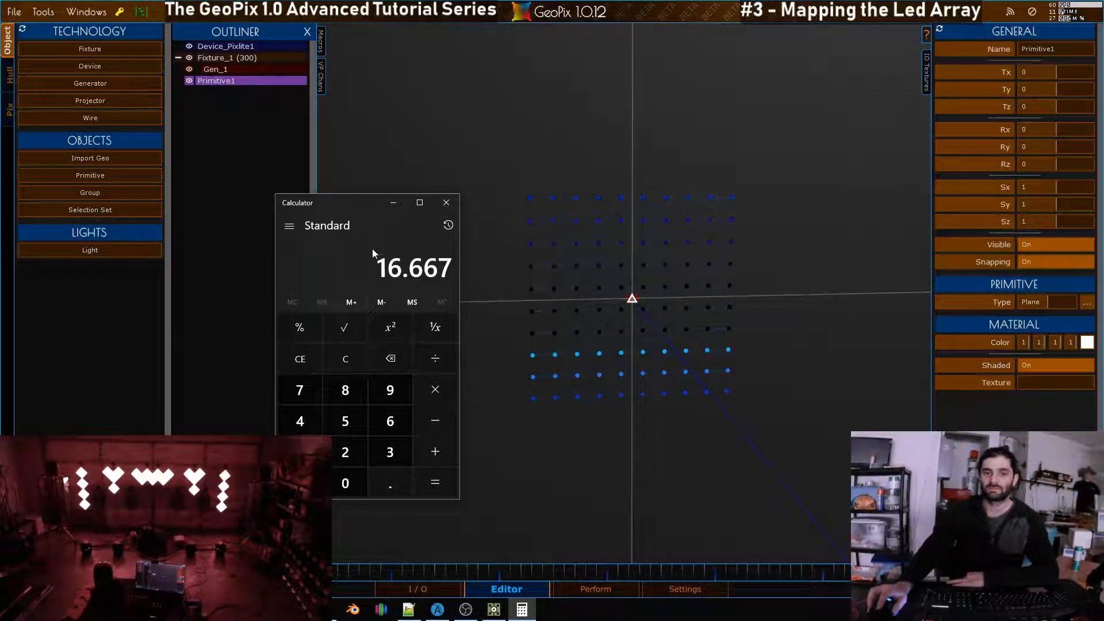
type("/100")
key("Return")
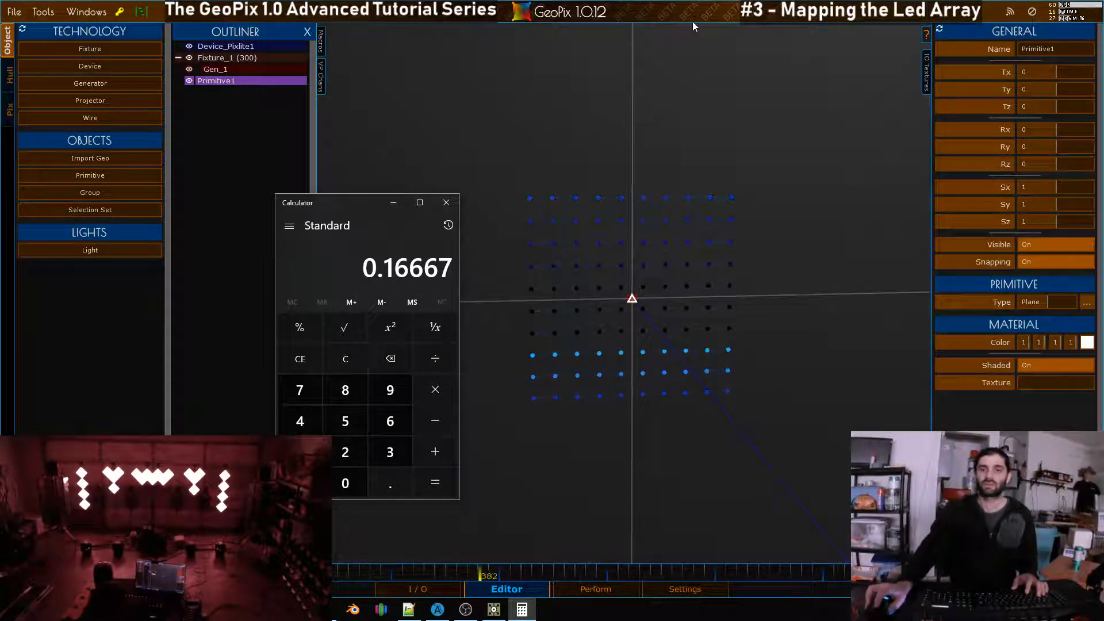
Return to GeoPix and set the plane's X and Y scale to 0.16667
left_click(710, 119)
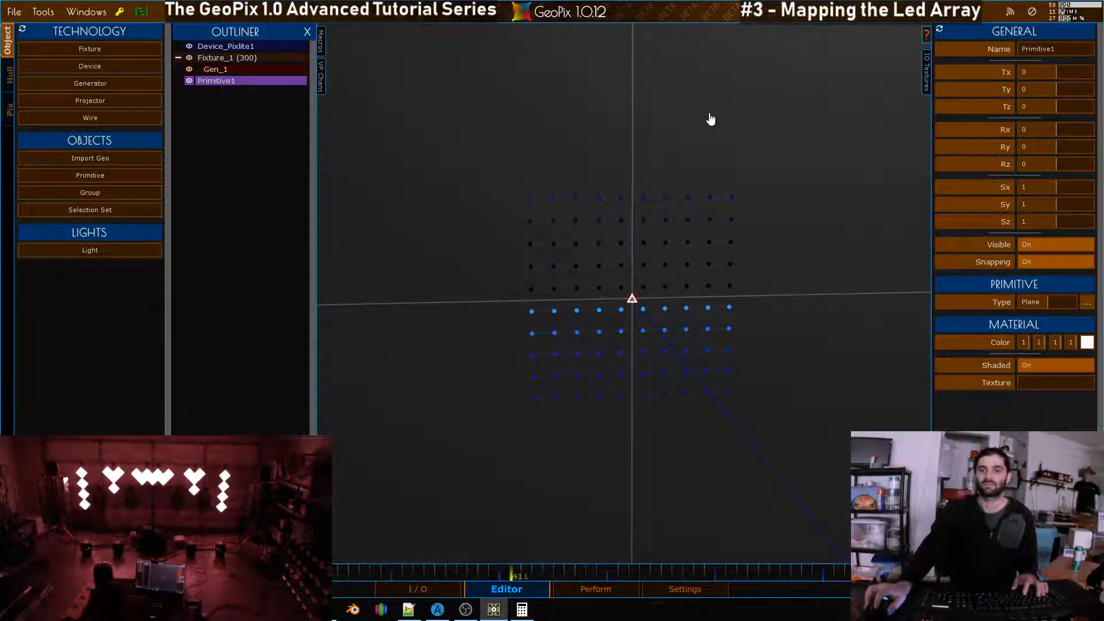
left_click(1009, 202)
type("0.16667")
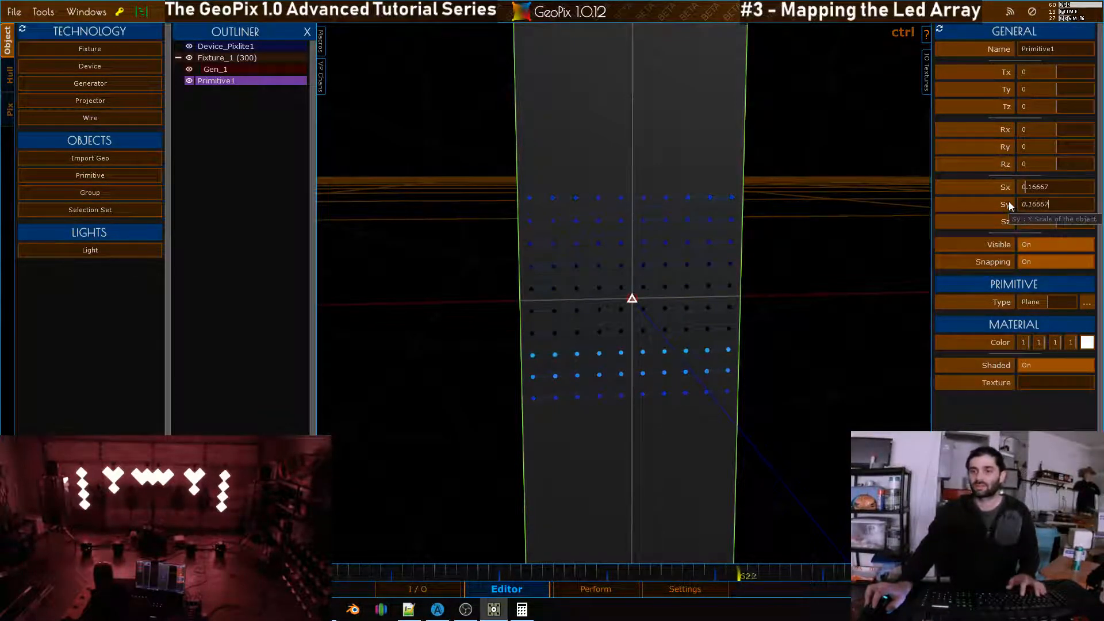
key("Return")
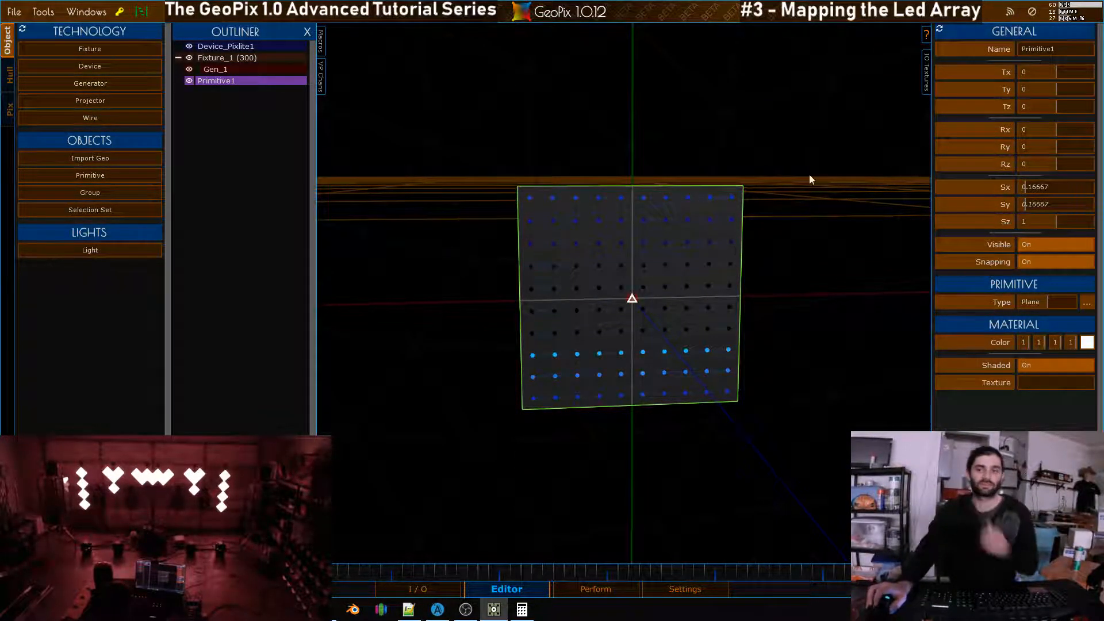
right_click_drag(776, 187, 591, 255, "alt")
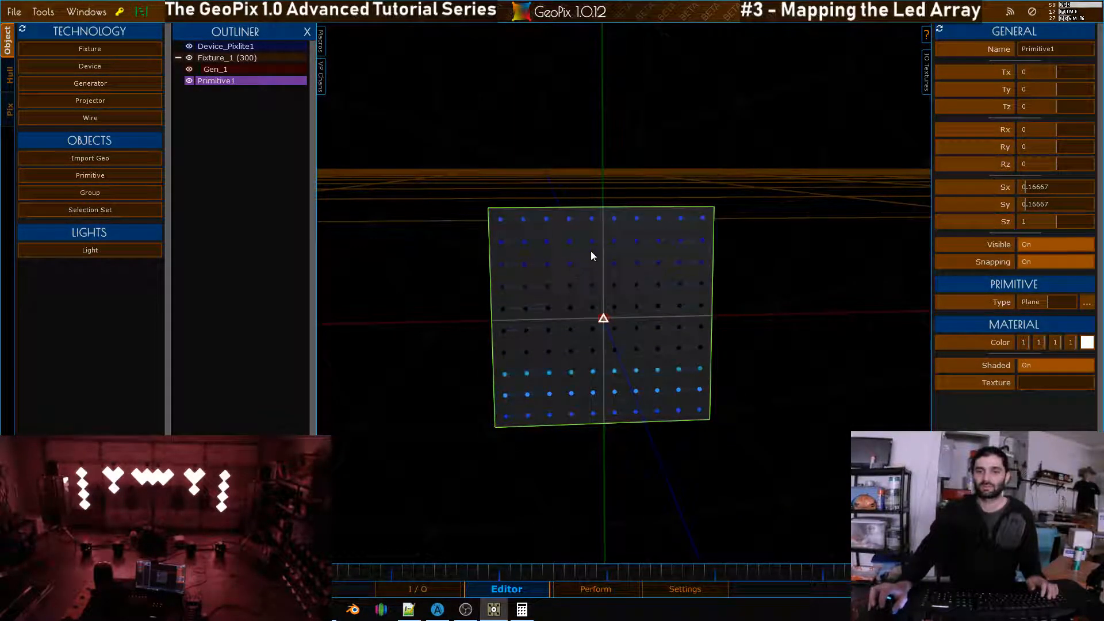
Parent Fixture_1 to the Primitive1 plane
left_click(179, 58)
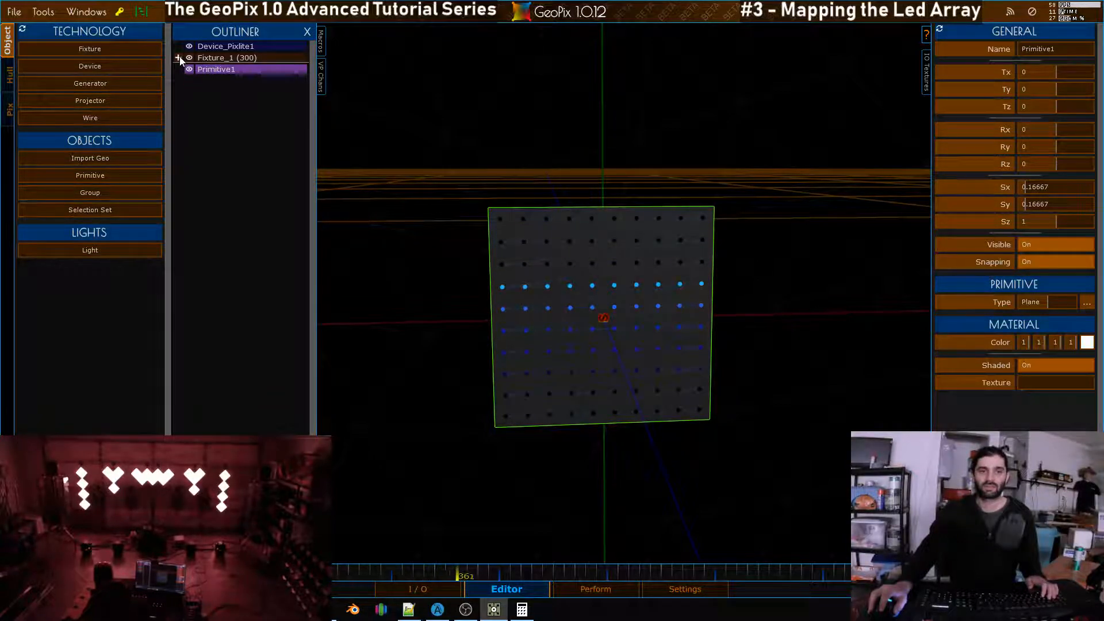
left_click(236, 57)
left_click(222, 69)
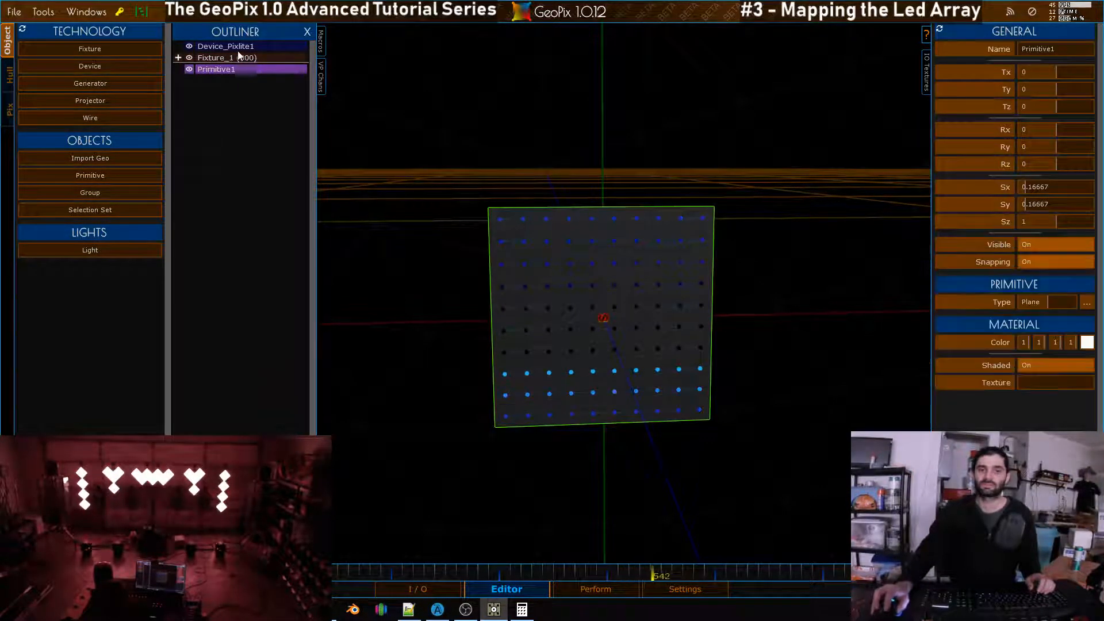
left_click(241, 57)
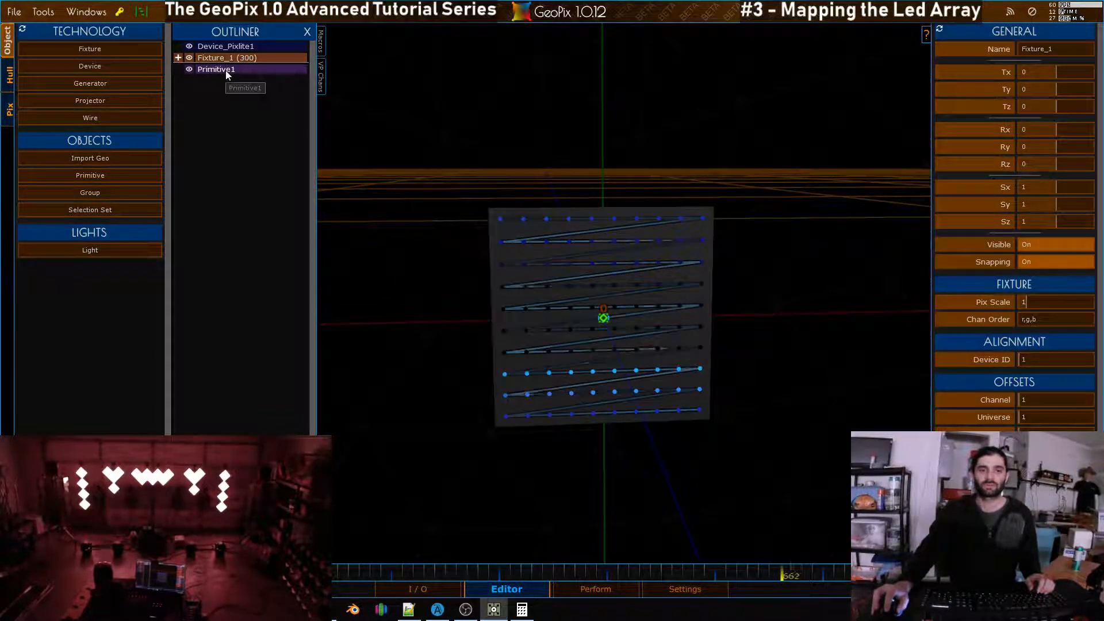
left_click(224, 70, "shift")
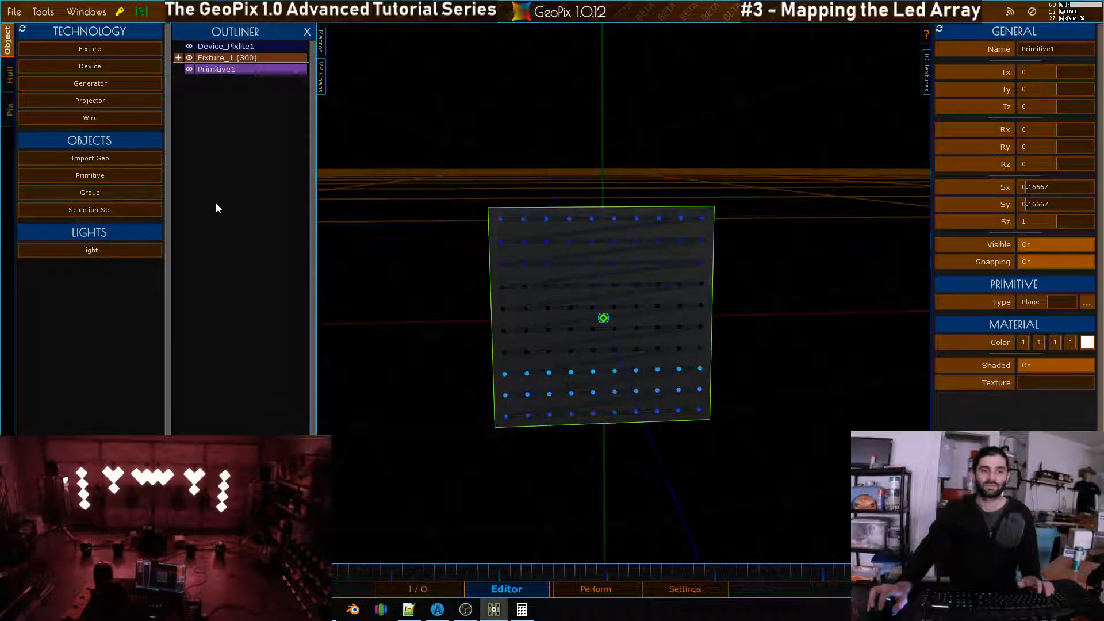
left_click(22, 28)
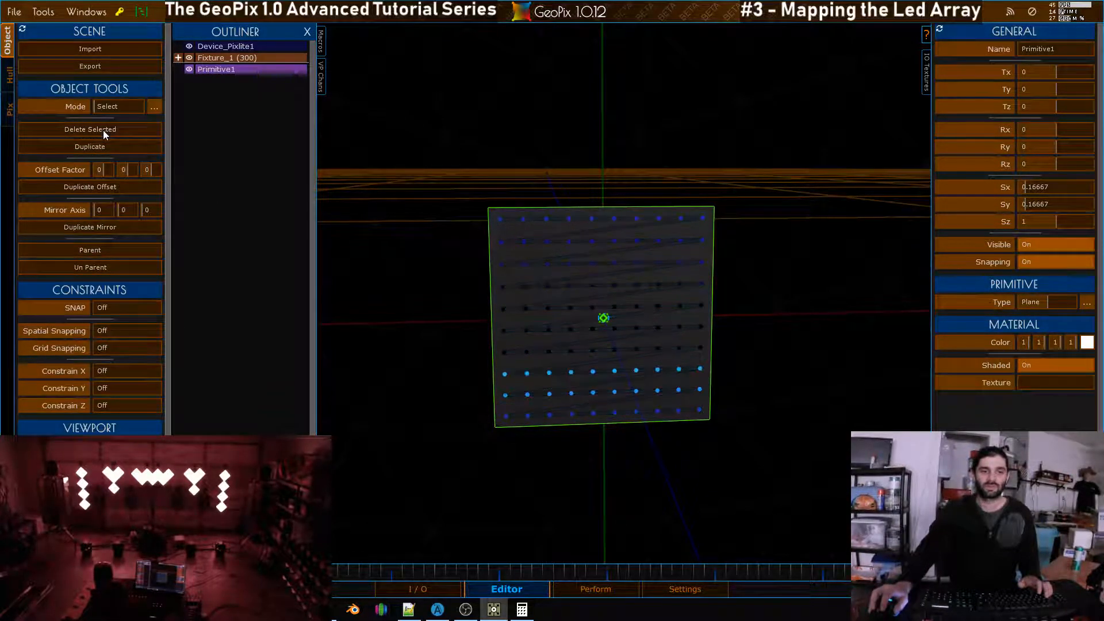
left_click(100, 250)
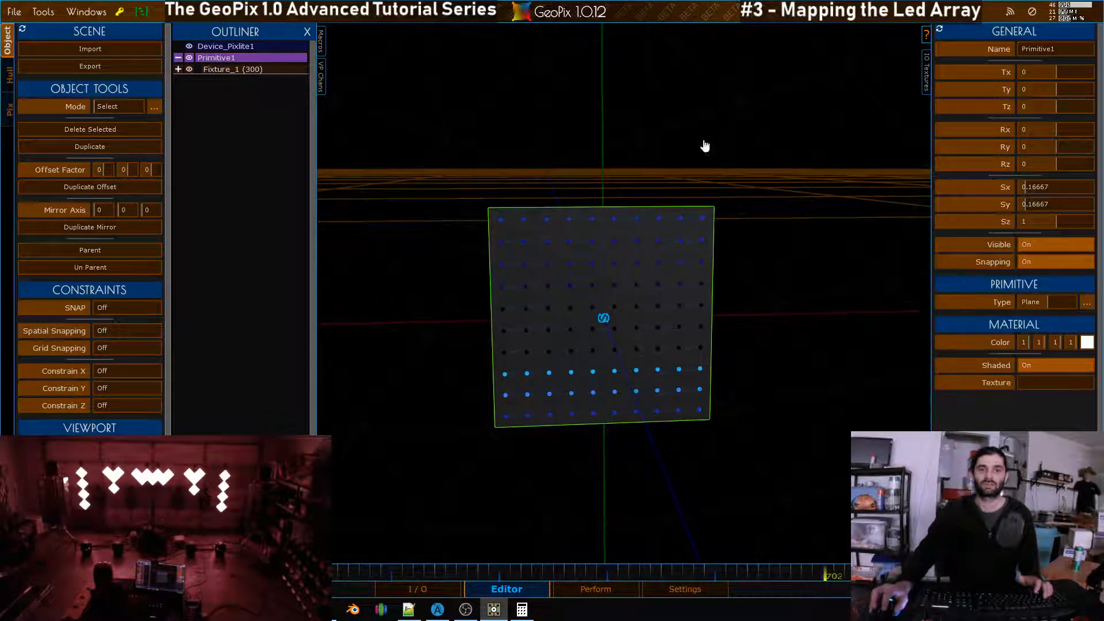
Rename the parent plane to frame_1
type("f")
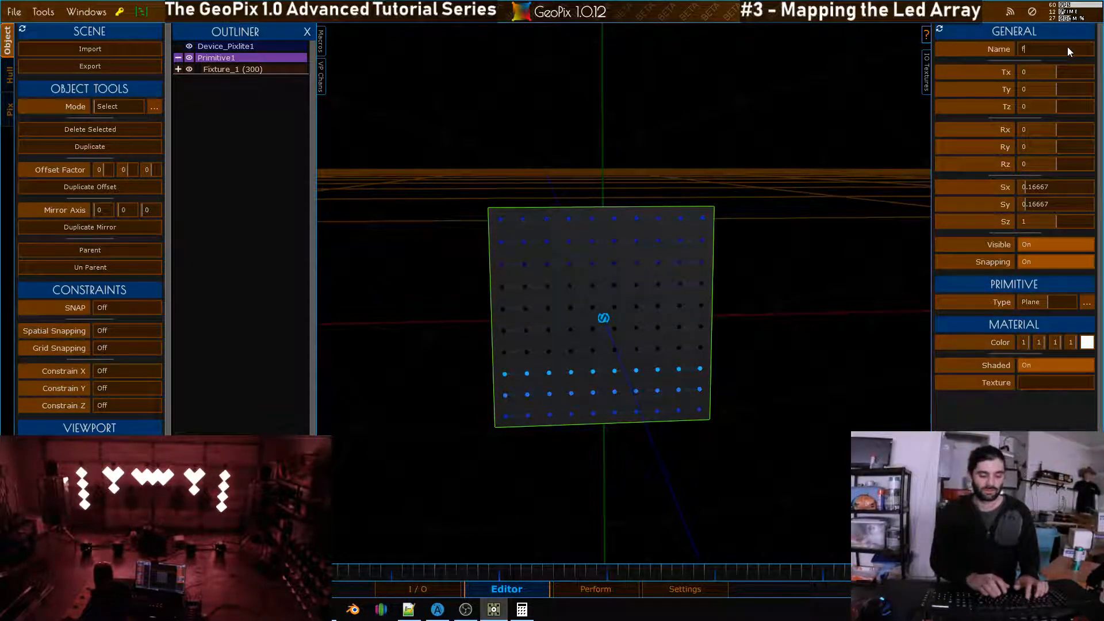
type("rame_1")
key("Return")
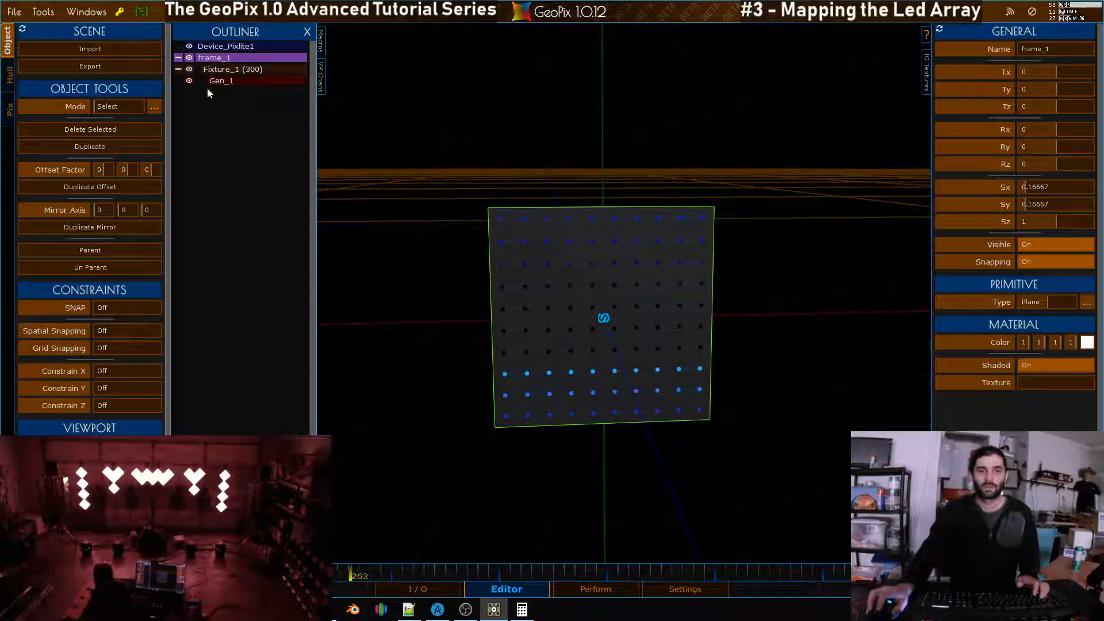
left_click(213, 82)
left_click(223, 69)
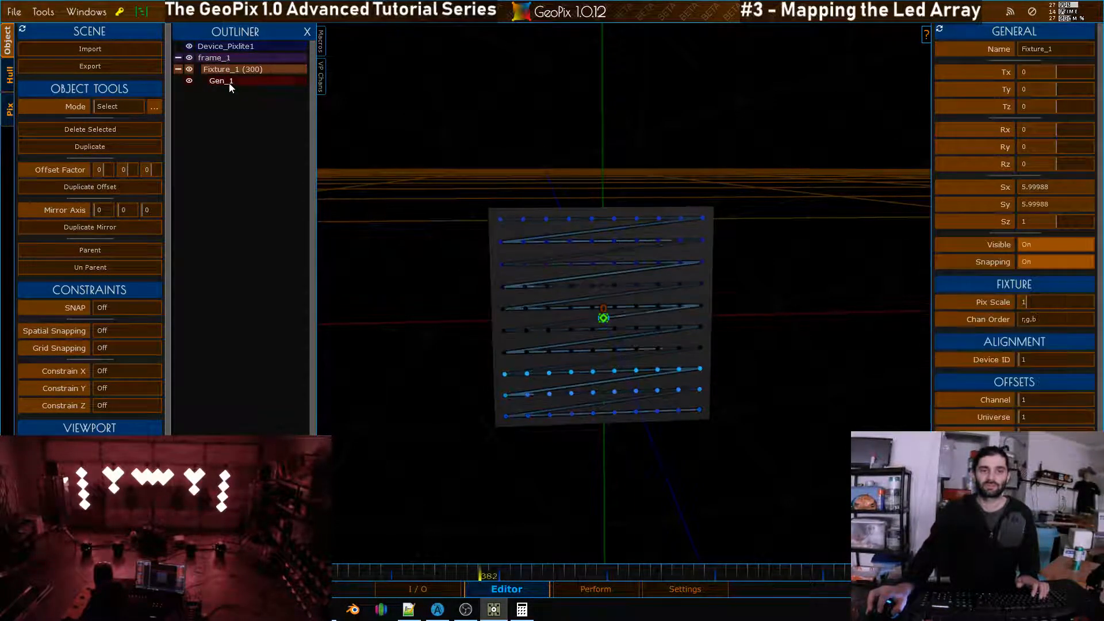
left_click(229, 84)
left_click(232, 68)
left_click(221, 58)
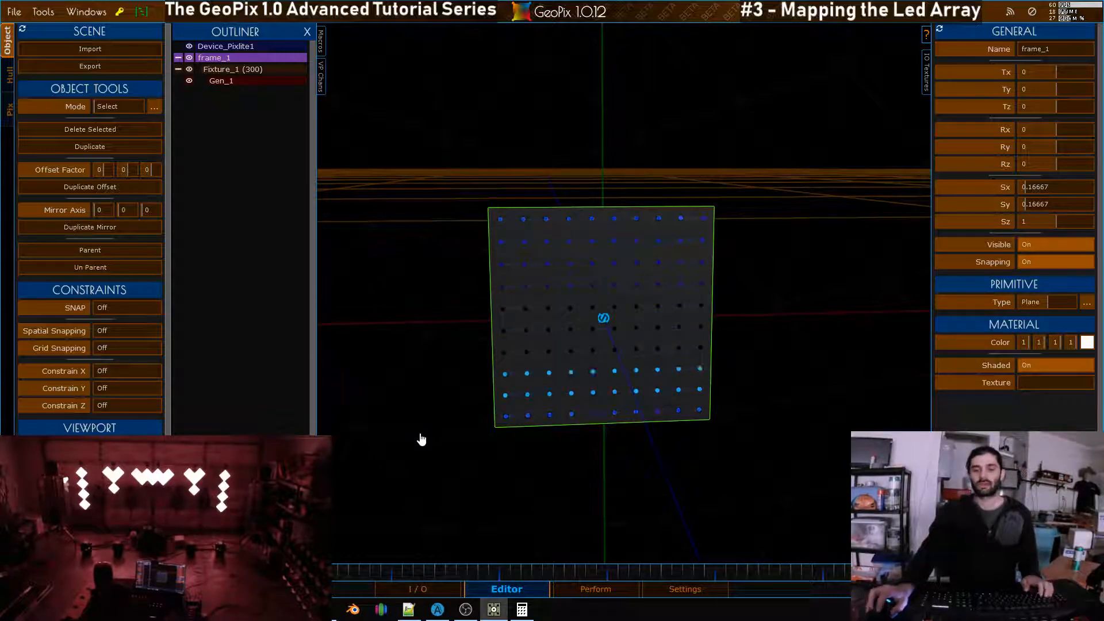
Switch to Advatek Assistant and set the test mode of the 1-16 diamonds PixLite controller to None (Live Data)
left_click(437, 610)
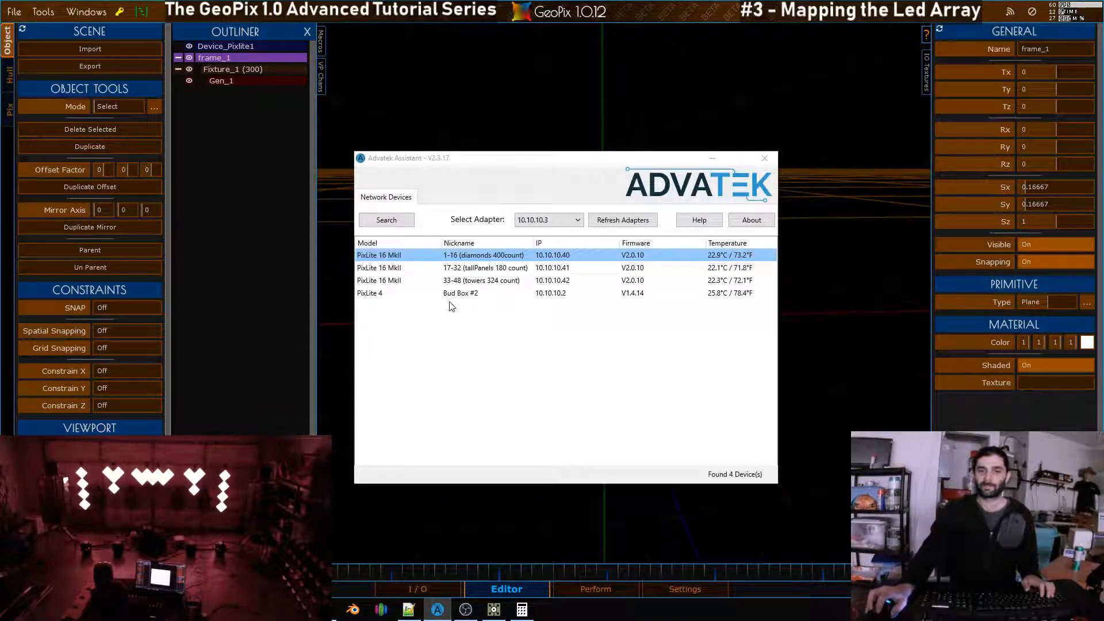
double_click(469, 256)
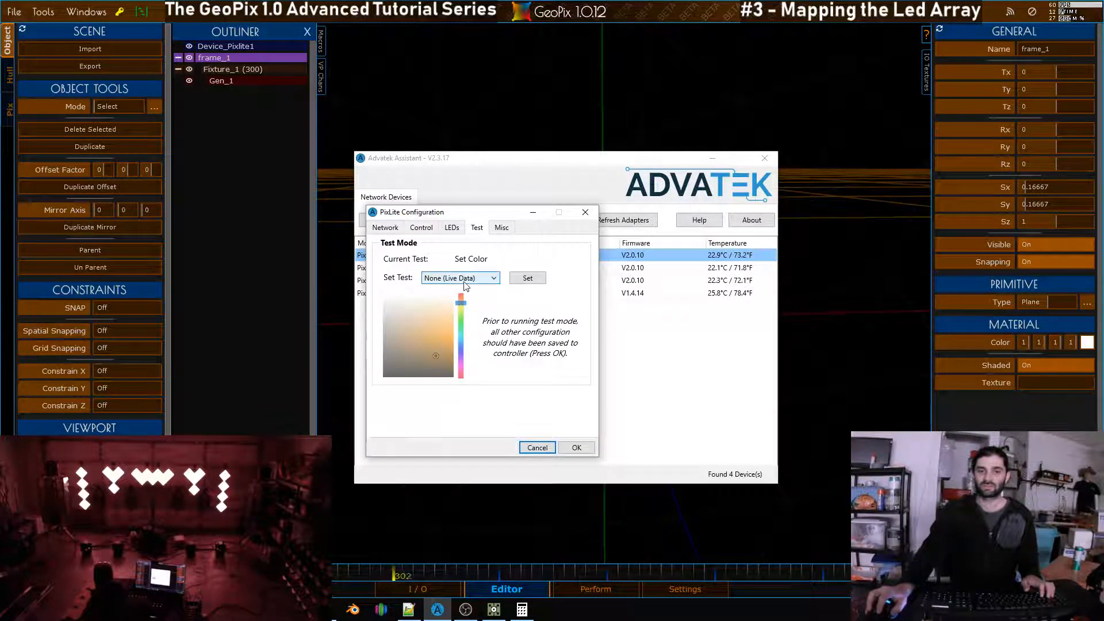
left_click(524, 279)
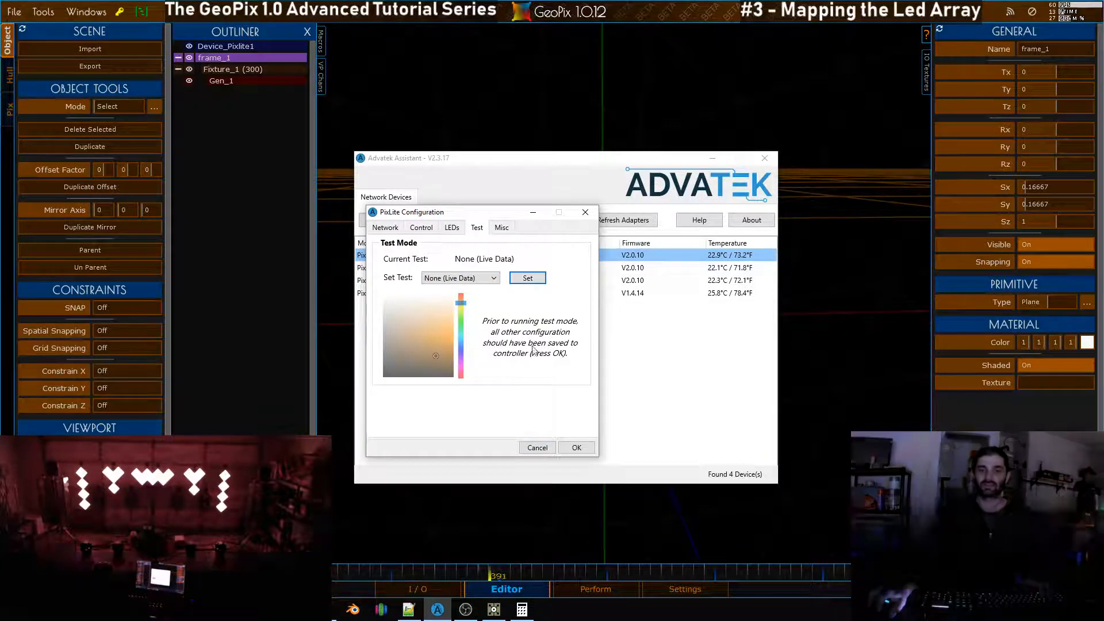
left_click(537, 447)
left_click(714, 158)
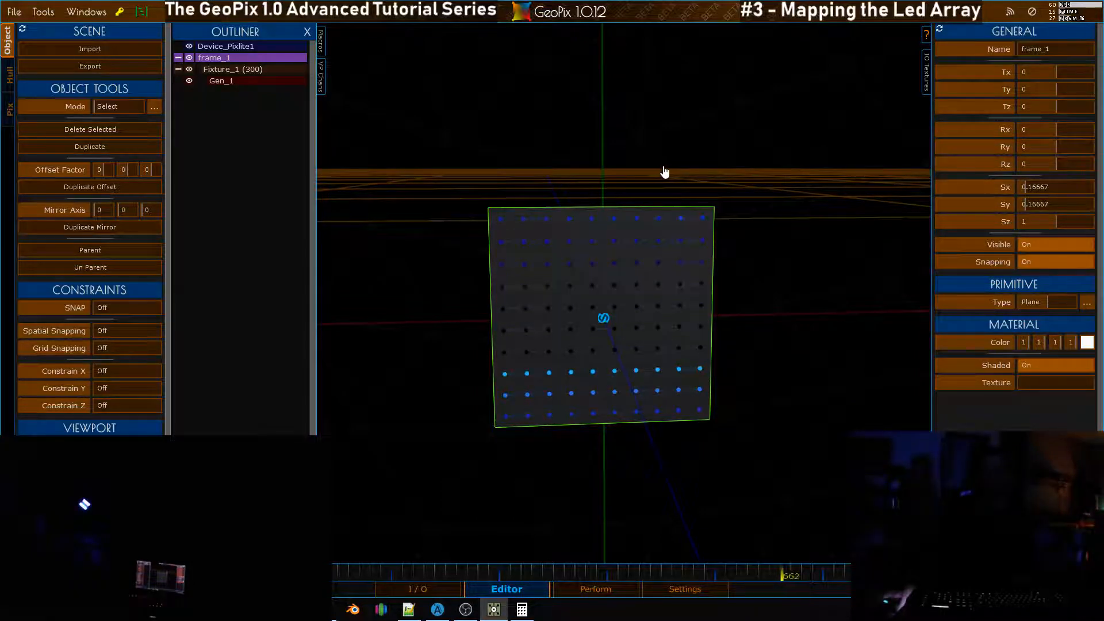
Turn frame_1 into a diamond by setting its Z rotation to -45
scroll(667, 174, "down", 5)
left_click_drag(669, 207, 671, 263, "alt")
right_click_drag(670, 260, 644, 185, "alt")
left_click_drag(631, 192, 633, 197, "alt")
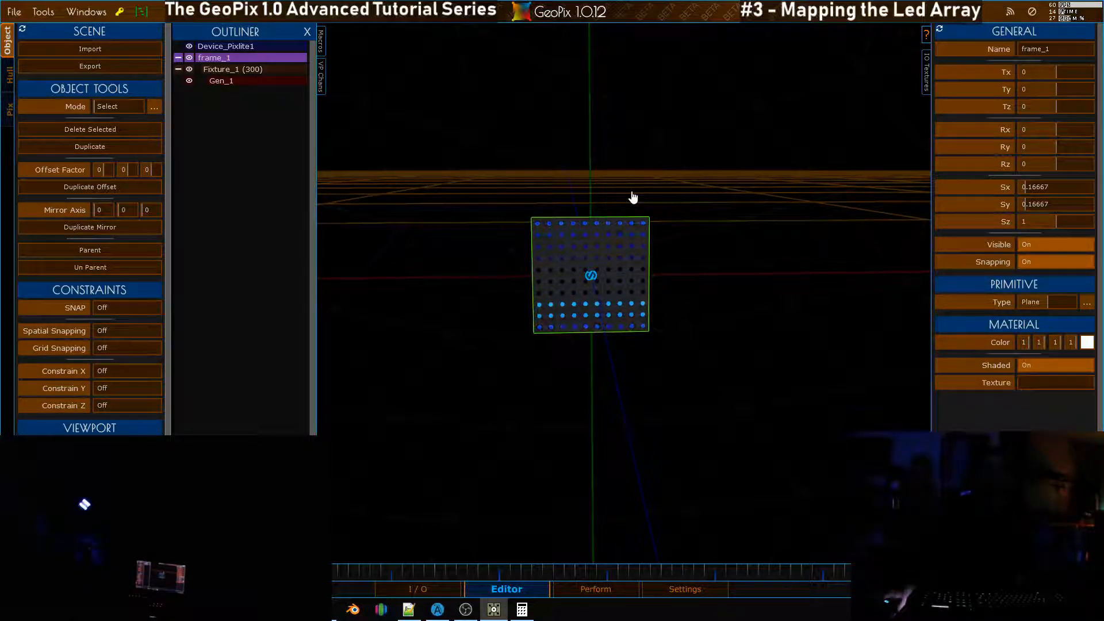
left_click_drag(647, 220, 634, 233, "alt")
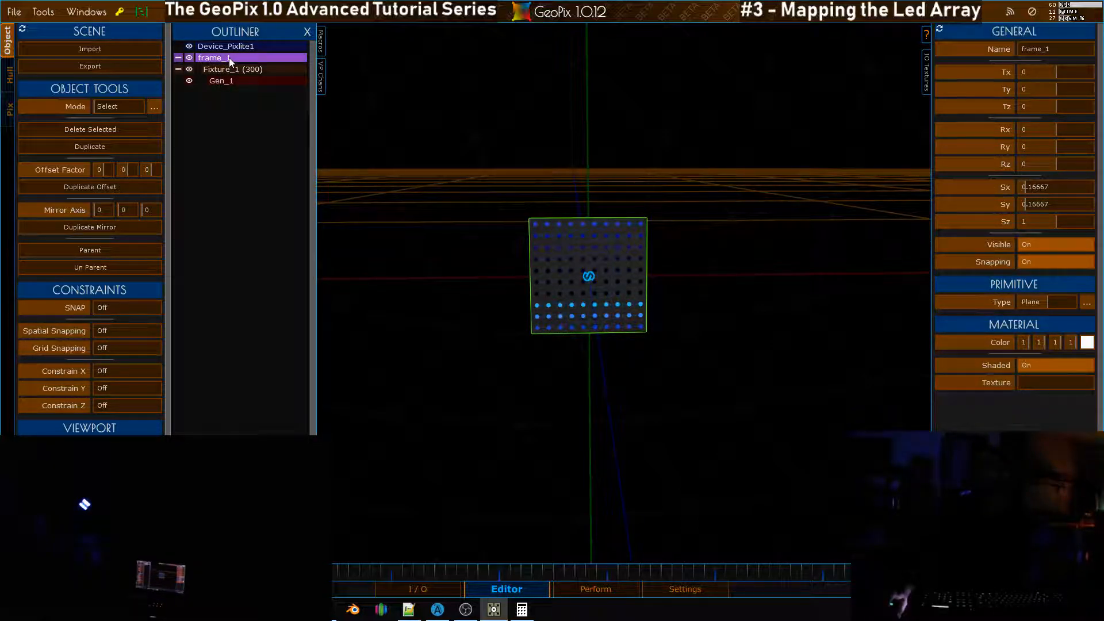
left_click_drag(1053, 166, 1053, 162)
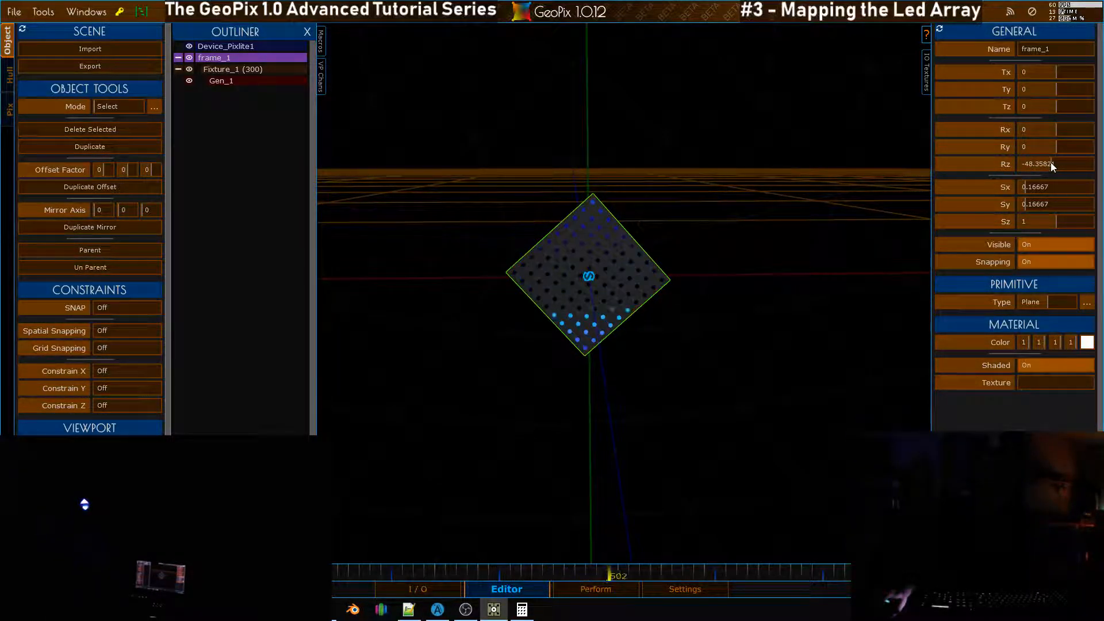
left_click(992, 164)
type("-")
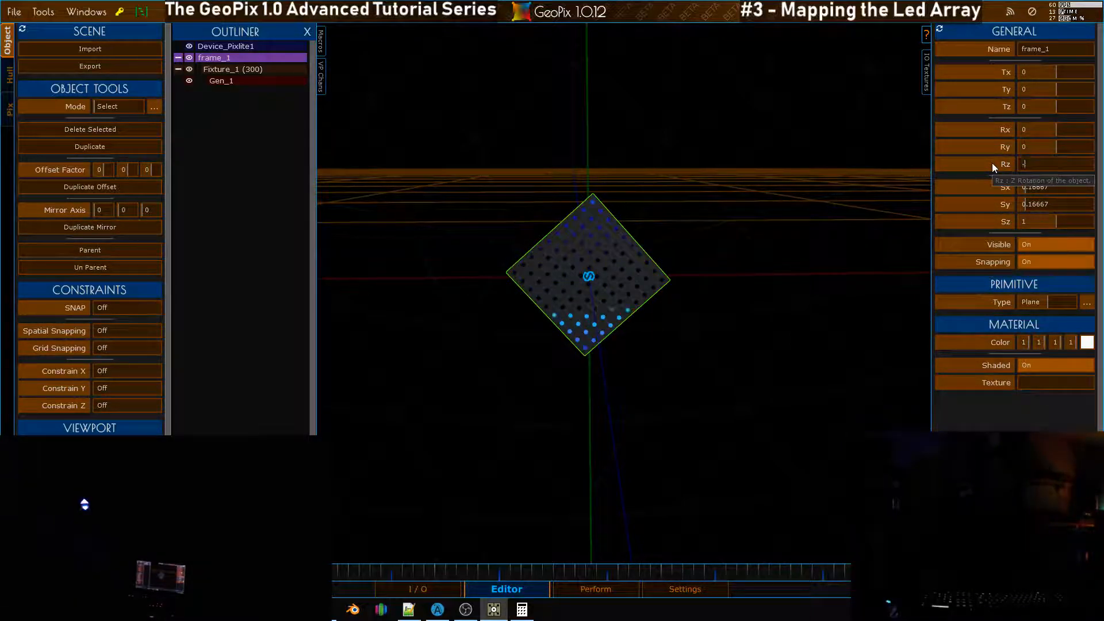
type("45")
key("Return")
Change the DefaultRamp style in the I/O graph to Horizontal and return to the Editor
middle_click_drag(568, 237, 528, 506, "alt")
left_click(447, 588)
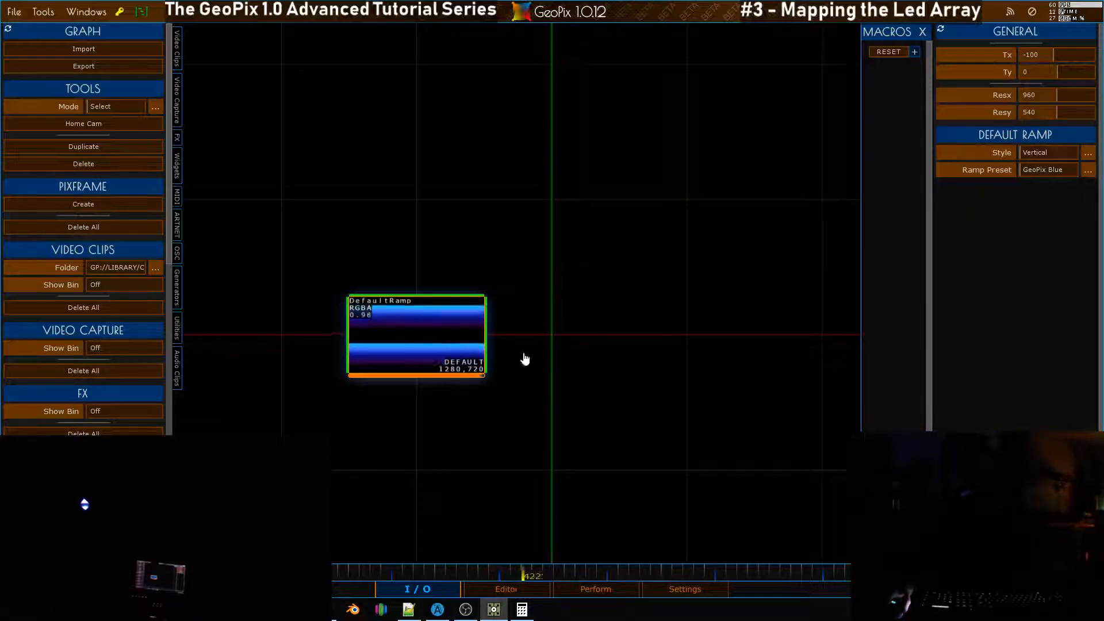
left_click(1044, 150)
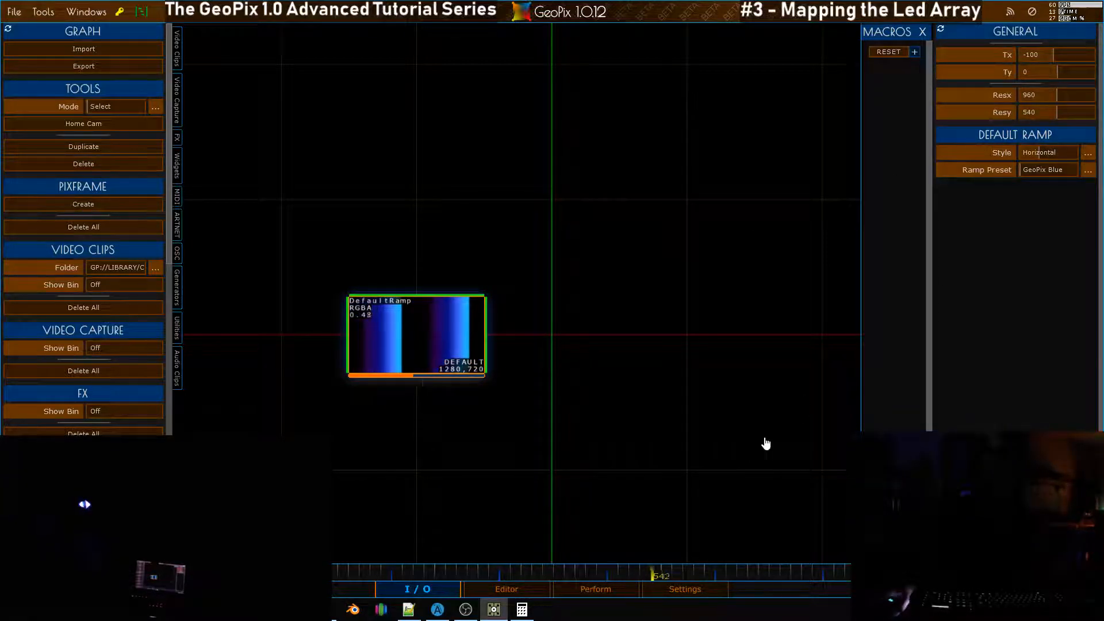
left_click(515, 586)
left_click(417, 587)
left_click(514, 589)
Select Fixture_1 under frame_1 and check its channel and universe offsets
right_click_drag(519, 241, 346, 166, "alt")
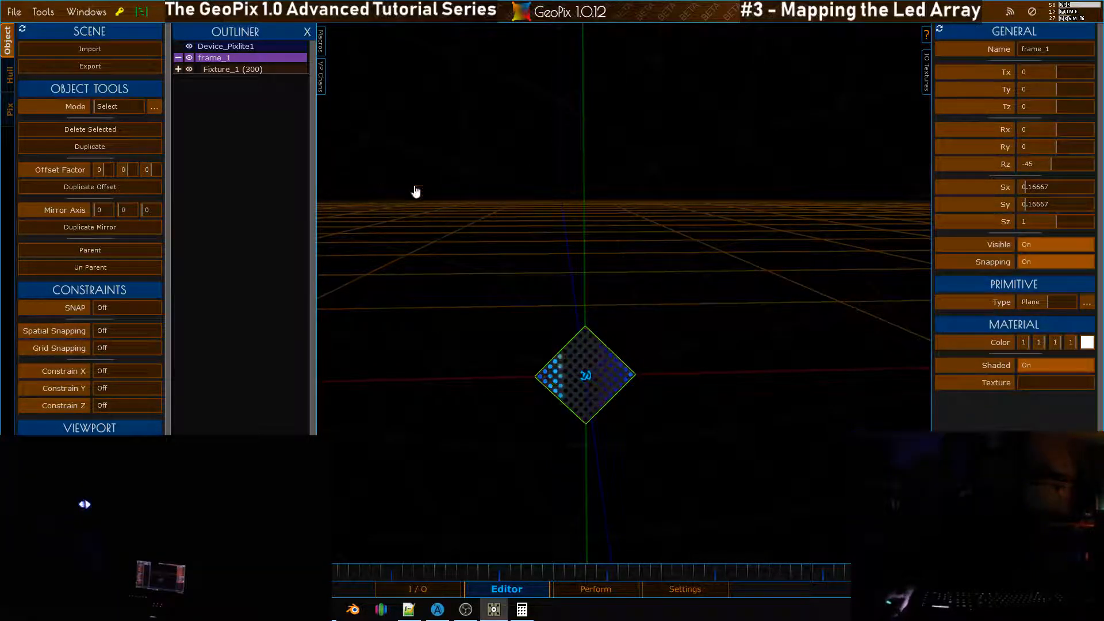
left_click_drag(613, 353, 279, 126, "alt")
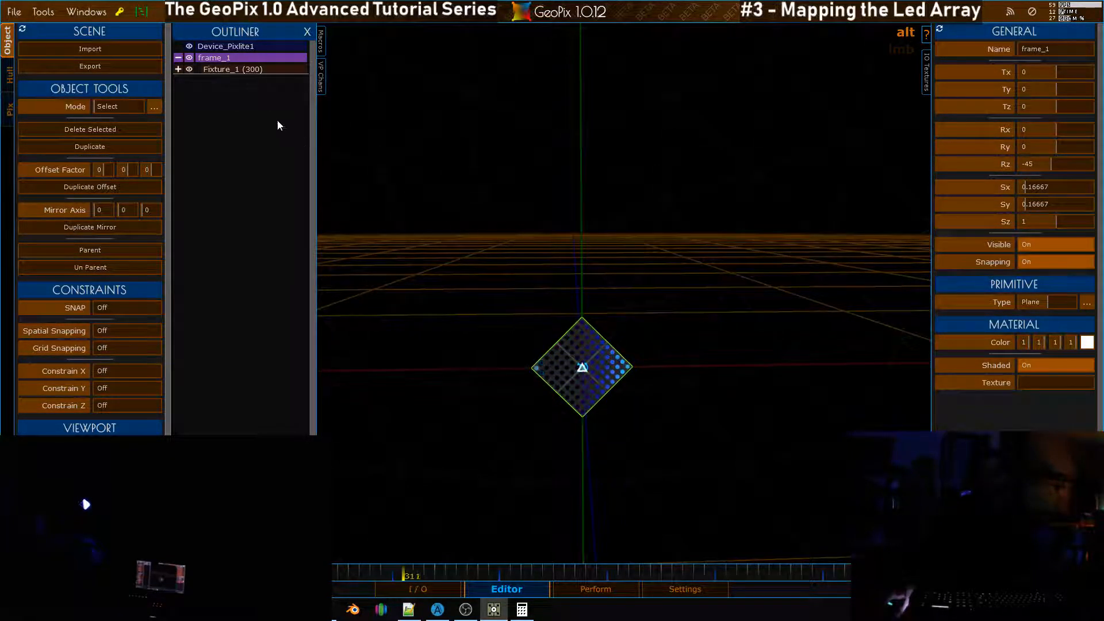
left_click(178, 57)
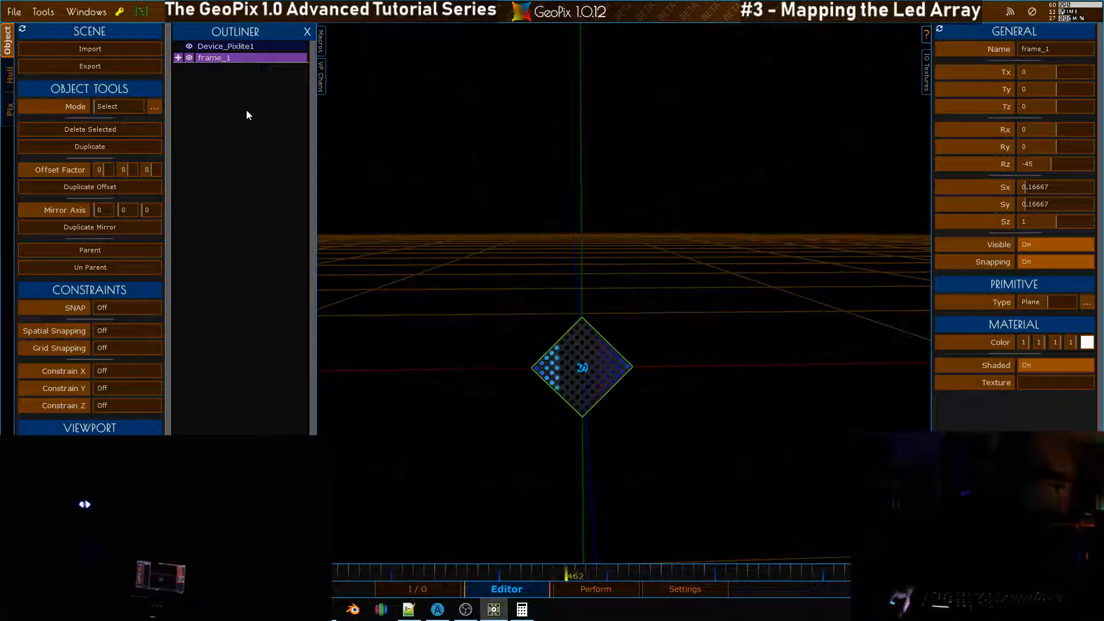
left_click_drag(604, 348, 623, 375, "alt")
right_click_drag(623, 375, 601, 248, "alt")
left_click(178, 58)
left_click(239, 69)
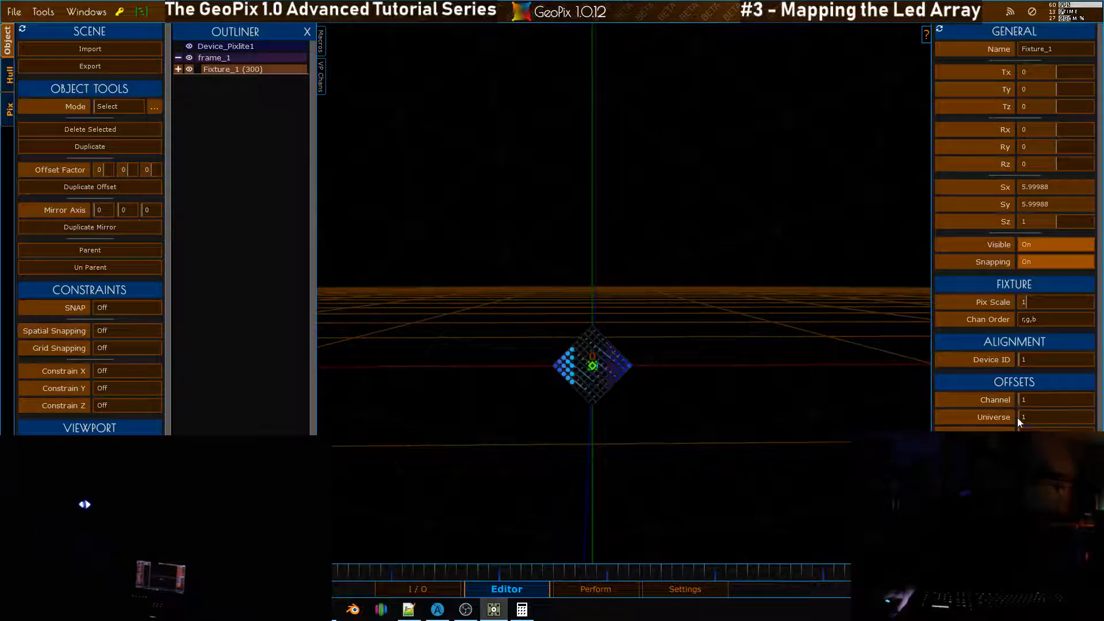
Duplicate frame_1 with its fixture and move the copy straight up to about 31.3 in Y
left_click(216, 58)
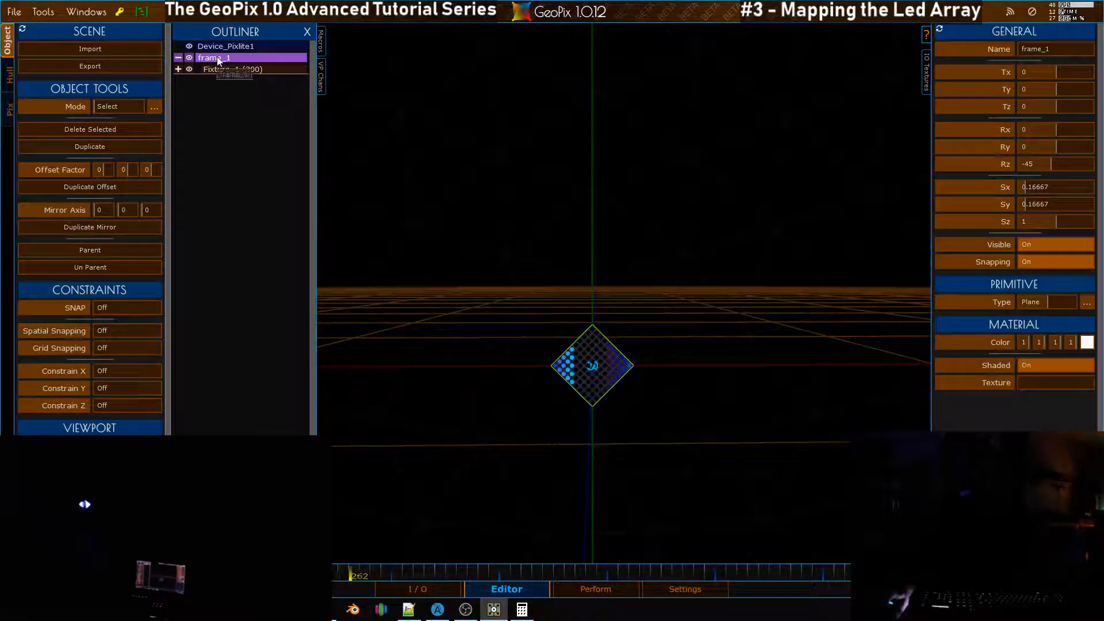
left_click(578, 374, "ctrl")
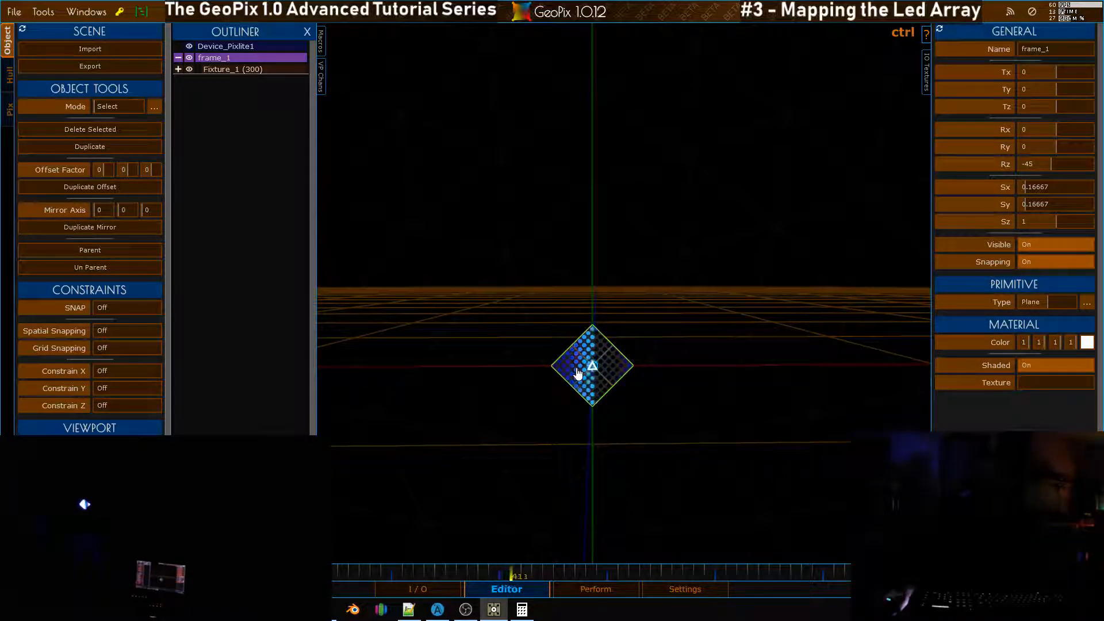
left_click(97, 146)
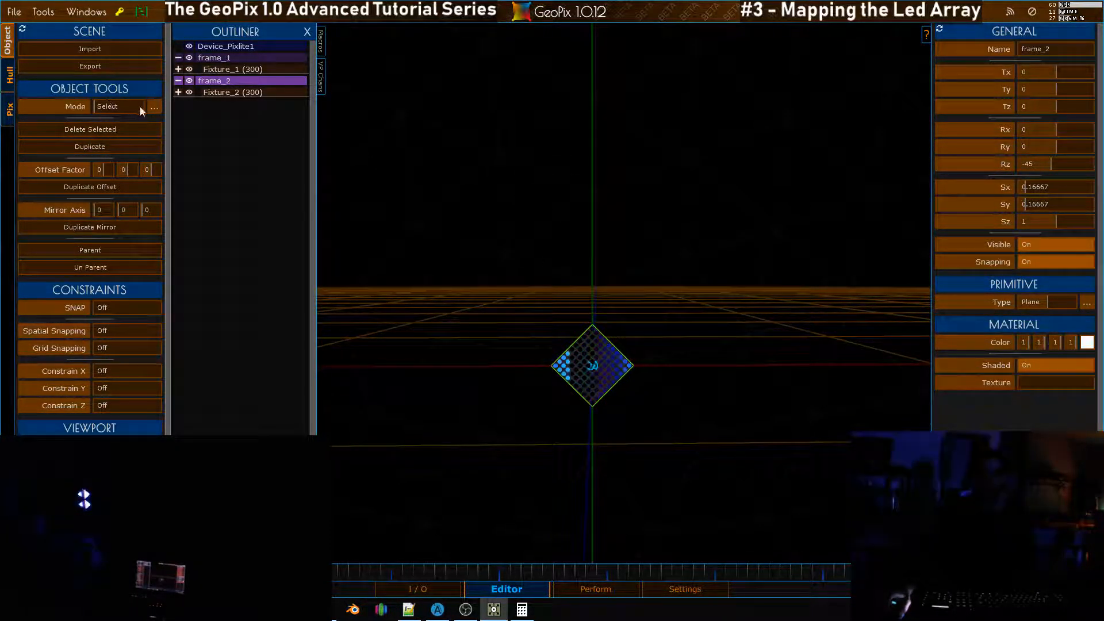
left_click(154, 107)
left_click(103, 121)
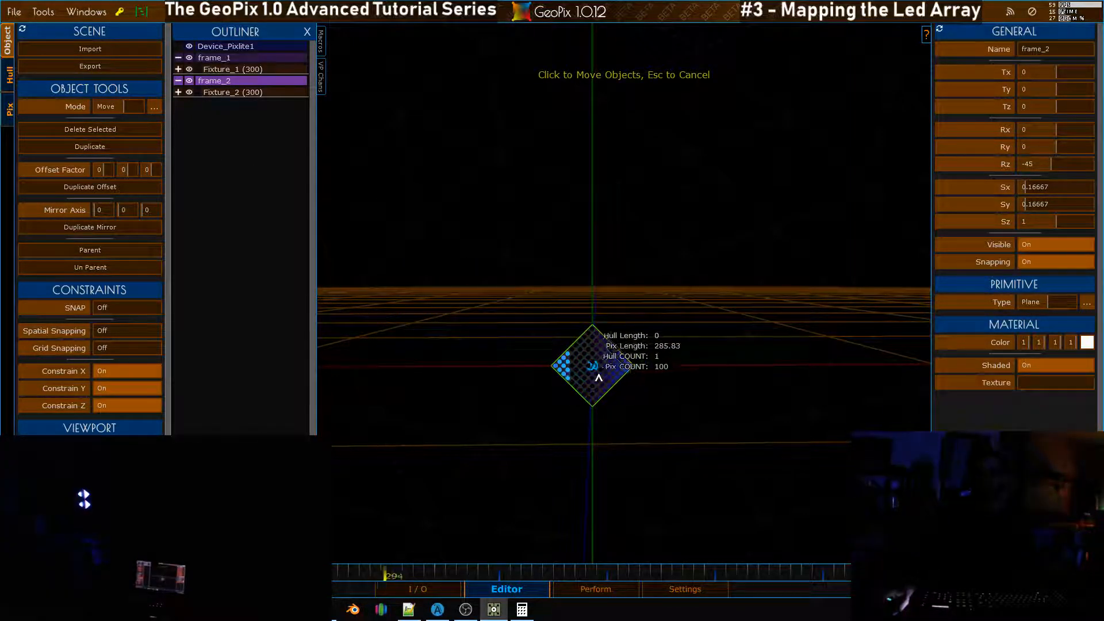
left_click_drag(598, 379, 597, 270)
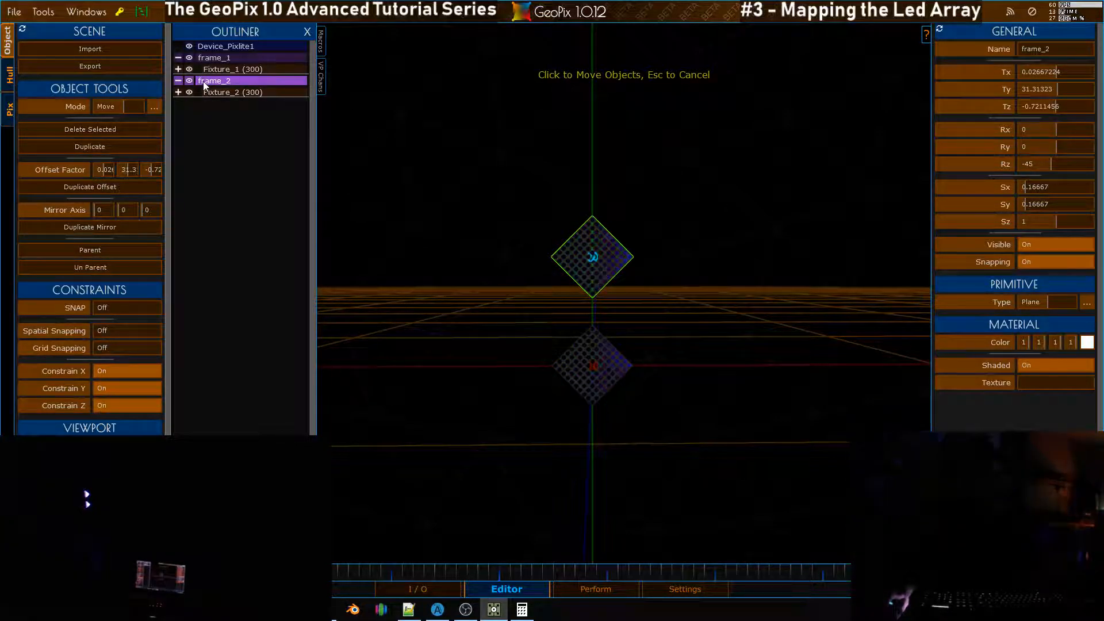
Select Fixture_2 under the duplicated frame and check its channel offset
left_click(220, 93)
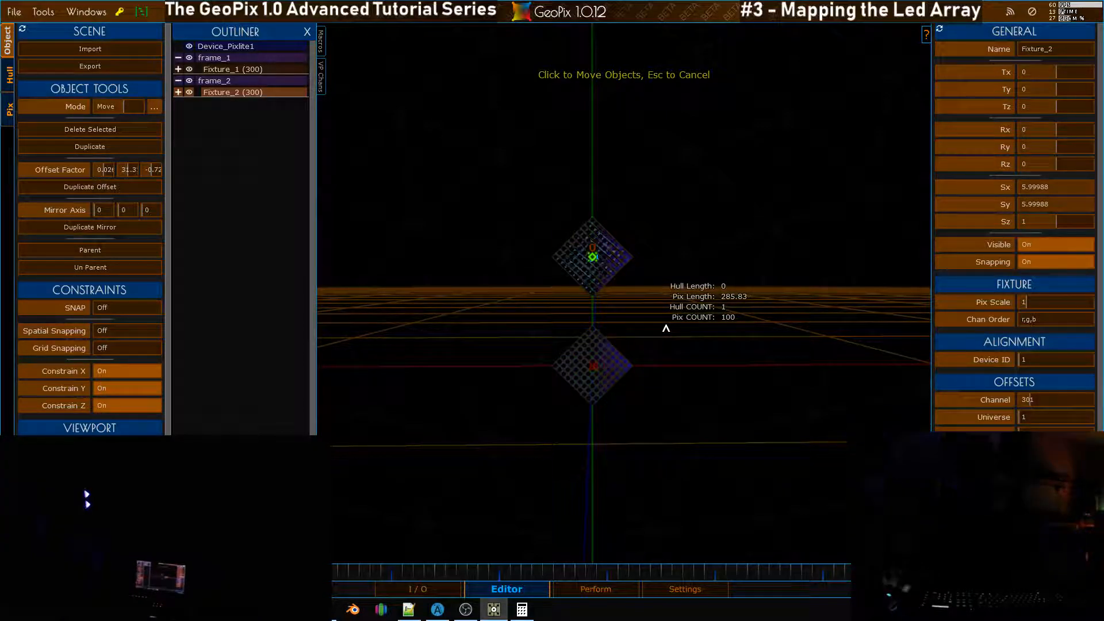
left_click_drag(592, 267, 618, 318, "alt")
right_click_drag(617, 318, 621, 345, "alt")
left_click_drag(621, 345, 608, 360, "alt")
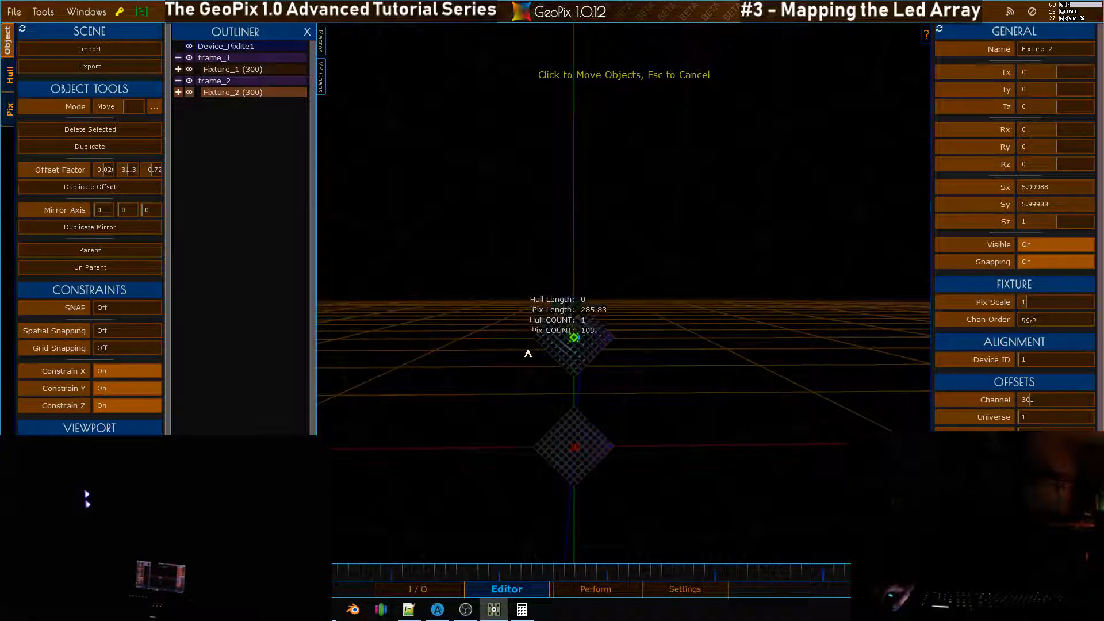
Duplicate frame_2 twice, moving each copy above the previous one, the topmost to about 87.4 in Y
left_click(228, 81)
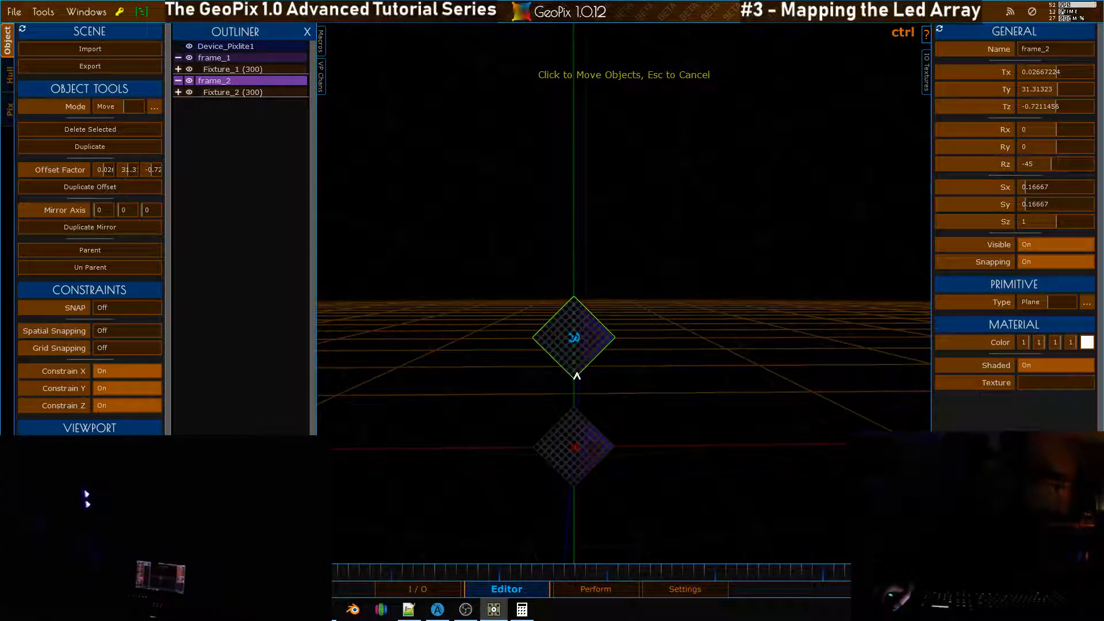
key("ctrl+d")
left_click_drag(576, 365, 573, 274)
key("ctrl+d")
left_click_drag(585, 365, 556, 267)
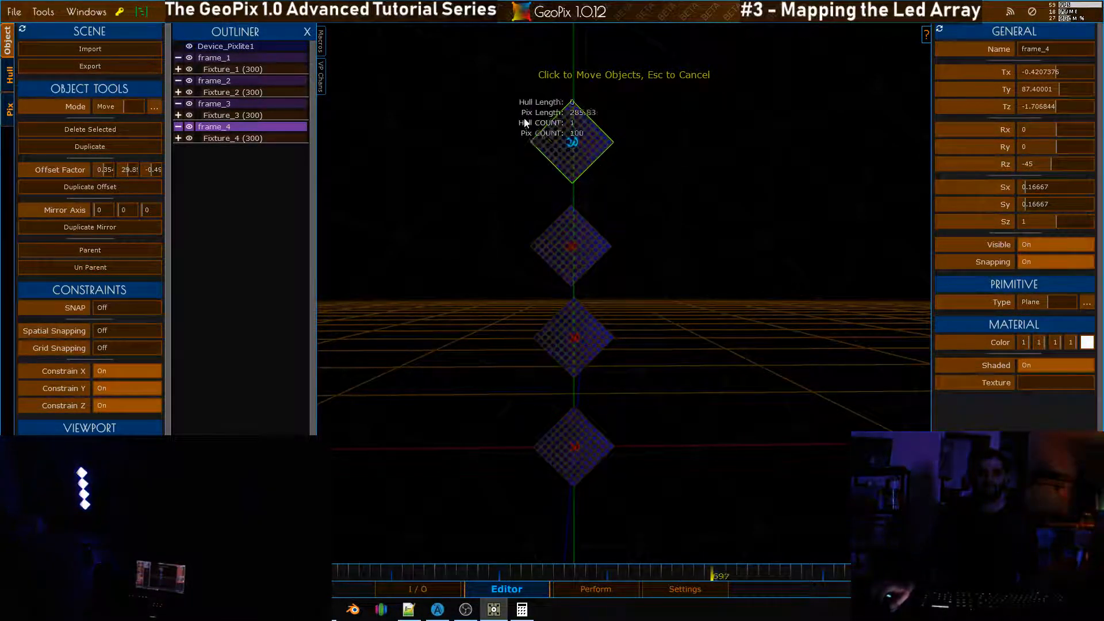
Collapse frame_1 through frame_4 in the outliner so that only the frames are listed
left_click_drag(697, 276, 594, 198, "alt")
left_click_drag(544, 254, 562, 239, "alt")
left_click(178, 126)
left_click(178, 103)
left_click(178, 80)
left_click(178, 58)
left_click_drag(649, 344, 590, 275, "alt")
right_click_drag(592, 271, 575, 290, "alt")
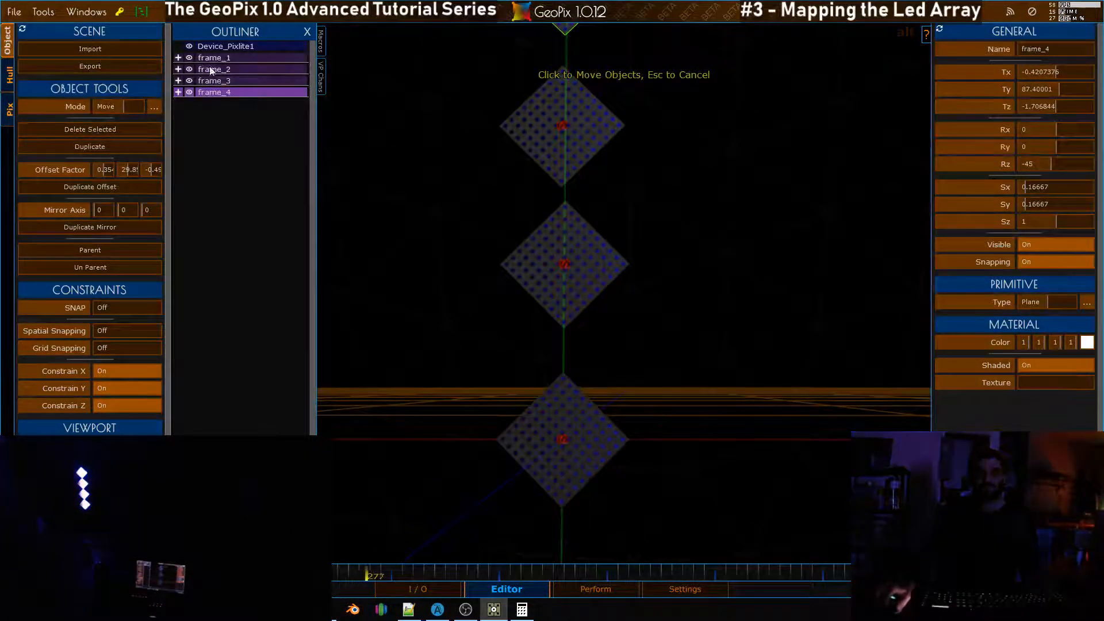
Snap-move frame_2 so that its bottom corner meets the top corner of frame_1
left_click(566, 273)
key("s")
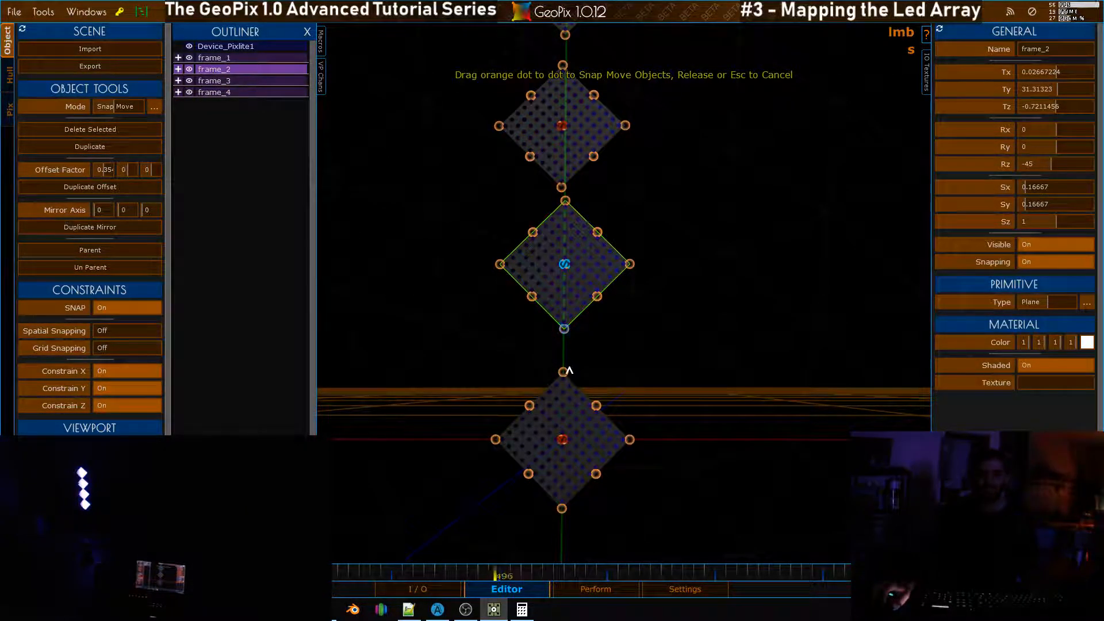
left_click_drag(567, 373, 551, 426)
Snap-move frame_3 so that its bottom corner meets the top corner of frame_2
left_click_drag(570, 262, 597, 268, "alt")
key("s")
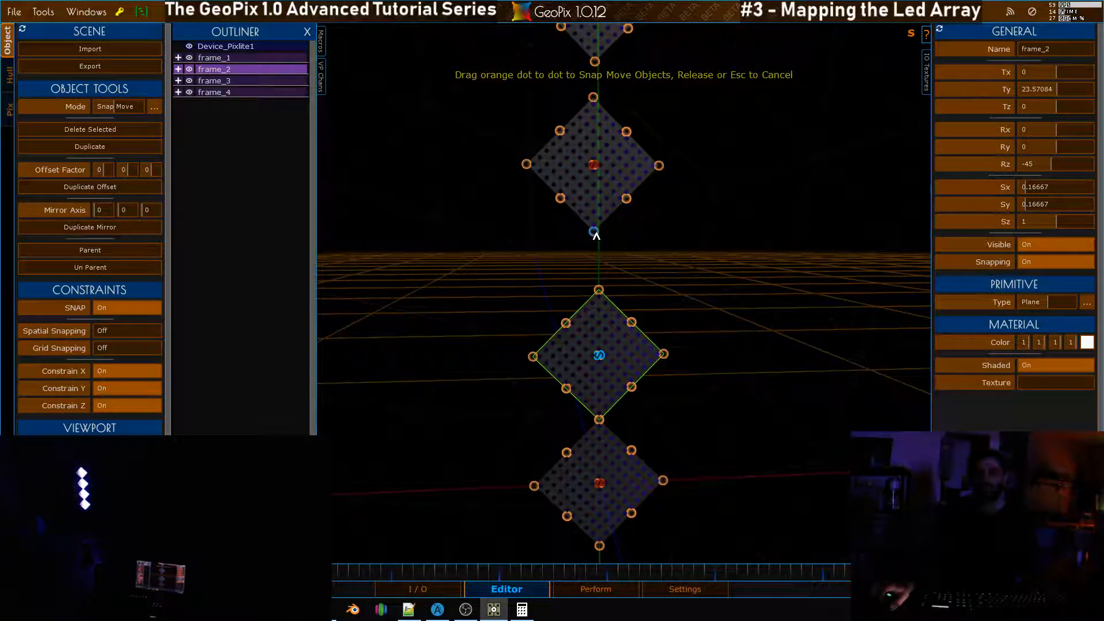
key("s")
left_click(199, 80)
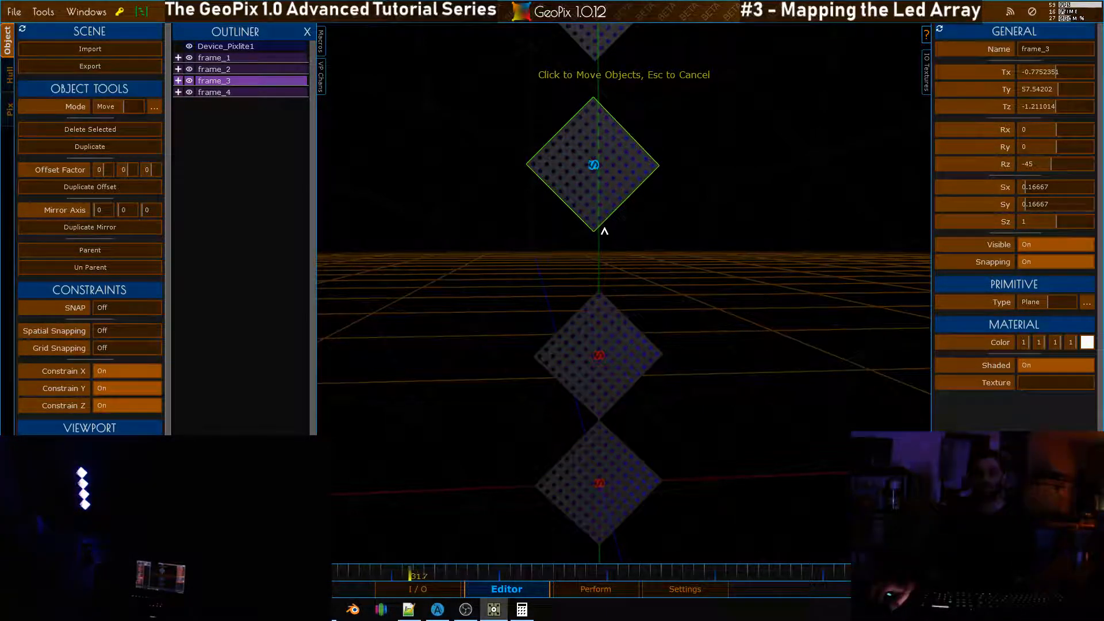
key("s")
left_click_drag(595, 262, 520, 314)
key("s")
Snap-move frame_4 so that its bottom corner meets the top corner of frame_3
right_click_drag(637, 173, 624, 327, "alt")
left_click(234, 92)
key("s")
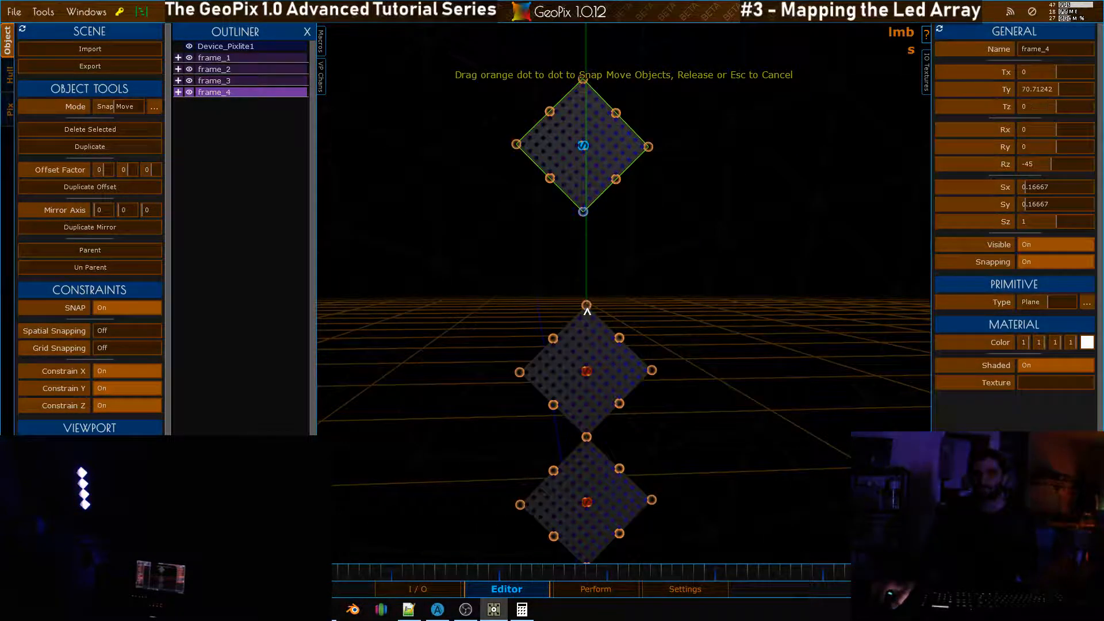
left_click_drag(587, 306, 587, 305)
key("s")
Group frame_1 through frame_4 and place the new group at the origin
right_click_drag(676, 120, 618, 230, "alt")
left_click_drag(619, 230, 570, 244, "alt")
mouse_move(569, 244)
right_mouse_down("alt")
mouse_move(581, 223)
mouse_move(570, 224)
right_mouse_up("alt")
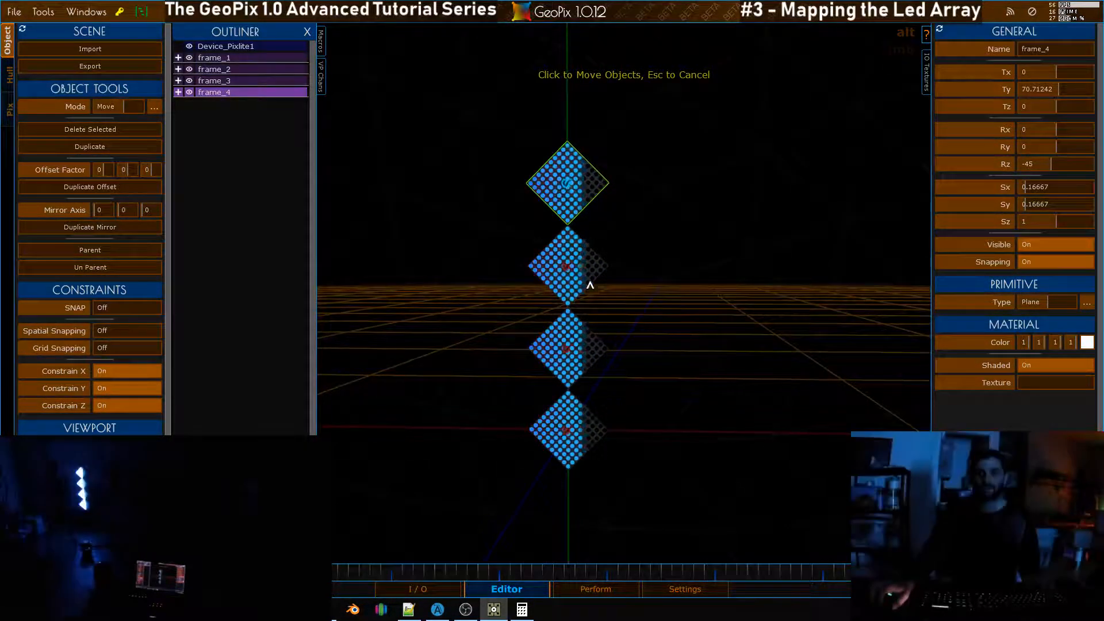
left_click(228, 70, "shift")
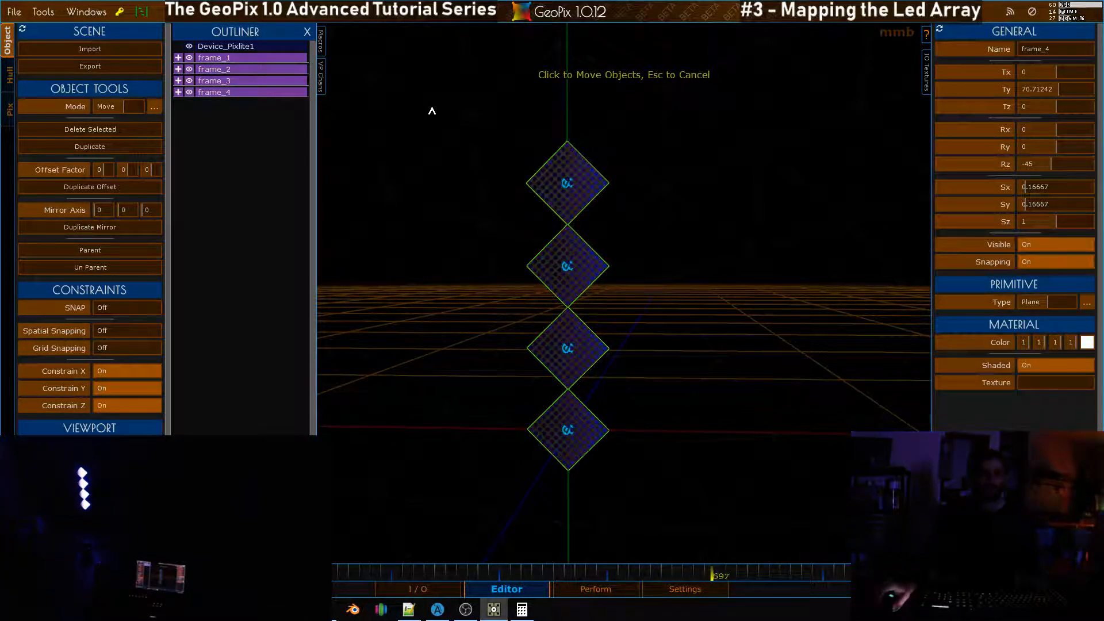
key("Escape")
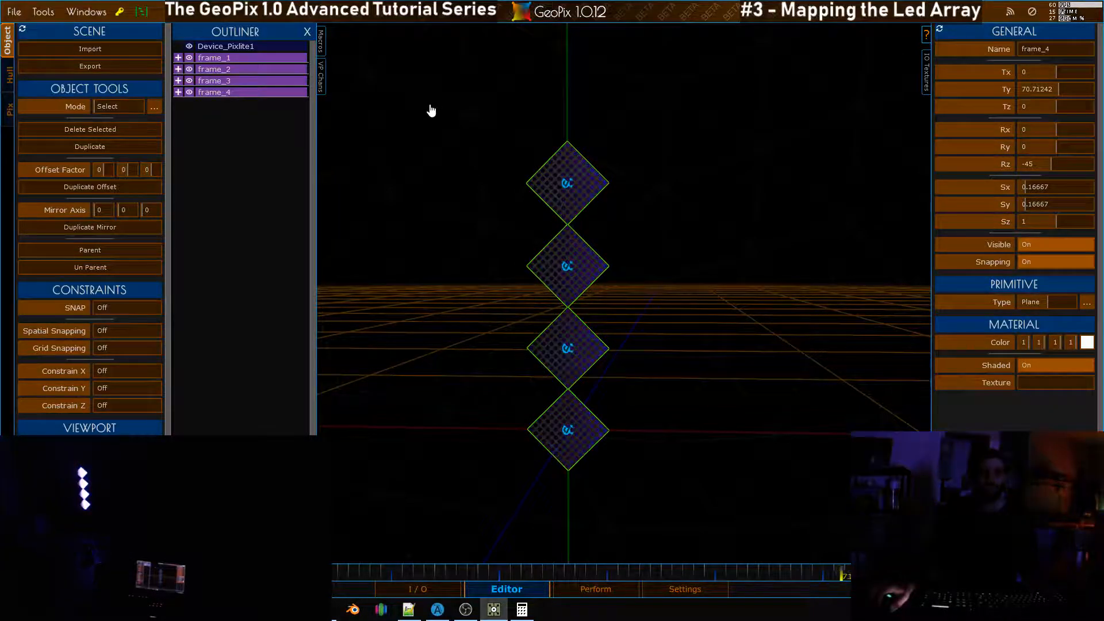
mouse_move(2, 383)
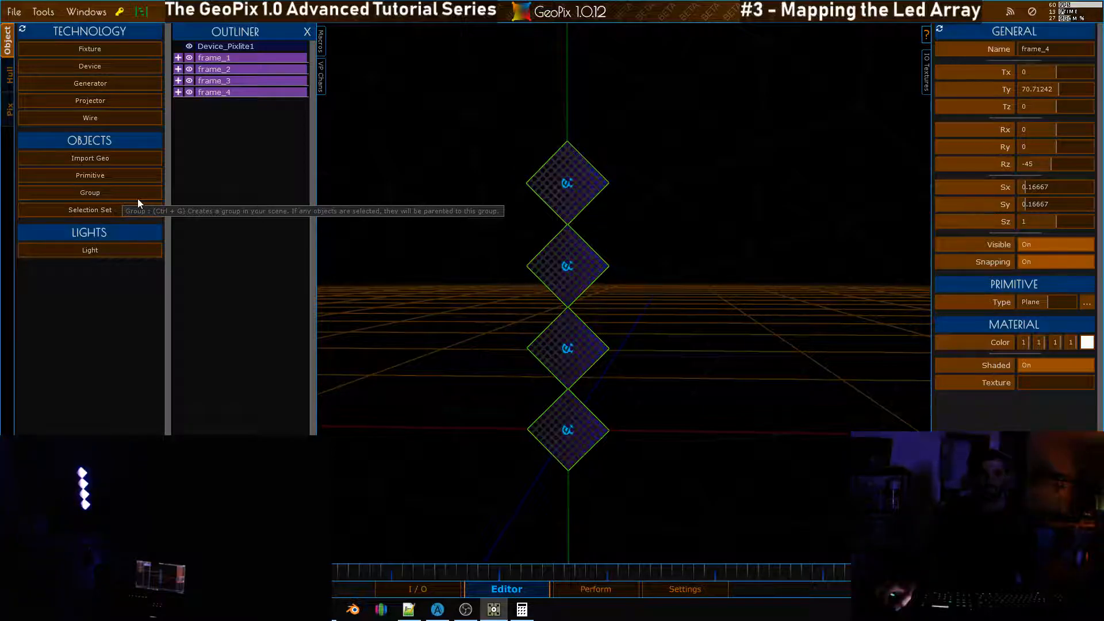
left_click(83, 192)
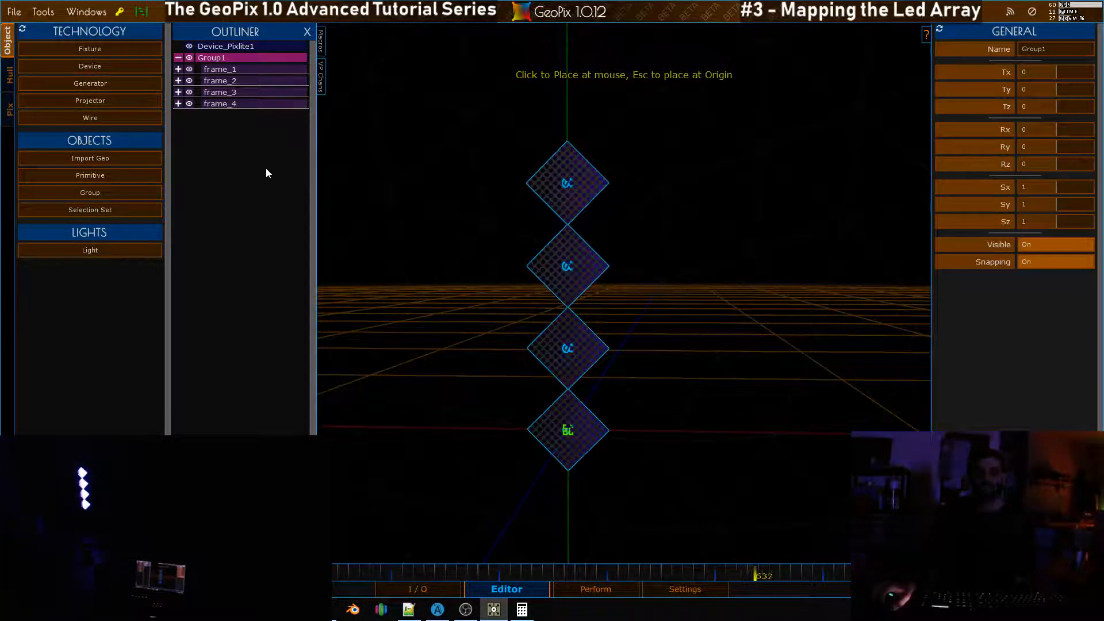
key("Escape")
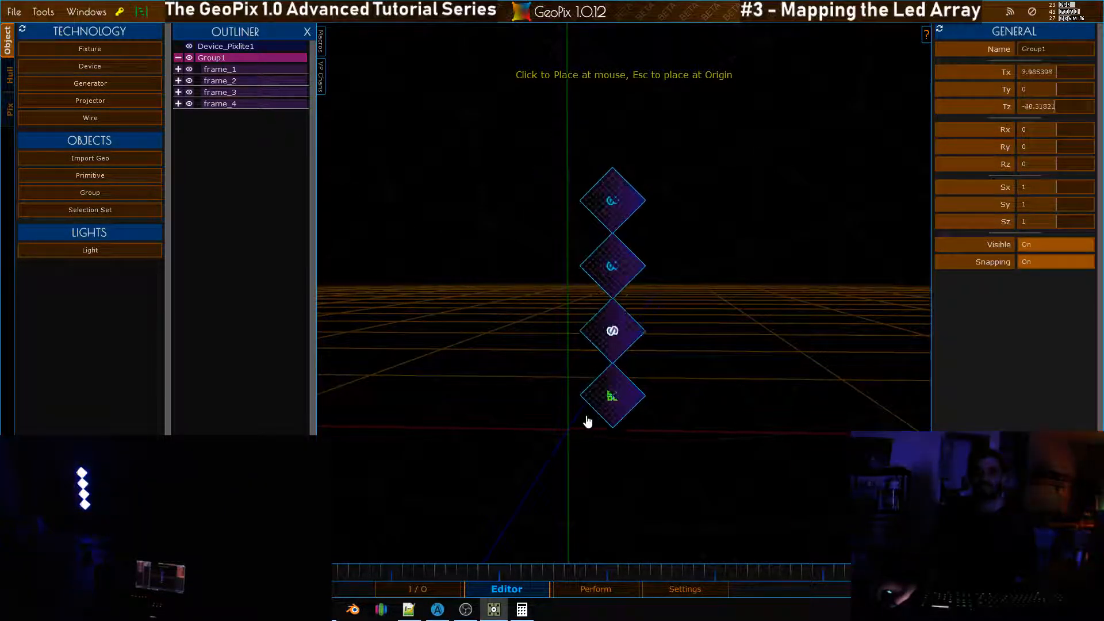
right_click(586, 406)
Rename the new group that holds the four frames as G_1
left_click_drag(540, 269, 719, 247, "alt")
right_click_drag(736, 236, 706, 192, "alt")
left_click_drag(706, 192, 704, 235, "alt")
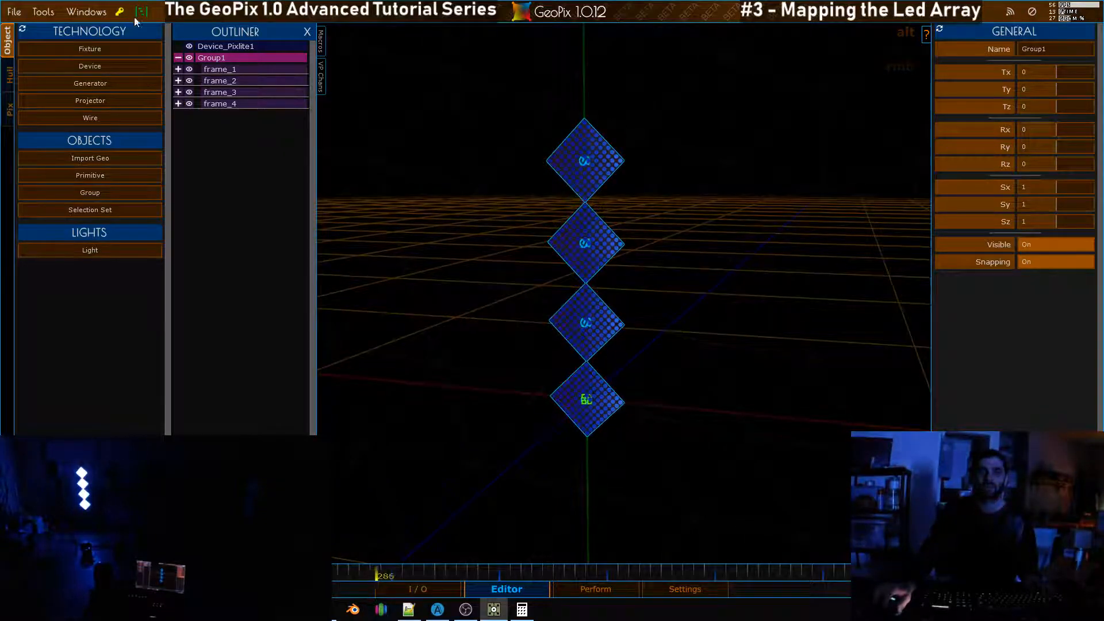
left_click(212, 58)
left_click(1061, 48)
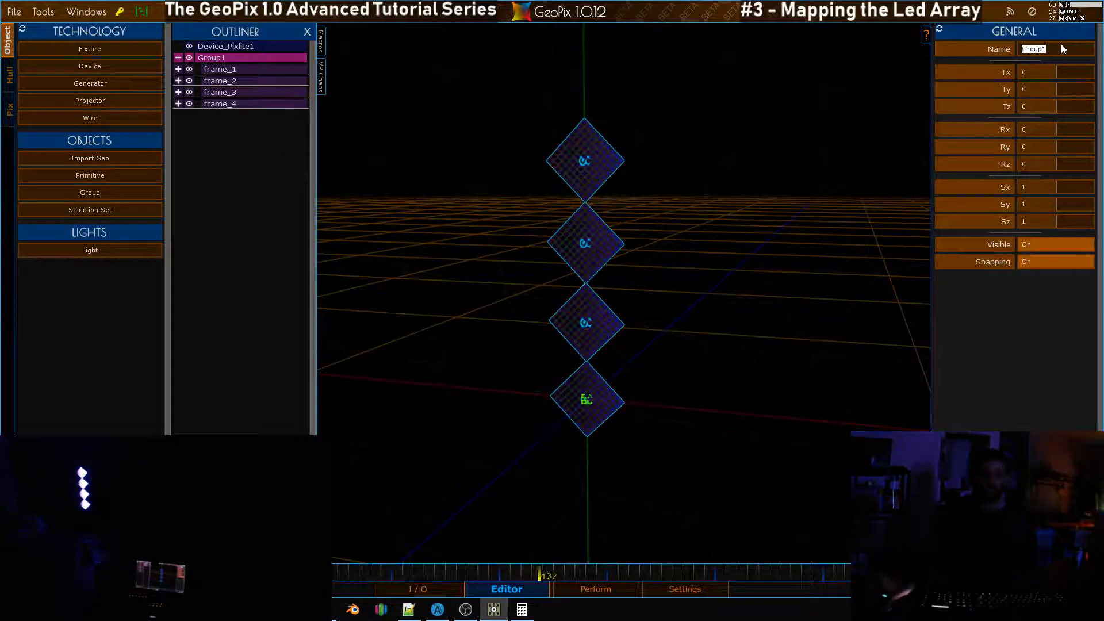
type("G")
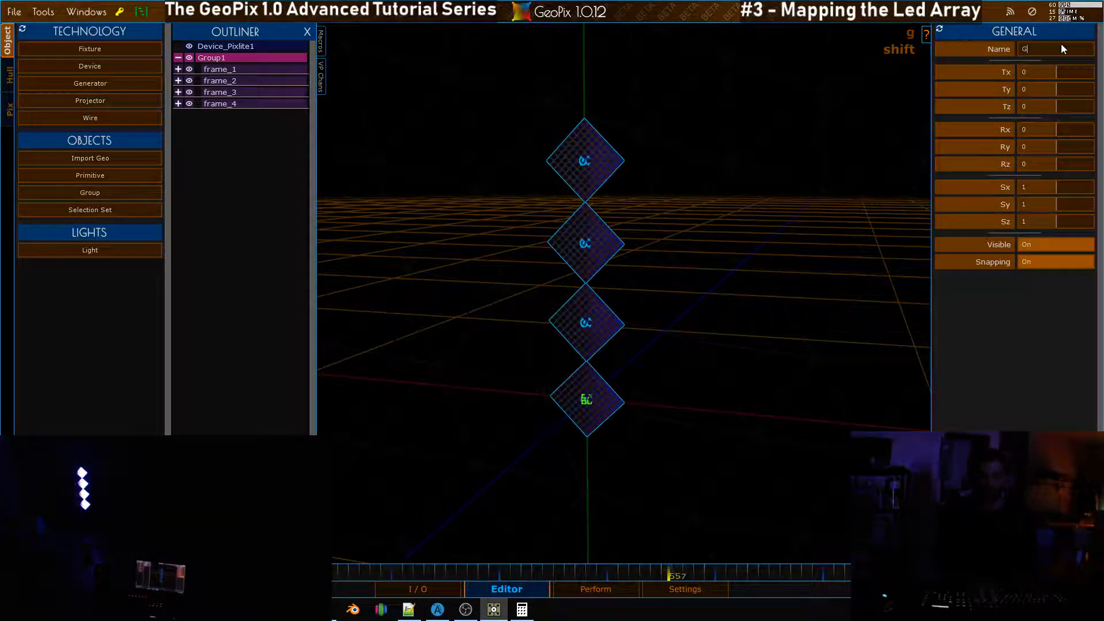
type("_1")
key("Return")
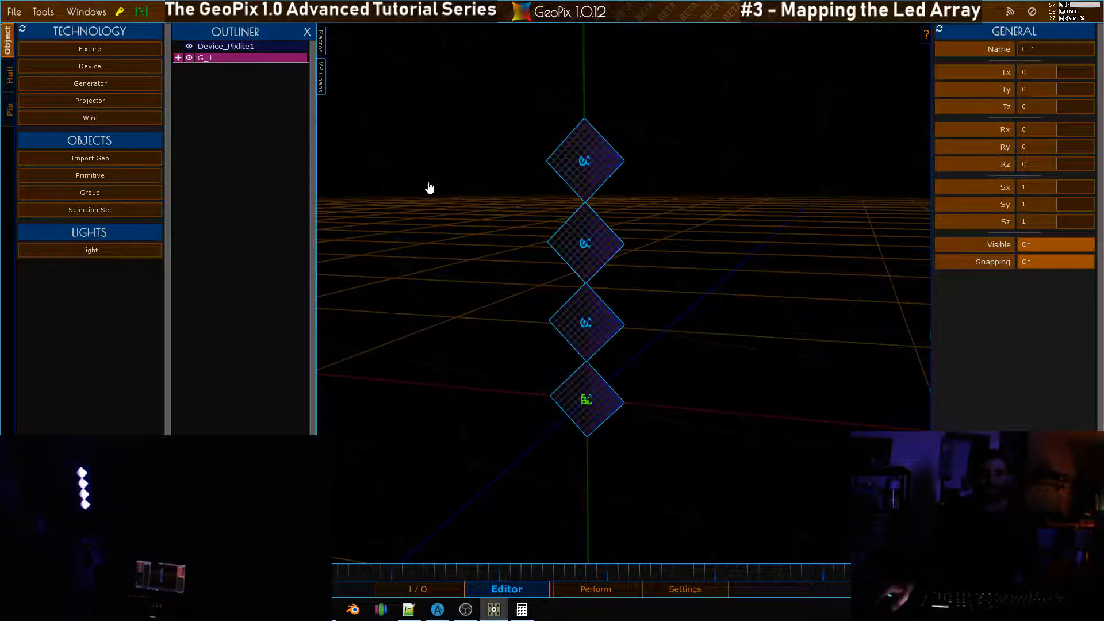
Move all four frames inside G_1 straight down along Y, bringing frame_4 to about -0.17 in Y
left_click(179, 57)
left_click(232, 70)
left_click(234, 81, "shift")
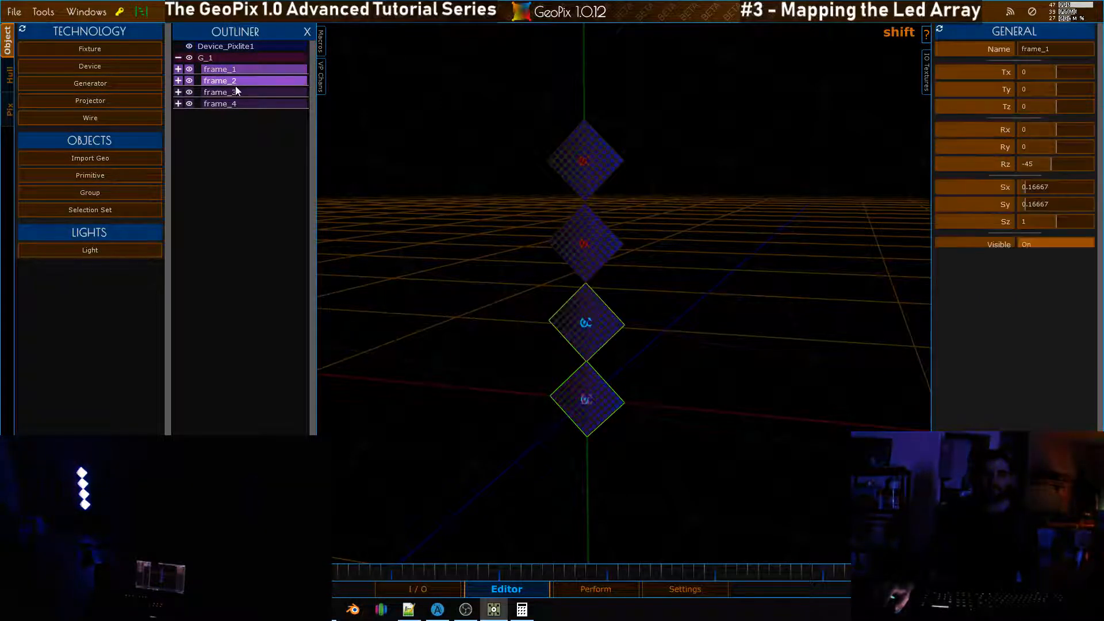
left_click(236, 92, "shift")
left_click(237, 103, "shift")
left_click_drag(582, 274, 661, 198, "alt")
right_click_drag(661, 198, 637, 137, "alt")
left_click_drag(633, 151, 611, 131, "alt")
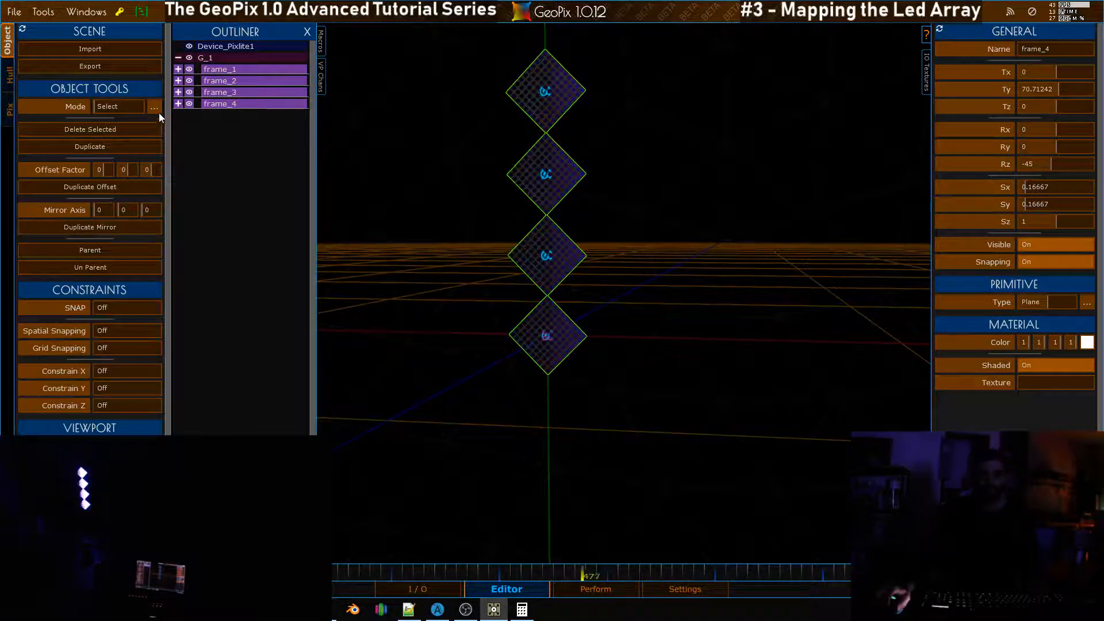
left_click(155, 108)
left_click(98, 118)
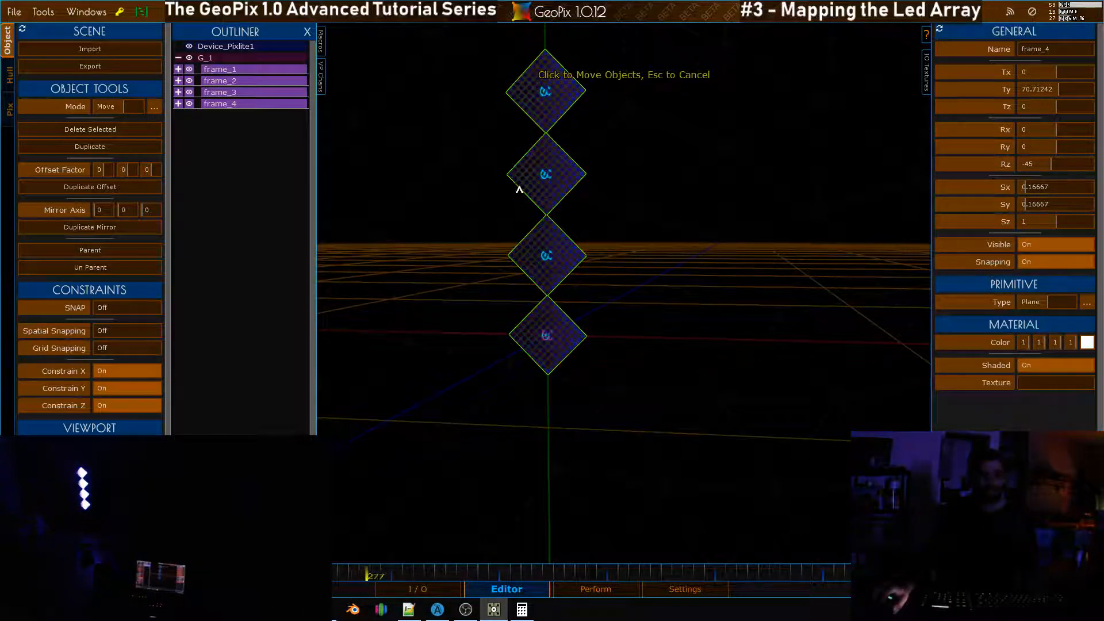
key("q")
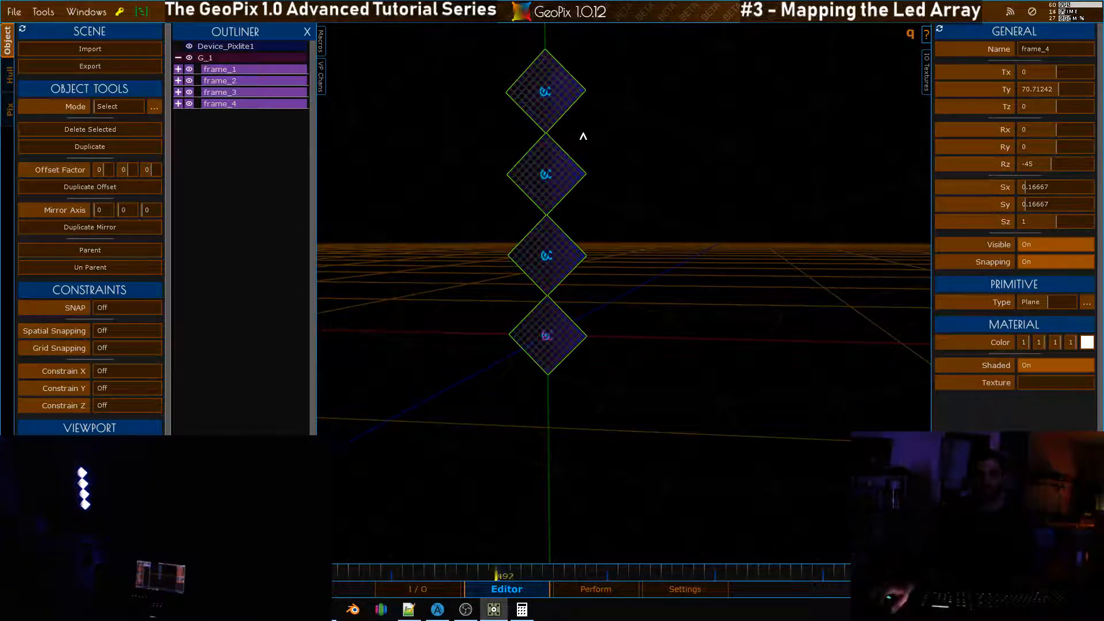
key("w")
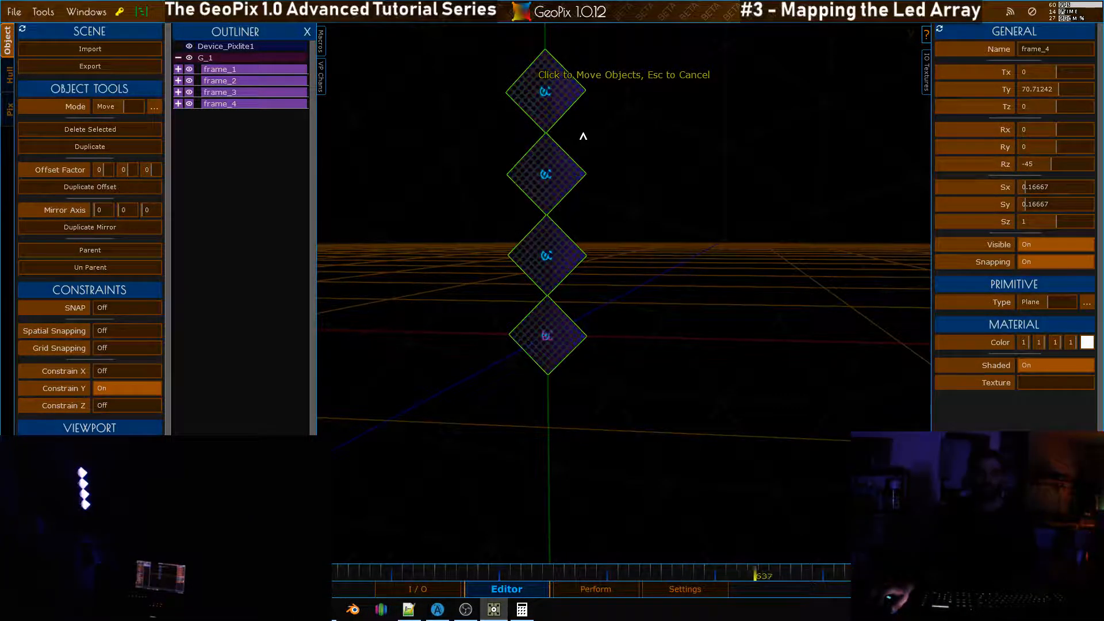
left_click_drag(582, 136, 734, 379)
left_click(735, 378)
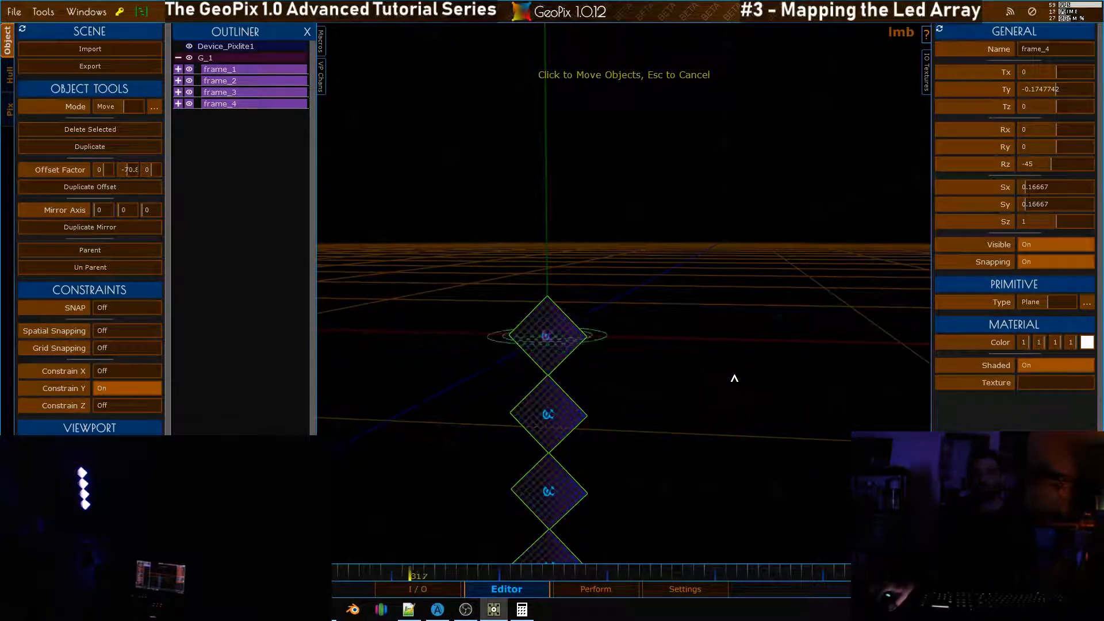
Examine how the top frame lines up with the group's origin and how the strip hangs below it
right_click_drag(654, 340, 652, 267, "alt")
middle_click_drag(535, 160, 641, 190, "alt")
right_click_drag(641, 190, 695, 302, "alt")
middle_click_drag(512, 276, 474, 266, "alt")
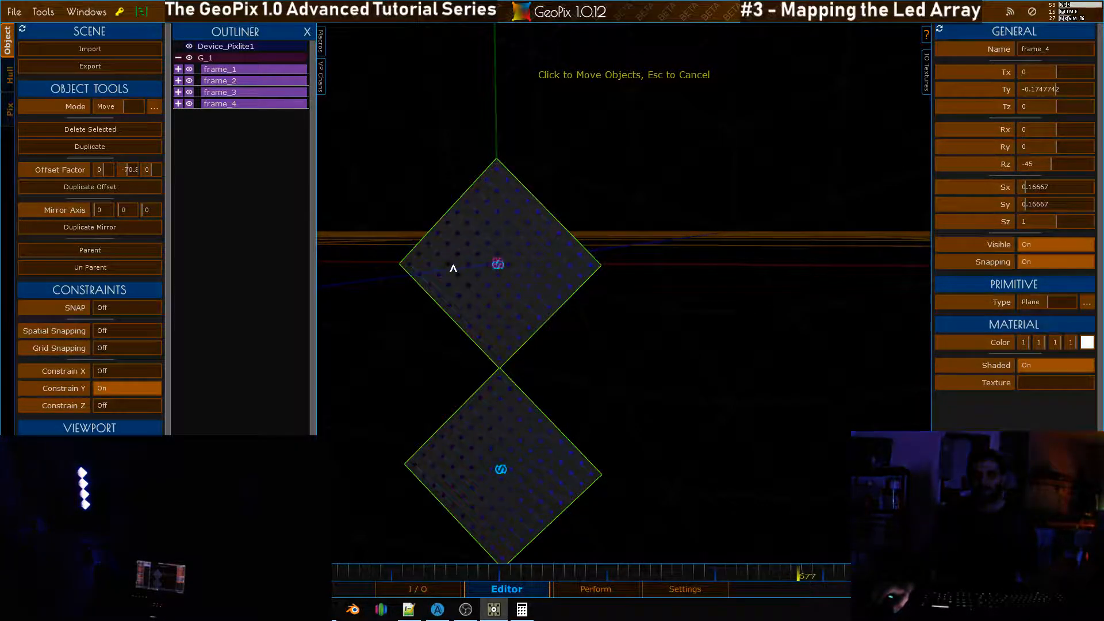
scroll(683, 234, "down", 8)
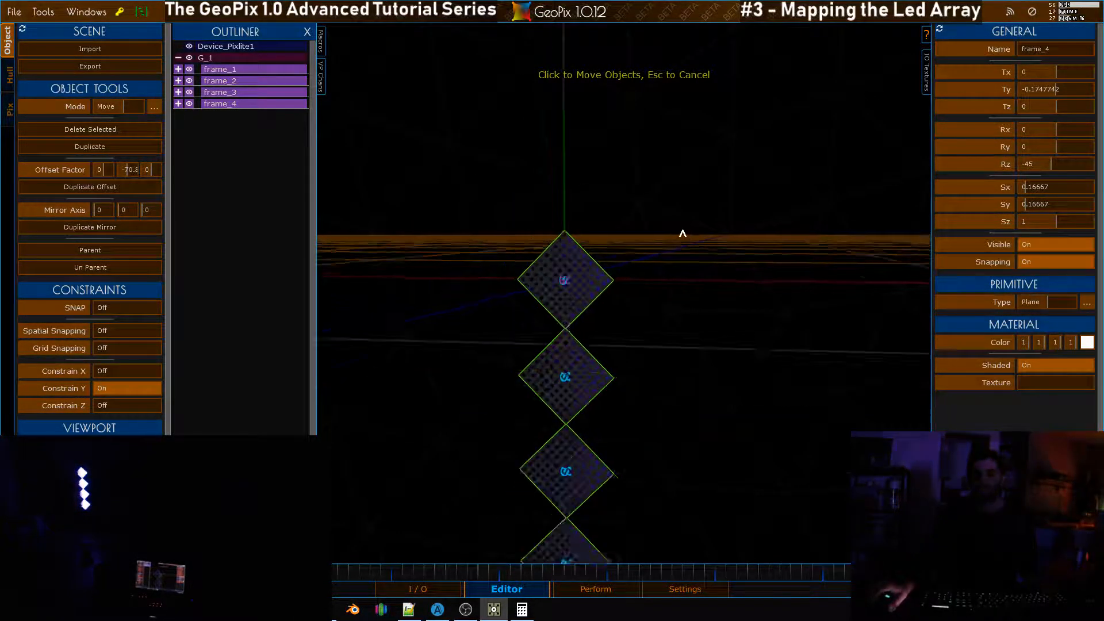
right_click_drag(702, 286, 699, 247, "alt")
left_click_drag(518, 213, 478, 207, "alt")
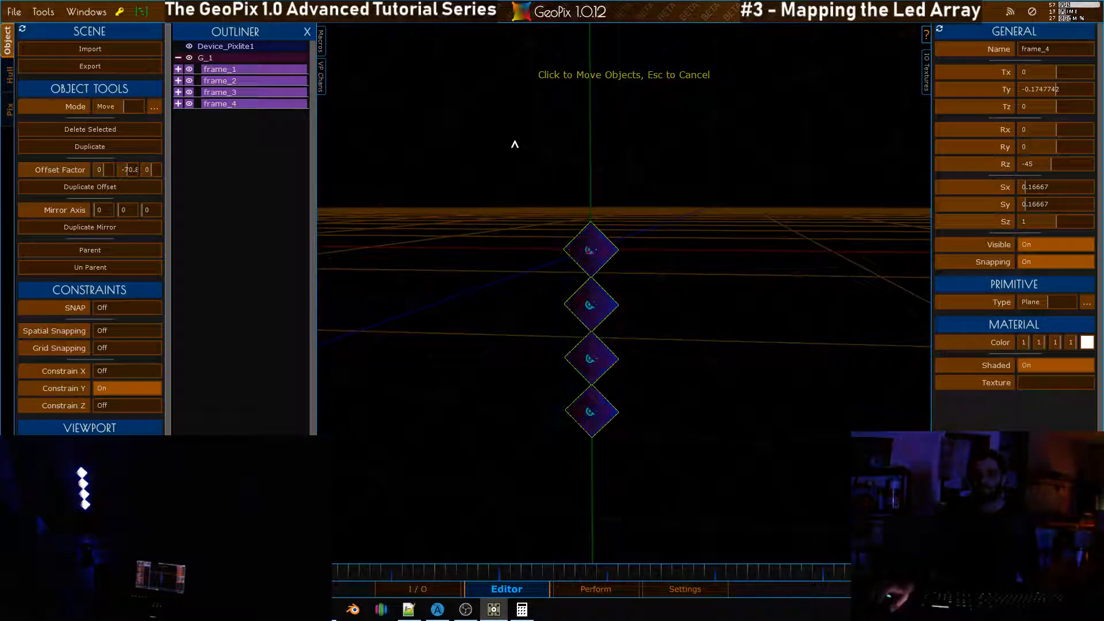
left_click_drag(596, 151, 599, 180, "alt")
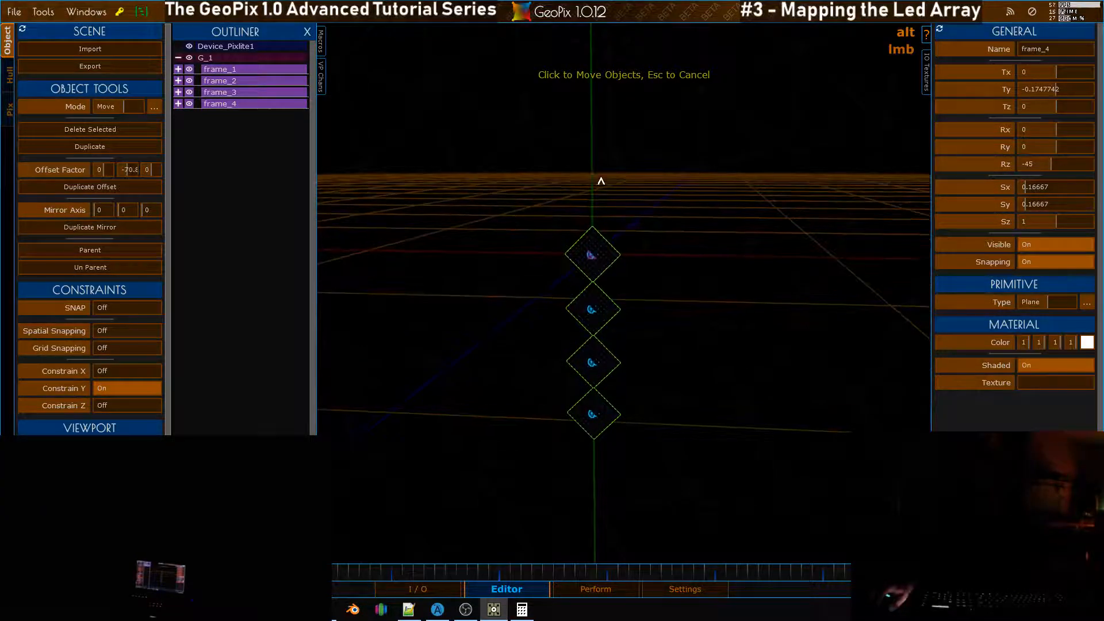
Select and collapse G_1 in the outliner, and check the default ramp's style in the I/O graph
left_click(213, 57)
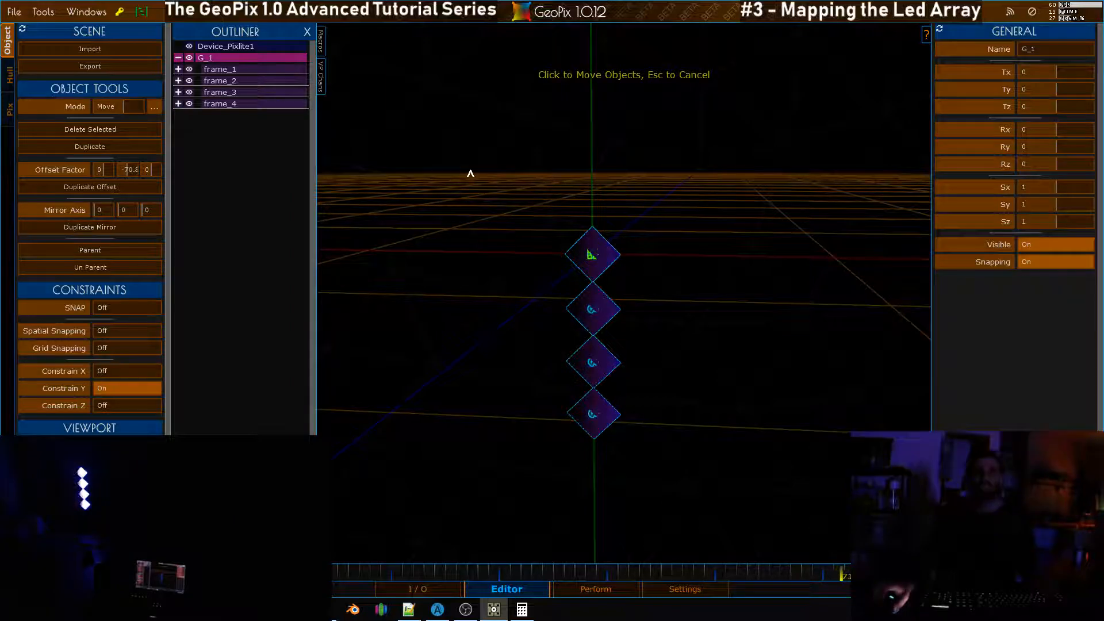
left_click(178, 57)
left_click_drag(676, 246, 619, 287, "alt")
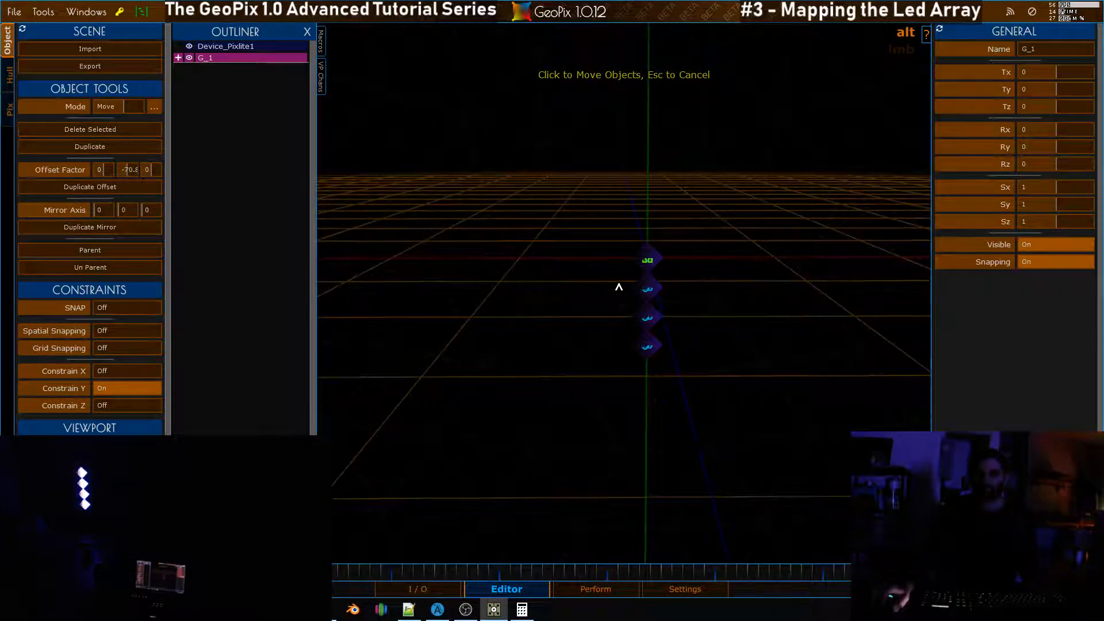
left_click(391, 589)
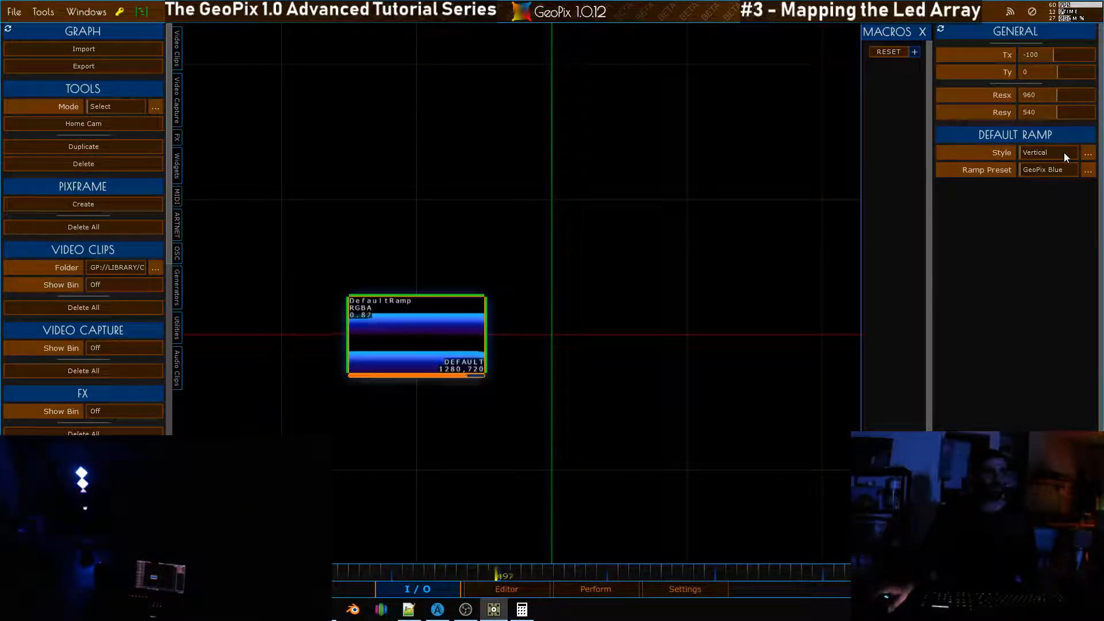
left_click(509, 588)
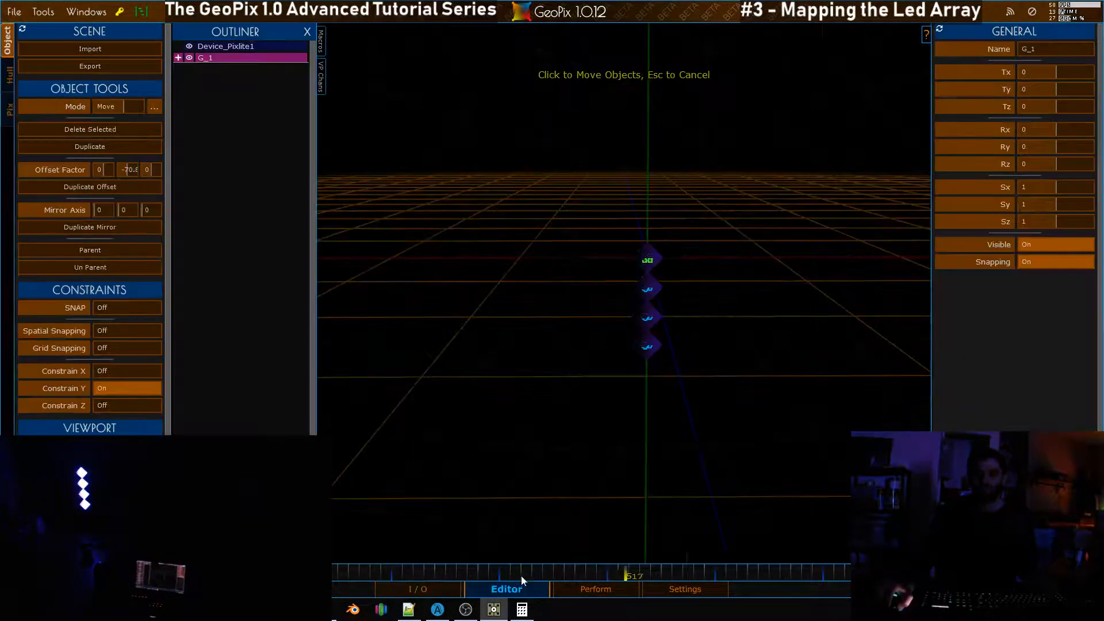
Move group G_1 along the X axis only, to about -204 in X
left_click_drag(604, 194, 710, 249, "alt")
left_click(705, 246)
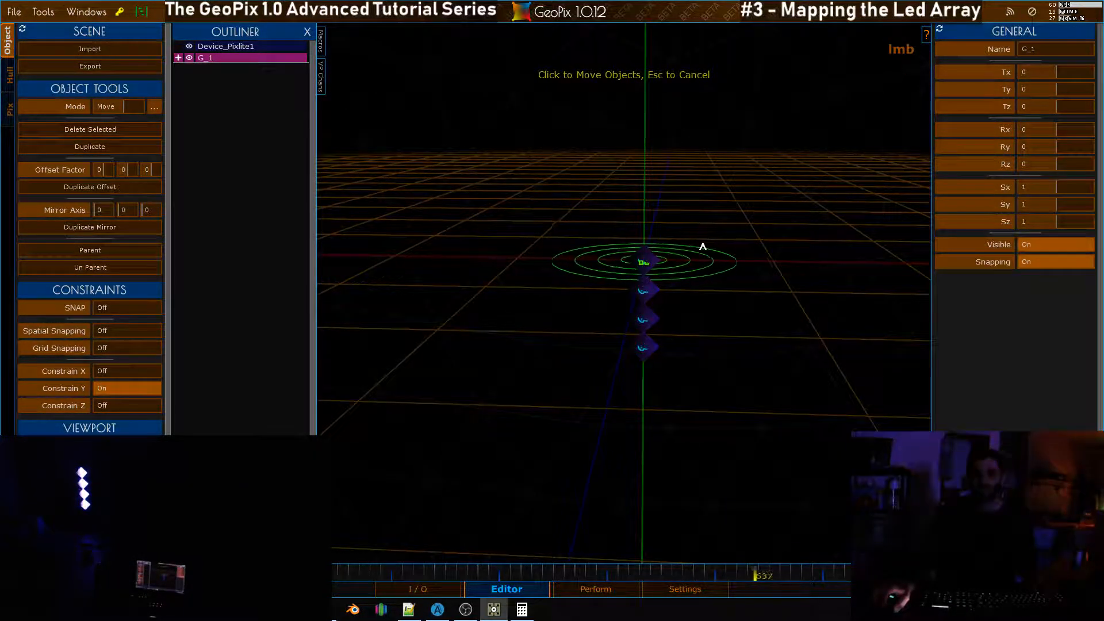
key("x")
left_click_drag(594, 233, 324, 212)
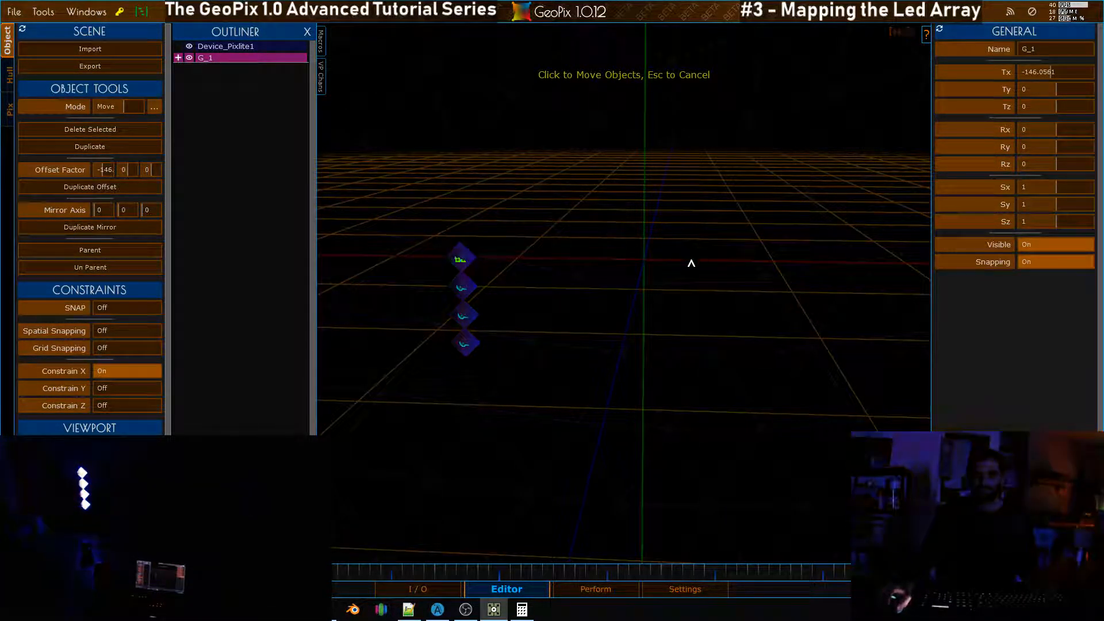
left_click_drag(694, 261, 584, 271, "alt")
right_click_drag(584, 271, 668, 261, "alt")
left_click(644, 259)
left_click_drag(599, 265, 498, 267)
left_click_drag(726, 307, 739, 264, "alt")
right_click_drag(739, 264, 644, 261, "alt")
left_click_drag(644, 261, 435, 220, "alt")
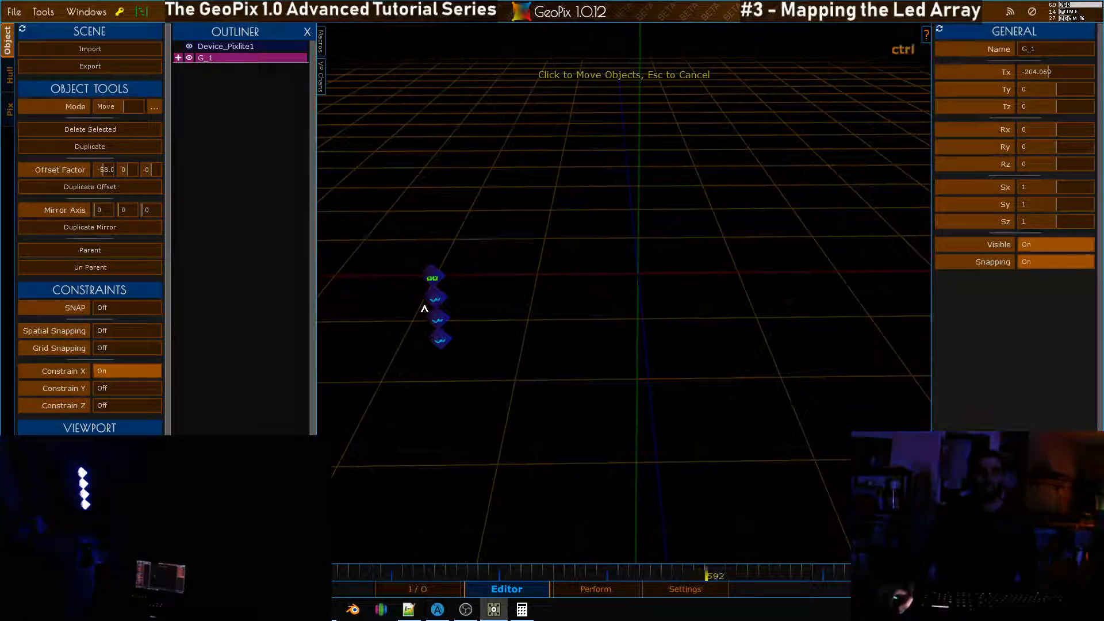
Duplicate group G_1 and reset the copy's X translation to 0
key("ctrl+d")
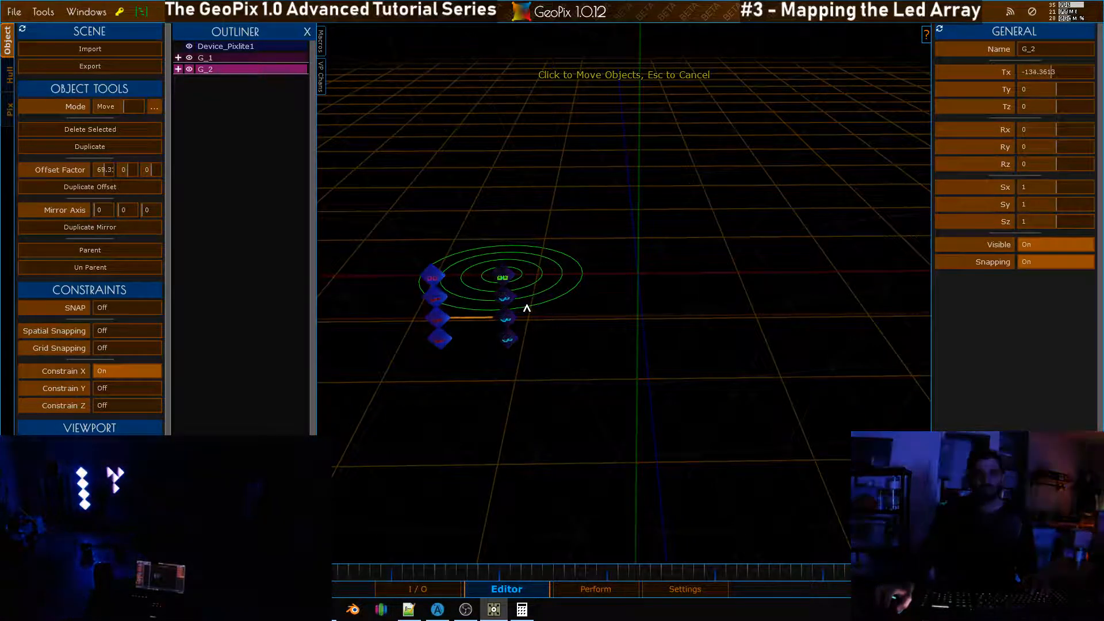
right_click_drag(551, 298, 594, 293, "alt")
left_click_drag(594, 295, 569, 302, "alt")
left_click_drag(467, 316, 612, 271, "alt")
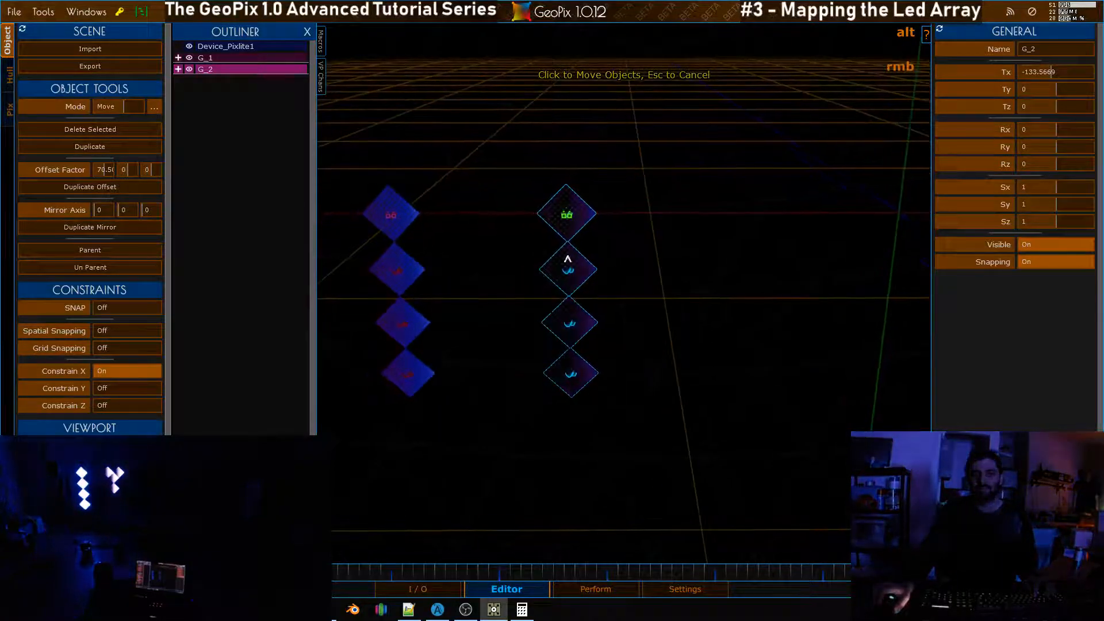
left_click(1006, 73)
right_click_drag(797, 154, 352, 79, "alt")
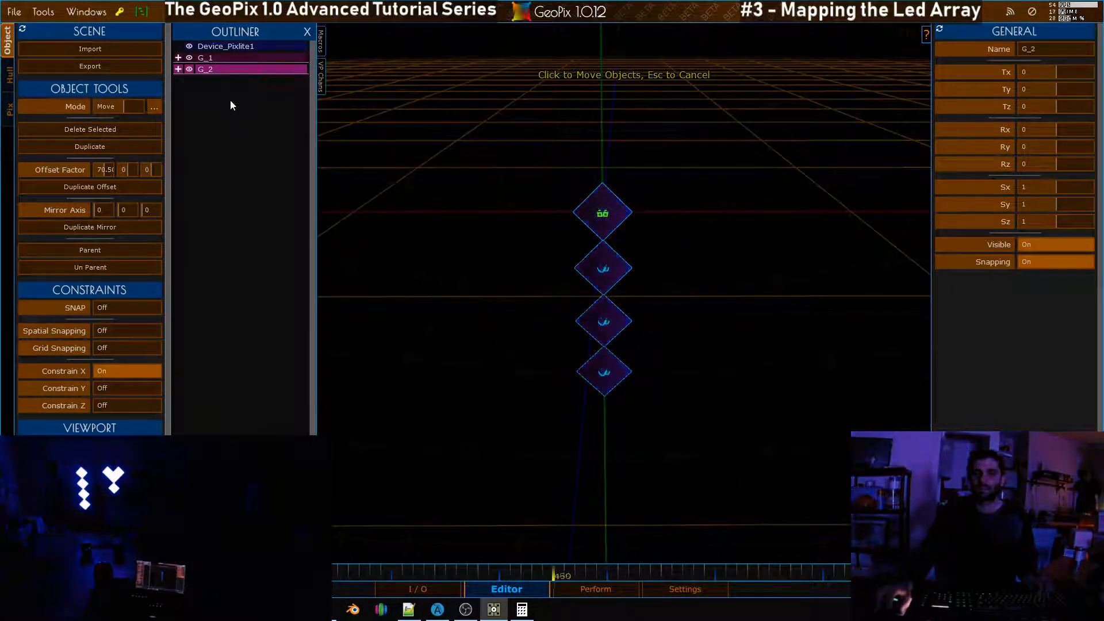
Expand group G_2, check which panel each frame entry refers to, and select frame_8, the second panel from the top
left_click(178, 69)
right_click_drag(655, 257, 640, 242, "alt")
left_click_drag(641, 241, 627, 231, "alt")
right_click_drag(627, 230, 627, 249, "alt")
left_click(235, 84)
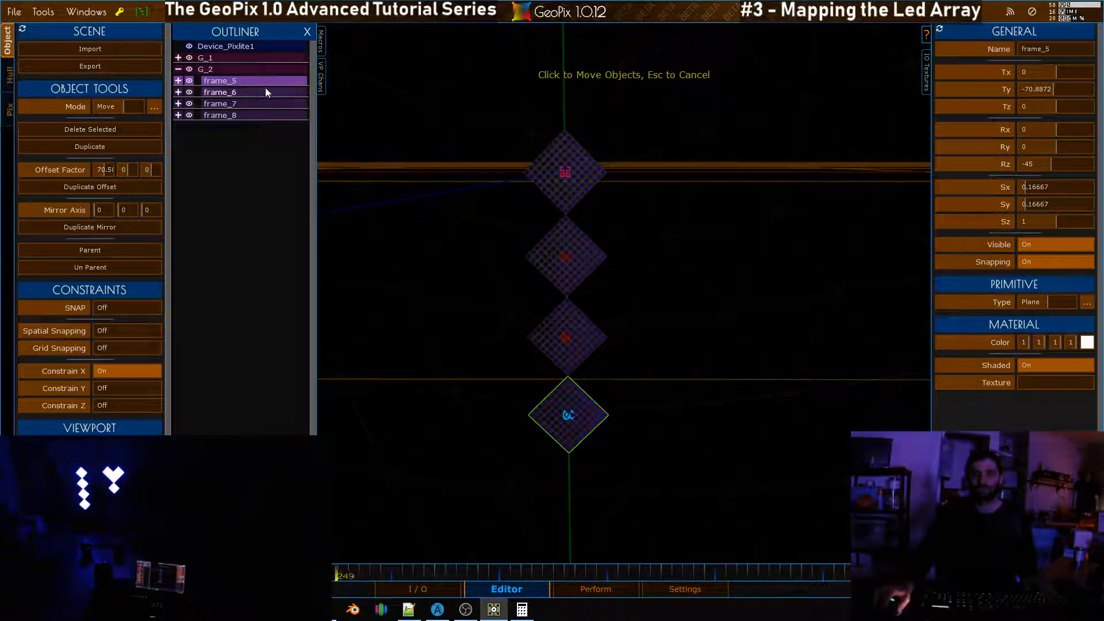
left_click(256, 103)
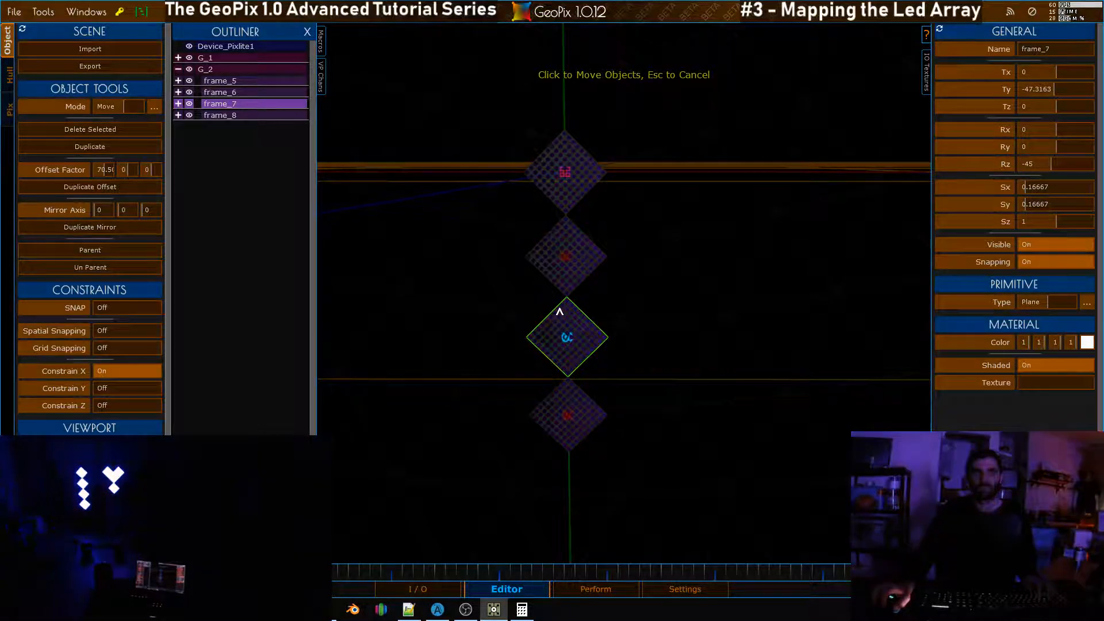
left_click(240, 114)
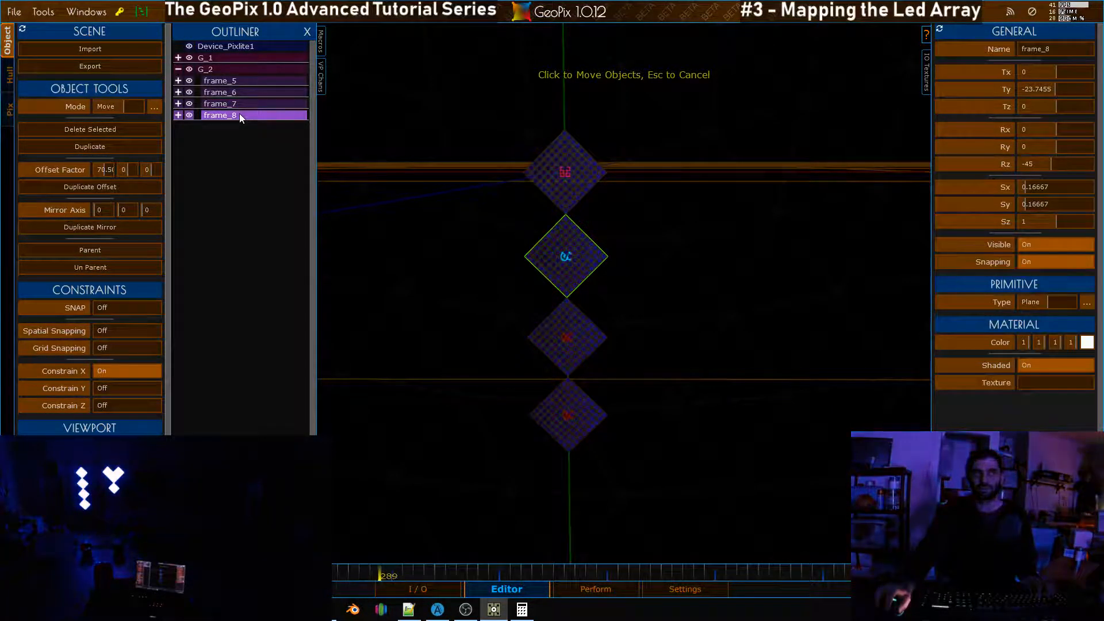
Allow movement on all three axes and move frame_8 out of the strip to about -13.8 in X and -25.9 in Y
left_click_drag(562, 288, 674, 331)
right_click(620, 282)
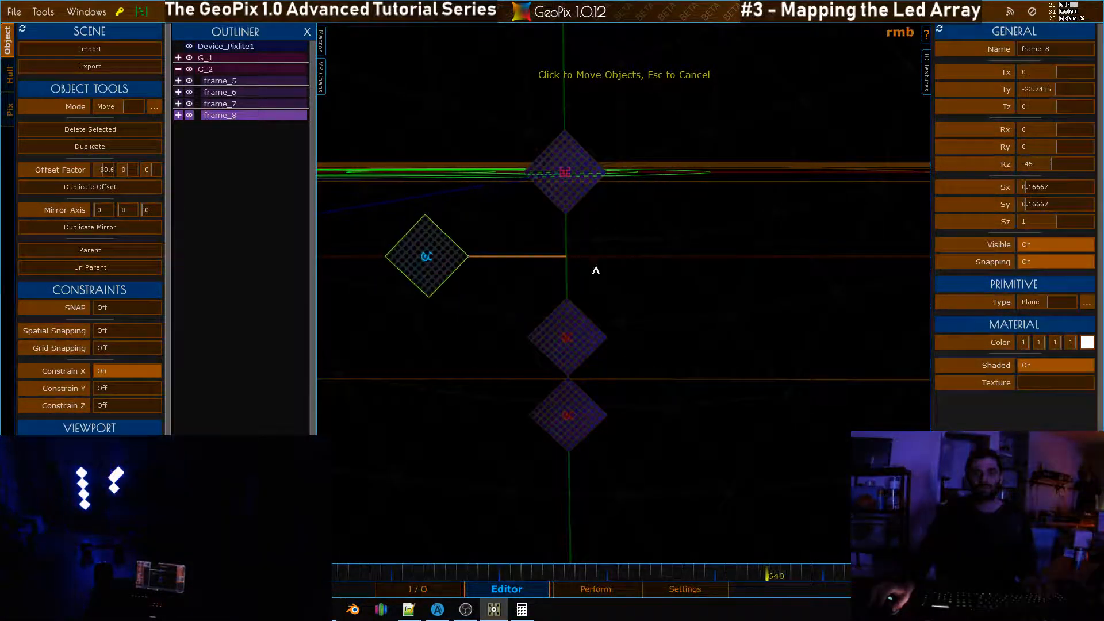
left_click(105, 384)
left_click(119, 404)
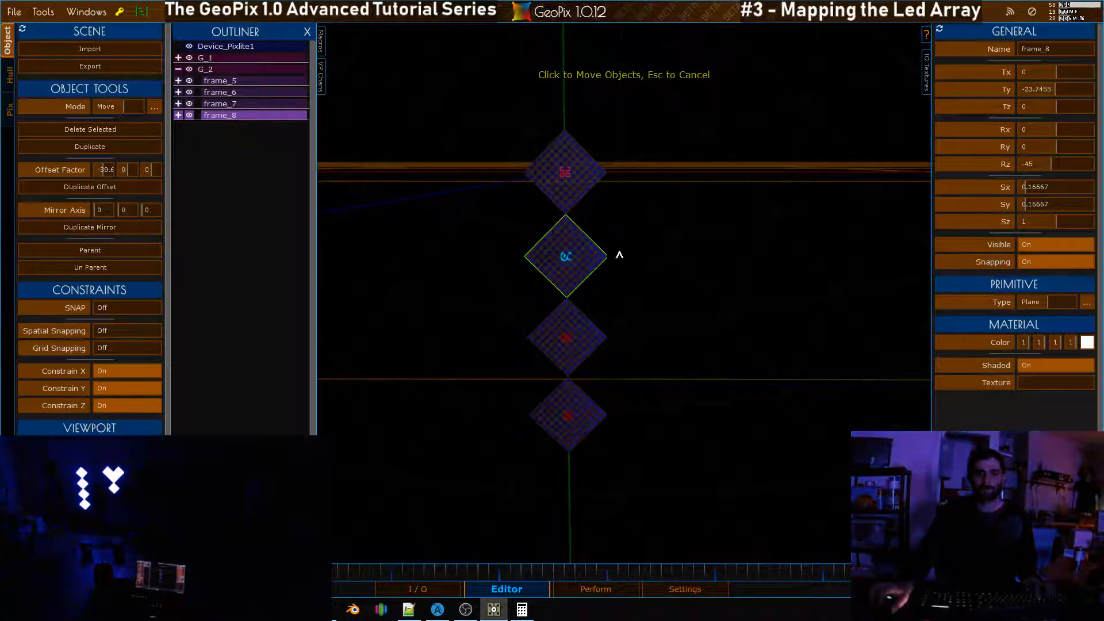
left_click_drag(569, 283, 529, 320, "alt")
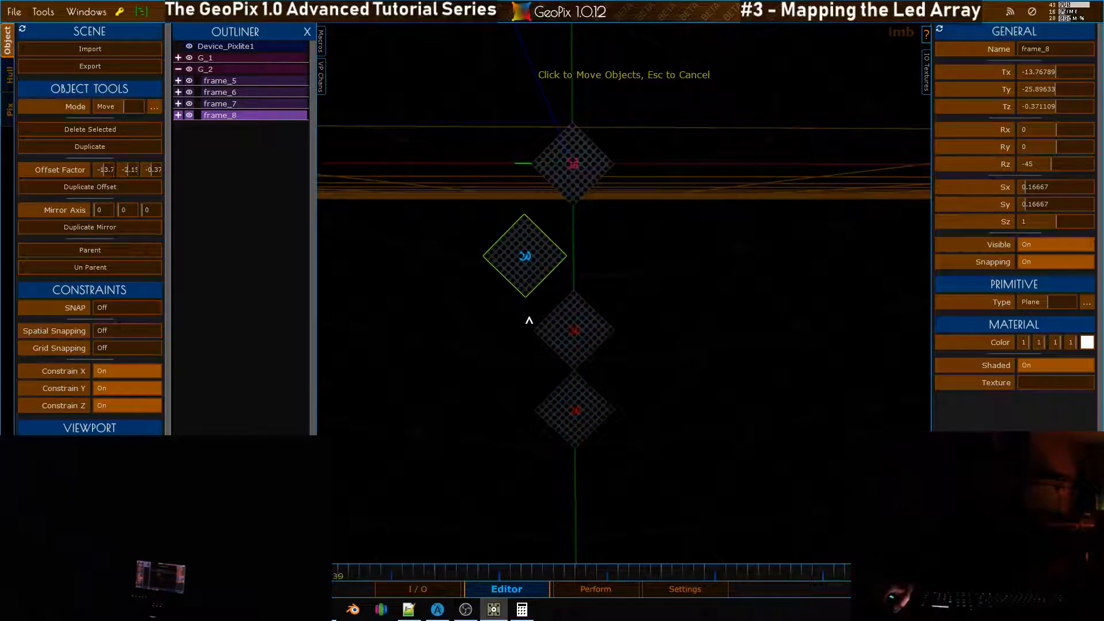
Move frame_6 off the top of the strip and snap it against the upper-right edge of frame_7
left_click(238, 104)
left_click(240, 92)
left_click_drag(602, 237, 628, 255)
key("s")
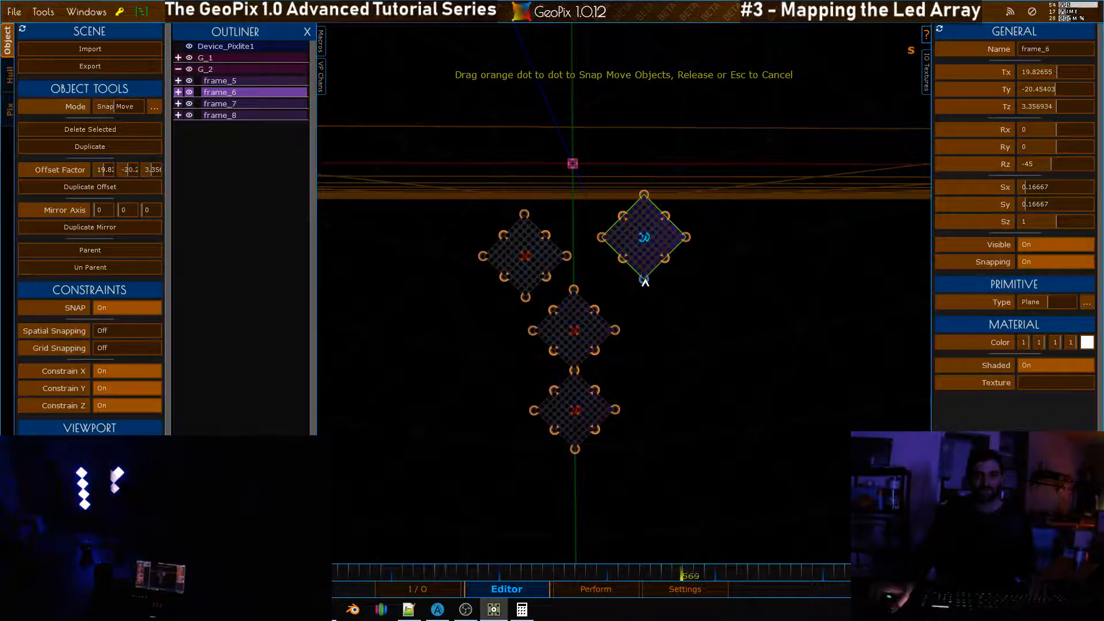
left_click_drag(625, 331, 615, 330)
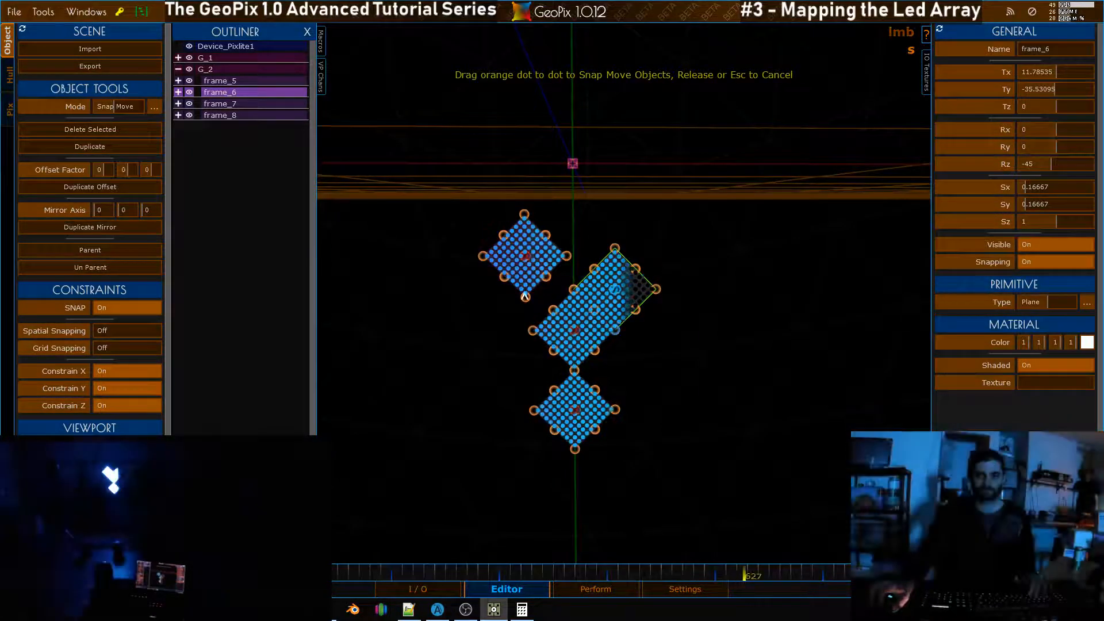
Snap frame_8 against the upper-left edge of frame_7 to complete the heart shape
left_click(245, 105)
left_click(244, 116)
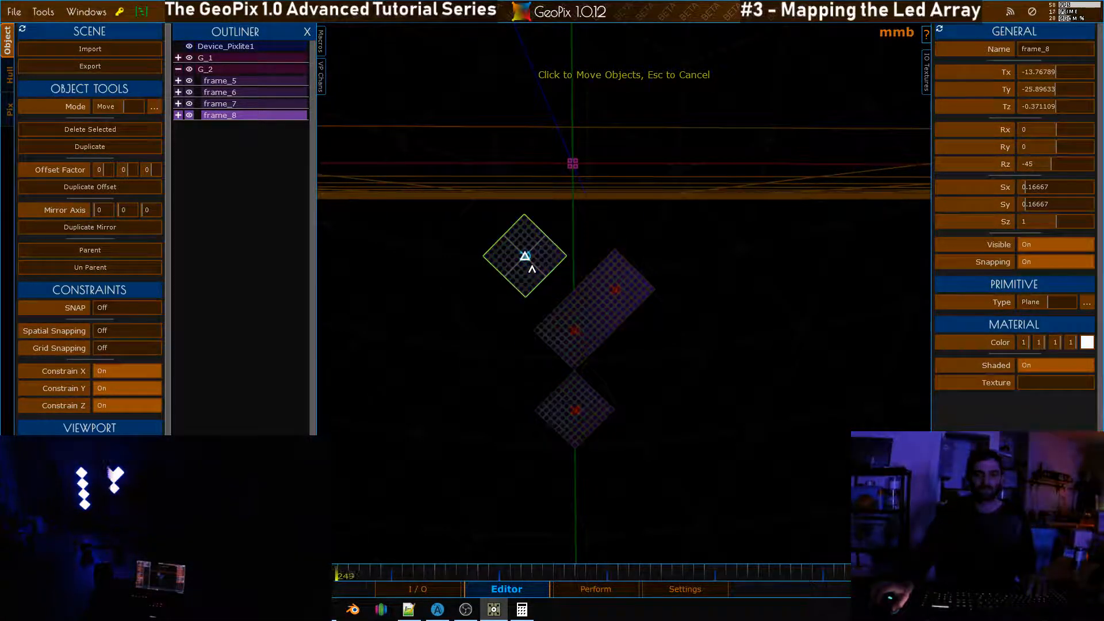
left_click_drag(527, 300, 533, 332)
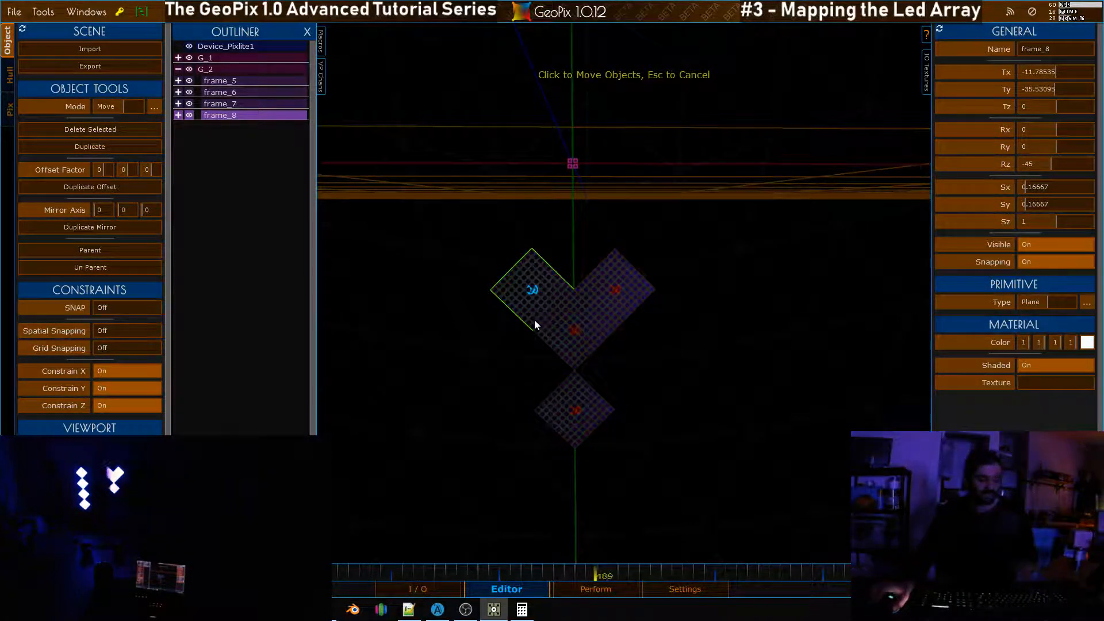
Select frame_5 through frame_8 and move them up along Y only, by about 35.5, so the heart's notch meets the group origin
left_click_drag(458, 270, 533, 377, "alt")
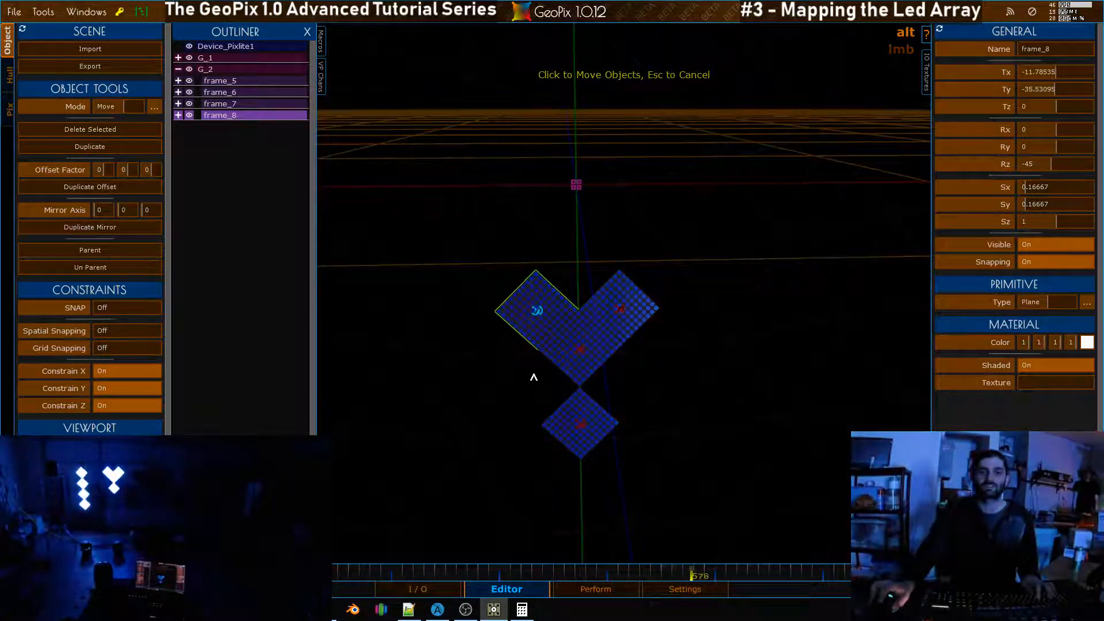
left_click(241, 82, "shift")
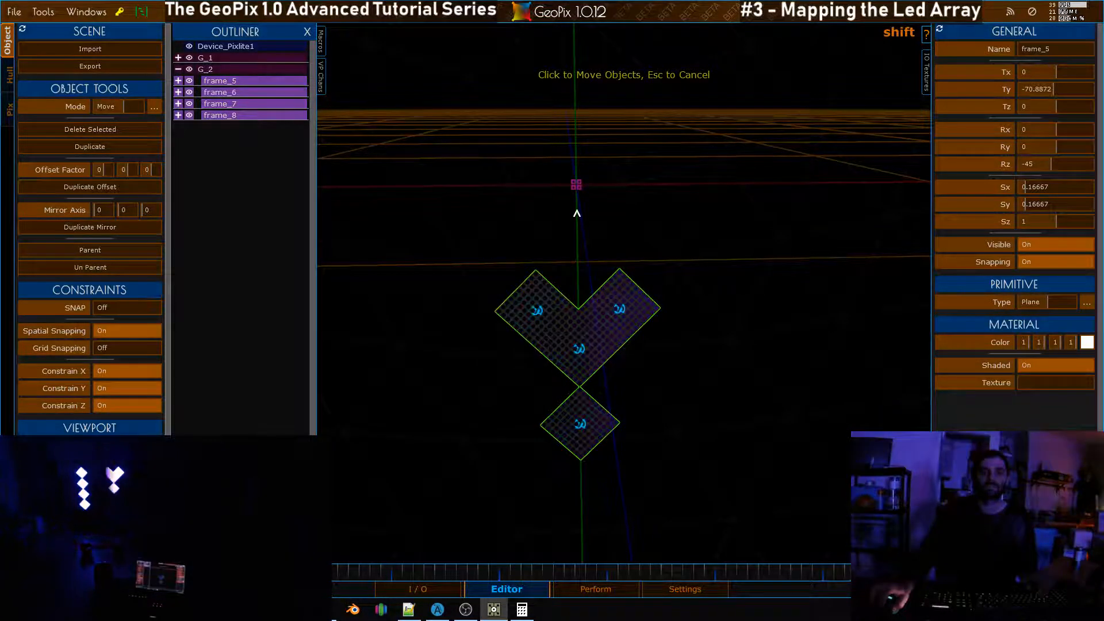
left_click_drag(737, 269, 456, 184, "alt")
key("w")
key("y")
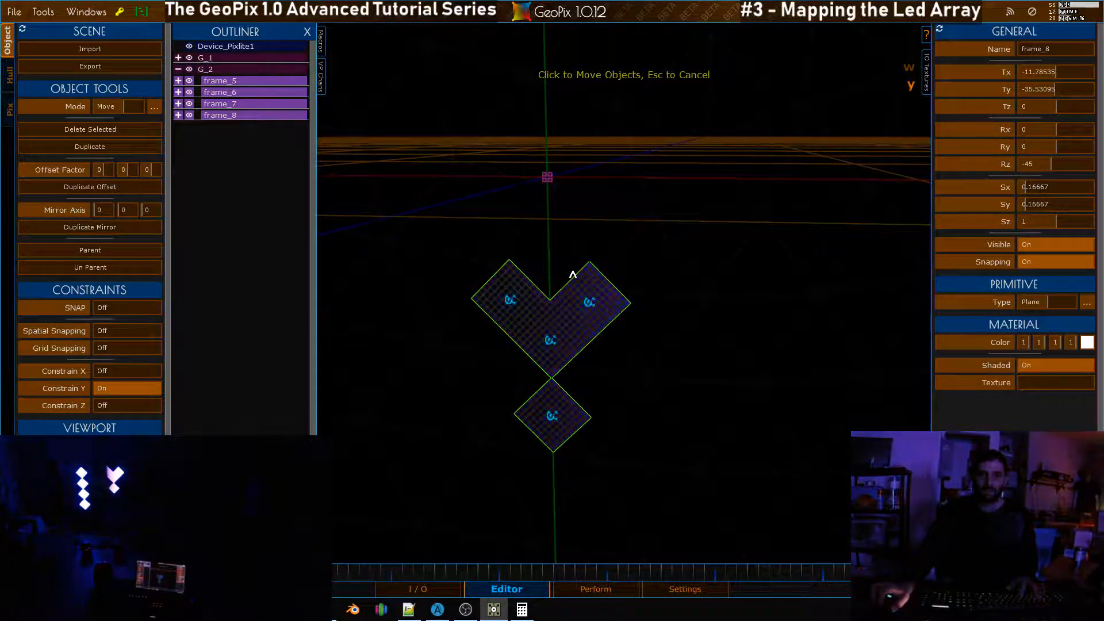
left_click_drag(584, 178, 602, 151)
left_click_drag(604, 148, 606, 150)
right_click_drag(606, 150, 596, 155, "alt")
left_click_drag(596, 155, 532, 130, "alt")
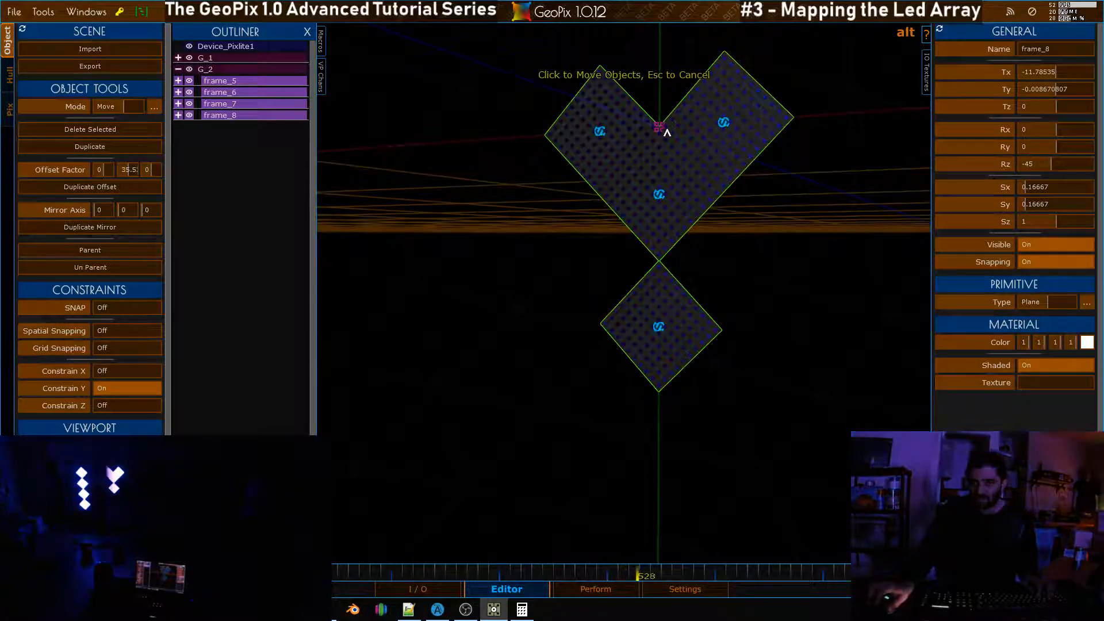
right_click_drag(643, 140, 552, 167, "alt")
left_click_drag(552, 166, 583, 190, "alt")
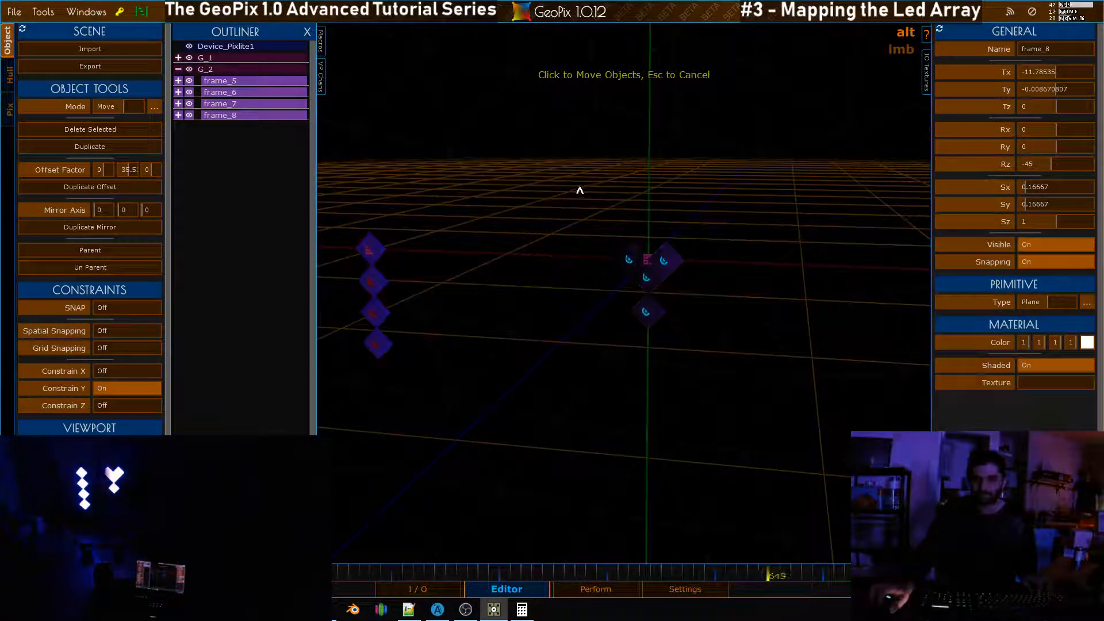
Try the Vertical style on the default ramp in the I/O graph and return to the 3D editor
left_click(418, 589)
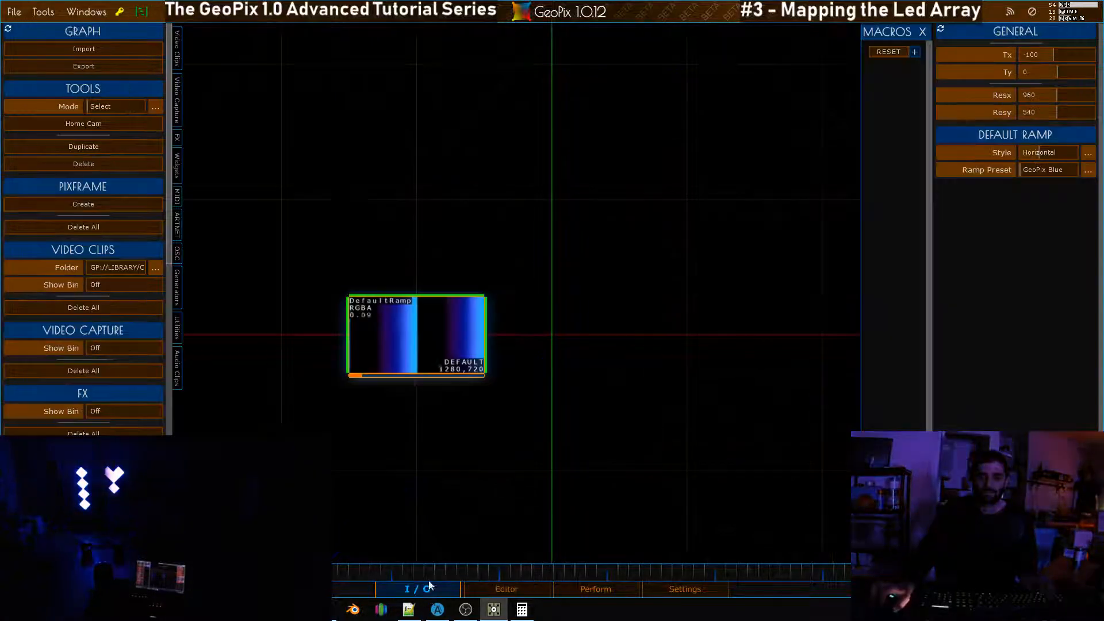
left_click(1050, 154)
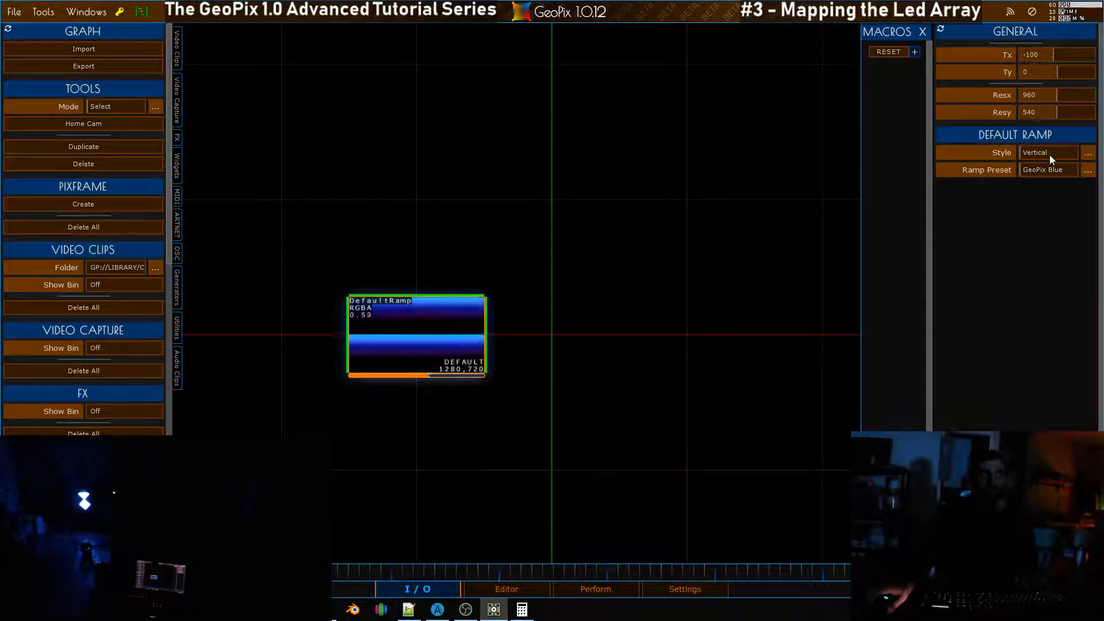
left_click(505, 588)
Select and collapse group G_2 and set its X translation to about -119.4
left_click(229, 69)
left_click(179, 69)
left_click_drag(595, 260, 657, 297, "alt")
left_click(1050, 73)
left_click_drag(1050, 73, 1052, 74)
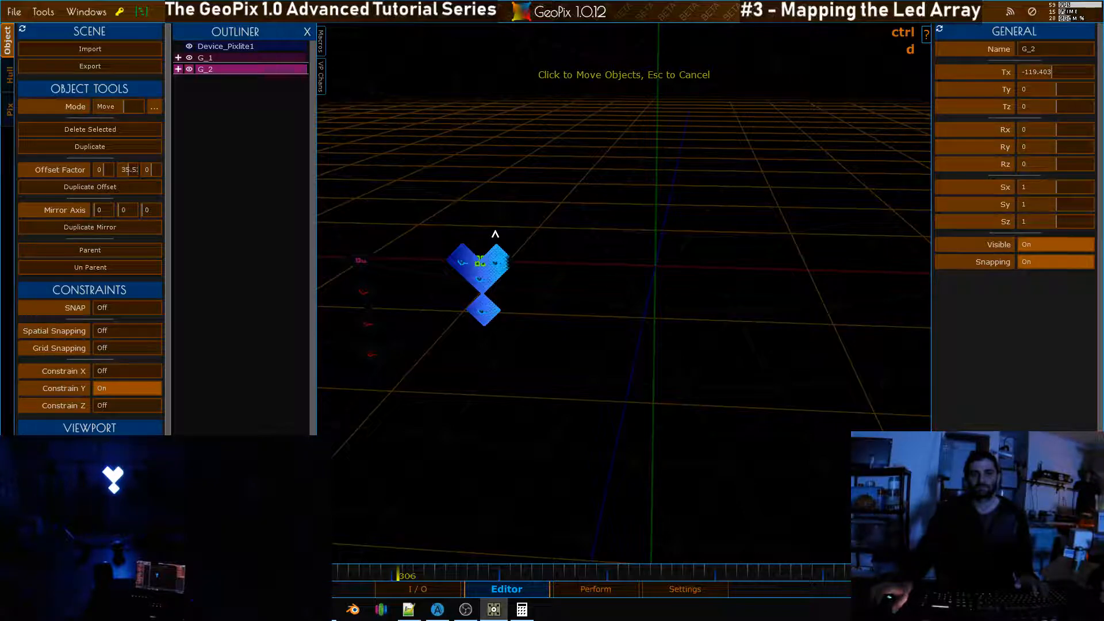
Duplicate group G_2, allow movement on all axes, and reset the copy's X and Y translation to 0
key("ctrl+d")
left_click_drag(478, 270, 510, 273)
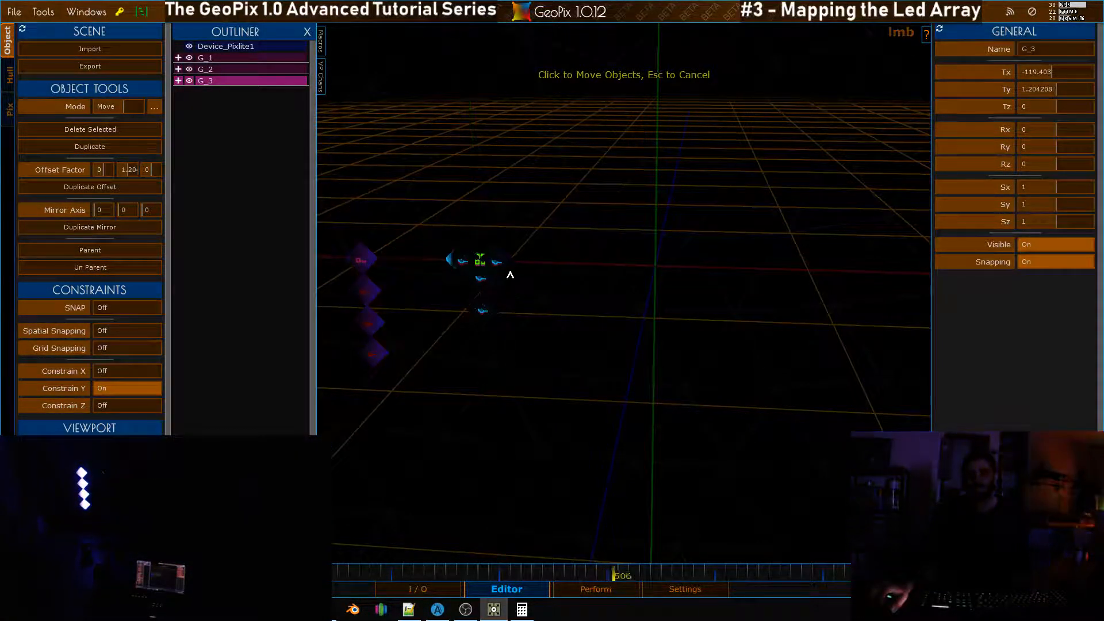
left_click(105, 405)
left_click(115, 372)
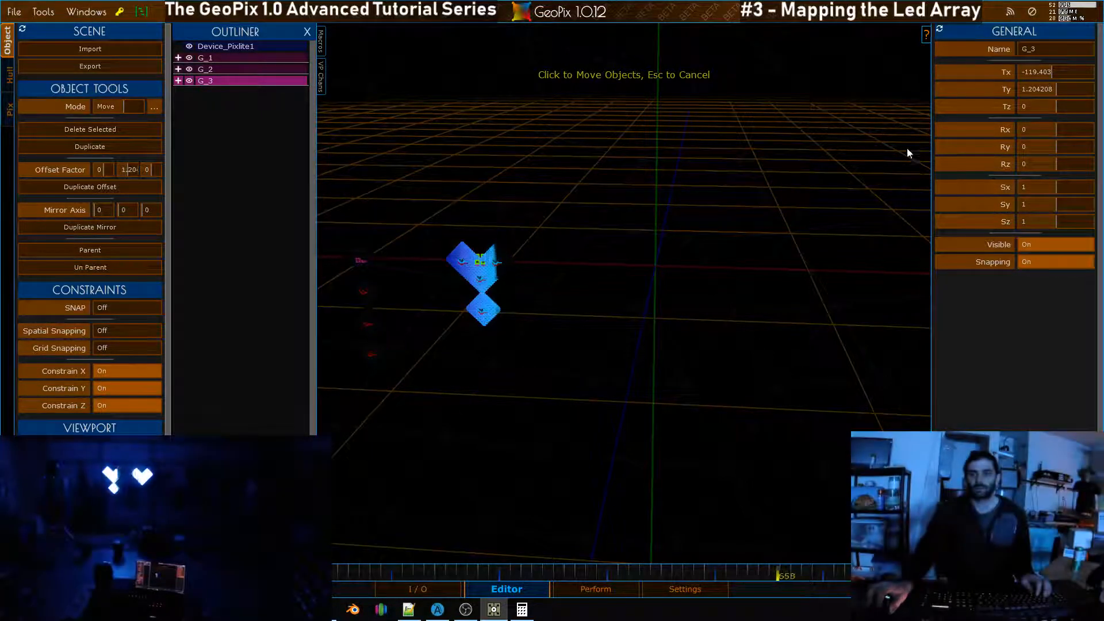
right_click(1004, 73)
right_click(1002, 88)
Examine the copied group's panel layout at the origin from several angles and compare it with group G_2
left_click_drag(703, 306, 713, 270, "alt")
right_click_drag(713, 271, 696, 224, "alt")
scroll(688, 205, "up", 4)
left_click_drag(695, 224, 675, 271, "alt")
right_click_drag(675, 271, 696, 276, "alt")
left_click_drag(695, 277, 675, 305, "alt")
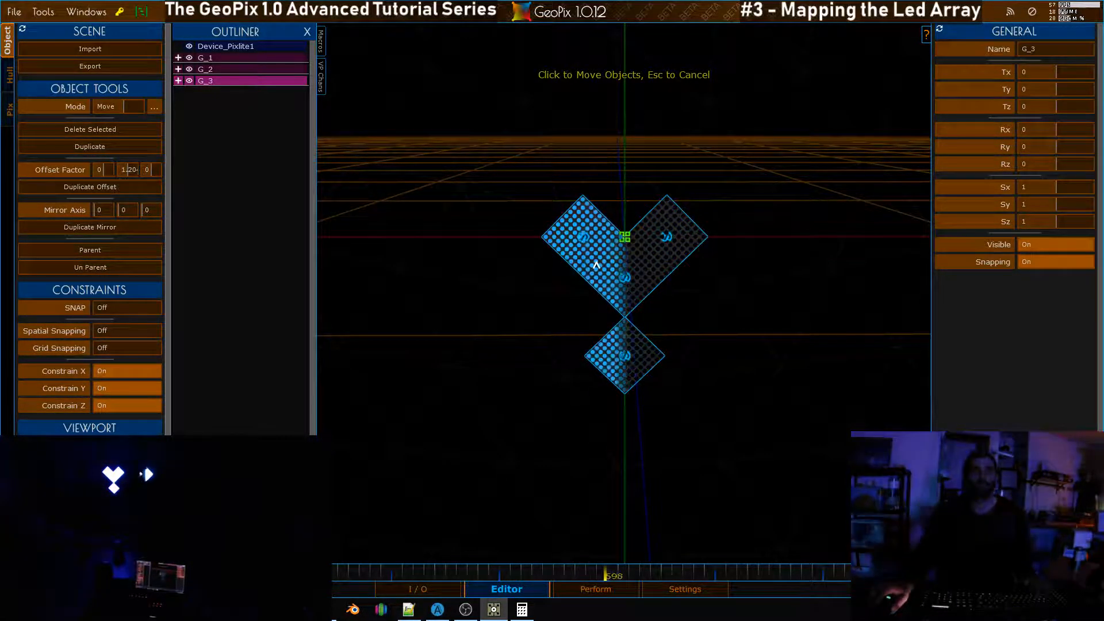
mouse_move(641, 311)
left_mouse_down("alt")
mouse_move(640, 283)
mouse_move(640, 302)
left_mouse_up("alt")
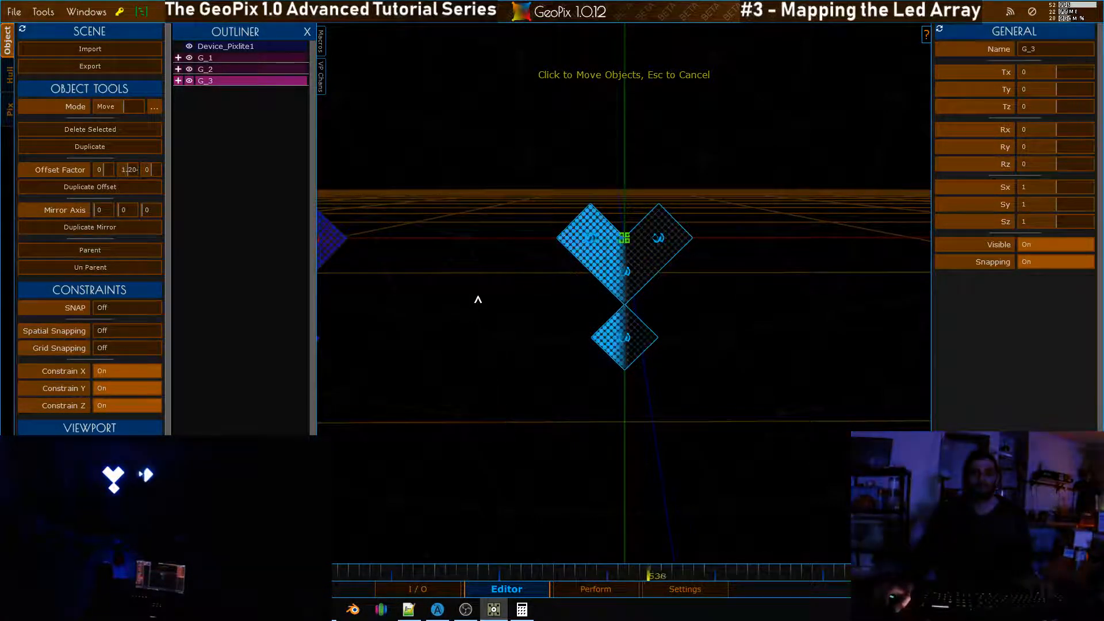
left_click_drag(493, 239, 616, 284, "alt")
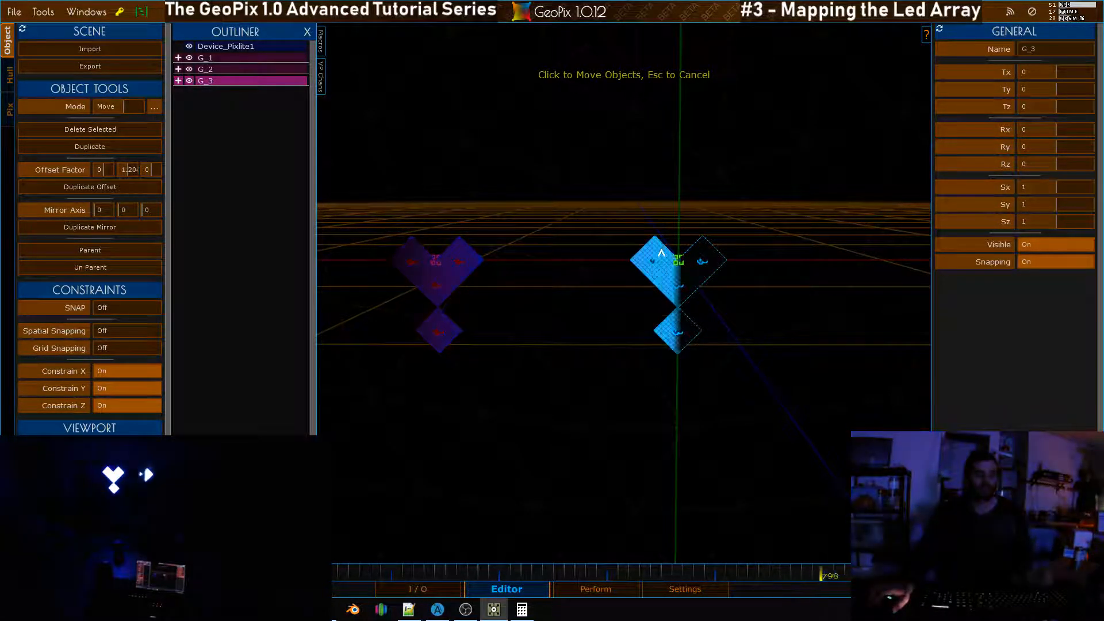
left_click_drag(666, 304, 675, 267, "alt")
right_click_drag(675, 266, 619, 261, "alt")
left_click_drag(619, 260, 634, 261, "alt")
scroll(629, 261, "up", 3, "alt")
right_click_drag(612, 258, 619, 258, "alt")
mouse_move(618, 259)
left_mouse_down("alt")
mouse_move(616, 232)
mouse_move(625, 258)
left_mouse_up("alt")
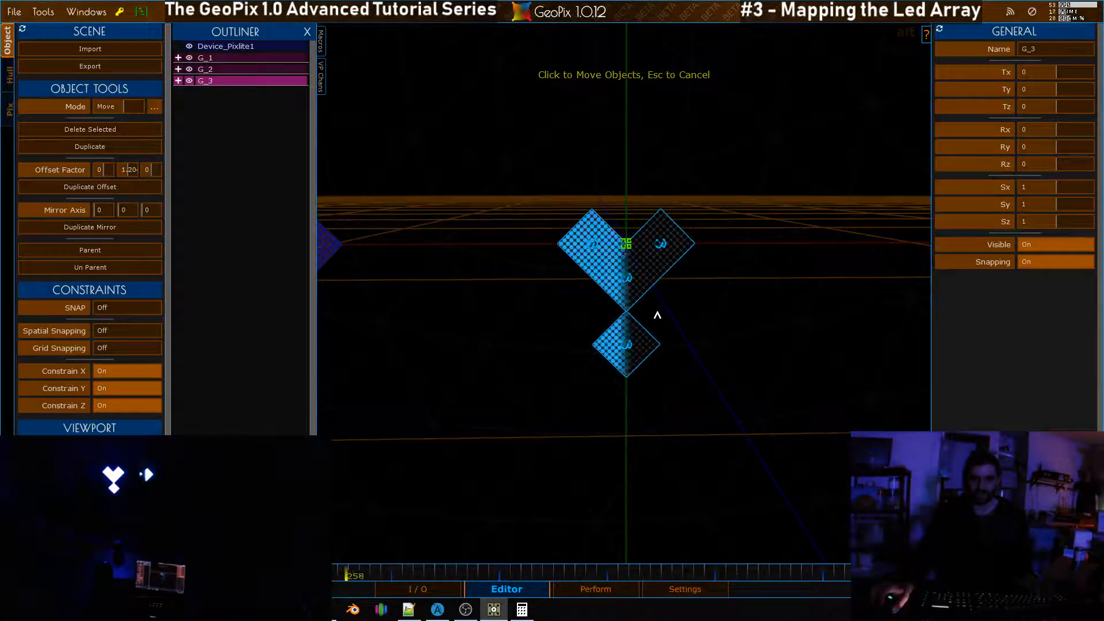
Expand group G_3 and move its bottom panel, frame_9, beside the heart to about -40.2 in X and 0.35 in Y
left_click(179, 81)
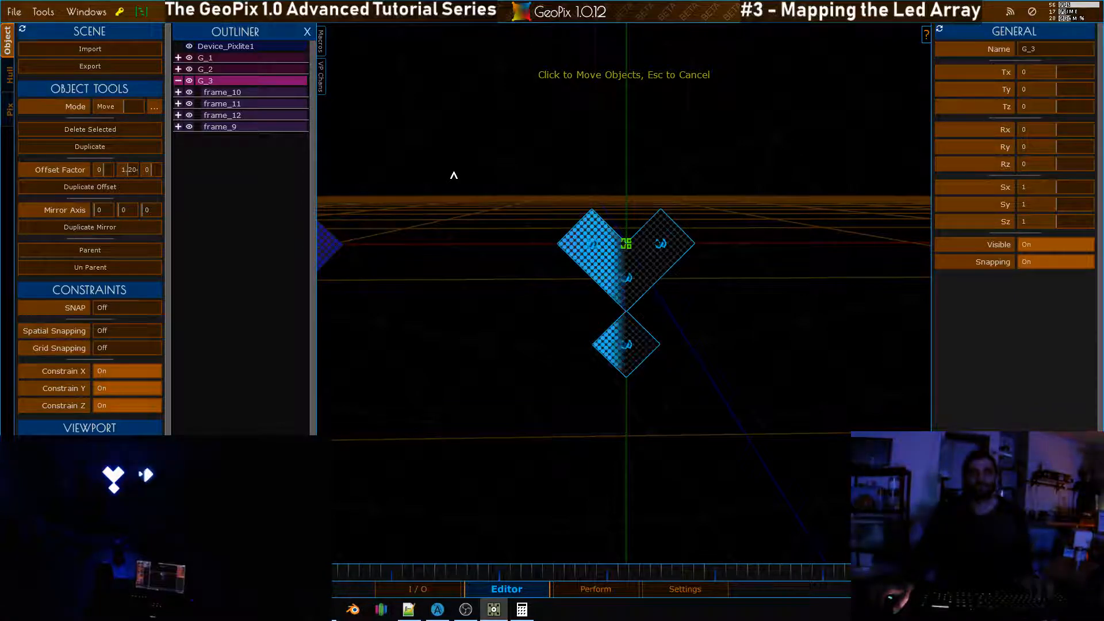
left_click(224, 129)
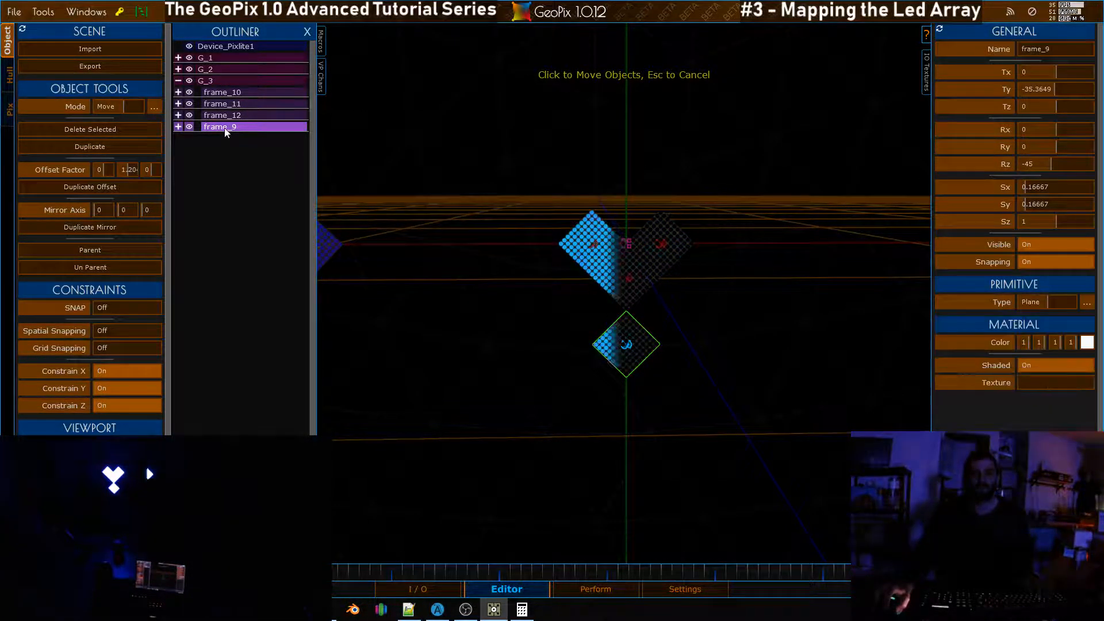
left_click_drag(581, 309, 616, 342, "alt")
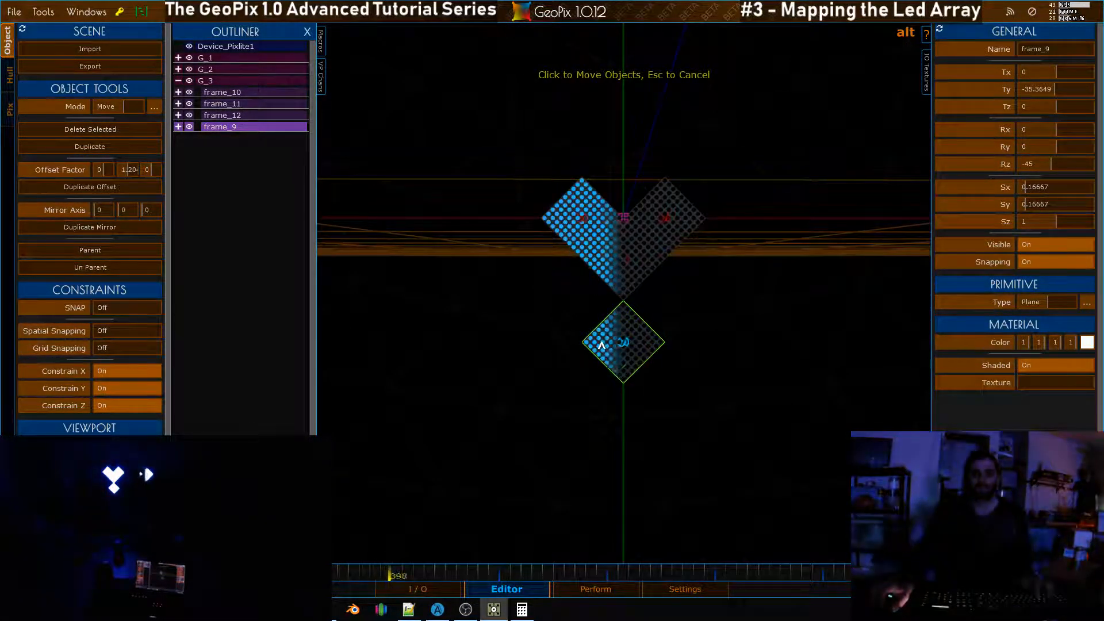
right_click_drag(603, 294, 621, 309, "alt")
left_click_drag(655, 357, 534, 258)
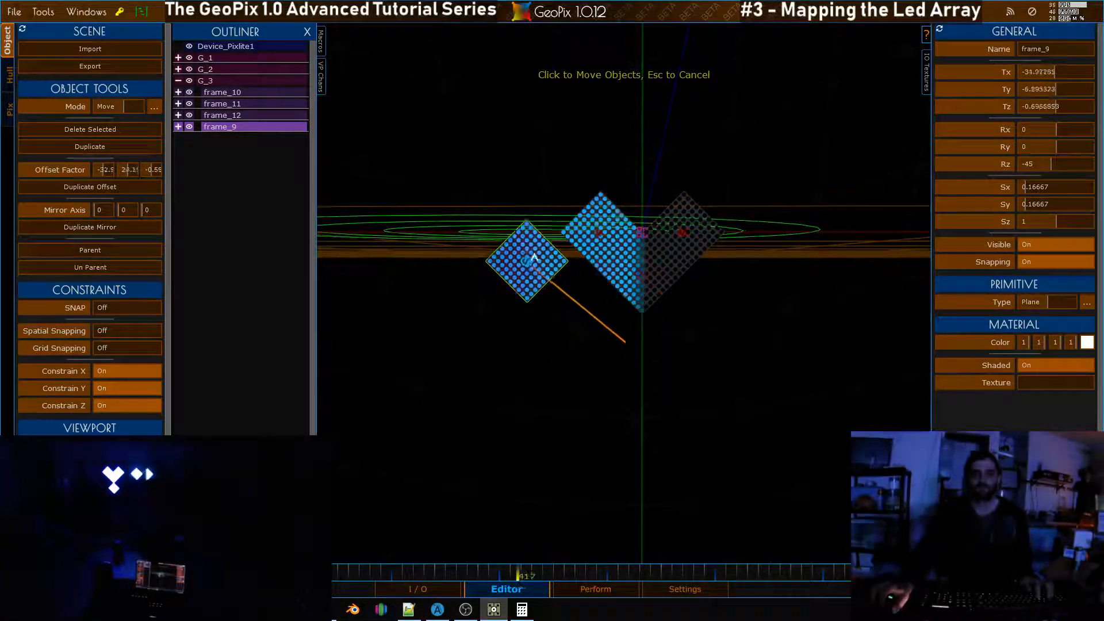
left_click(515, 232)
right_click_drag(540, 231, 560, 247, "alt")
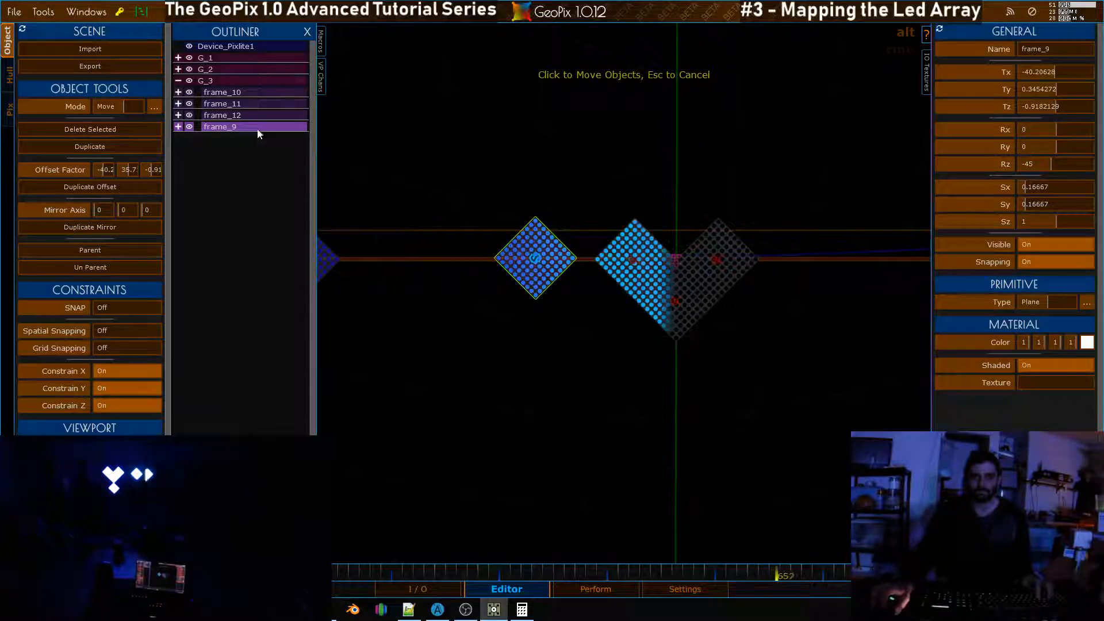
Expand frame_9, frame_12, frame_11 and frame_10 in the outliner to list their fixtures
left_click(178, 127)
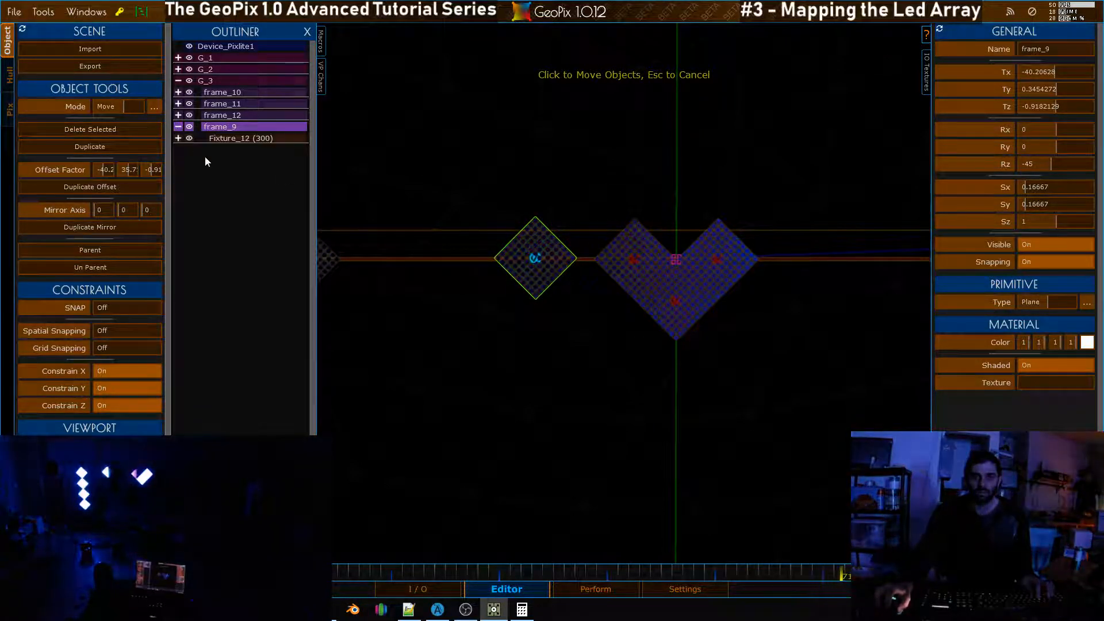
left_click(178, 115)
left_click(178, 104)
left_click(179, 92)
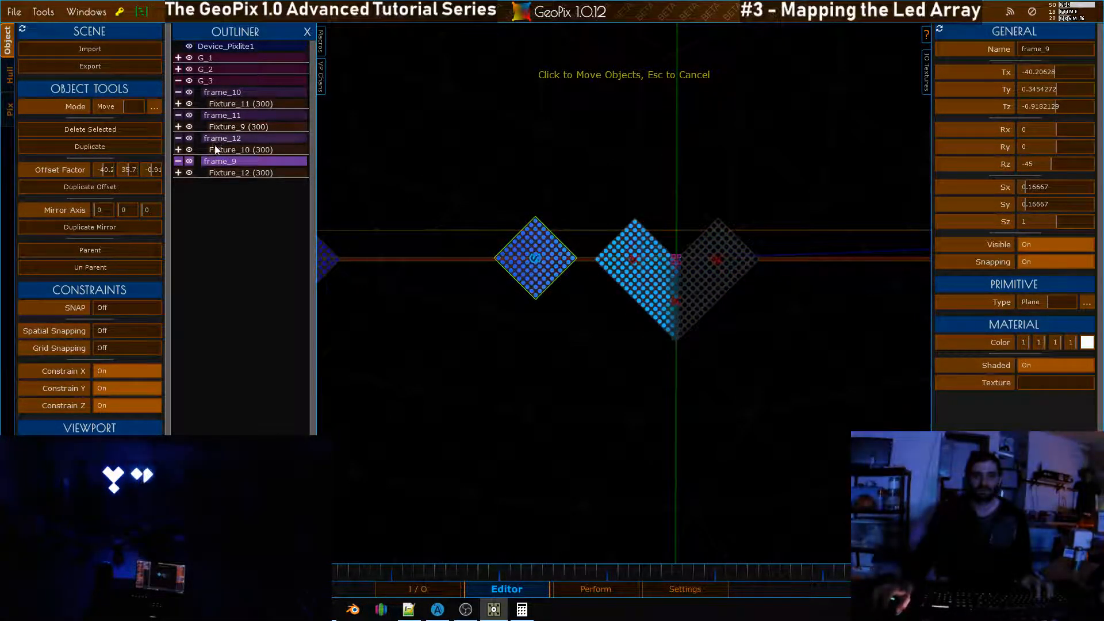
Toggle the visibility of Fixture_10, Fixture_9 and Fixture_11 to match each one to its physical panel
left_click(189, 150)
left_click(189, 127)
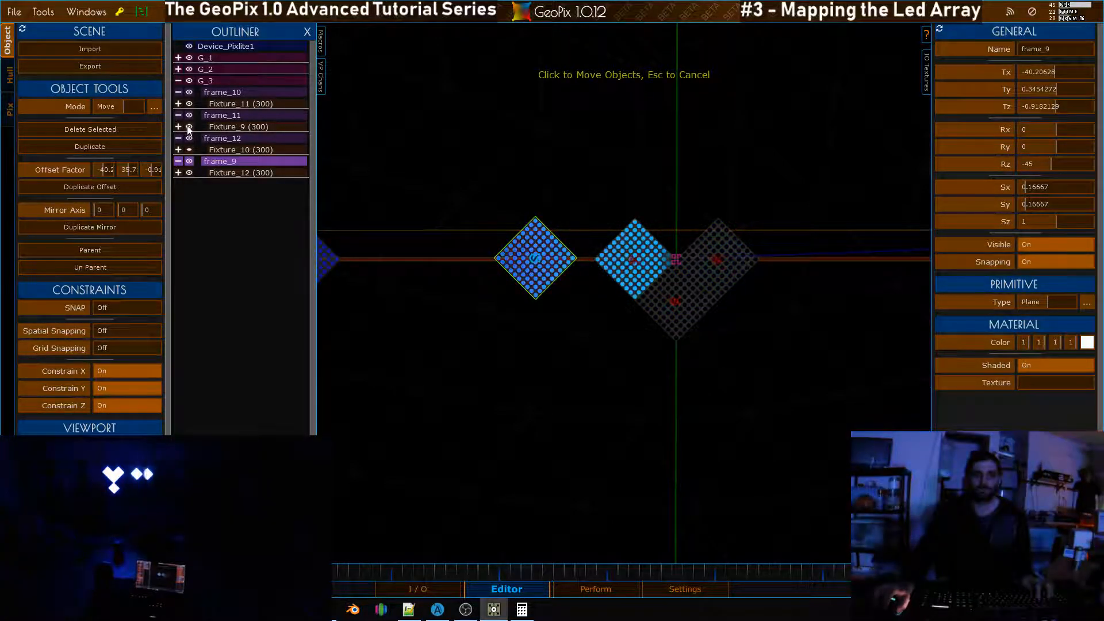
left_click(189, 104)
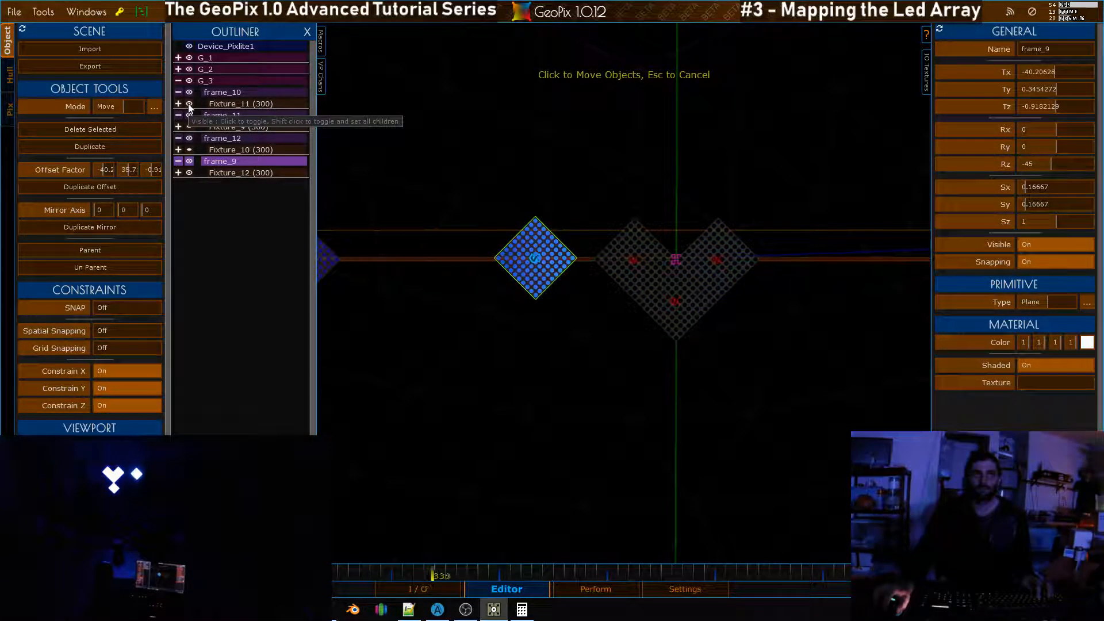
left_click(189, 104)
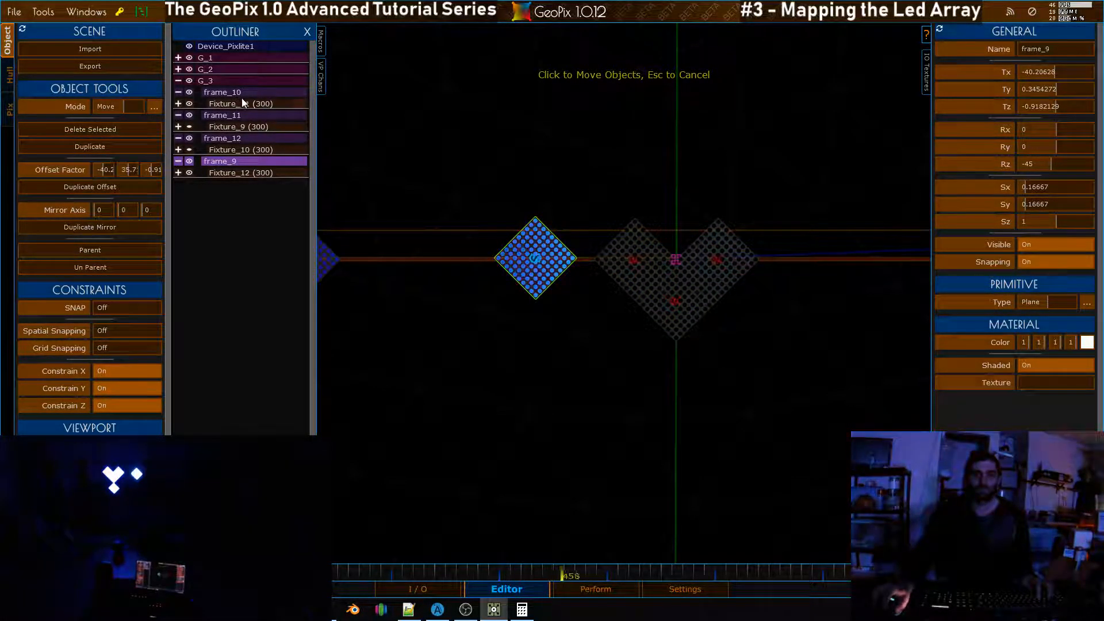
left_click(189, 104)
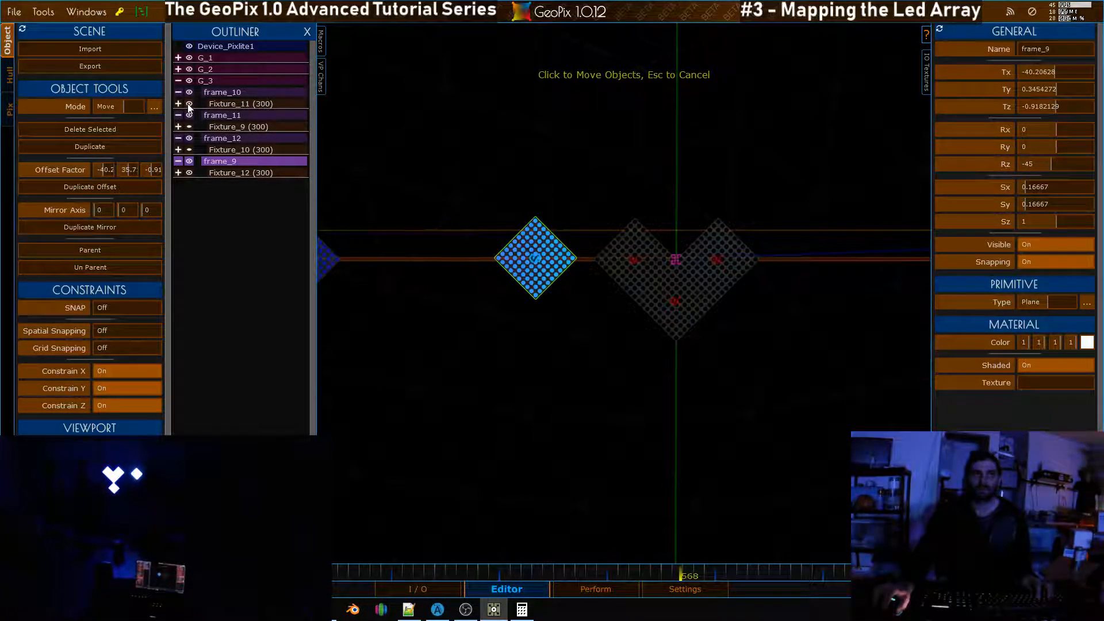
left_click(189, 104)
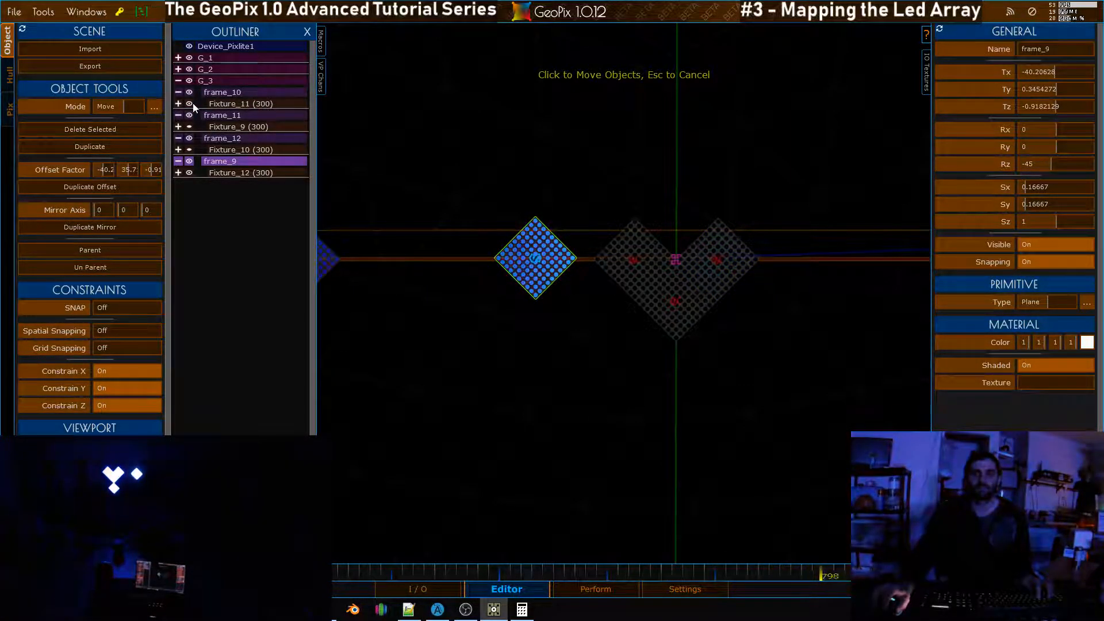
Collapse frame_10 in the outliner and move it far below the heart to about -0.35 in X and -74.6 in Y
left_click(178, 92)
left_click(215, 92)
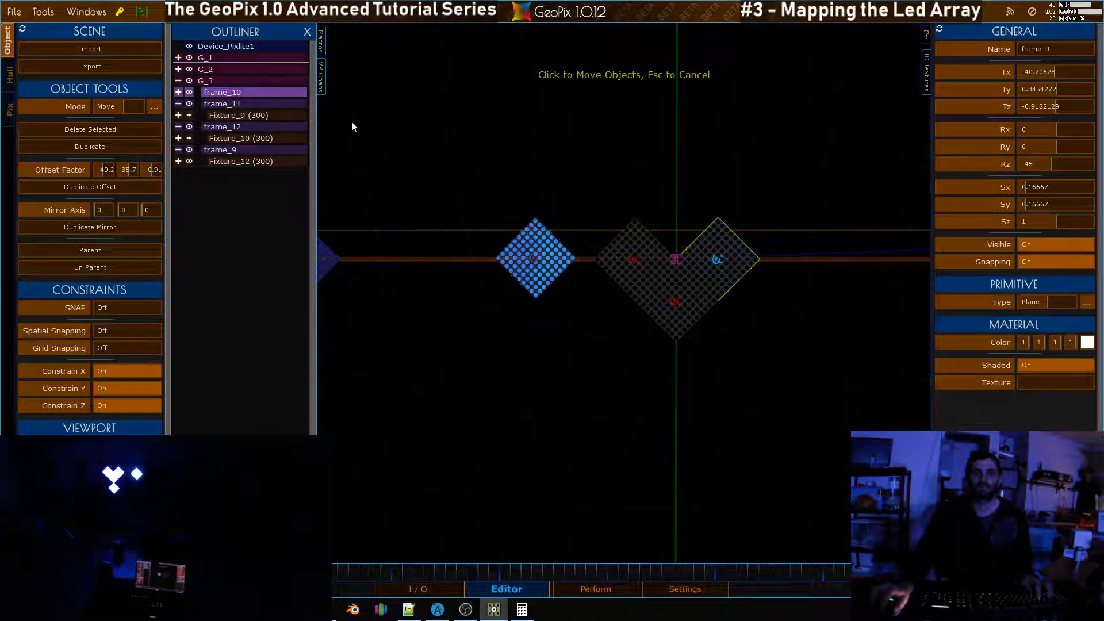
left_click_drag(654, 520, 650, 521)
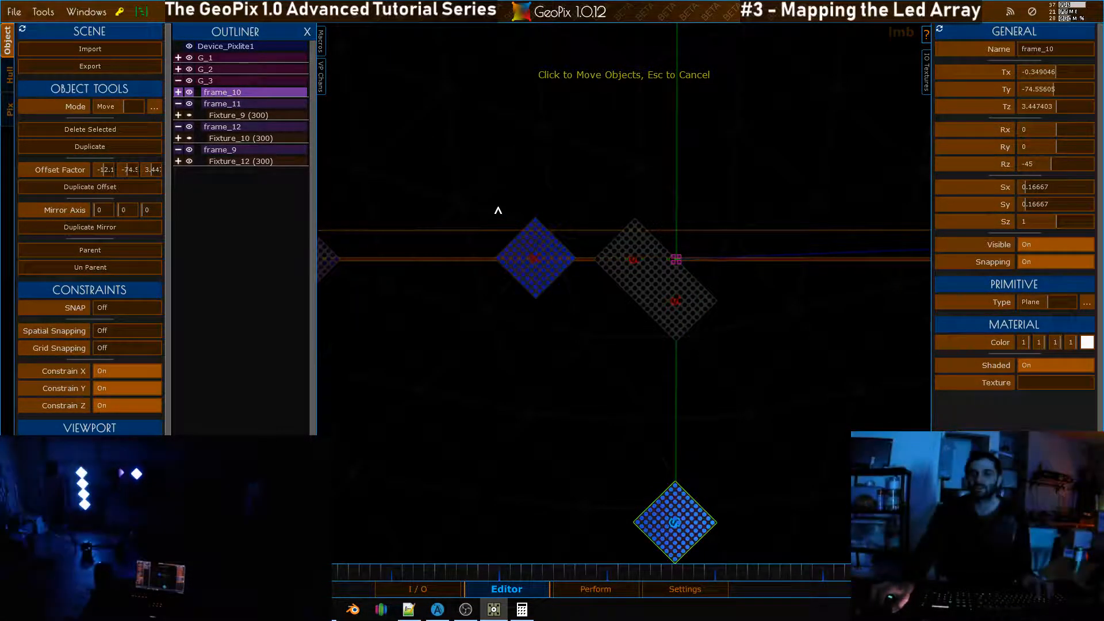
Snap frame_12 onto the lower edge of frame_9, at about -28.4 in X and -11.4 in Y
left_click(227, 126)
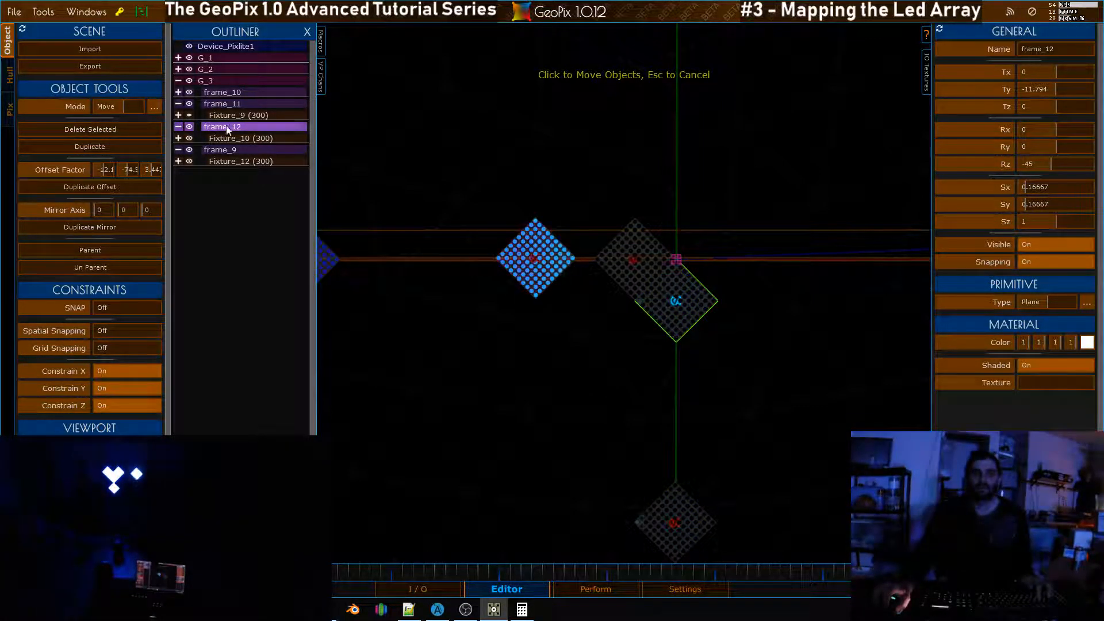
left_click_drag(648, 251, 515, 303, "alt")
key("s")
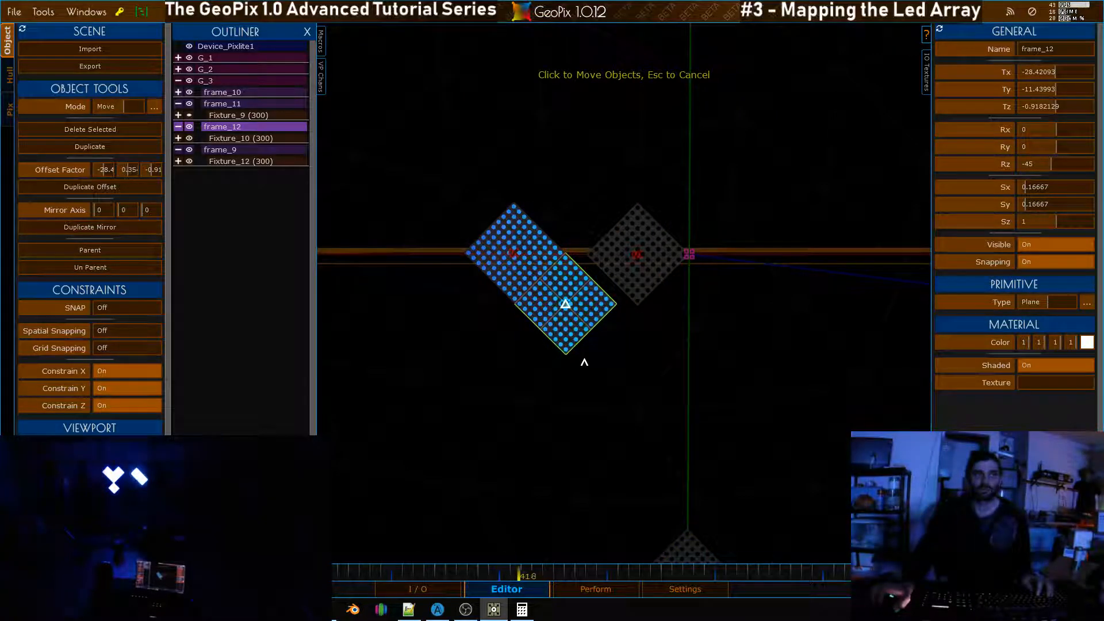
Snap frame_11 against frame_12 opposite frame_9 to complete a heart, at about -16.6 in X and 0.35 in Y
left_click(220, 150)
left_click(233, 107)
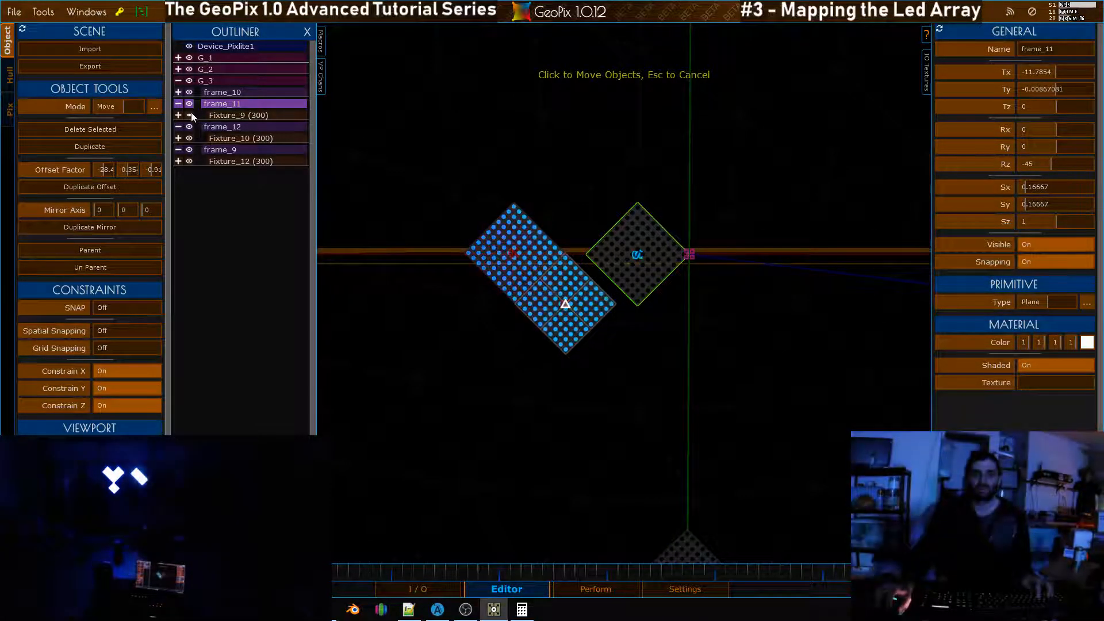
key("s")
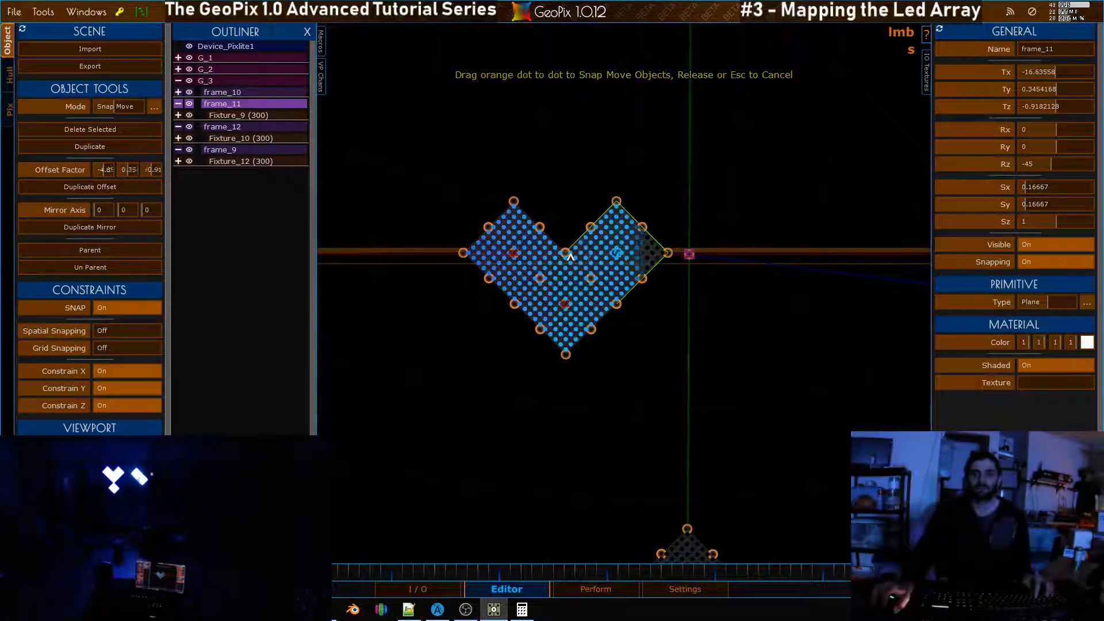
left_click_drag(581, 258, 605, 264, "alt")
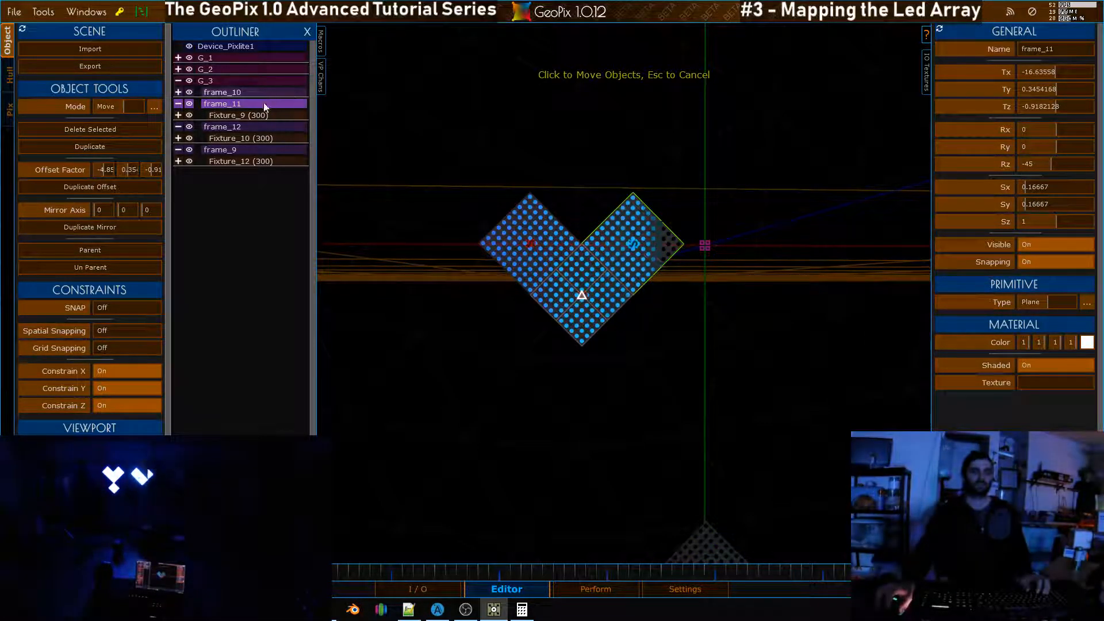
Select frame_11, frame_12 and frame_9 together and add 180 to their Z rotation for a value of 135
left_click(253, 114)
left_click(261, 137, "shift")
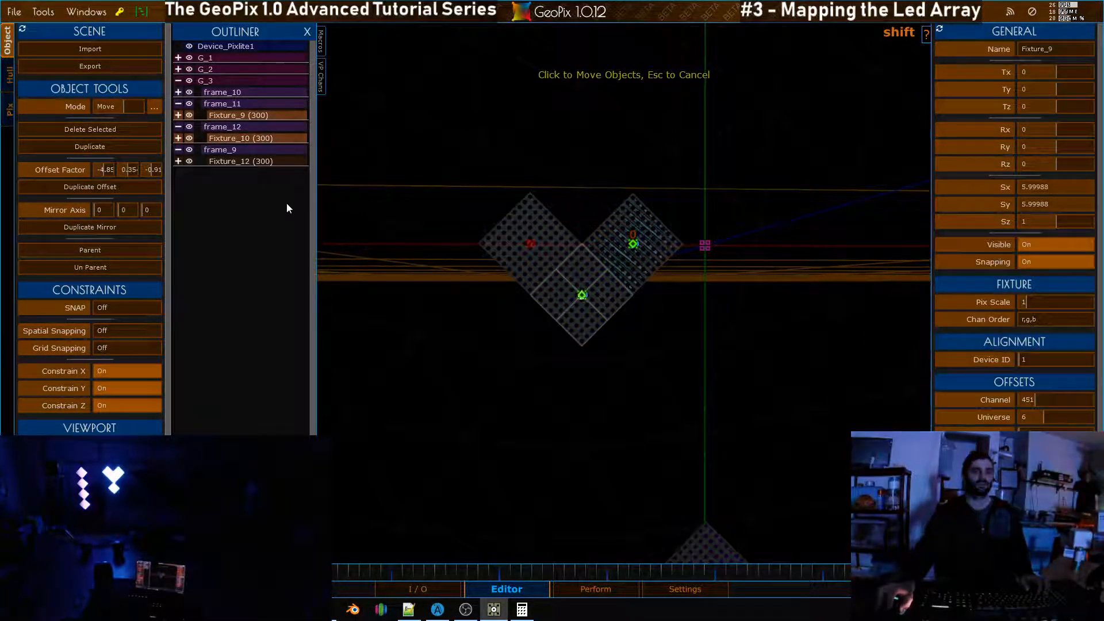
left_click(240, 162, "shift")
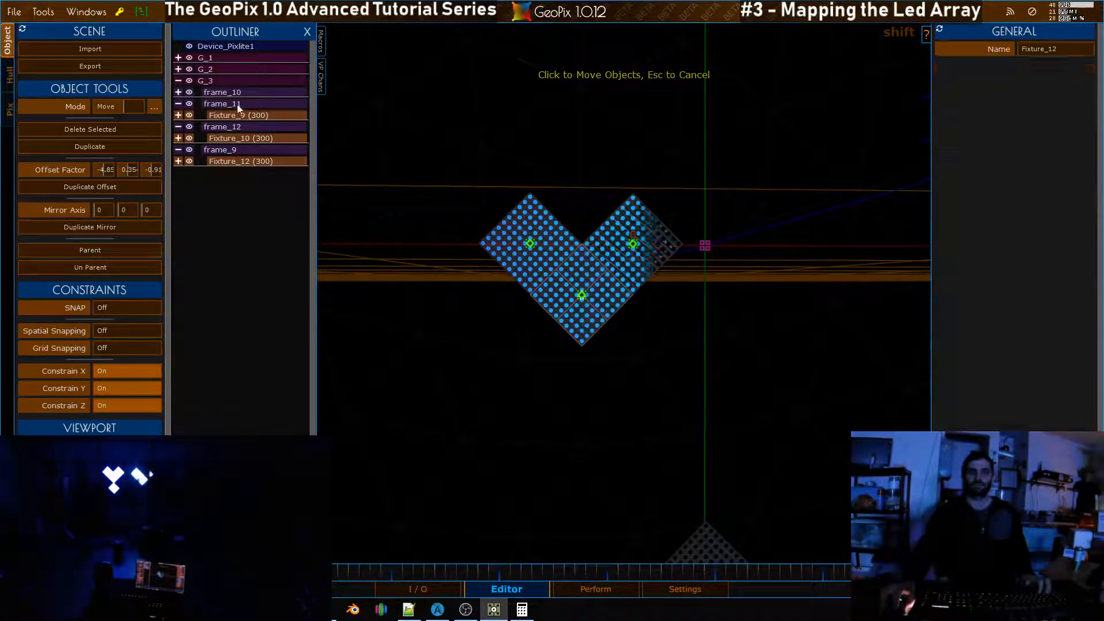
left_click(236, 104)
left_click(250, 125, "shift")
left_click(250, 149, "shift")
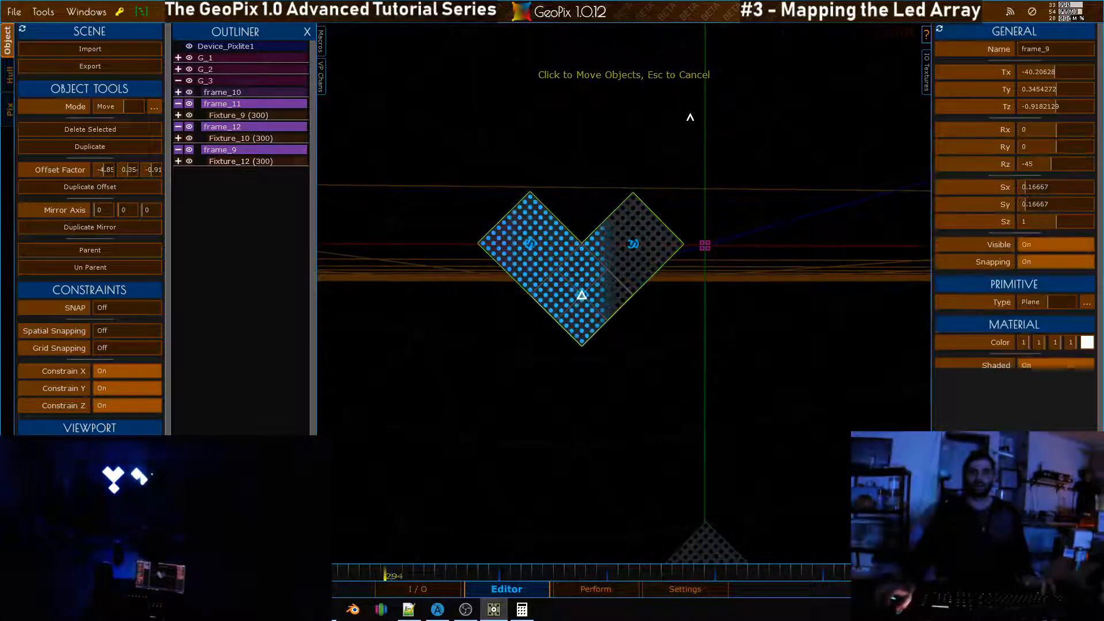
left_click(1005, 165)
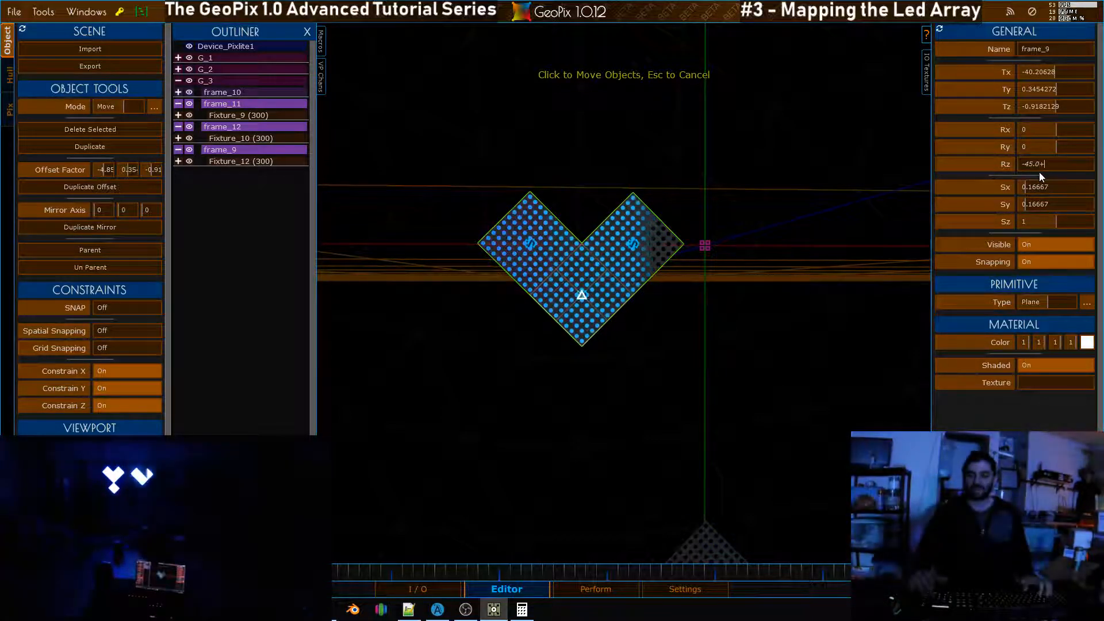
type("+180")
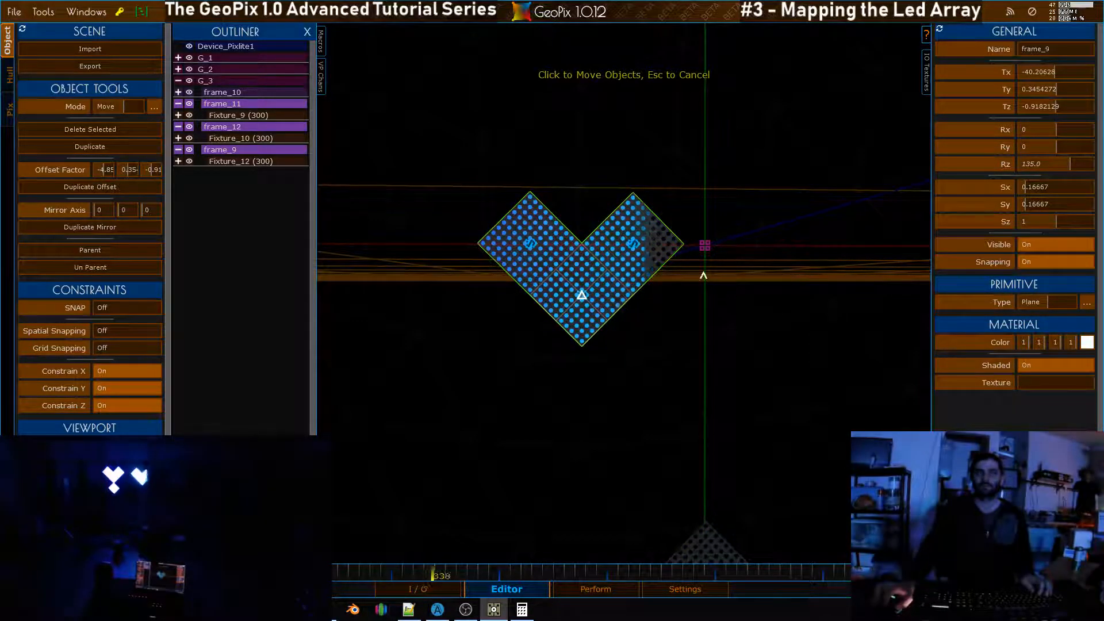
Collapse frame_11, frame_12 and frame_9 in the outliner to hide their fixtures from the list
right_click_drag(690, 197, 671, 220, "alt")
left_click_drag(671, 219, 638, 268, "alt")
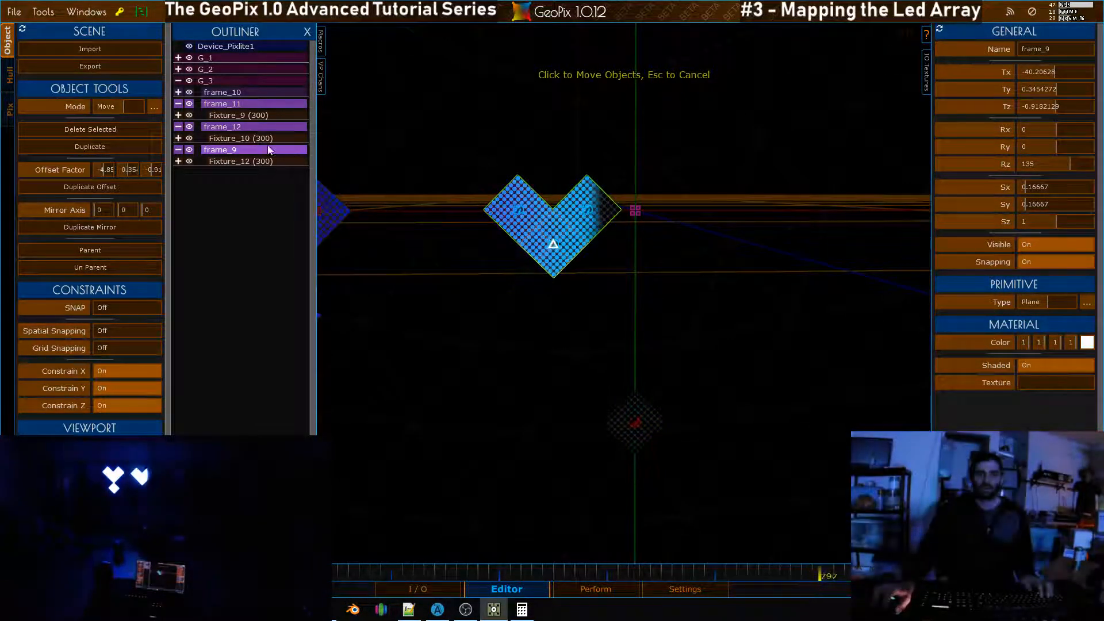
left_click(178, 103)
left_click(178, 115)
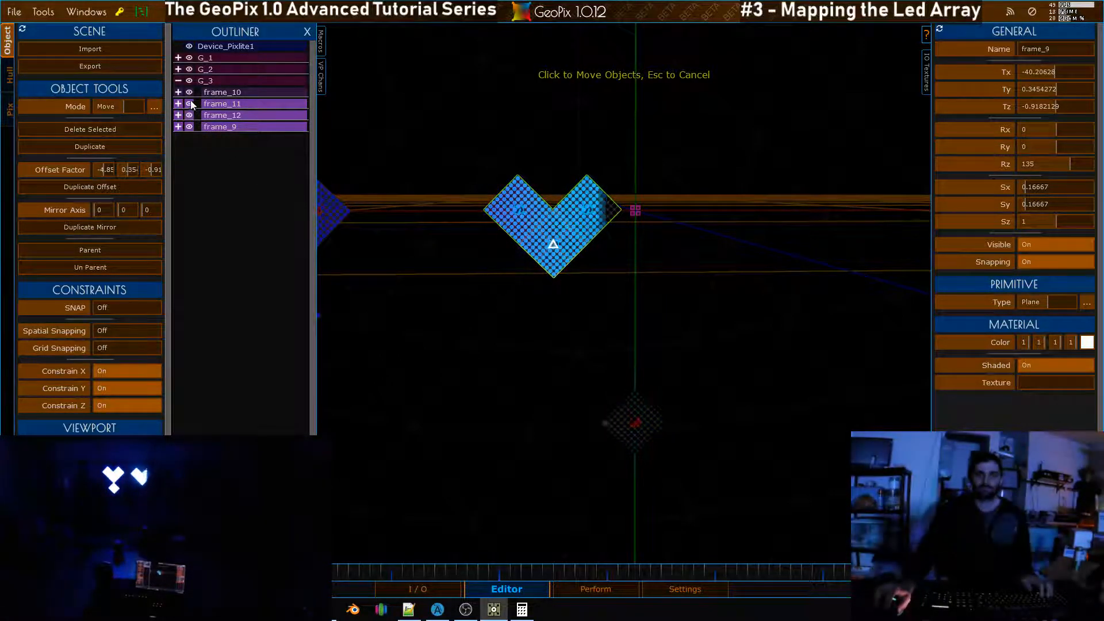
Duplicate group G_3 and move the copy beside the original to about 68.7 in X, -5.4 in Y and 2.2 in Z
left_click(213, 81)
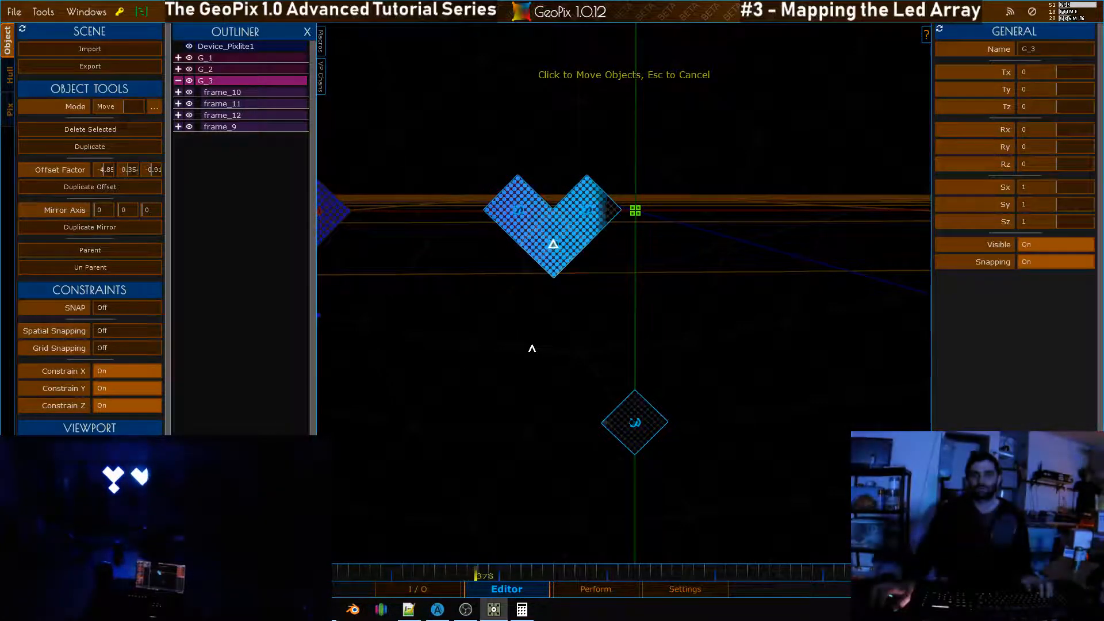
left_click_drag(664, 432, 667, 412, "alt")
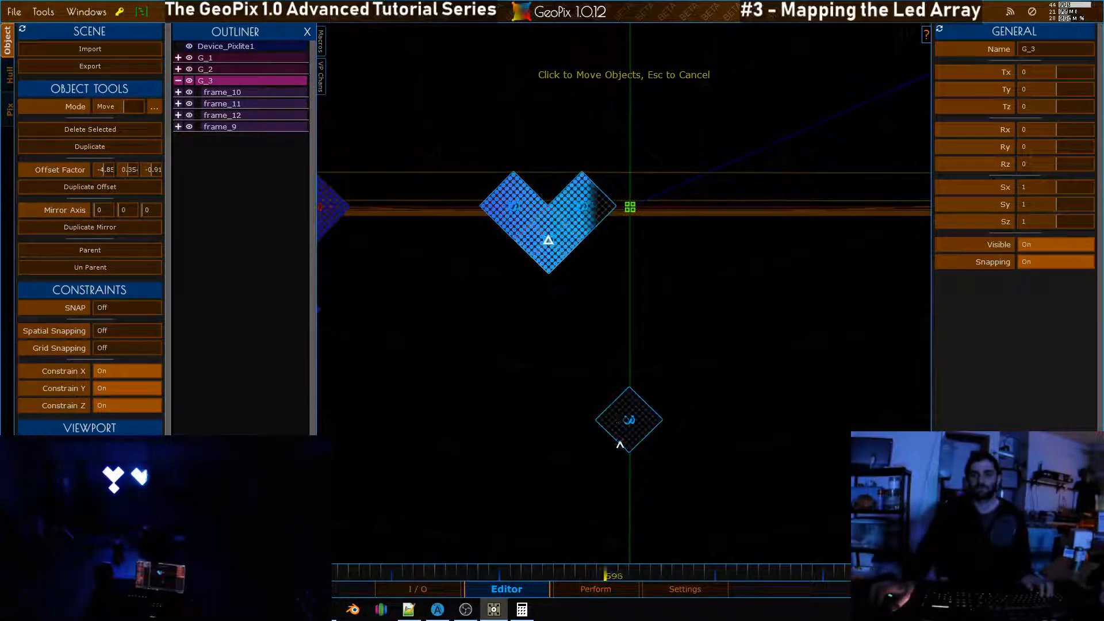
scroll(633, 244, "down", 4, "alt")
middle_click_drag(684, 259, 653, 253, "alt")
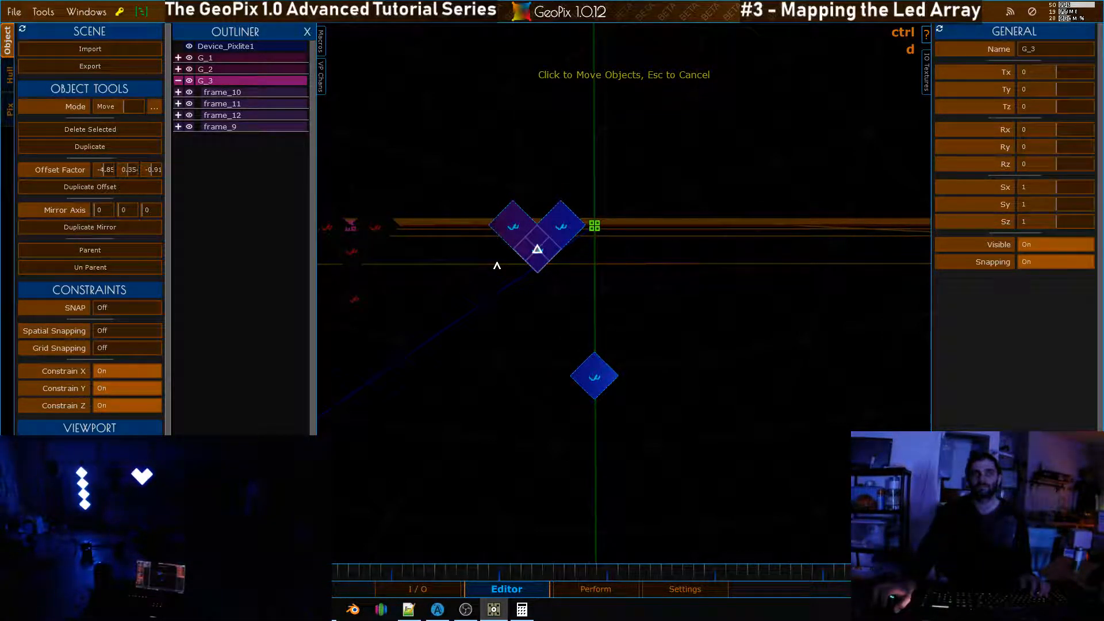
key("ctrl+d")
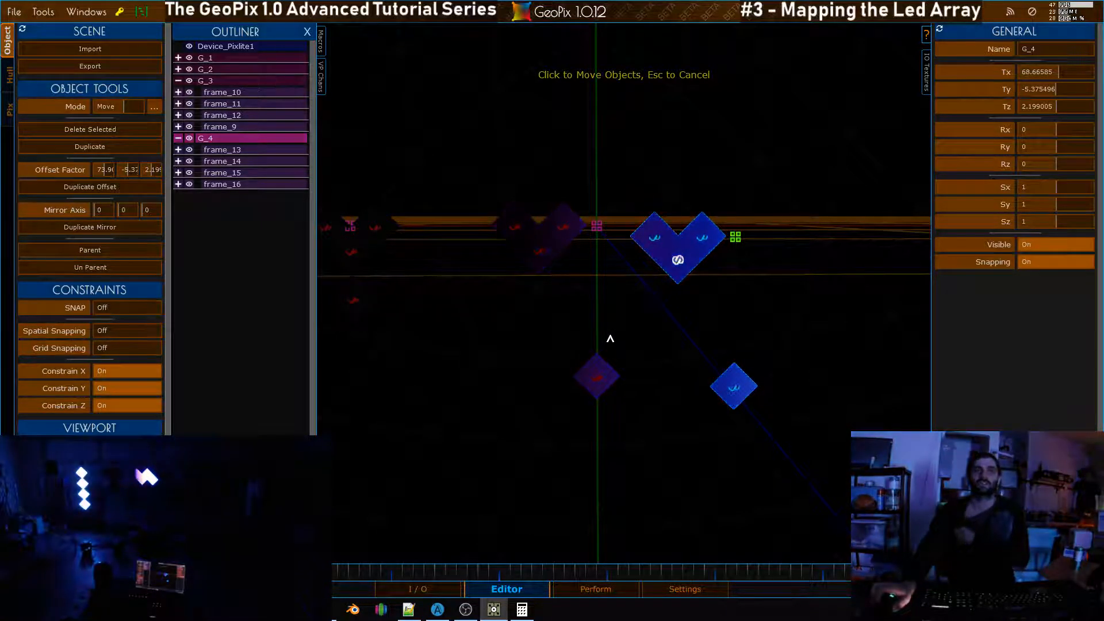
left_click_drag(658, 283, 681, 279, "alt")
right_click_drag(681, 278, 684, 275, "alt")
left_click_drag(684, 275, 698, 328, "alt")
Snap frame_13 of the copied group onto the free lower edge of the heart in G_3
left_click(251, 153)
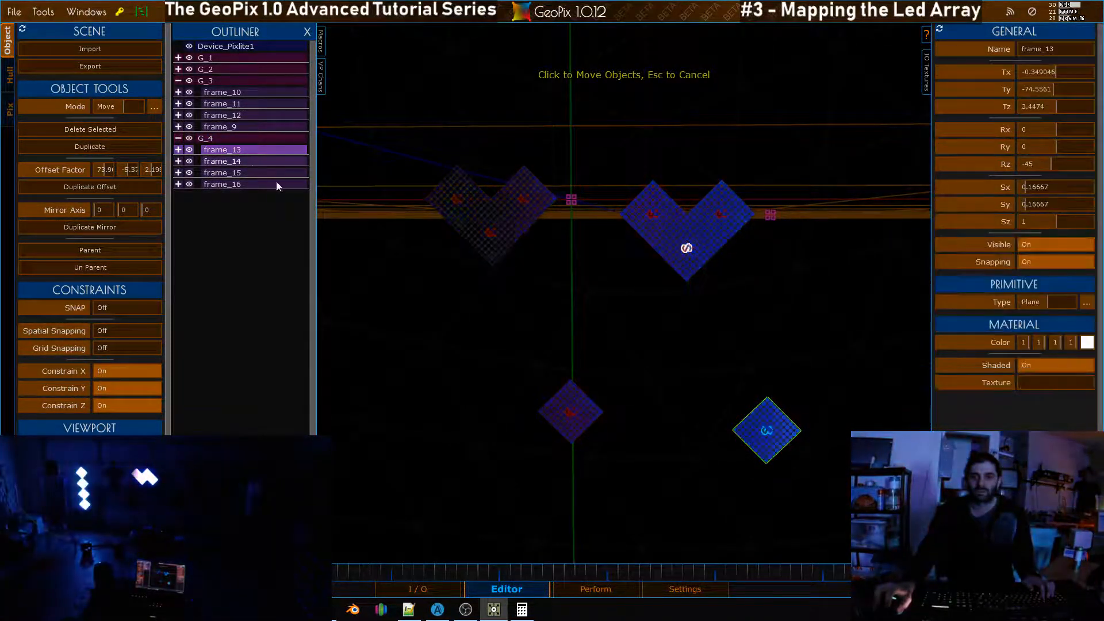
key("s")
left_click_drag(737, 433, 525, 236)
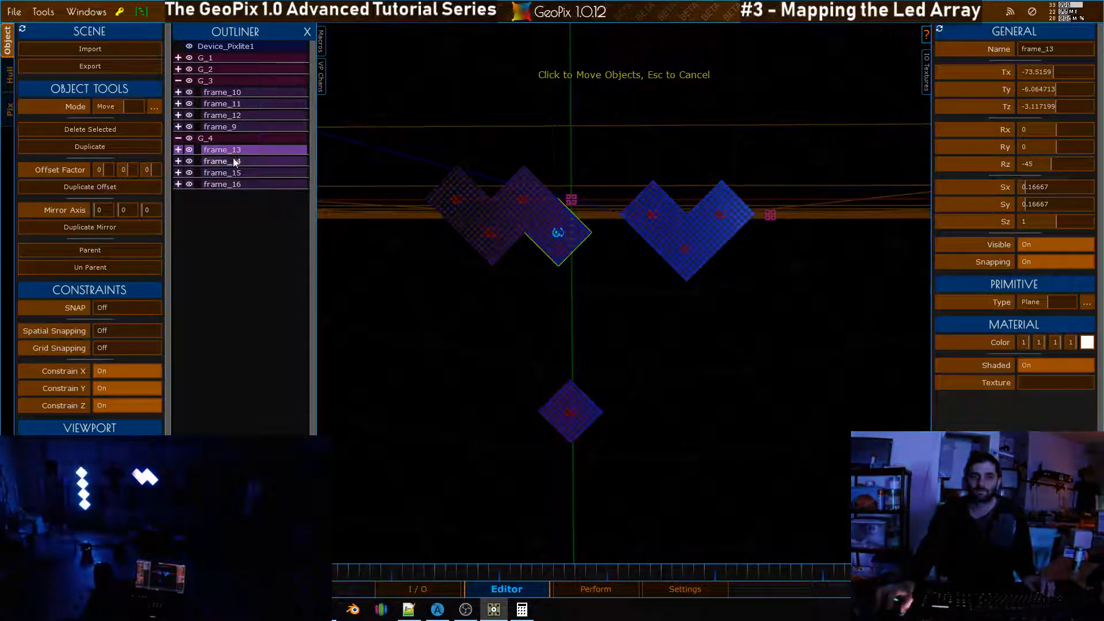
Move frame_14, frame_15 and frame_16 together below the array, with frame_16 at about -79.1 in X and -90.7 in Y
left_click(233, 160)
left_click(239, 171, "shift")
left_click(239, 184, "shift")
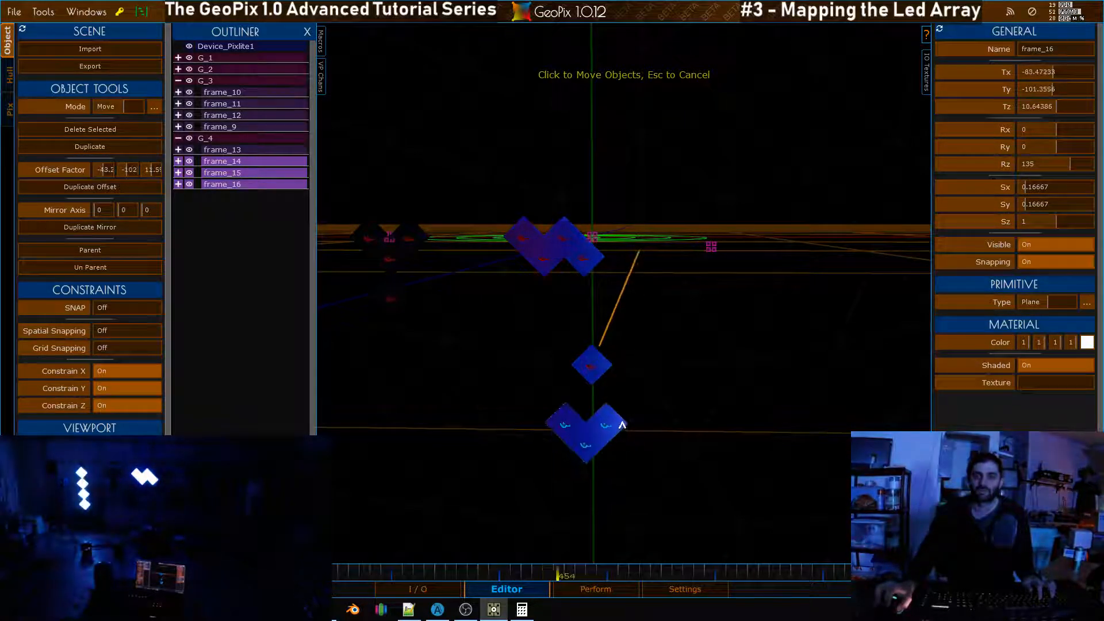
right_click_drag(648, 389, 612, 315, "alt")
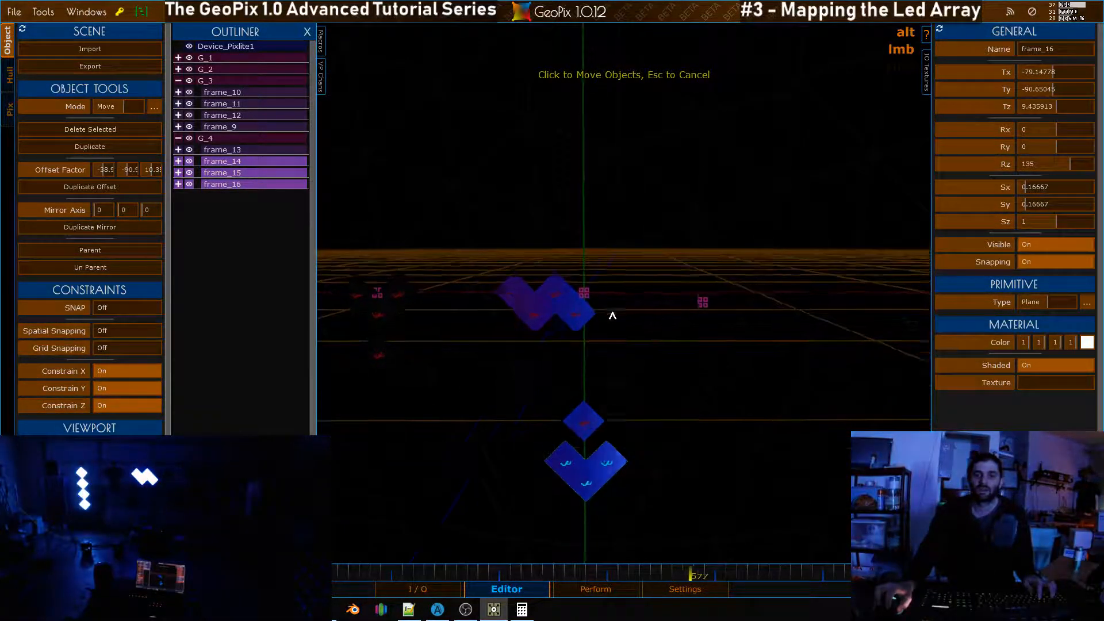
Collapse group G_4, duplicate group G_3 again and move the new copy to about 53.9 in X and 2.0 in Y
left_click(209, 140)
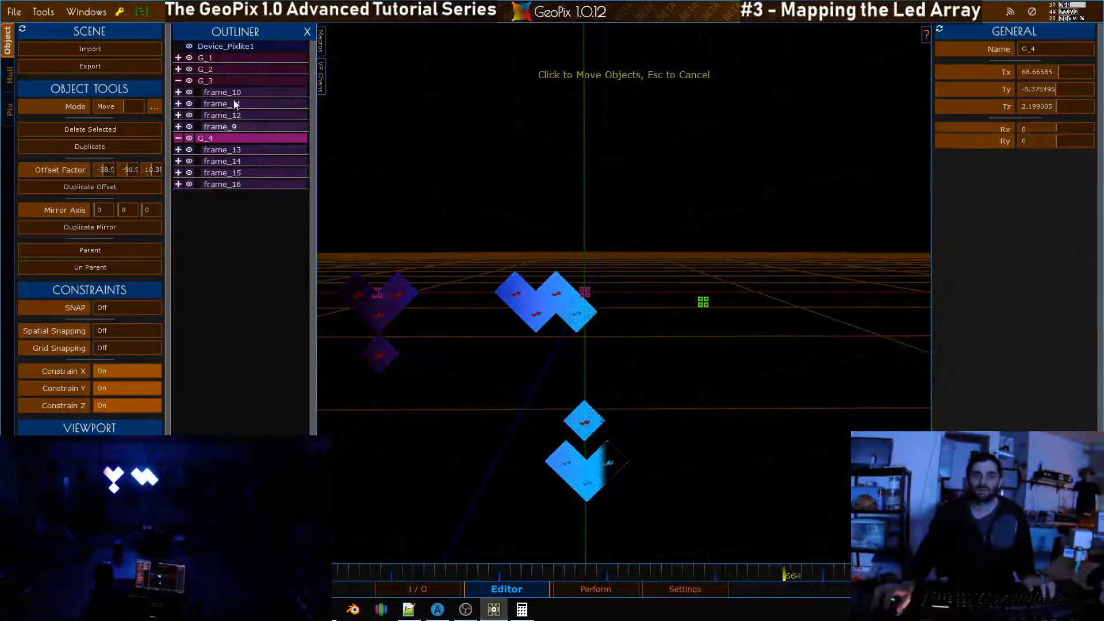
left_click(210, 79)
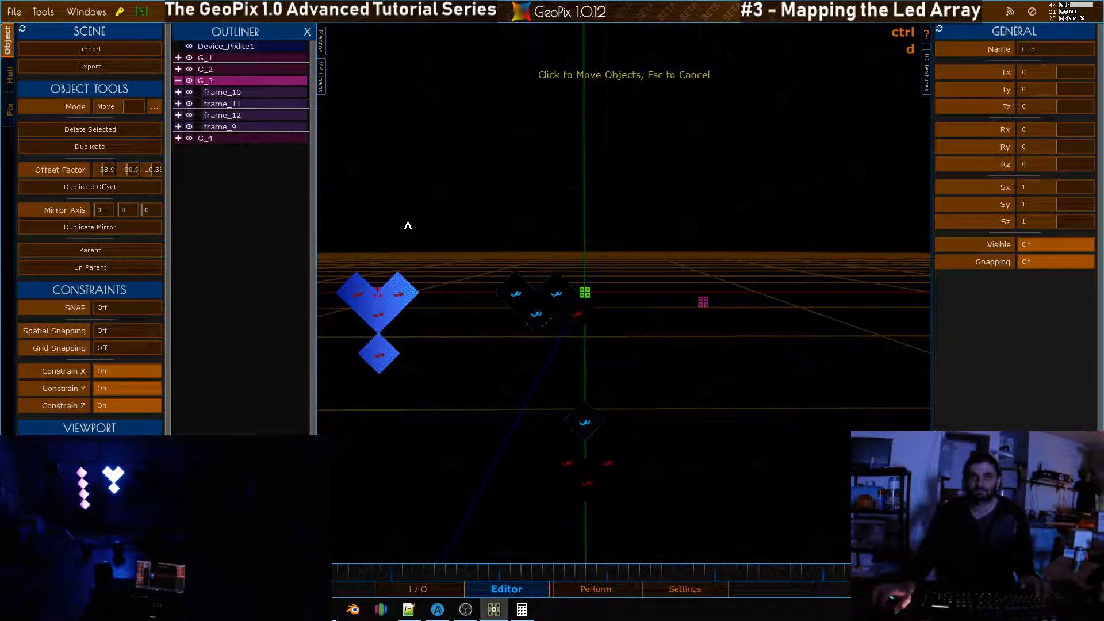
key("ctrl+d")
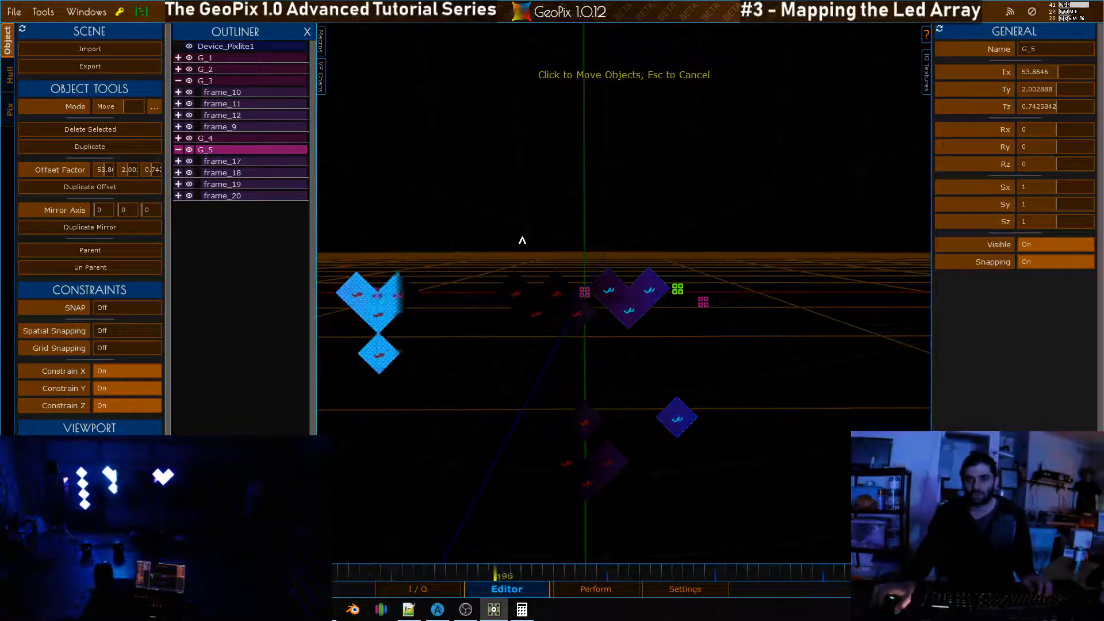
scroll(599, 262, "up", 5)
scroll(665, 261, "up", 2)
scroll(681, 262, "down", 4)
right_click_drag(695, 264, 697, 217, "alt")
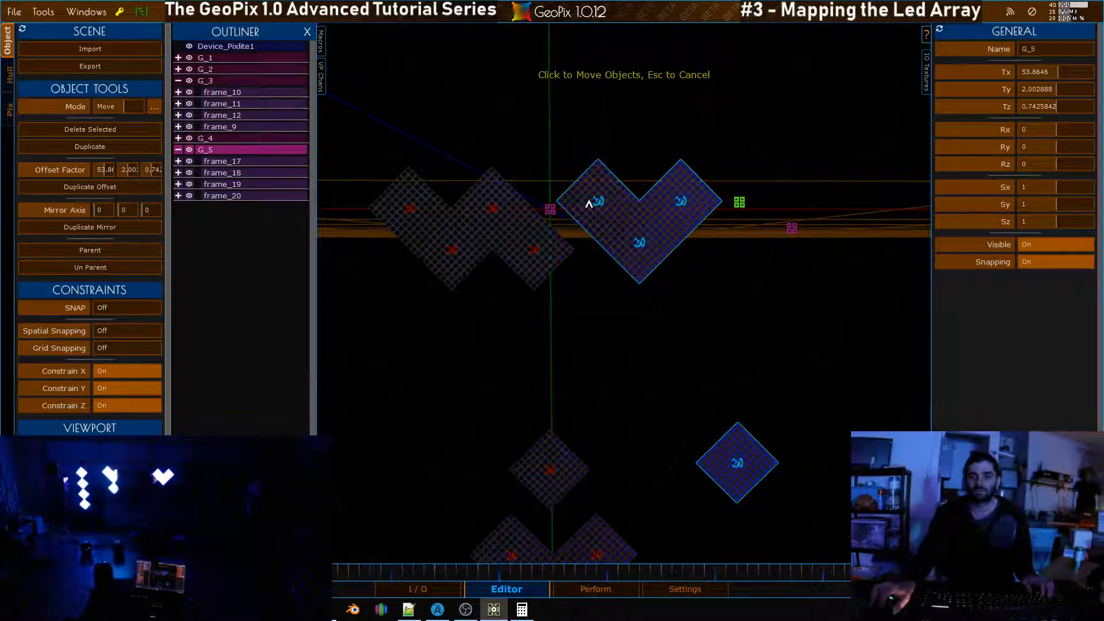
Separate the panels of G_5, moving frame_20 to about -10.7 in X and frame_19 to about -40.9 in X and 4.5 in Y
left_click(237, 162)
left_click(238, 173)
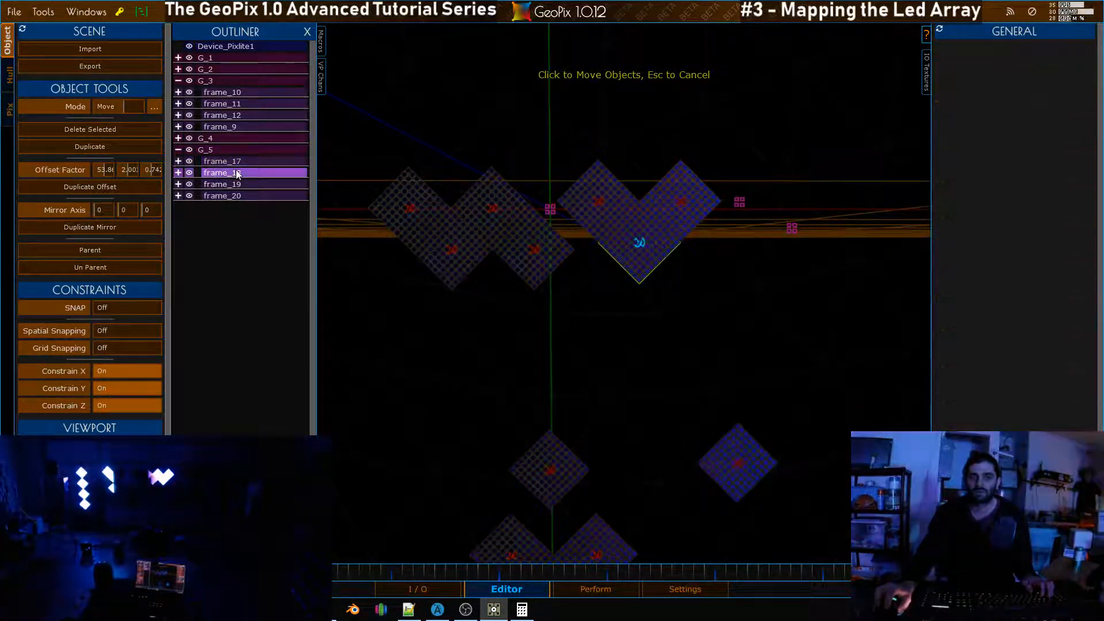
left_click(237, 184)
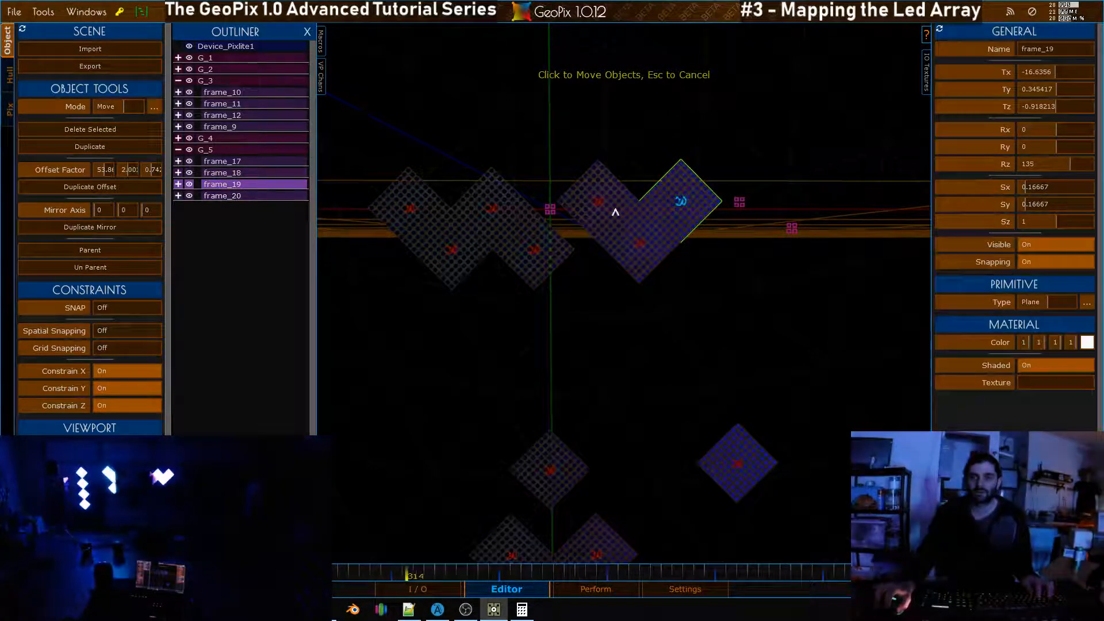
left_click(605, 148)
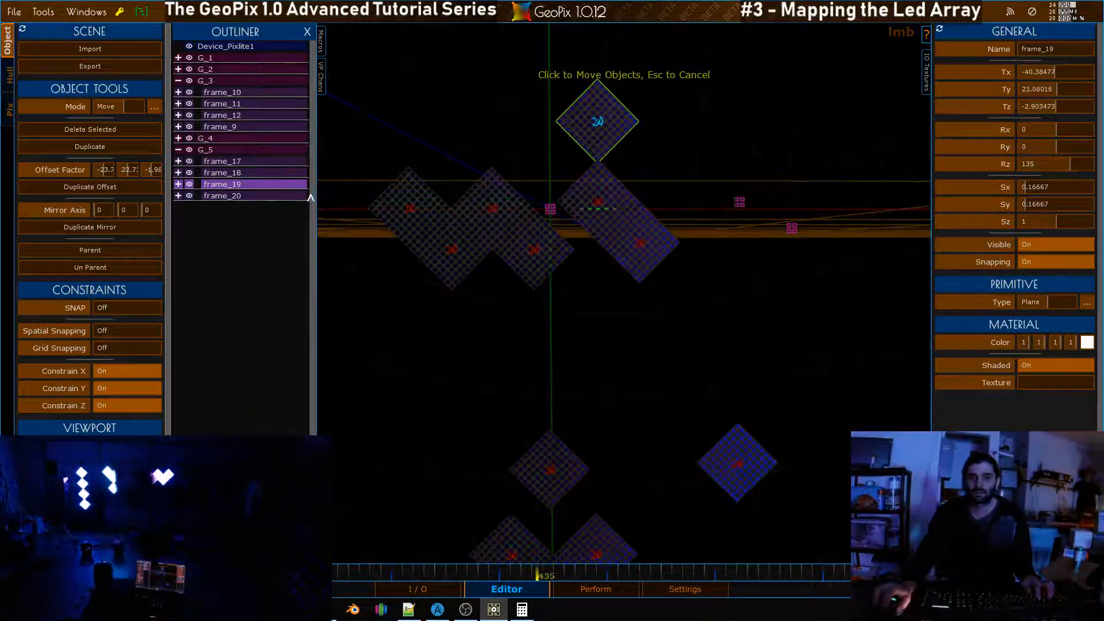
left_click(253, 196)
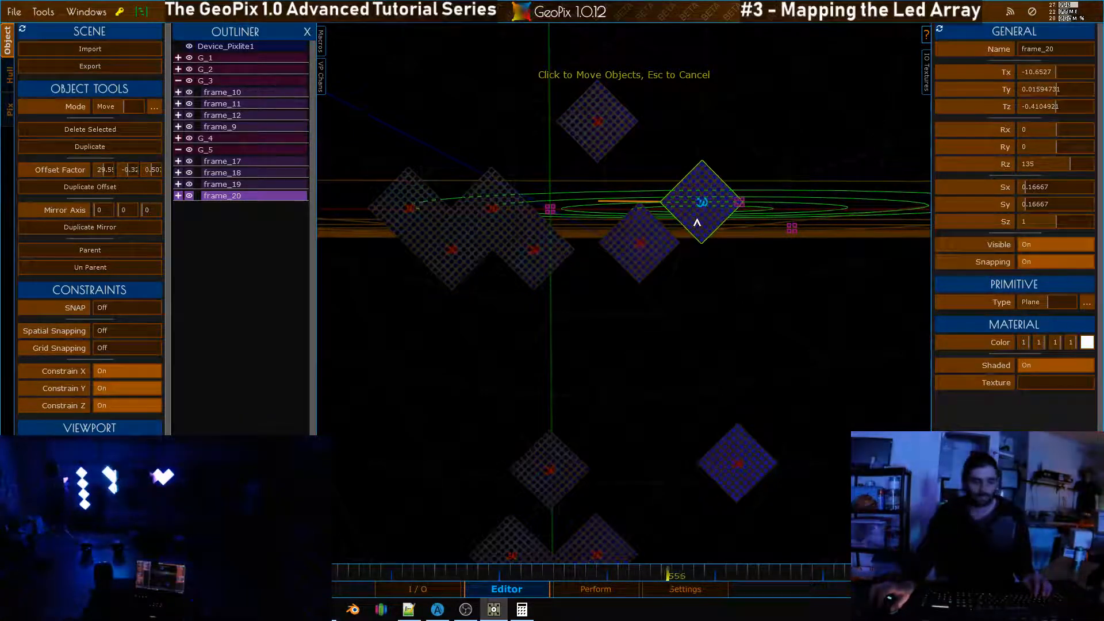
left_click(697, 223)
left_click(241, 182)
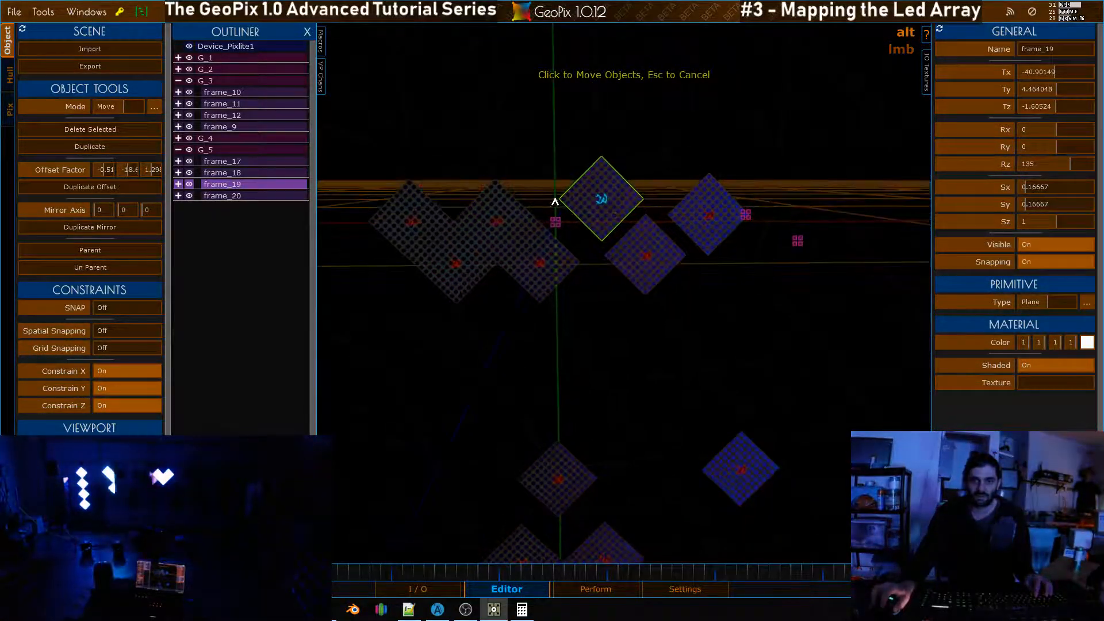
Snap frame_19, frame_18 and frame_20 of G_5 edge to edge onto the free end of the G_3 zigzag row
key("s")
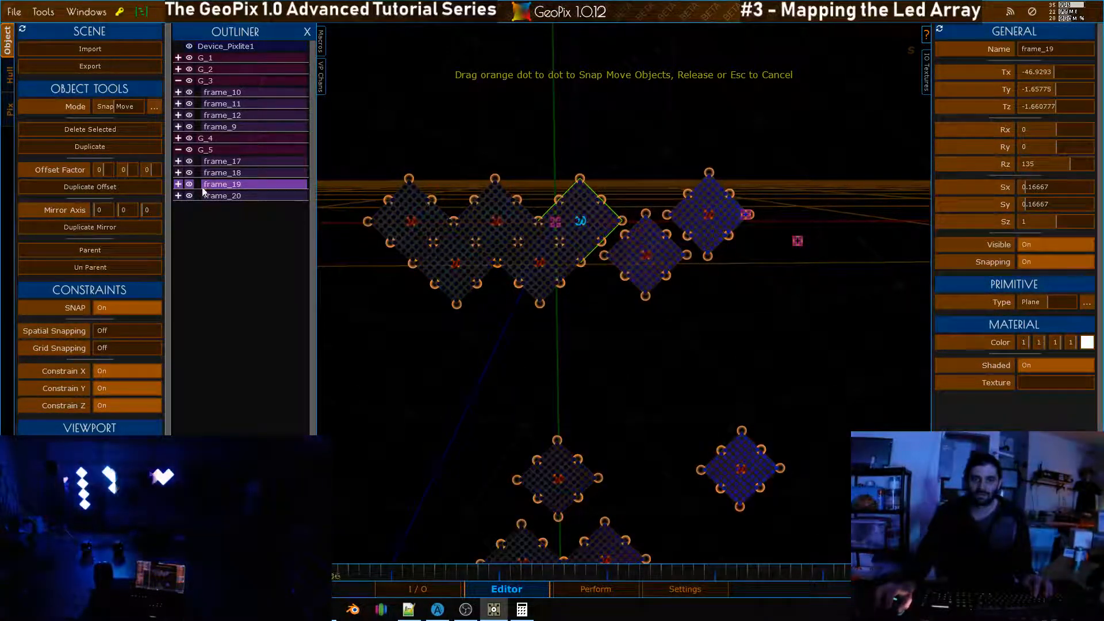
left_click(233, 173)
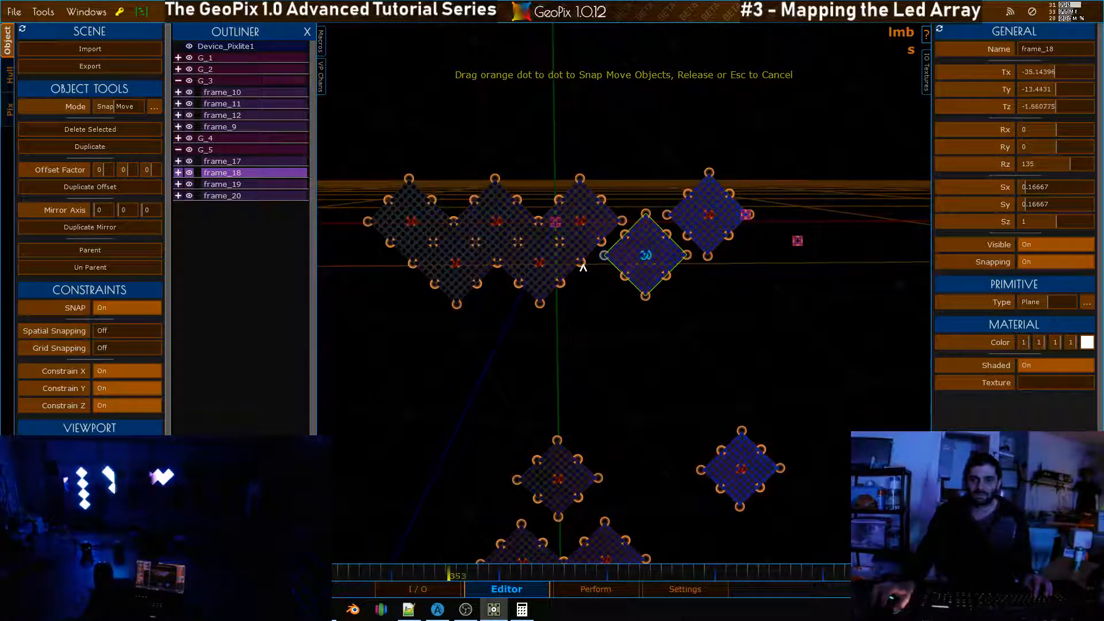
left_click(242, 195)
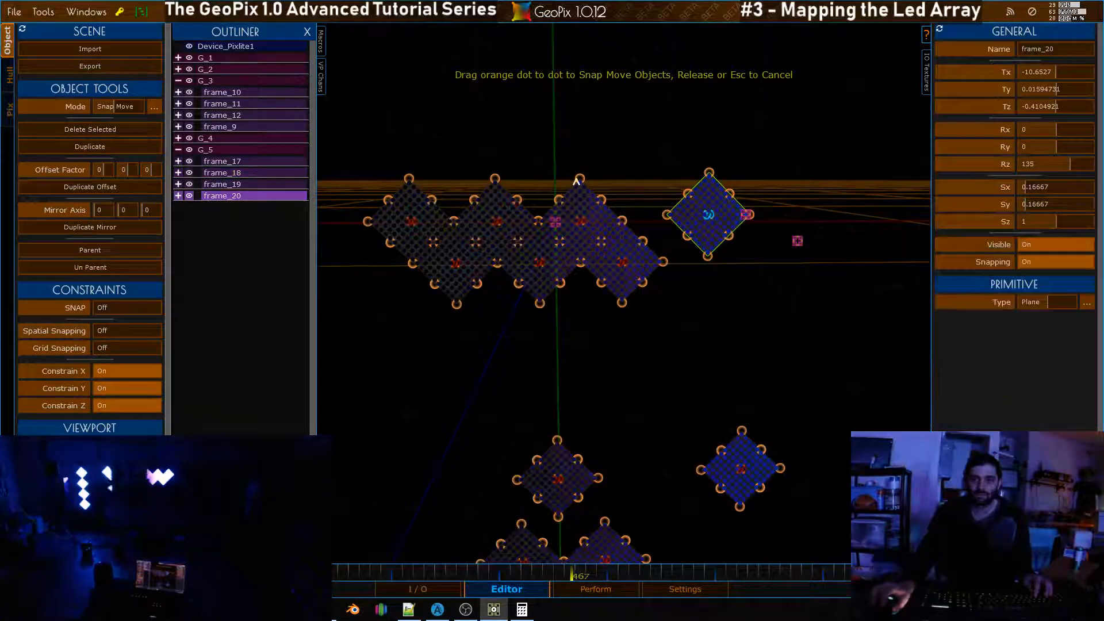
left_click_drag(633, 219, 622, 220)
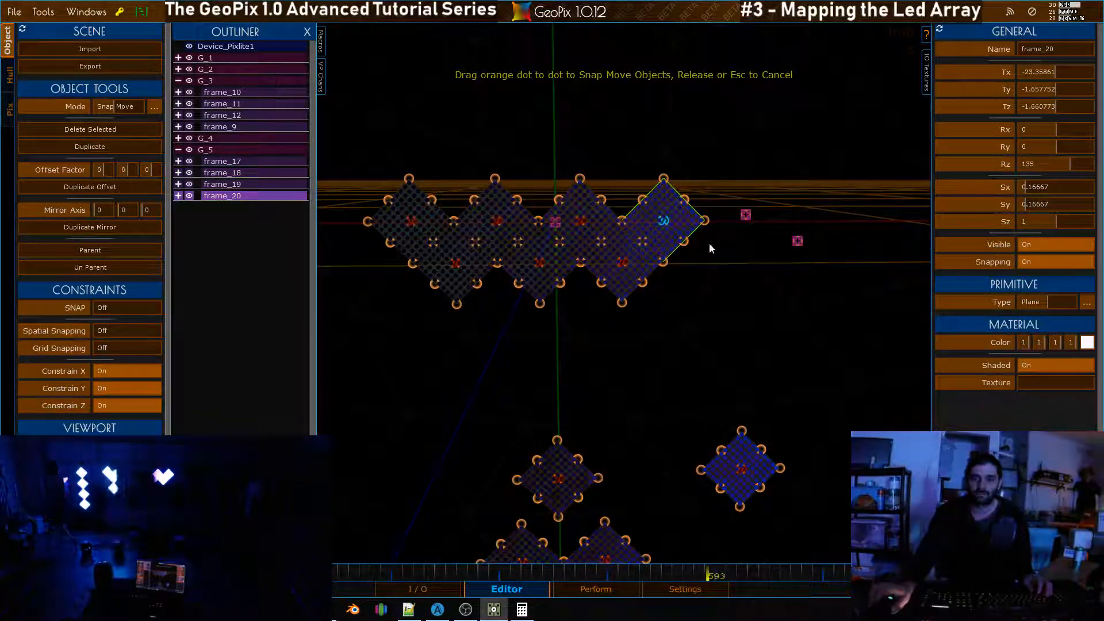
scroll(550, 215, "down", 2)
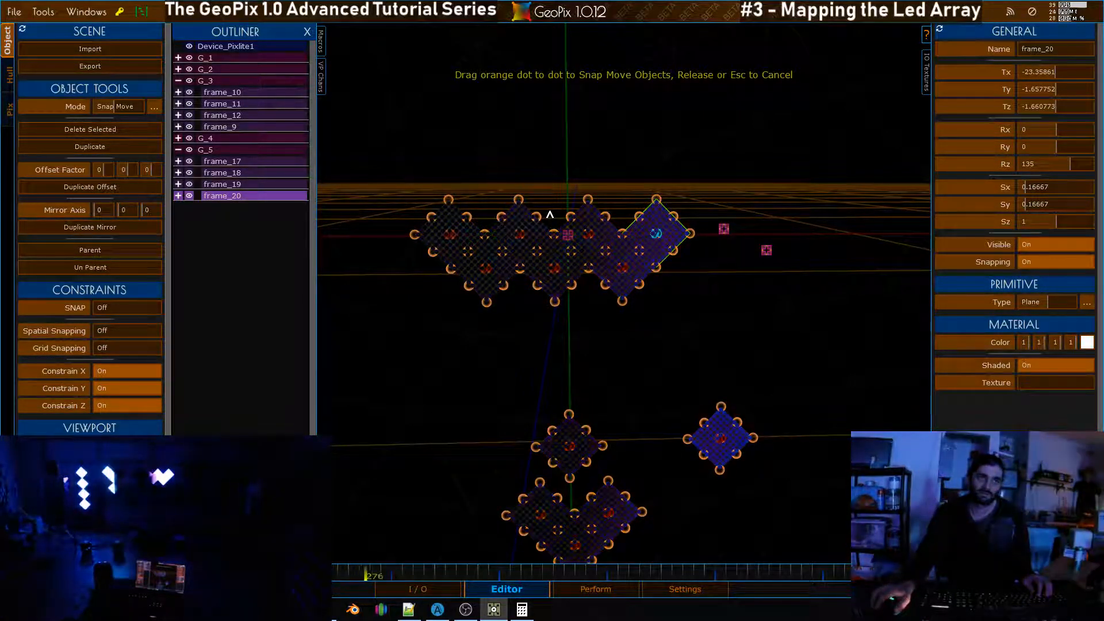
Set the DefaultRamp node's style to Horizontal and preview the pattern on the mapped panels in the editor
left_click(425, 589)
left_click(1051, 153)
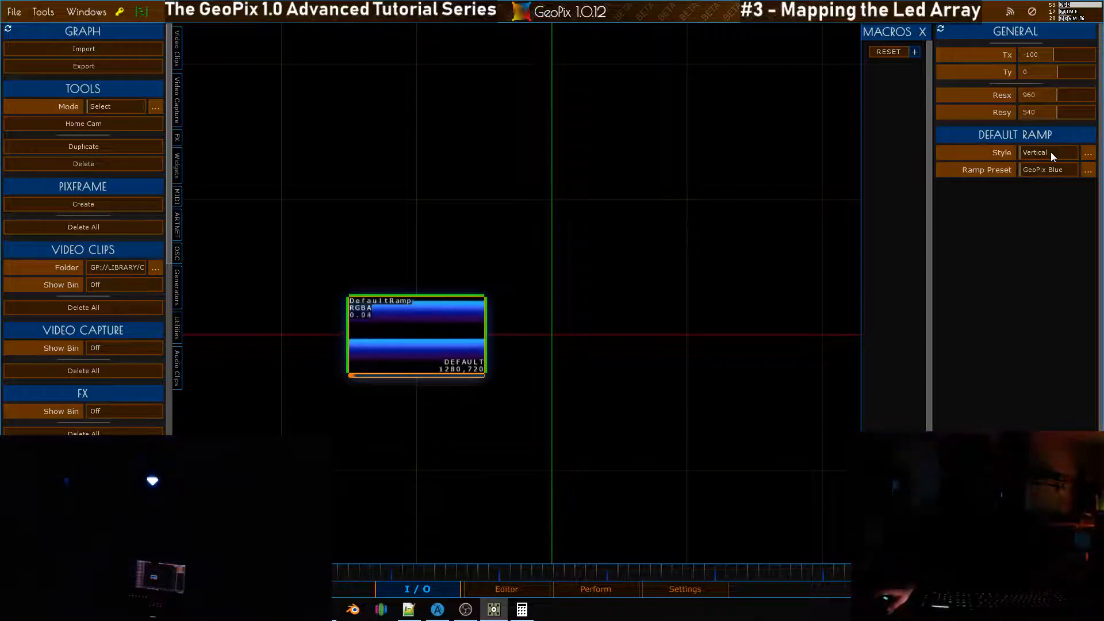
left_click(1051, 151)
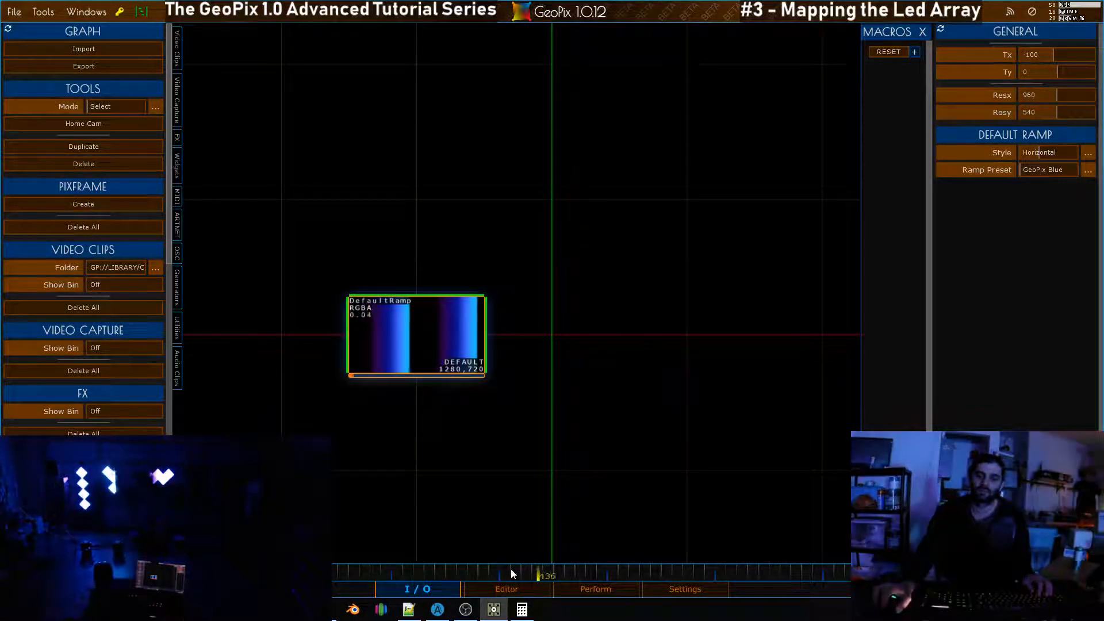
left_click(507, 588)
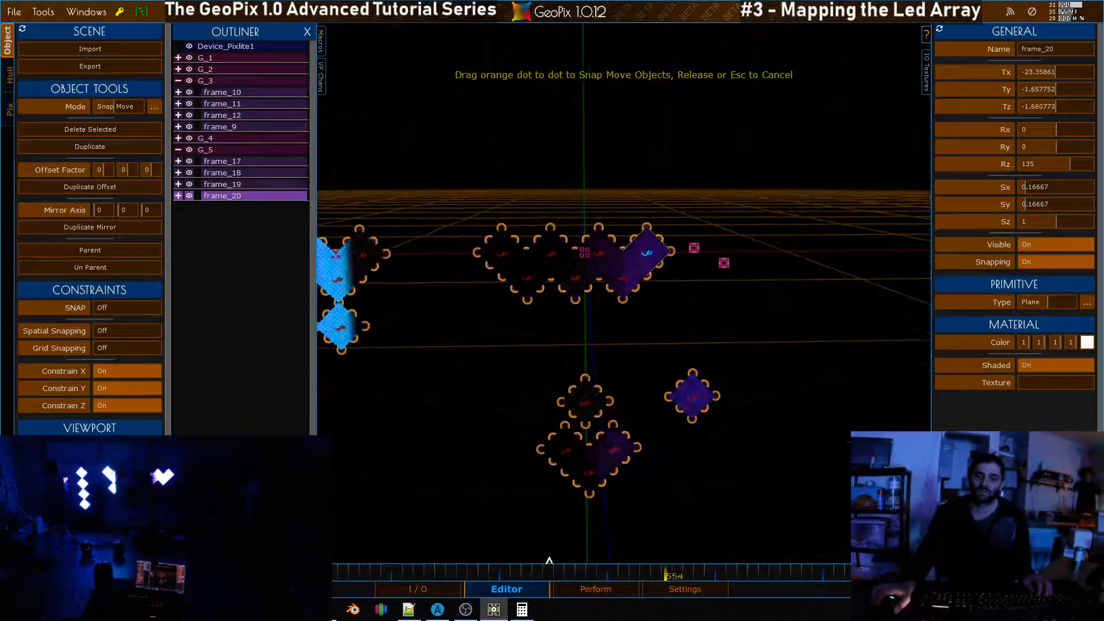
Set the DefaultRamp node's style to Circular and return to the panel layout in the editor
left_click(444, 592)
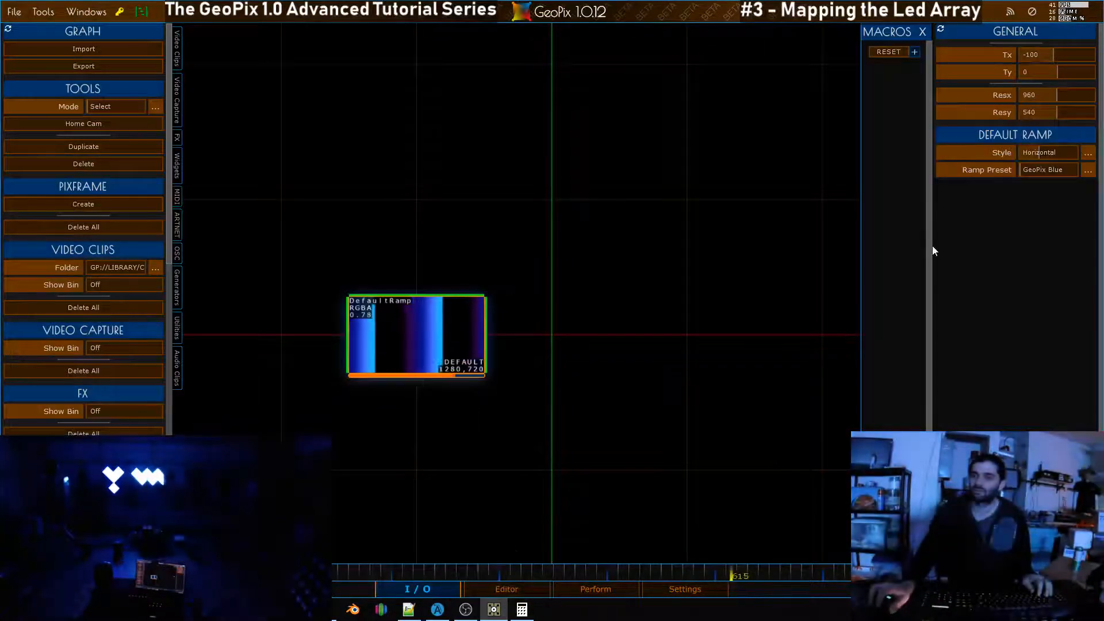
left_click(1045, 152)
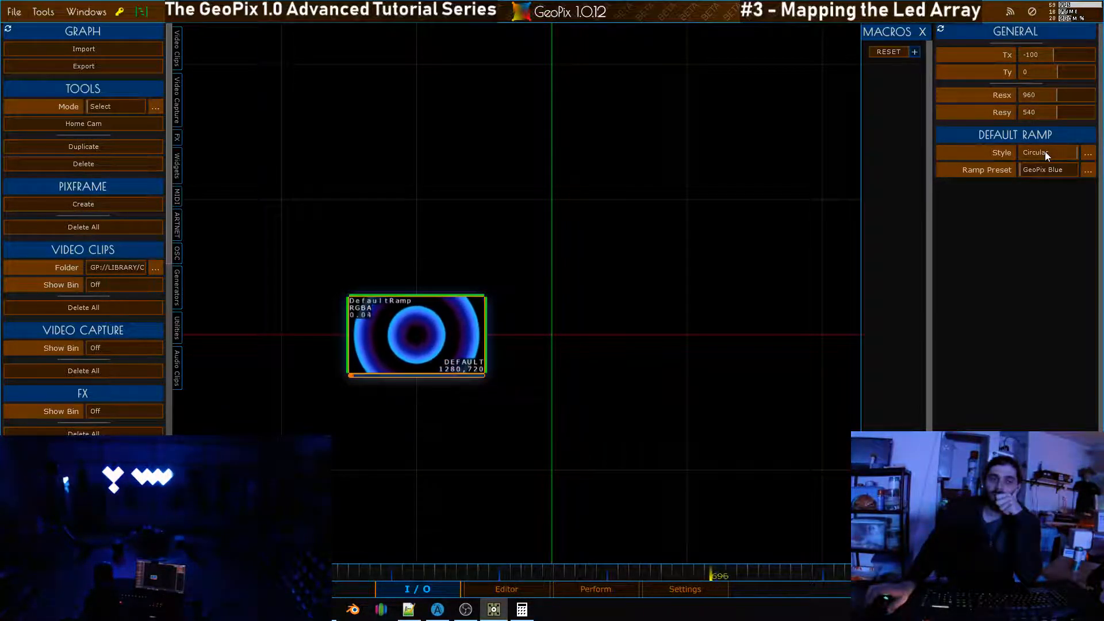
left_click(507, 589)
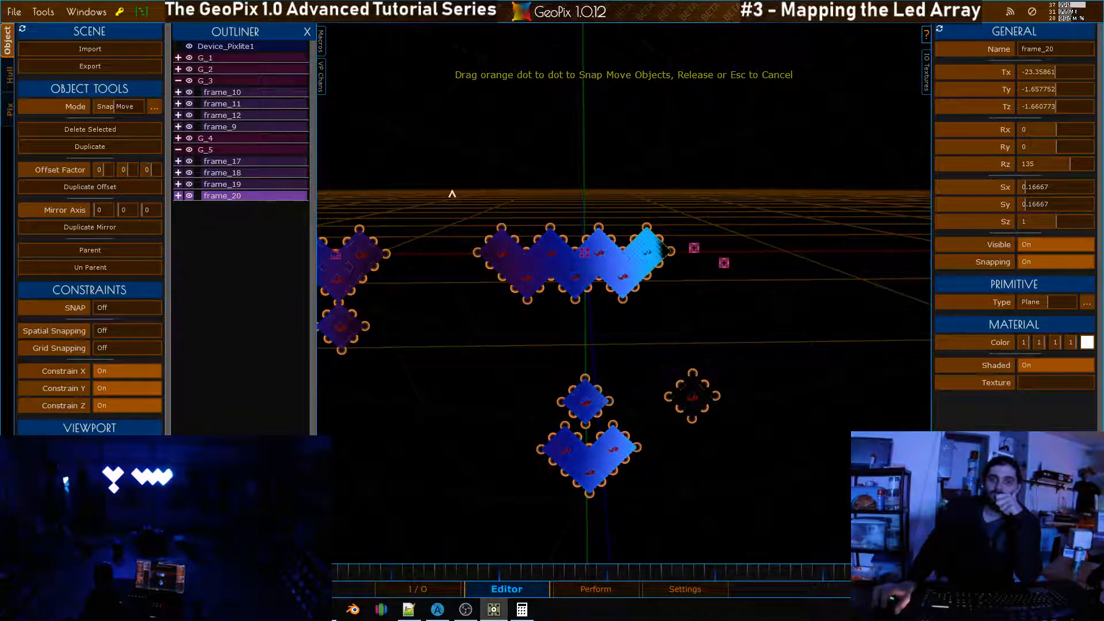
Expand group G_4 and its frame_16 to examine which fixture the frame contains
left_click(179, 138)
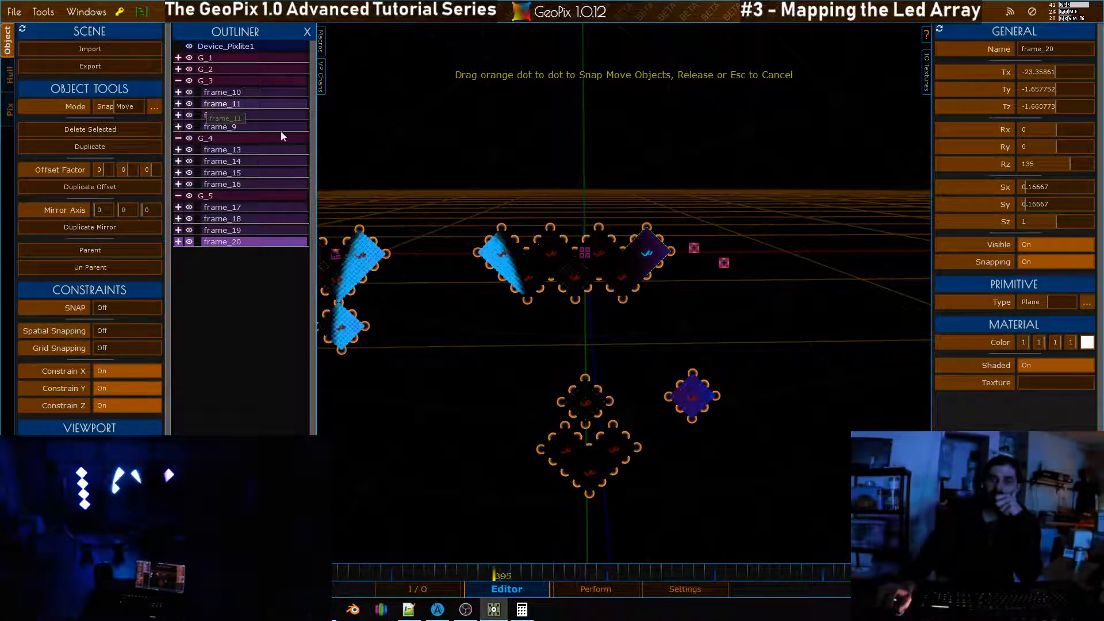
right_click(577, 278)
left_click(576, 277)
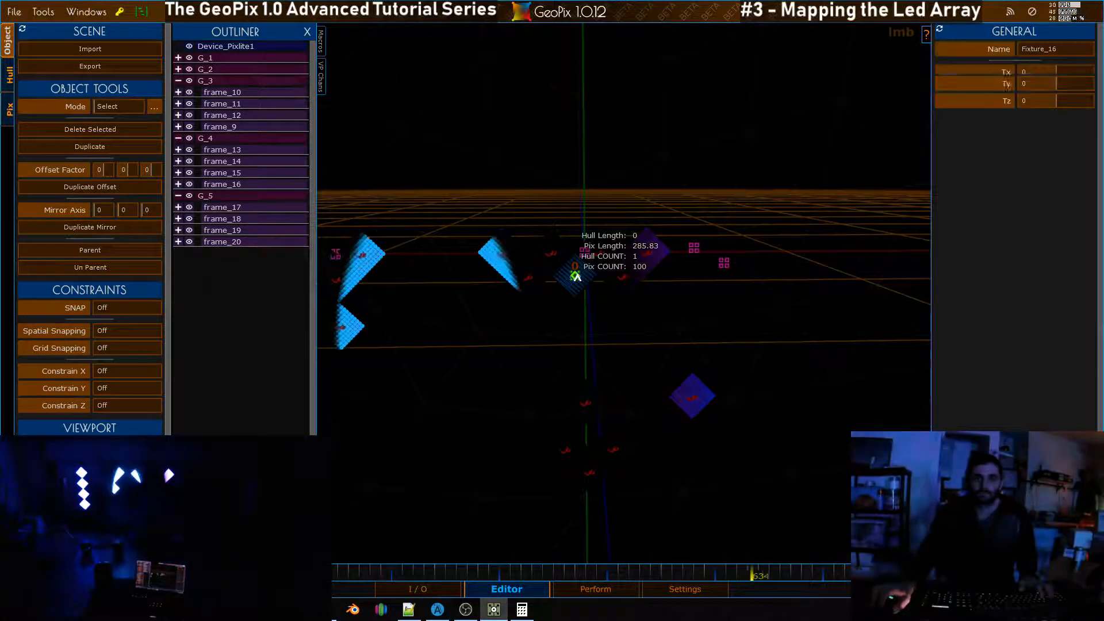
mouse_move(532, 361)
left_mouse_down("alt")
mouse_move(533, 376)
mouse_move(644, 392)
mouse_move(533, 362)
left_mouse_up("alt")
left_click(218, 187)
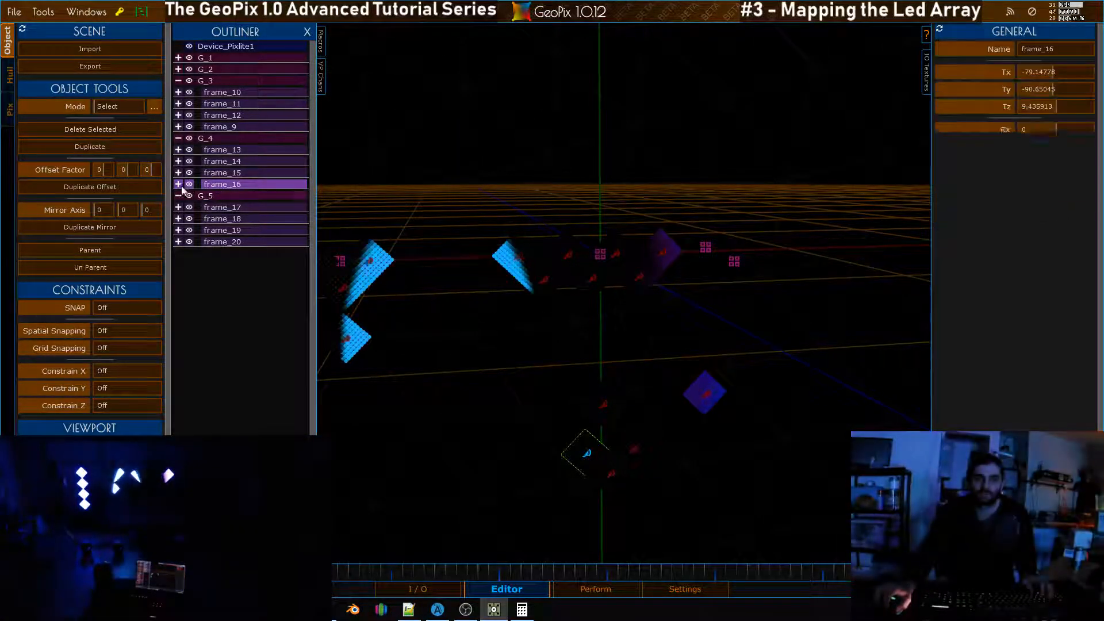
left_click(177, 184)
left_click_drag(518, 322, 562, 357, "alt")
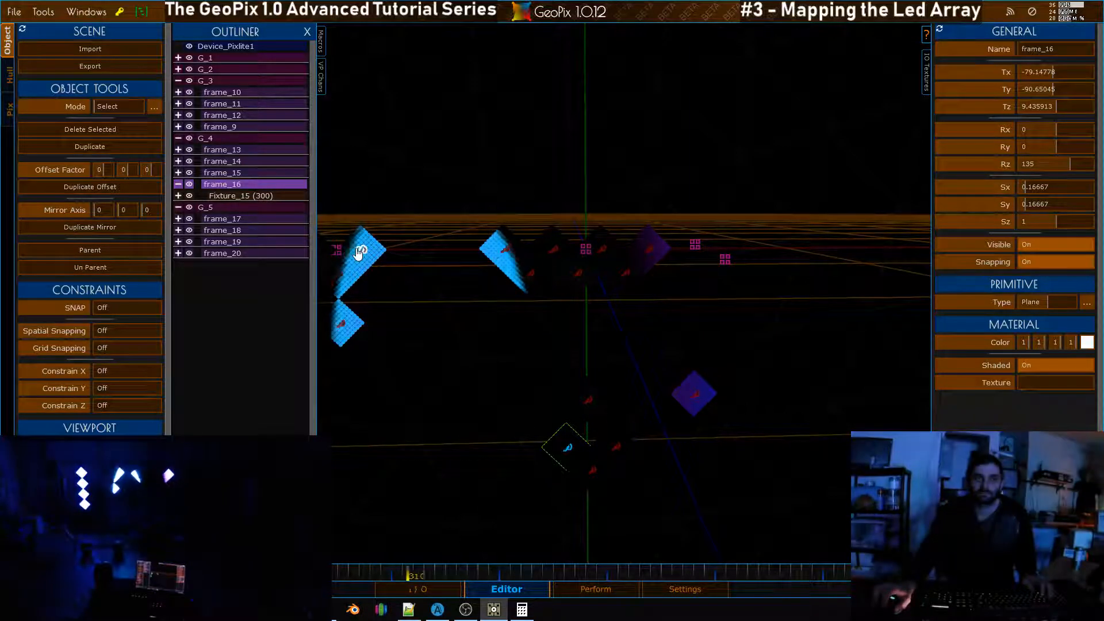
Move frame_16 of G_4 up beneath the zigzag row, to about -74.4 in X, -32.5 in Y and 2.9 in Z
key("g")
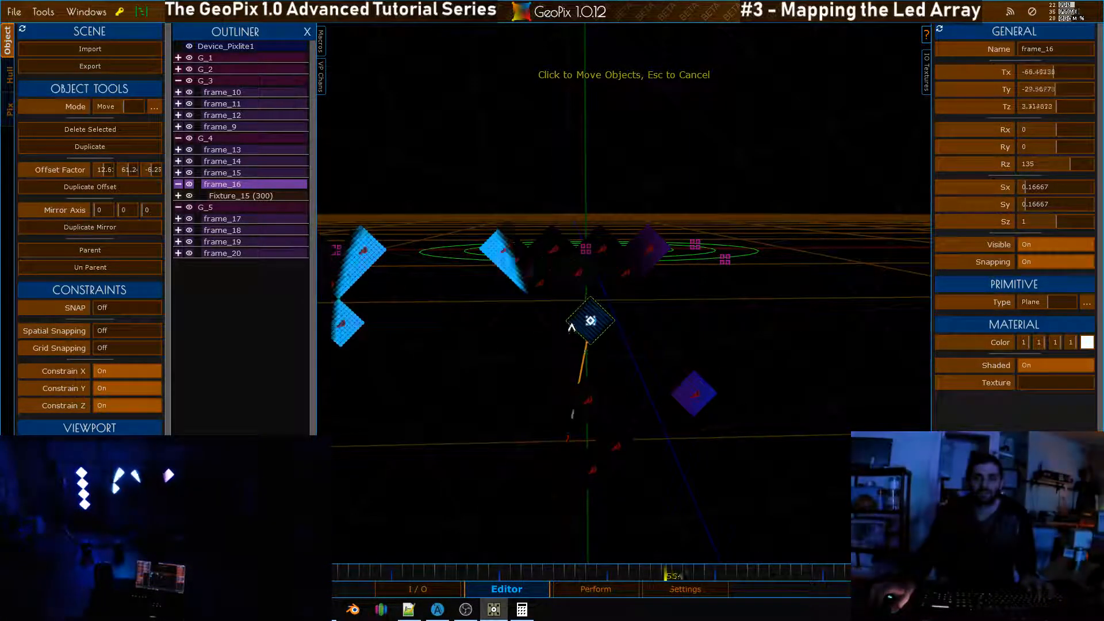
left_click(570, 324)
left_click_drag(571, 324, 454, 305, "alt")
key("w")
left_click(582, 324)
Snap the upper corner of frame_16 into the notch between the two heart shapes of the zigzag row
left_click(219, 173)
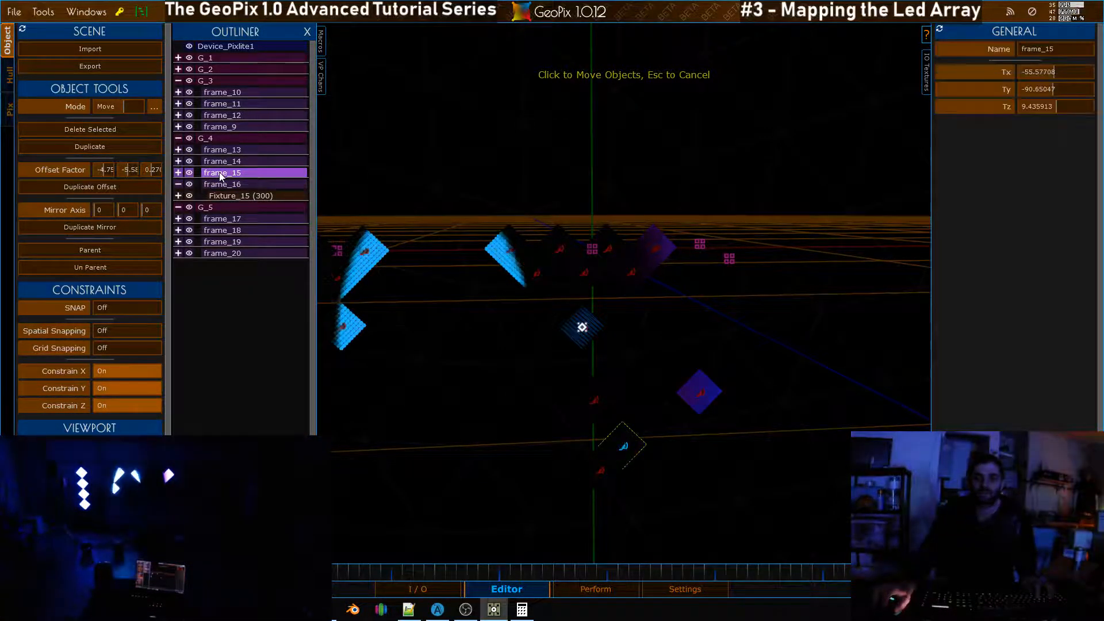
left_click(221, 163)
left_click(223, 150)
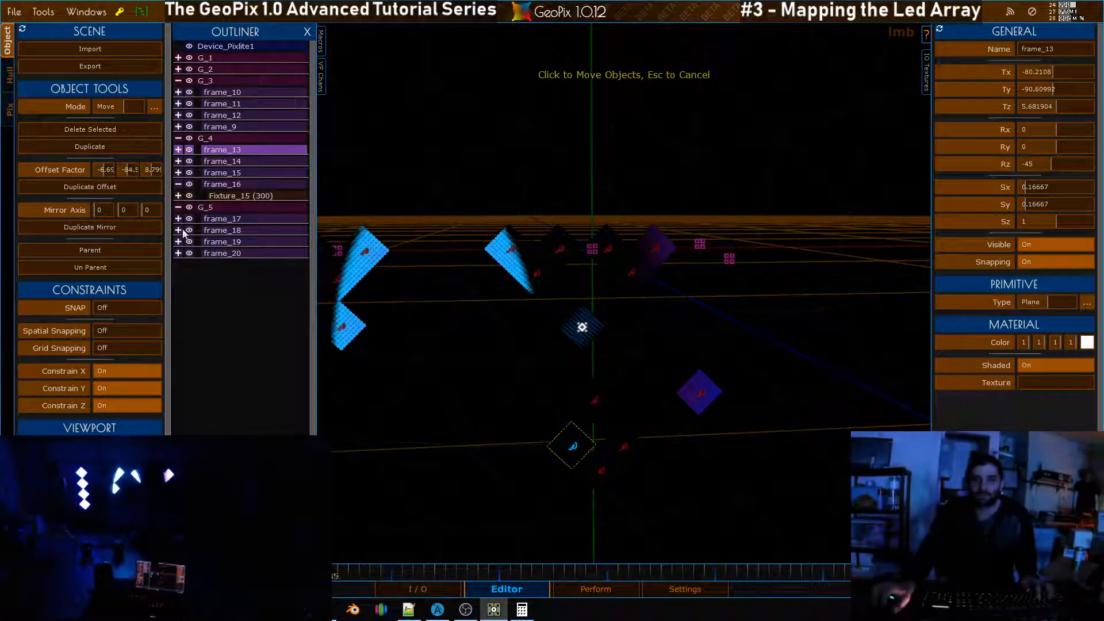
left_click(231, 186)
scroll(580, 289, "up", 5)
scroll(579, 290, "up", 2)
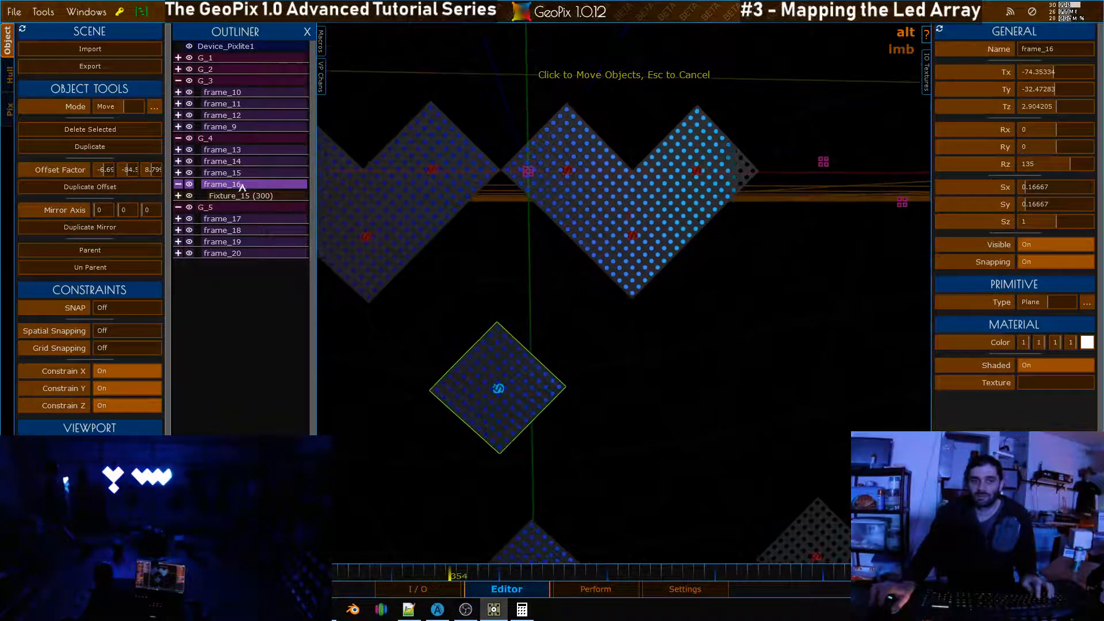
key("s")
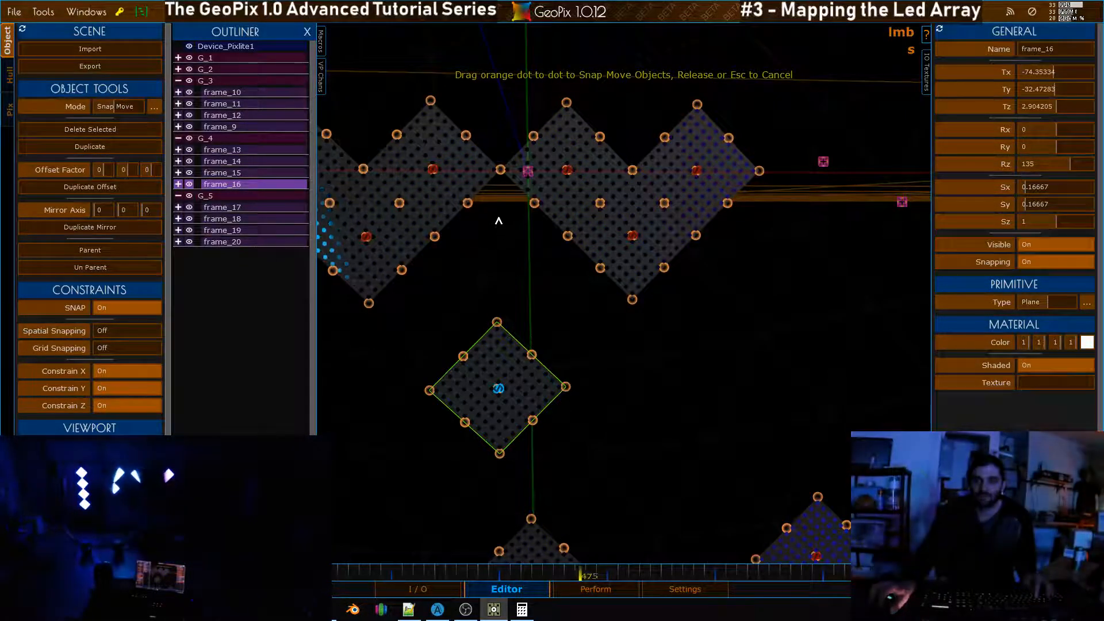
left_click_drag(497, 322, 501, 171)
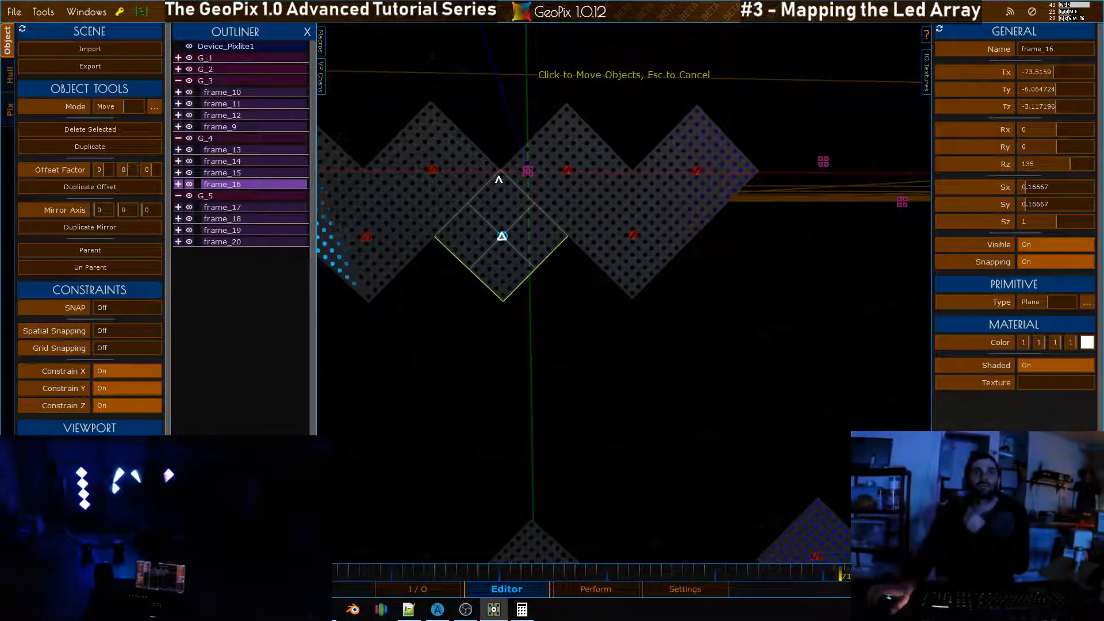
Collapse G_3, G_4 and G_5 in the outliner and combine the three groups into one new group
scroll(519, 190, "down", 6)
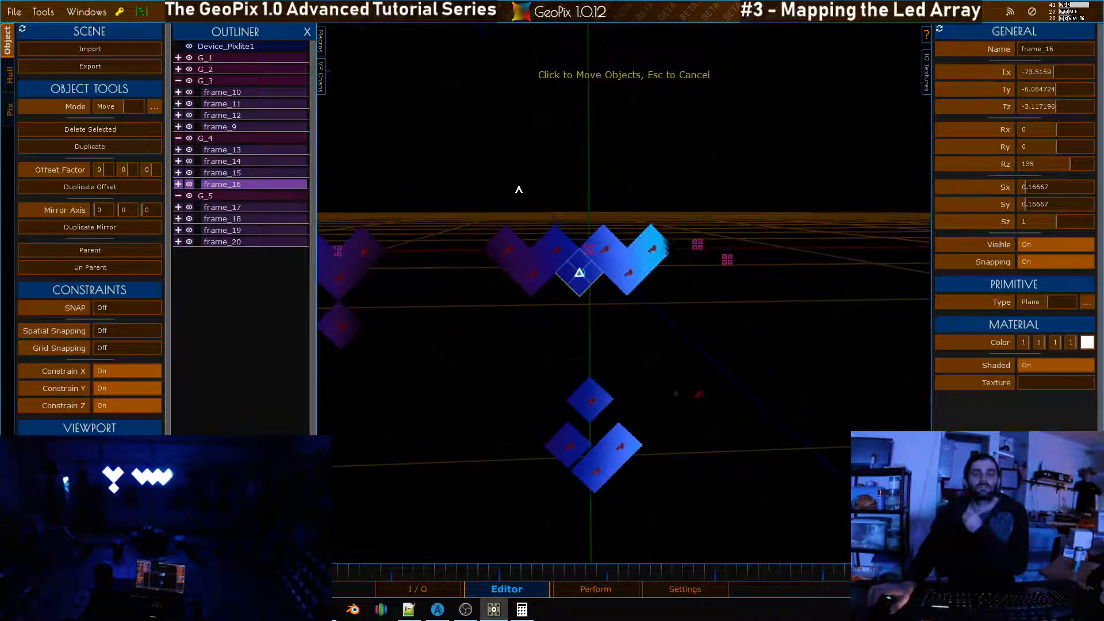
left_click_drag(502, 230, 618, 299, "alt")
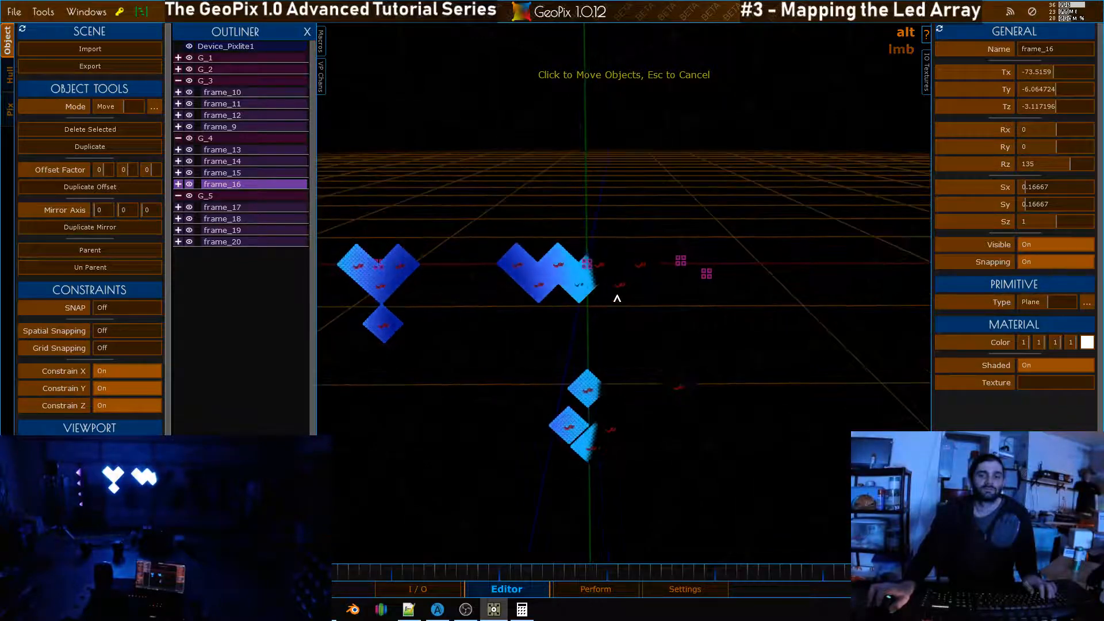
left_click(178, 196)
left_click(178, 138)
left_click(178, 80)
left_click(233, 81)
left_click(219, 92, "shift")
left_click(218, 103, "shift")
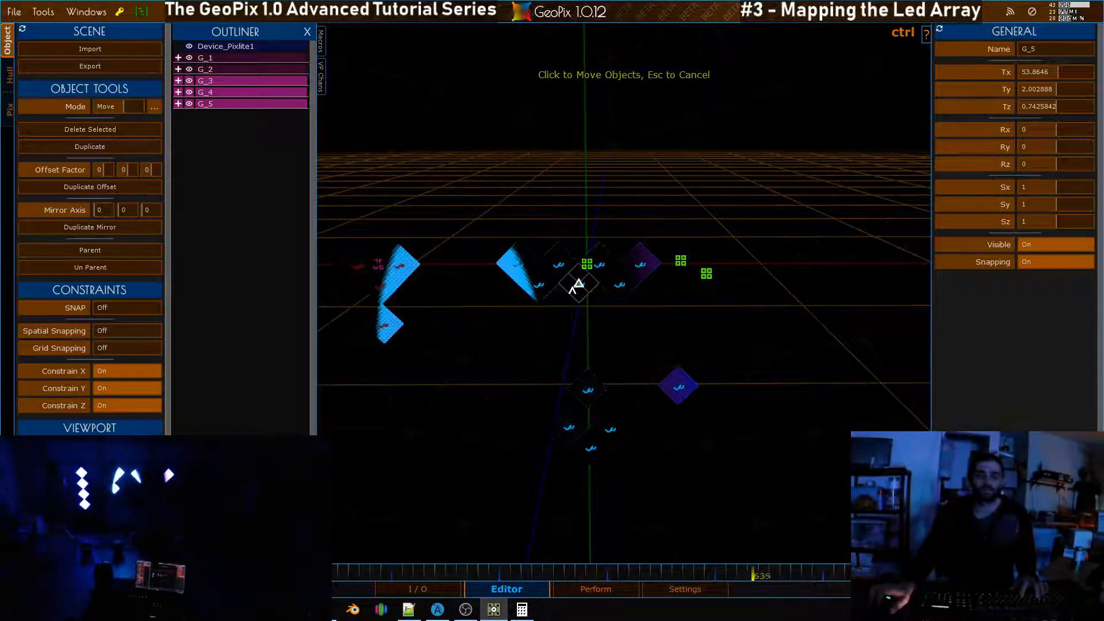
key("ctrl+g")
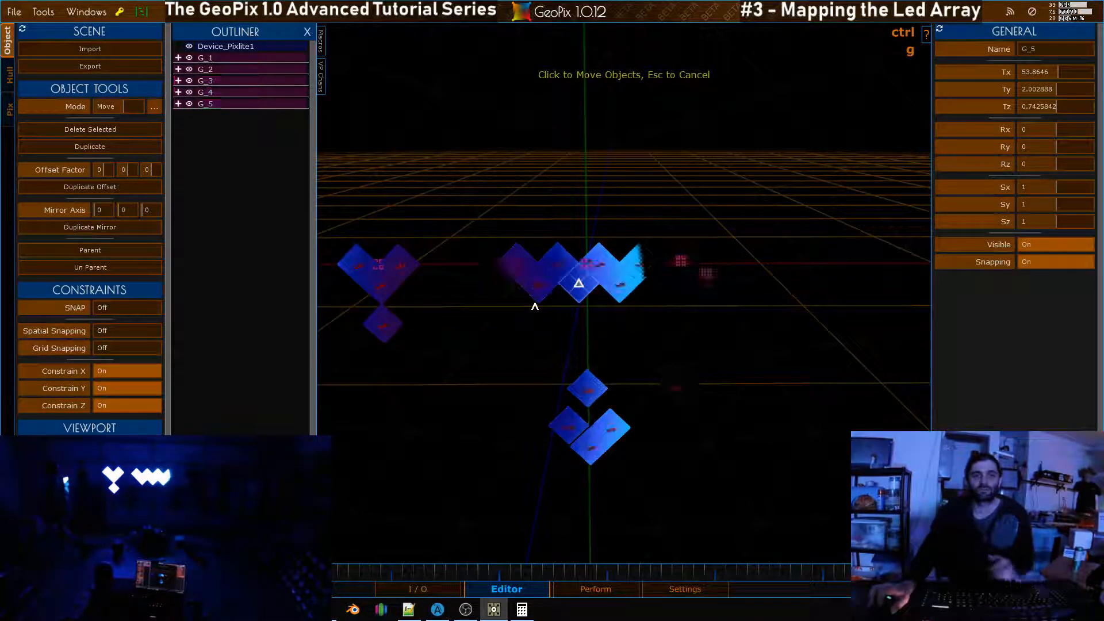
left_click(179, 80)
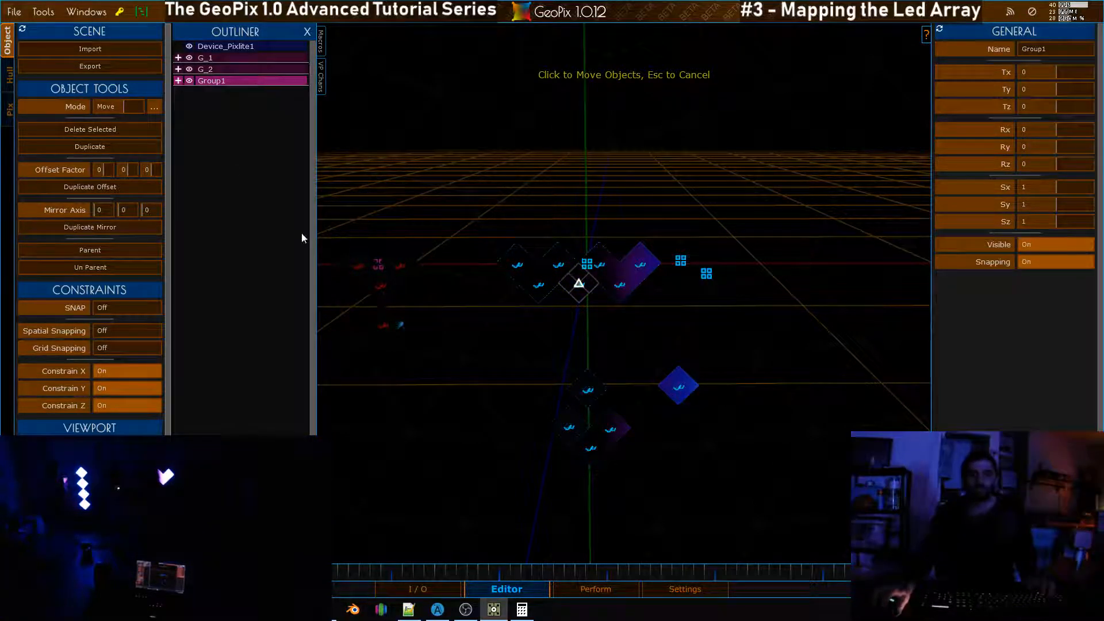
right_click_drag(737, 291, 657, 286, "alt")
left_click_drag(658, 286, 659, 317, "alt")
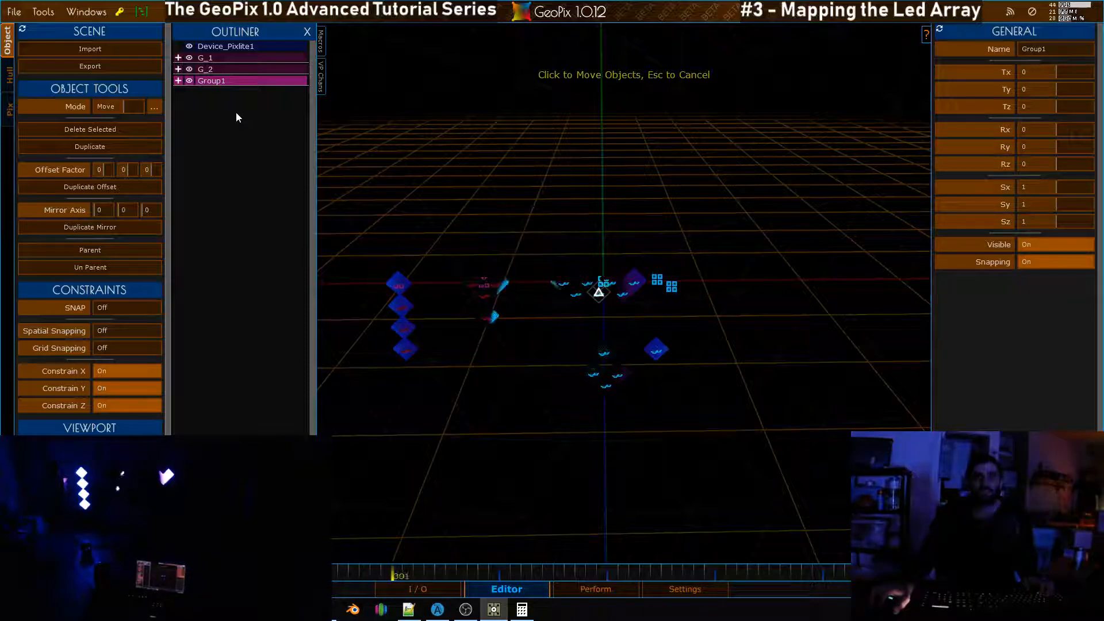
left_click(226, 59)
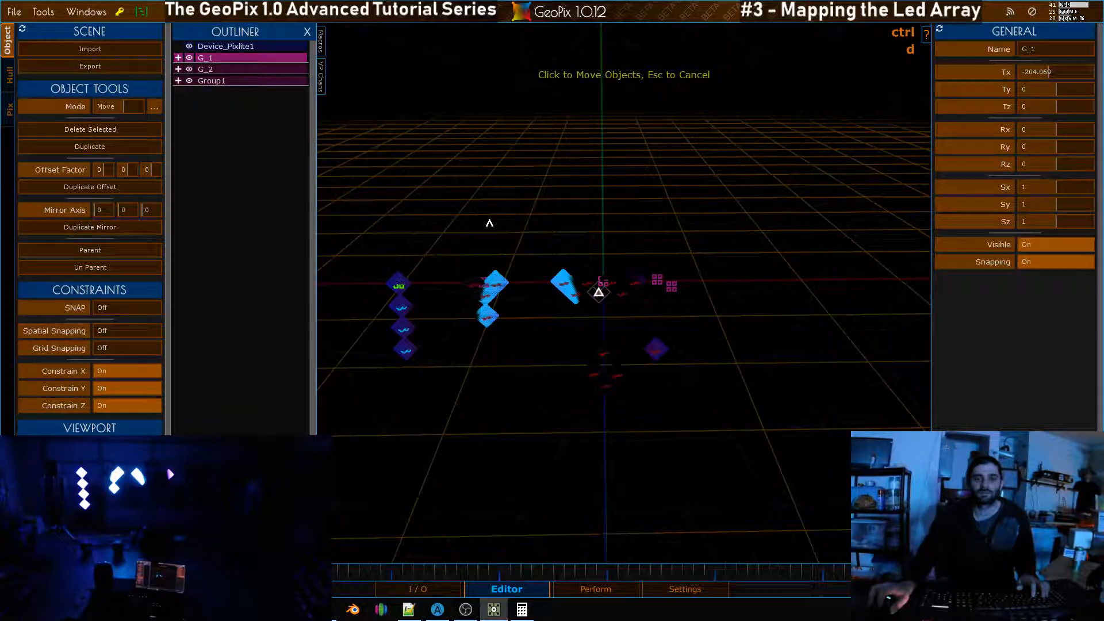
key("ctrl+d")
left_click_drag(489, 224, 752, 231)
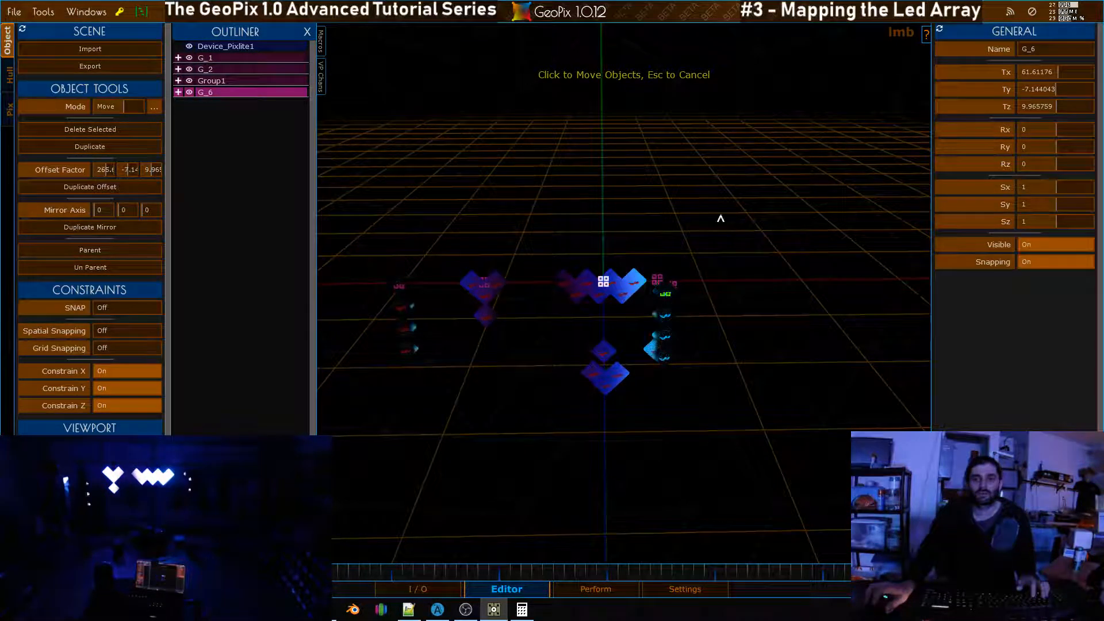
key("Delete")
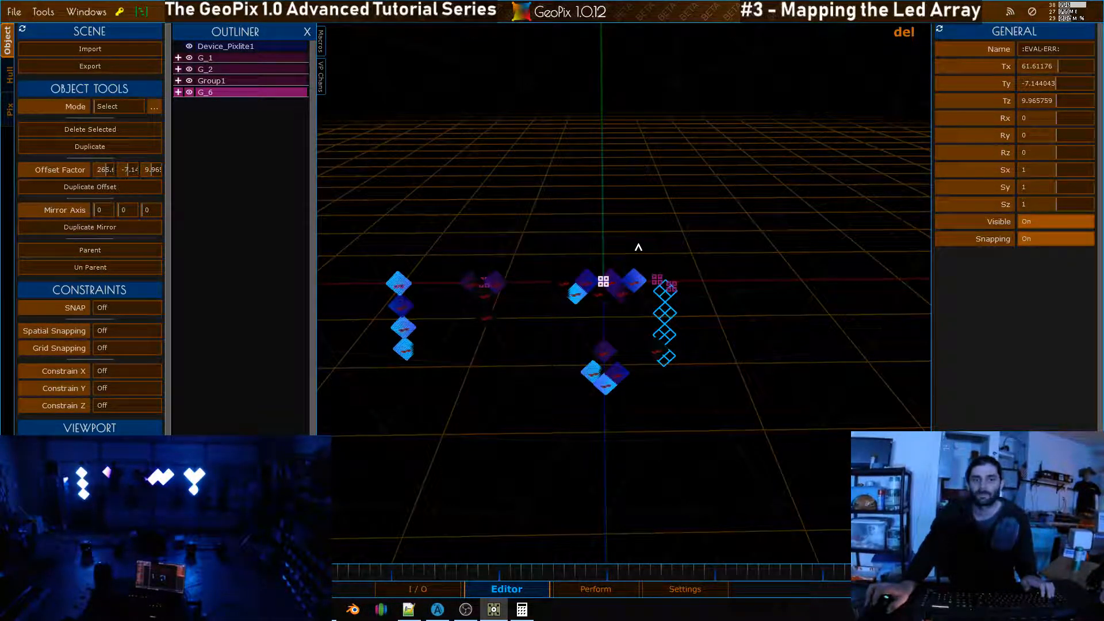
Duplicate group G_2 and place the copy on the opposite side, at about 150.6 in X, 3.3 in Y and 6.5 in Z
left_click(210, 70)
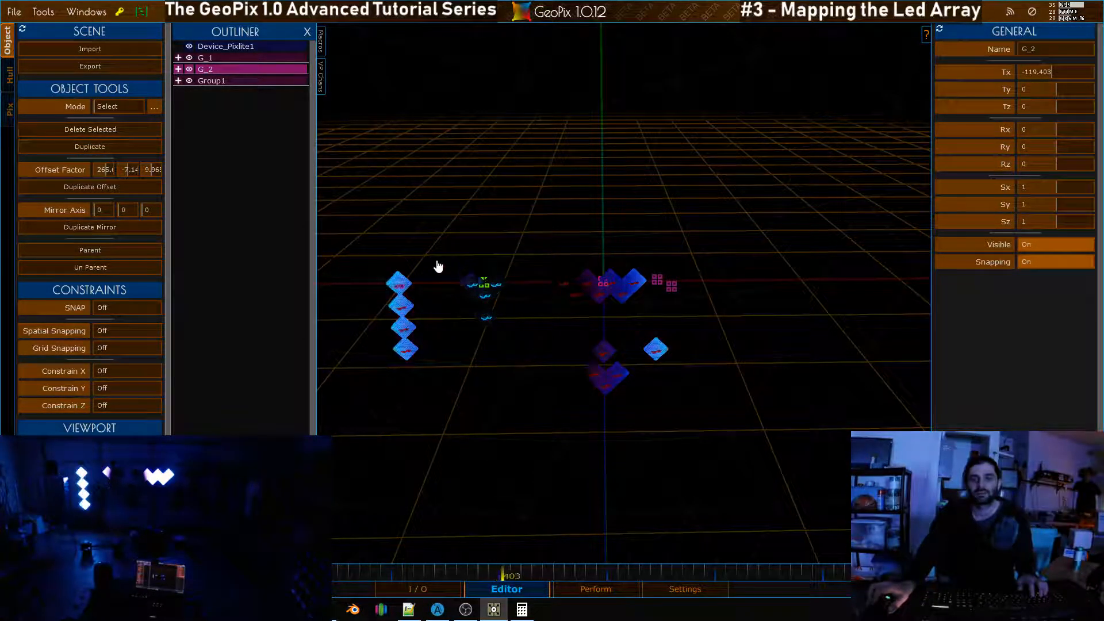
key("ctrl+d")
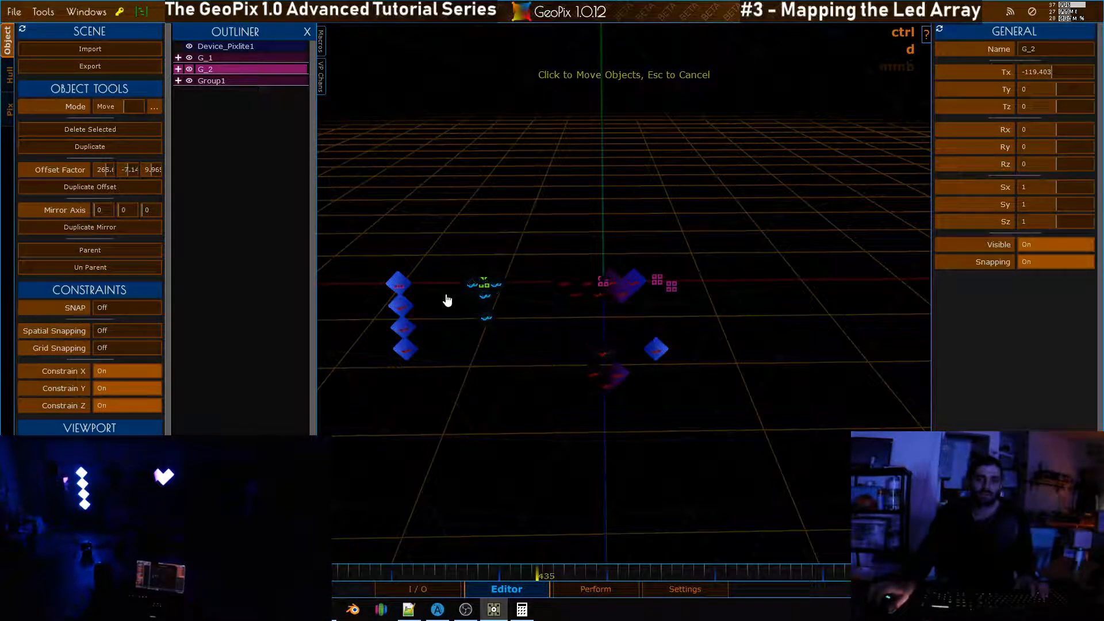
left_click_drag(447, 300, 729, 292)
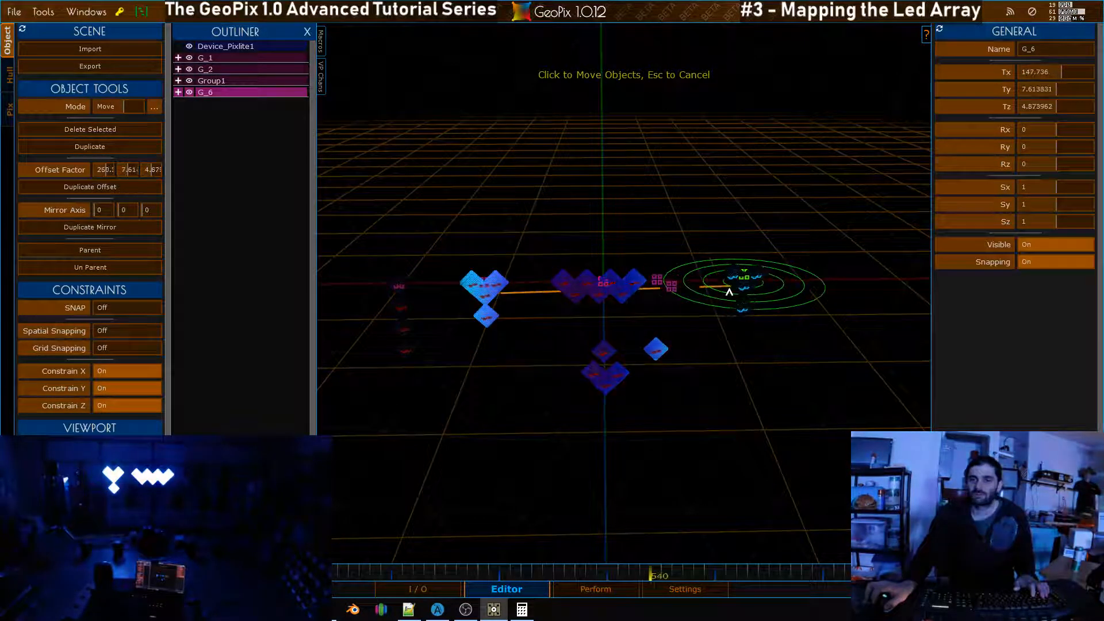
left_click(718, 295)
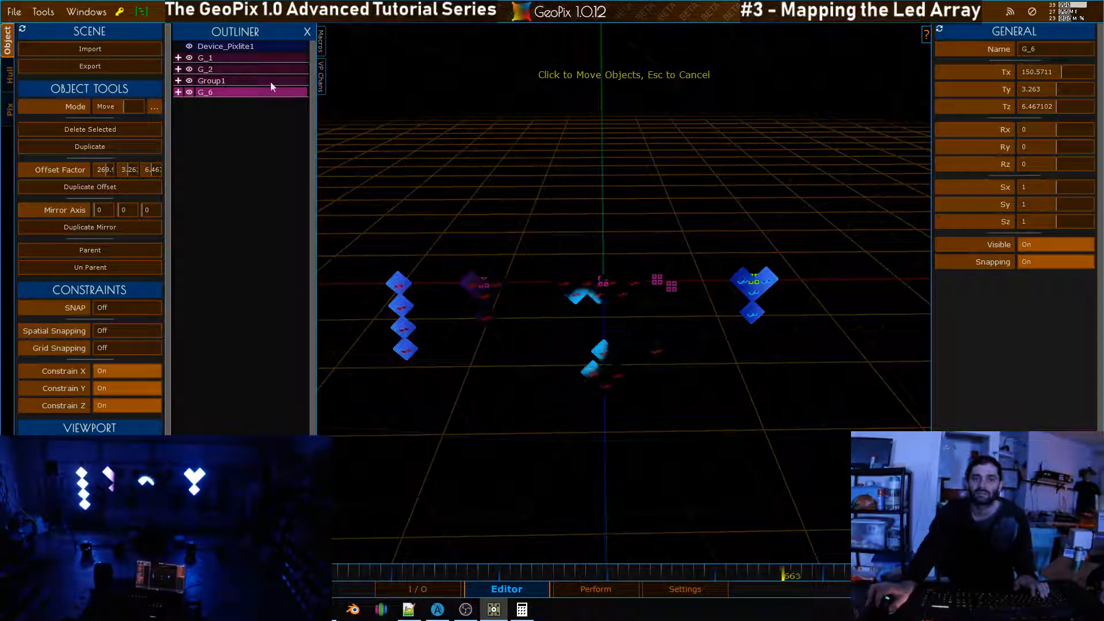
Duplicate group G_1 and place the copy at the far opposite end, about 228.8 in X, 8.2 in Y and 9.4 in Z
left_click(207, 58)
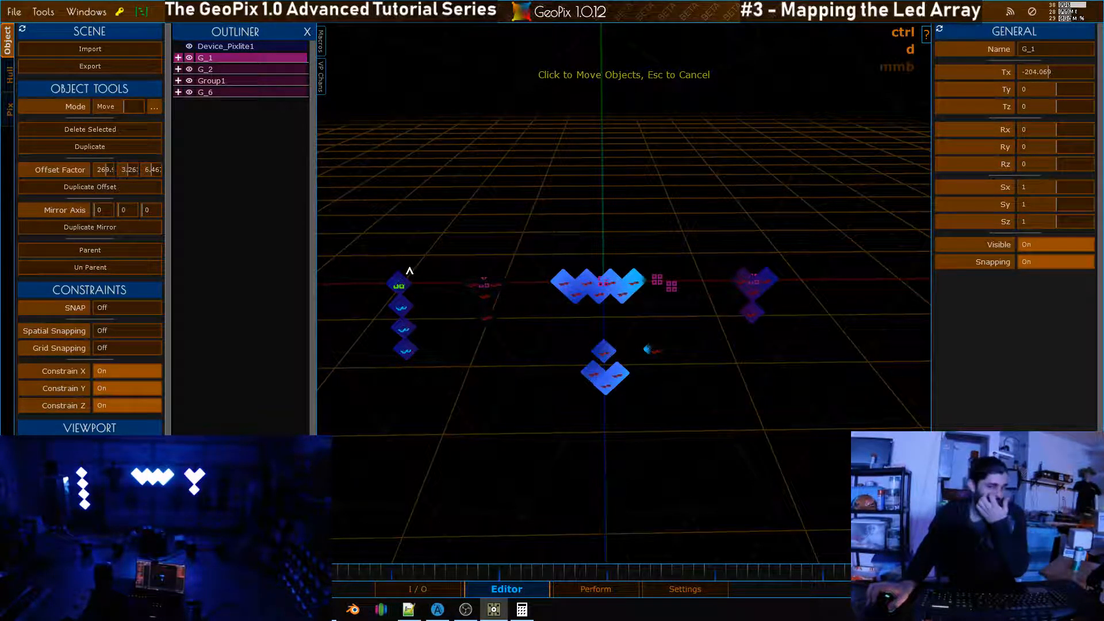
key("ctrl+d")
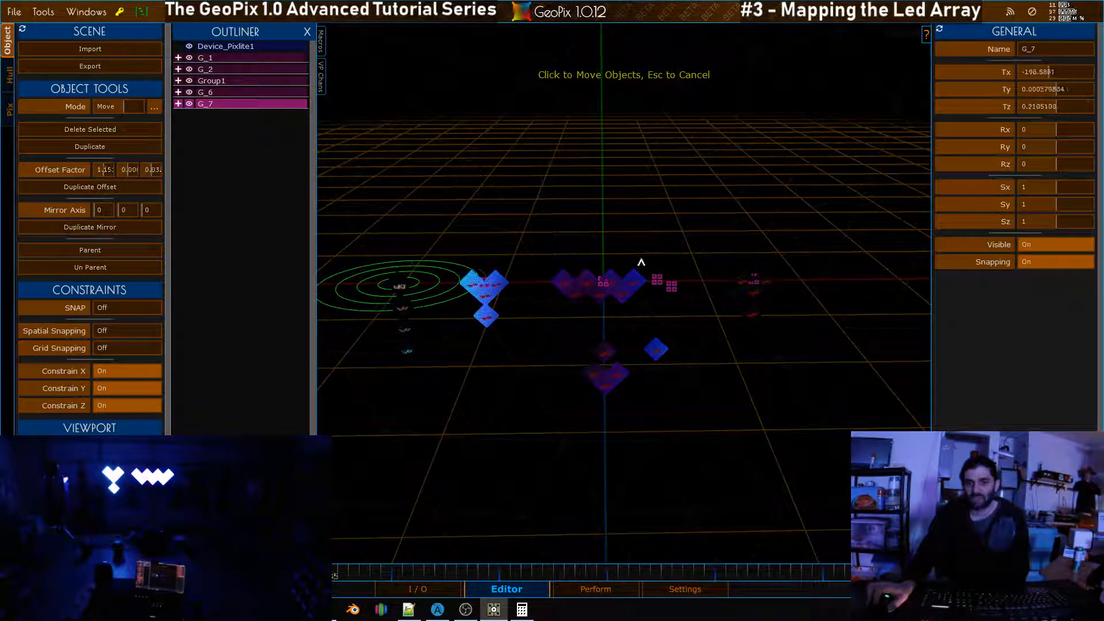
left_click(836, 262)
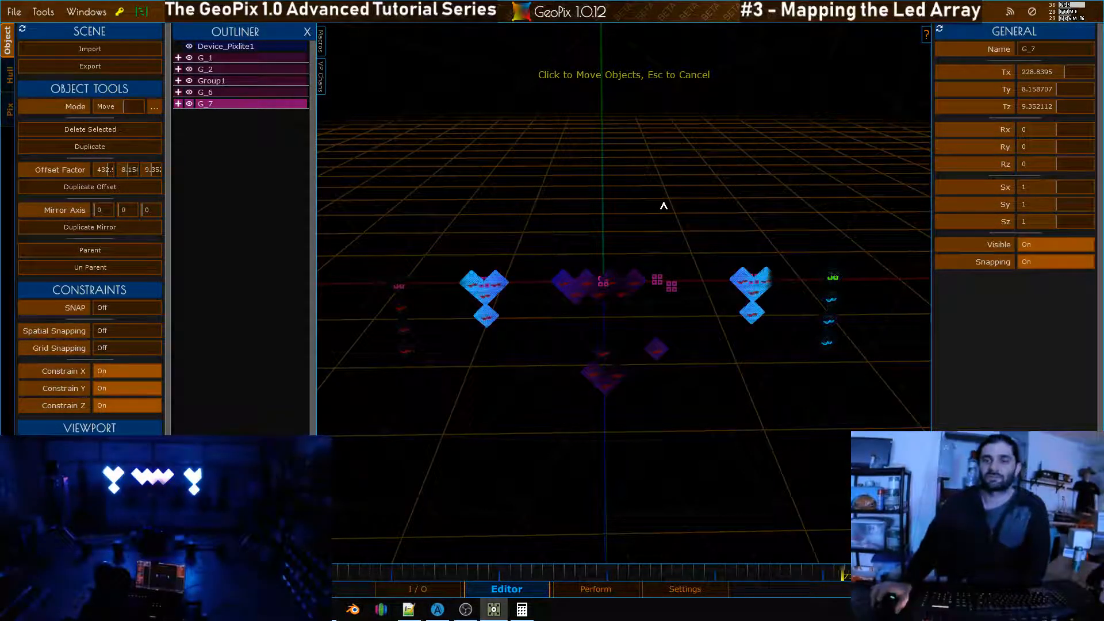
Expand Group1 and its subgroups G_3, G_4 and G_5 in the outliner to list their frames, and leave the Move mode
right_click_drag(615, 254, 600, 218, "alt")
left_click_drag(600, 217, 554, 255, "alt")
right_click_drag(656, 322, 586, 309, "alt")
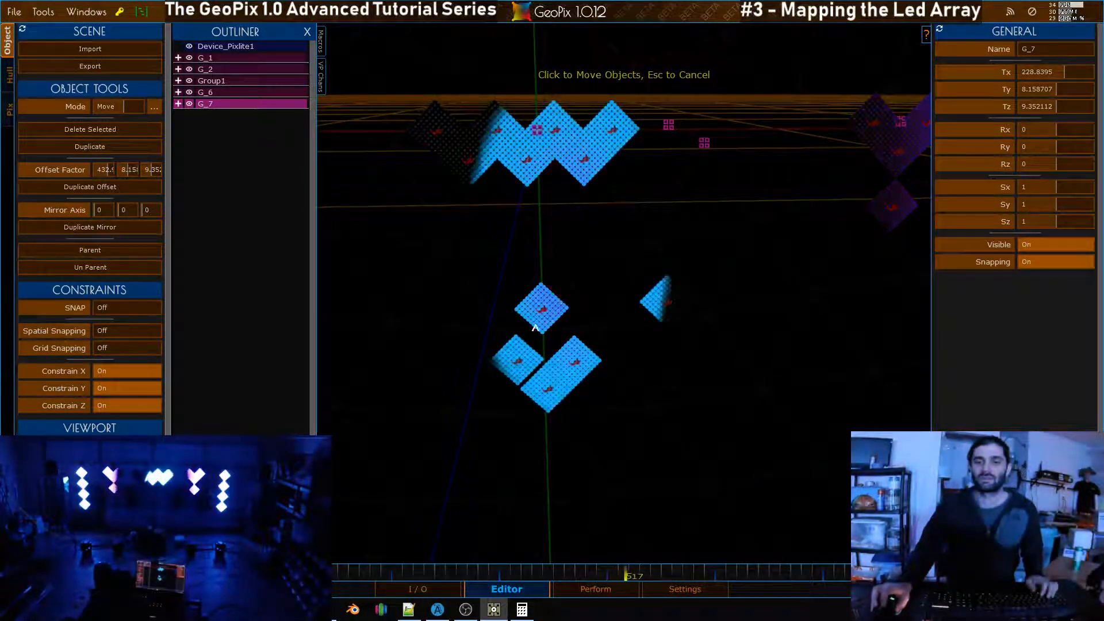
left_click(178, 80)
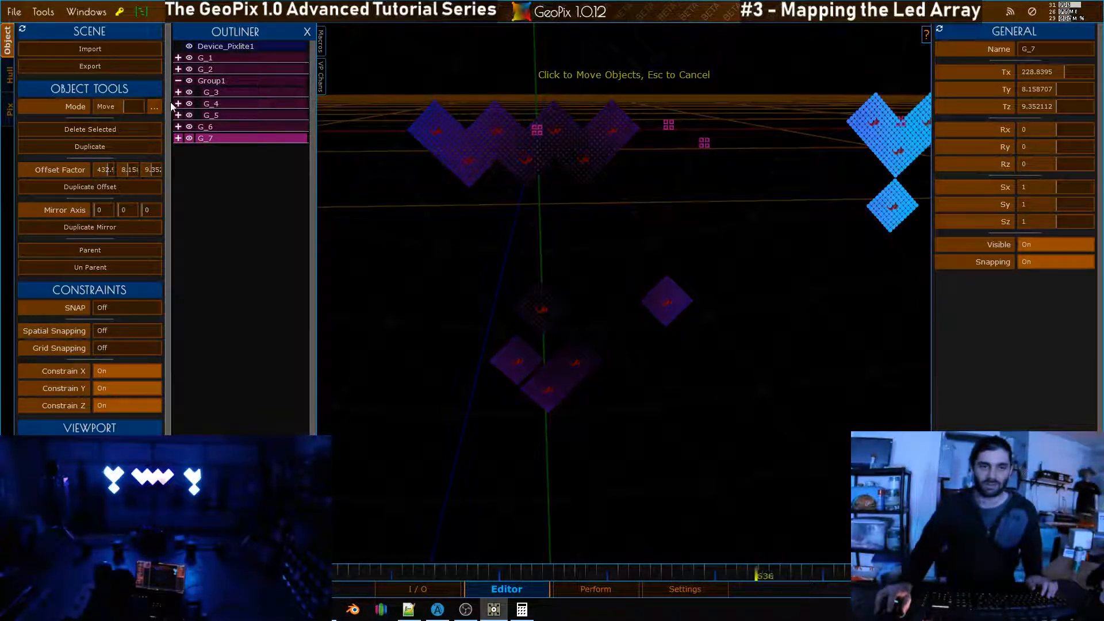
left_click(178, 114)
left_click(178, 104)
left_click(178, 92)
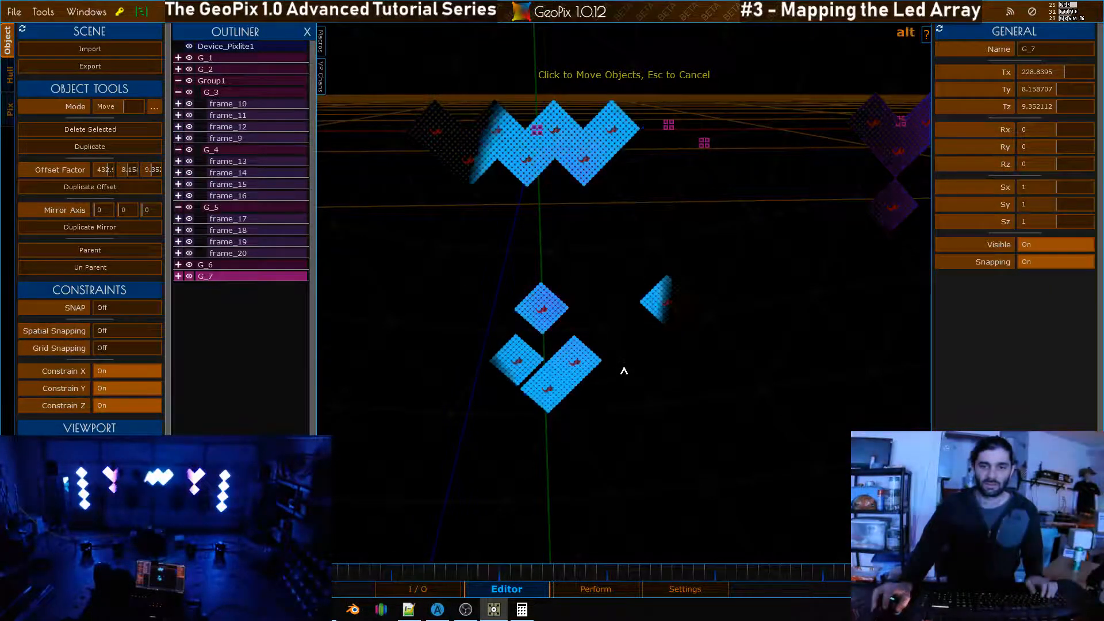
key("Escape")
right_click_drag(587, 339, 615, 349, "alt")
mouse_move(485, 265)
left_mouse_down("alt")
mouse_move(500, 271)
mouse_move(493, 245)
left_mouse_up("alt")
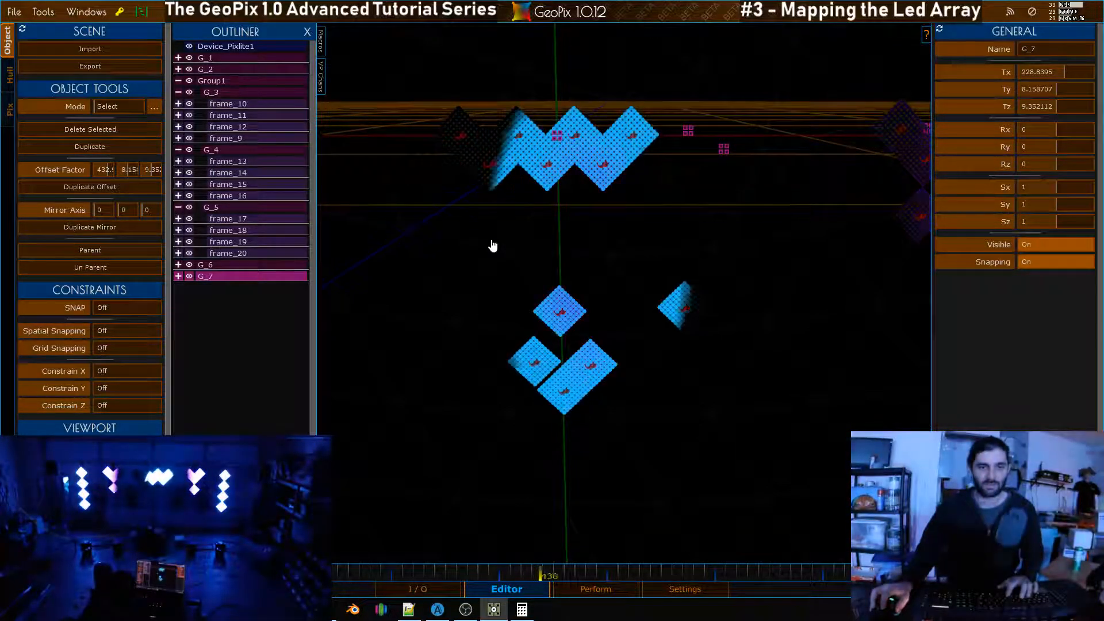
Marquee-select the five loose diamond frames below the zigzag row and delete the selection
left_click(153, 106)
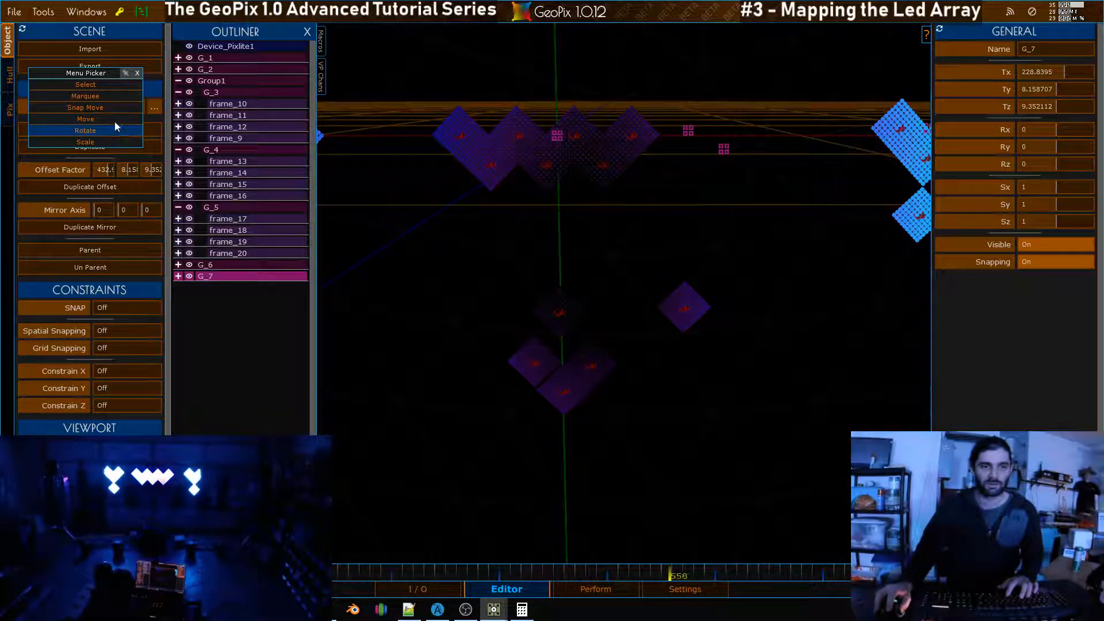
left_click(113, 94)
left_click_drag(460, 228, 778, 453)
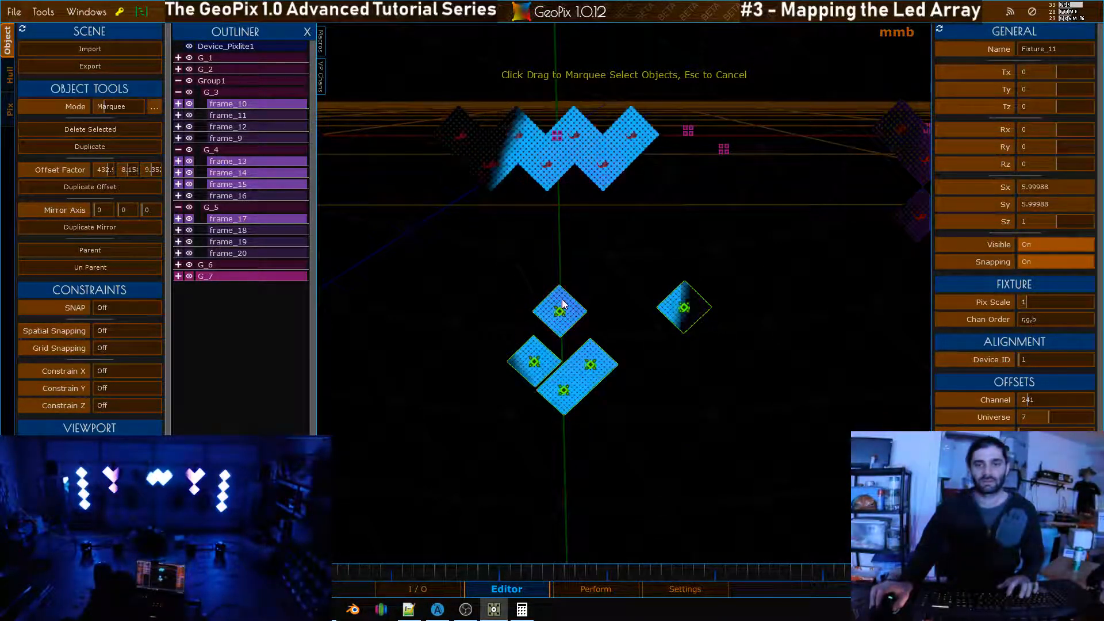
key("Delete")
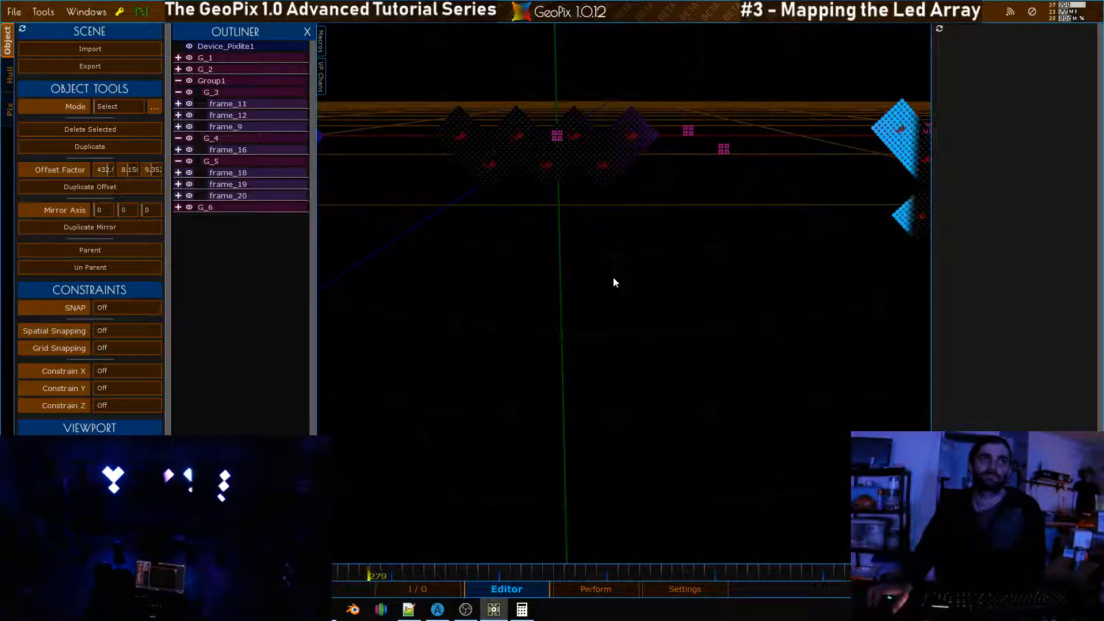
Parent frame_18, frame_19, frame_20, frame_16, frame_9, frame_12 and frame_11 directly to Group1
scroll(636, 223, "down", 2)
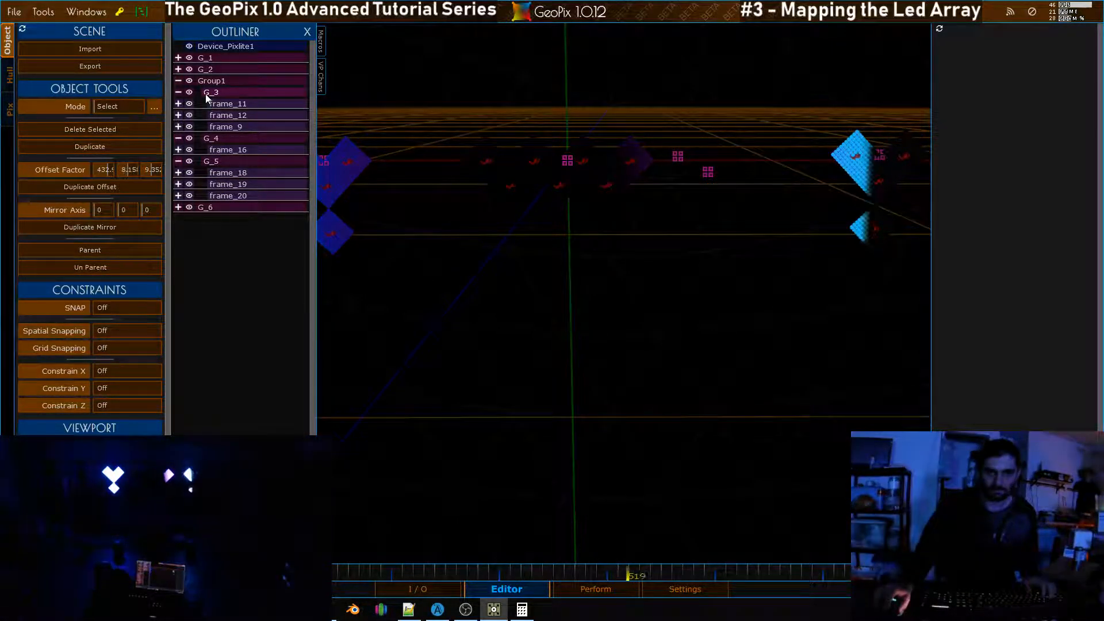
left_click(219, 83)
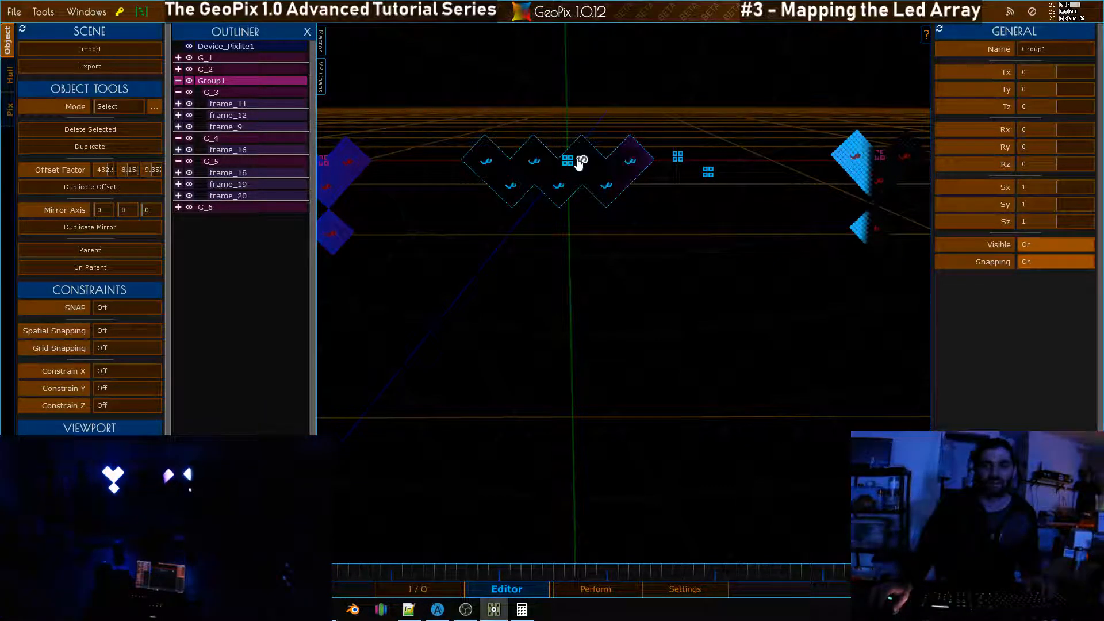
left_click(250, 174)
left_click(250, 182, "shift")
left_click(251, 194, "shift")
left_click(244, 148, "shift")
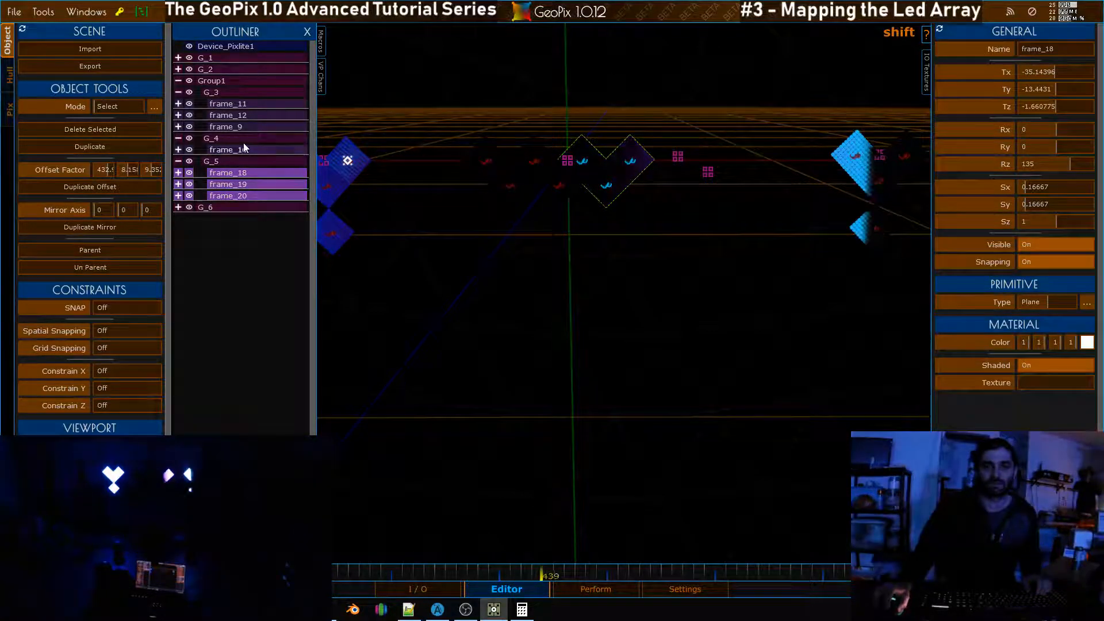
left_click(243, 127, "shift")
left_click(242, 116, "shift")
left_click(247, 103, "shift")
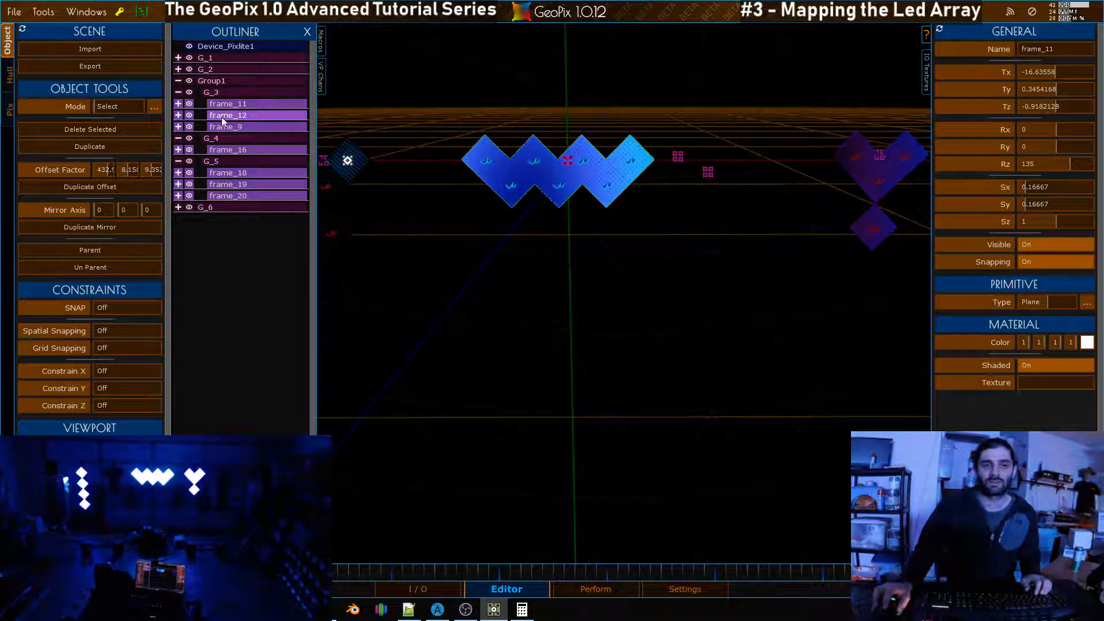
left_click(219, 81)
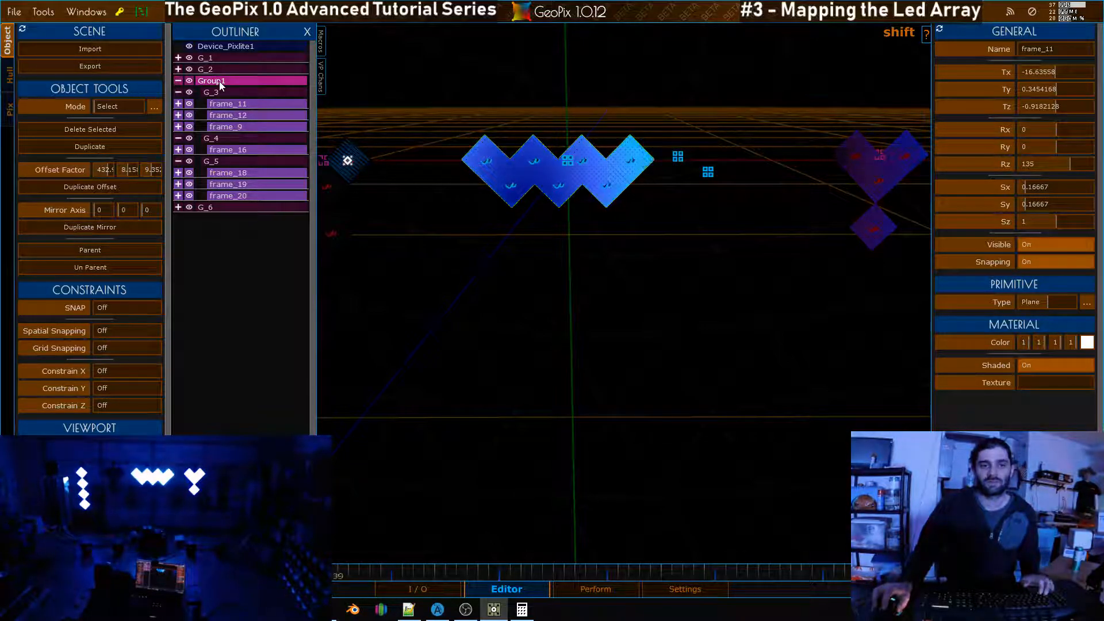
key("p")
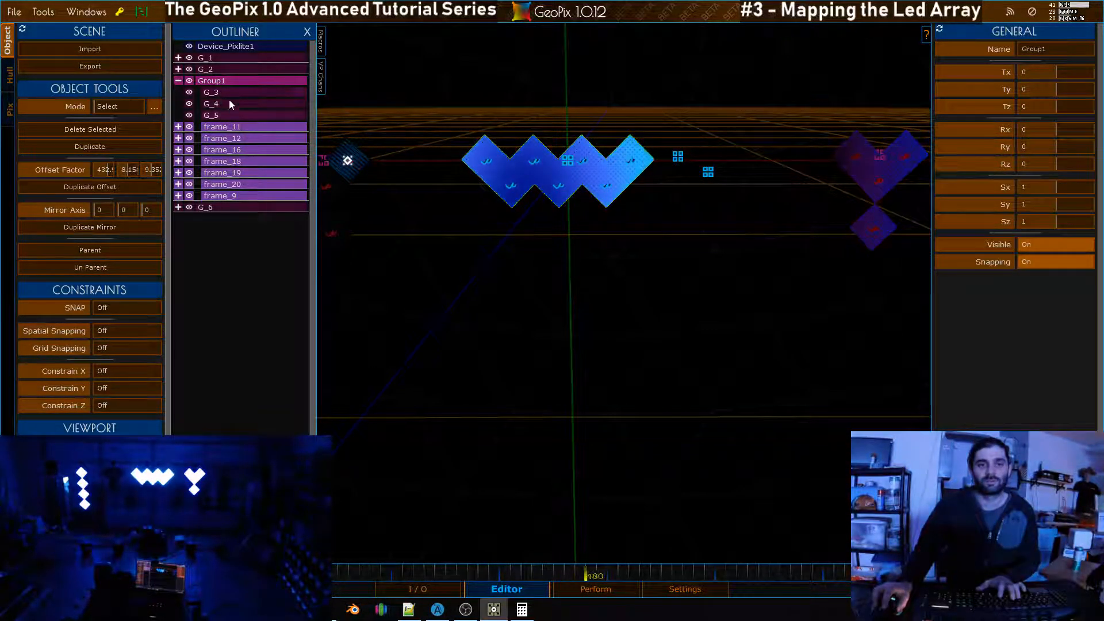
Delete the empty subgroups G_3, G_4 and G_5 from Group1 and select Group1
left_click(223, 93)
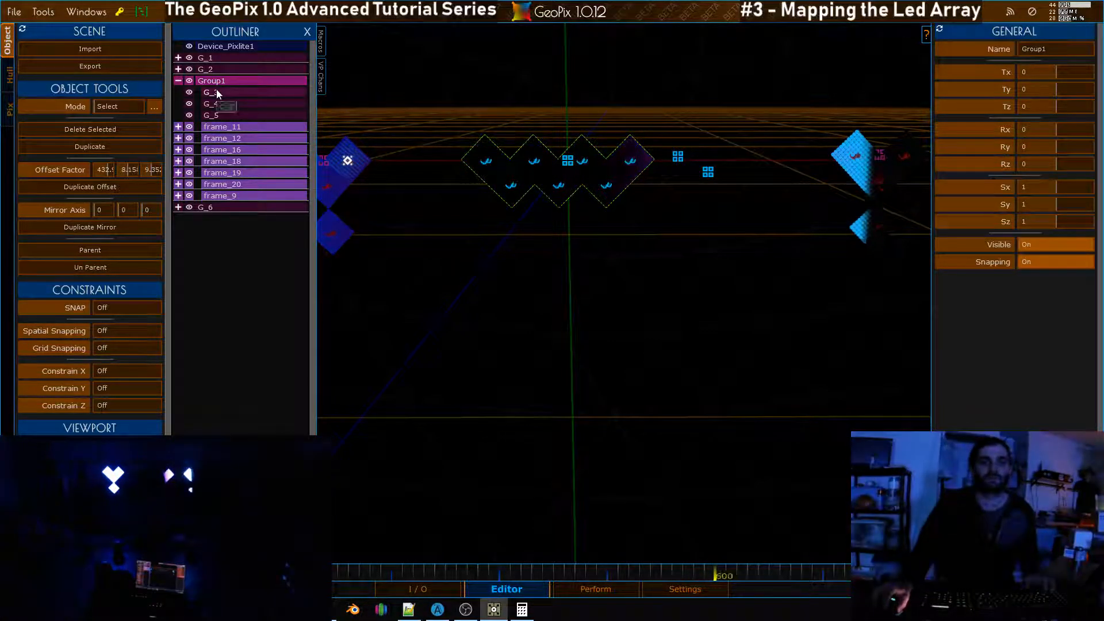
left_click(221, 103, "shift")
left_click(219, 115, "shift")
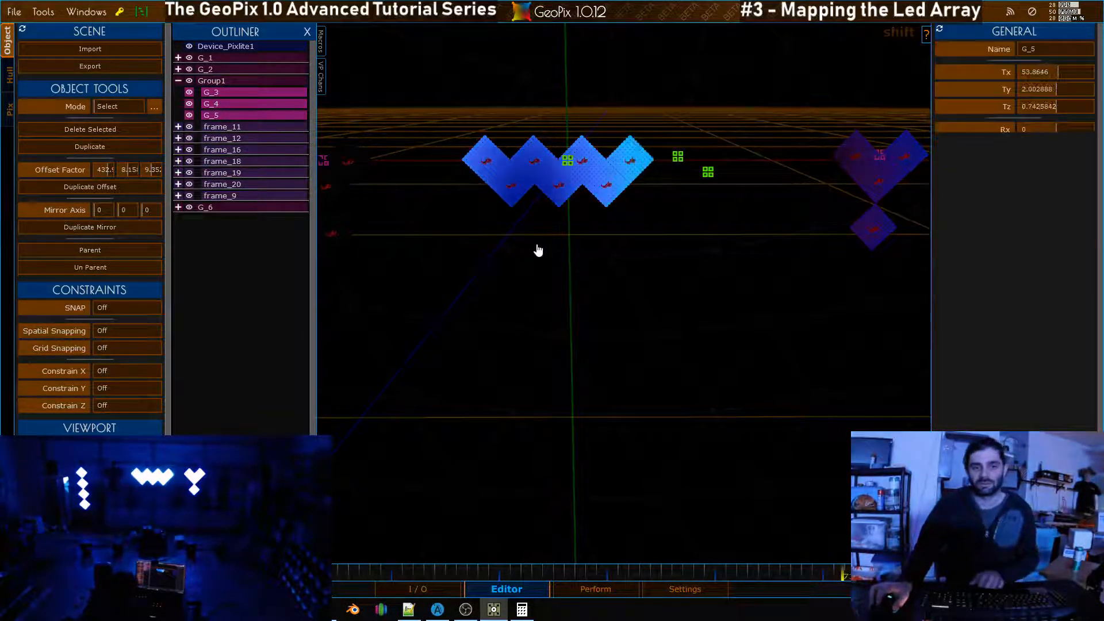
key("Delete")
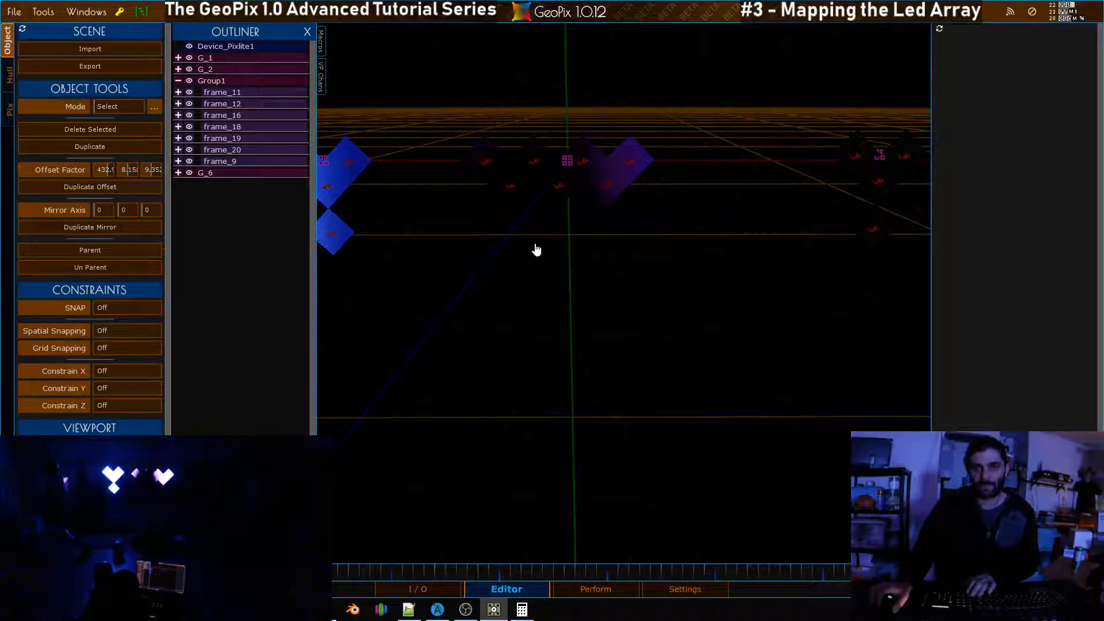
left_click(214, 81)
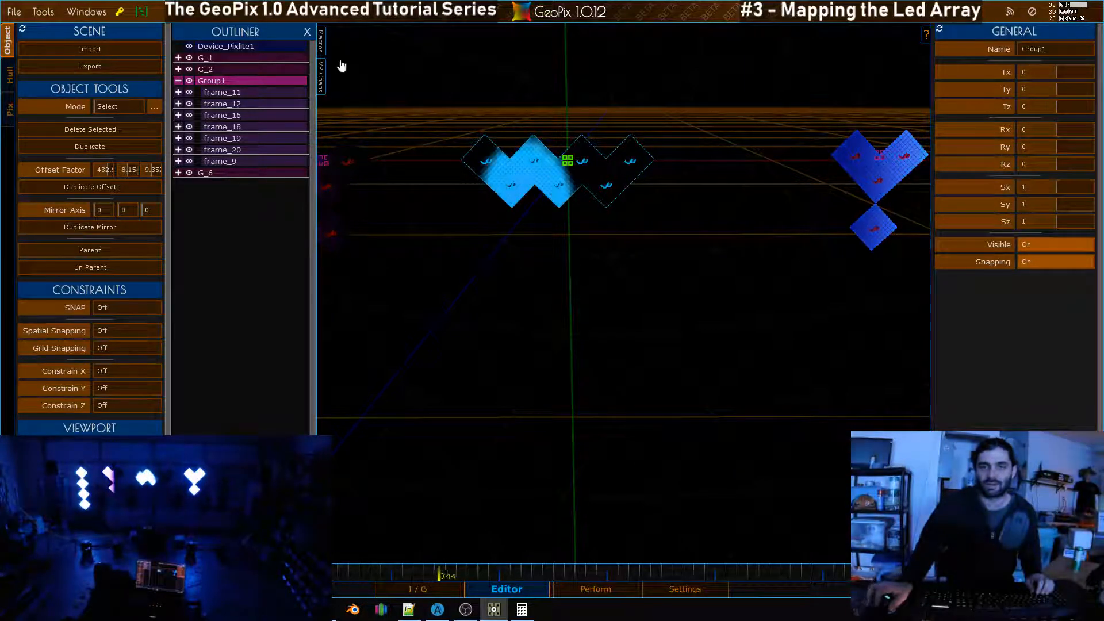
Select all seven frames of Group1 and examine the zigzag row from the front
left_click(240, 90)
left_click(242, 113, "shift")
left_click(242, 127, "shift")
left_click(243, 138, "shift")
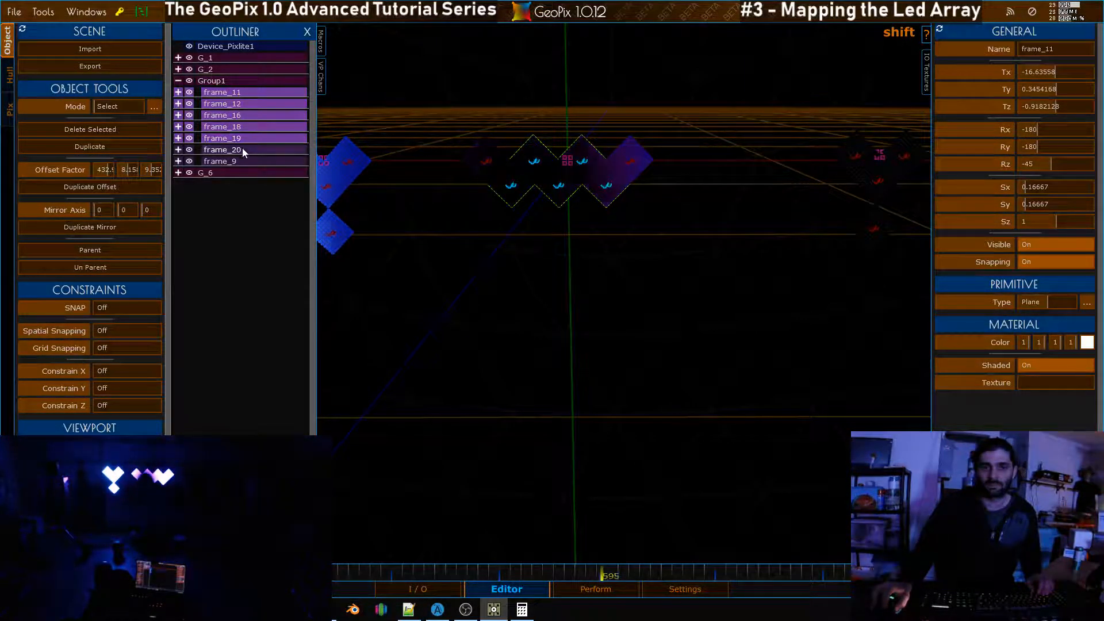
left_click(243, 148, "shift")
left_click(242, 161, "shift")
left_click_drag(582, 173, 577, 142, "alt")
right_click_drag(579, 148, 592, 184, "alt")
left_click_drag(591, 185, 611, 168, "alt")
scroll(594, 158, "up", 5, "alt")
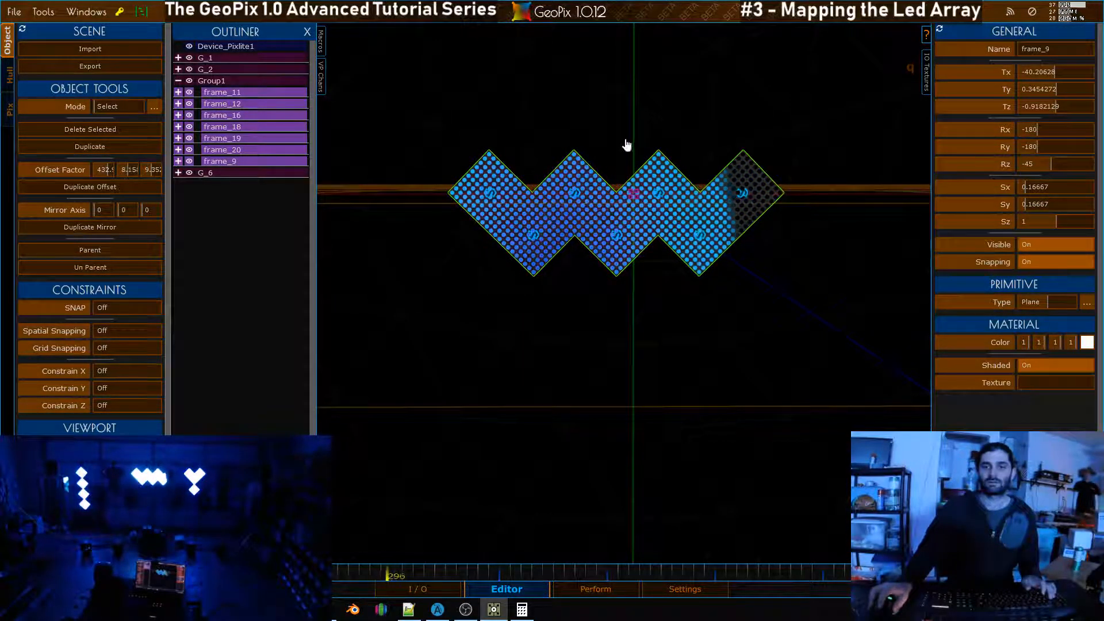
left_click(619, 140)
Move the heart of frame_11, frame_12 and frame_9 away from the row by about -7.7 in X, 6.4 in Y and -1.0 in Z
left_click(244, 94)
left_click(244, 104)
left_click(244, 116)
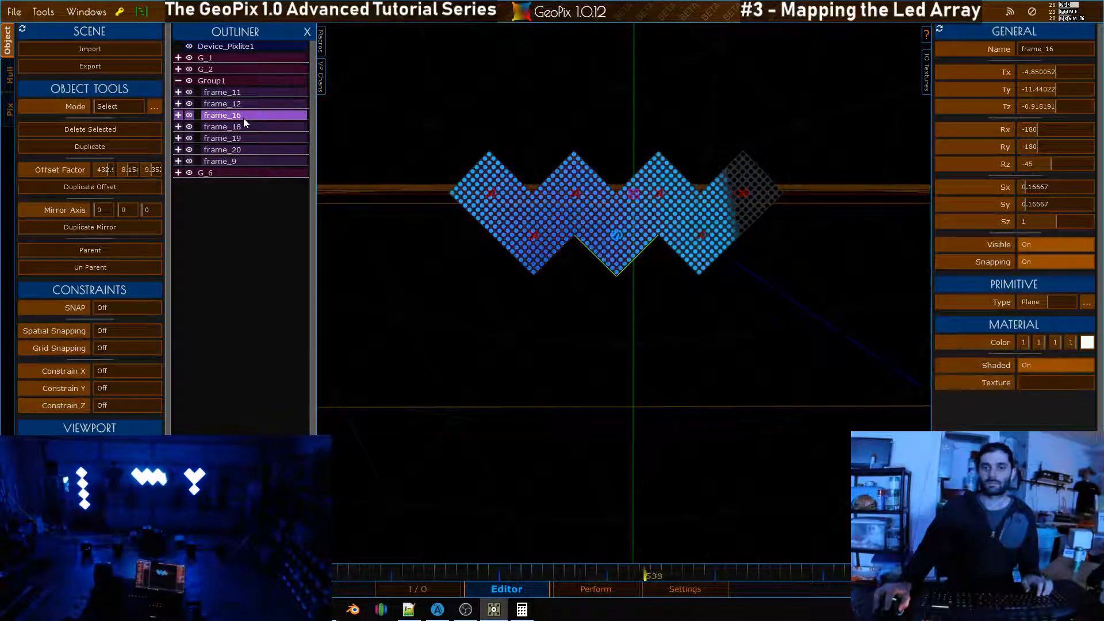
left_click(247, 106)
left_click(246, 92, "shift")
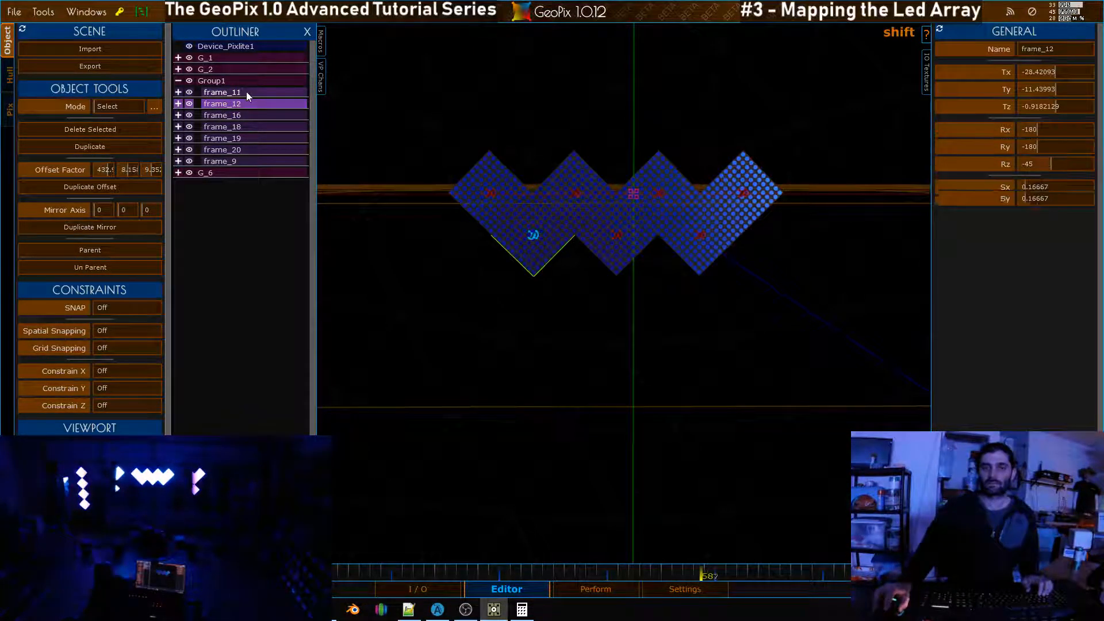
left_click(248, 126, "shift")
left_click(247, 125, "ctrl")
left_click(245, 140, "shift")
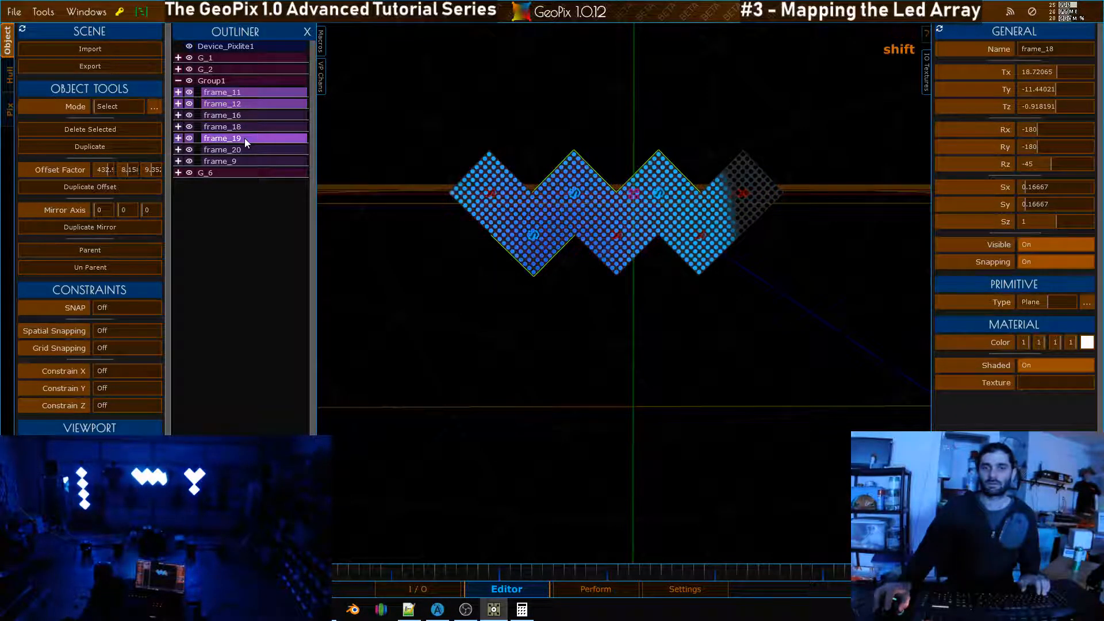
left_click(244, 138, "ctrl")
left_click(243, 149, "shift")
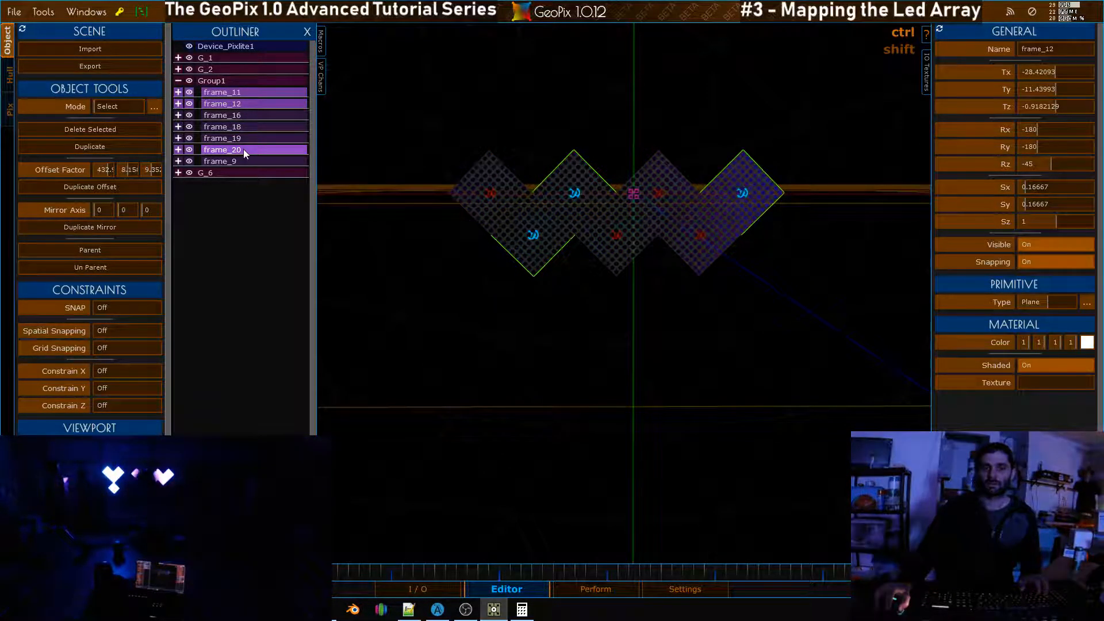
left_click(243, 150, "ctrl")
left_click(243, 161, "shift")
key("g")
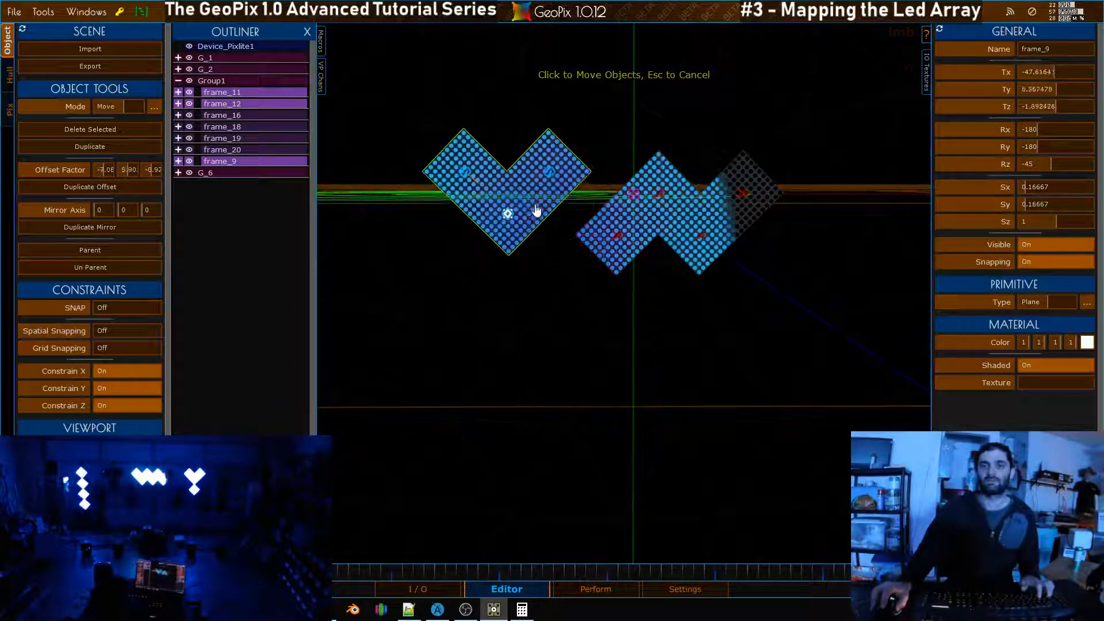
Move the heart of frame_18, frame_19 and frame_20 away from frame_16 by about 9.5 in X, 4.3 in Y and -0.6 in Z
left_click(244, 117)
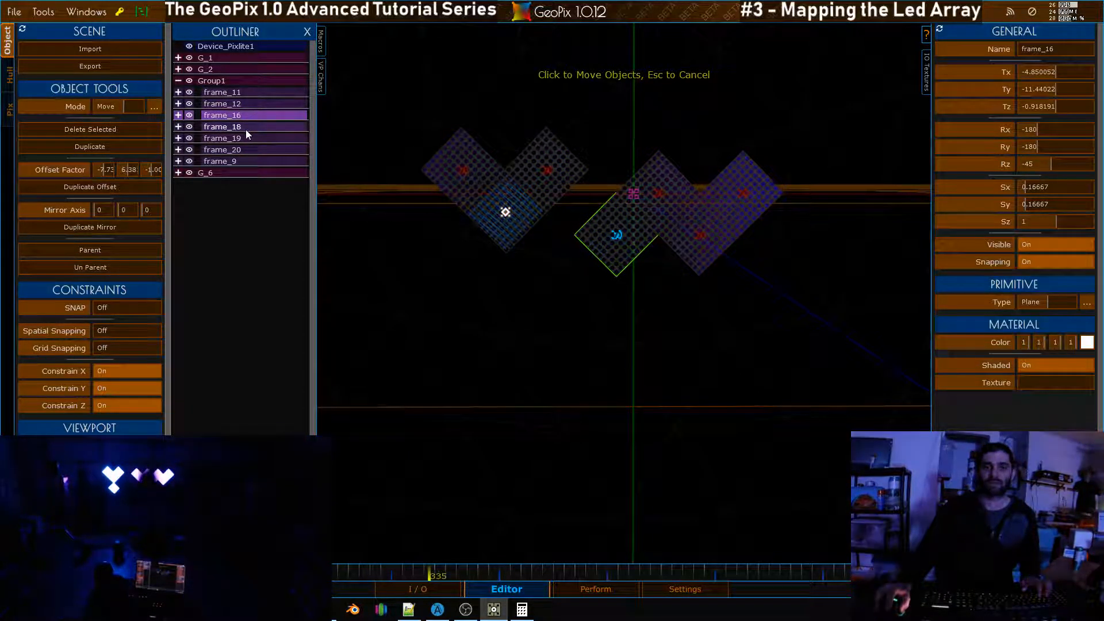
left_click(247, 127)
left_click(244, 150, "shift")
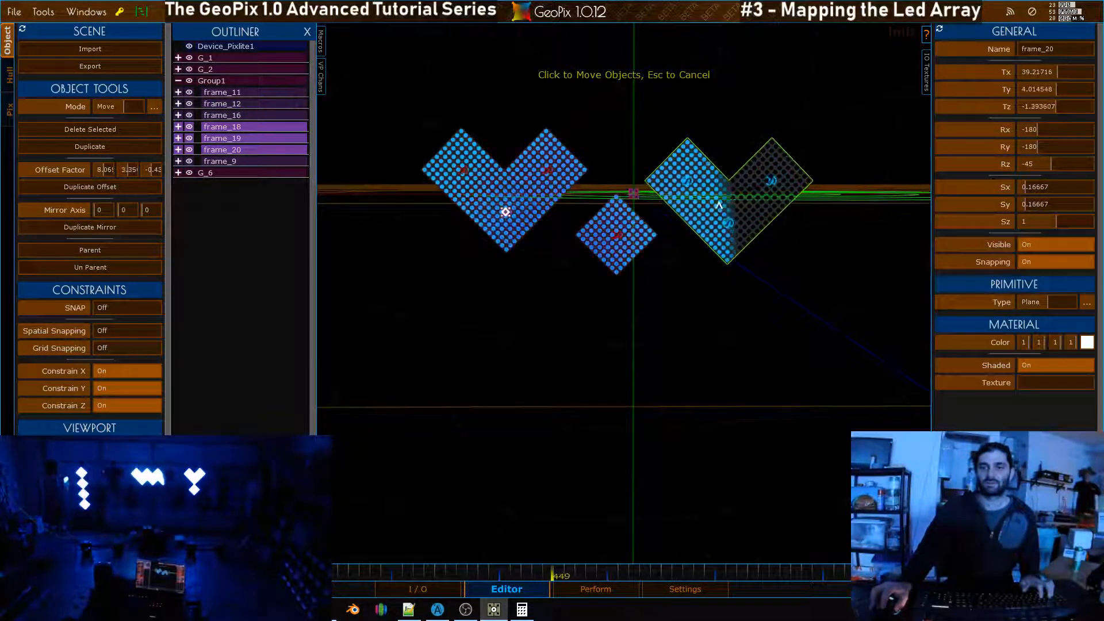
Select frame_16 in Group1 and reset its X, Y and Z position to 0
left_click(235, 161)
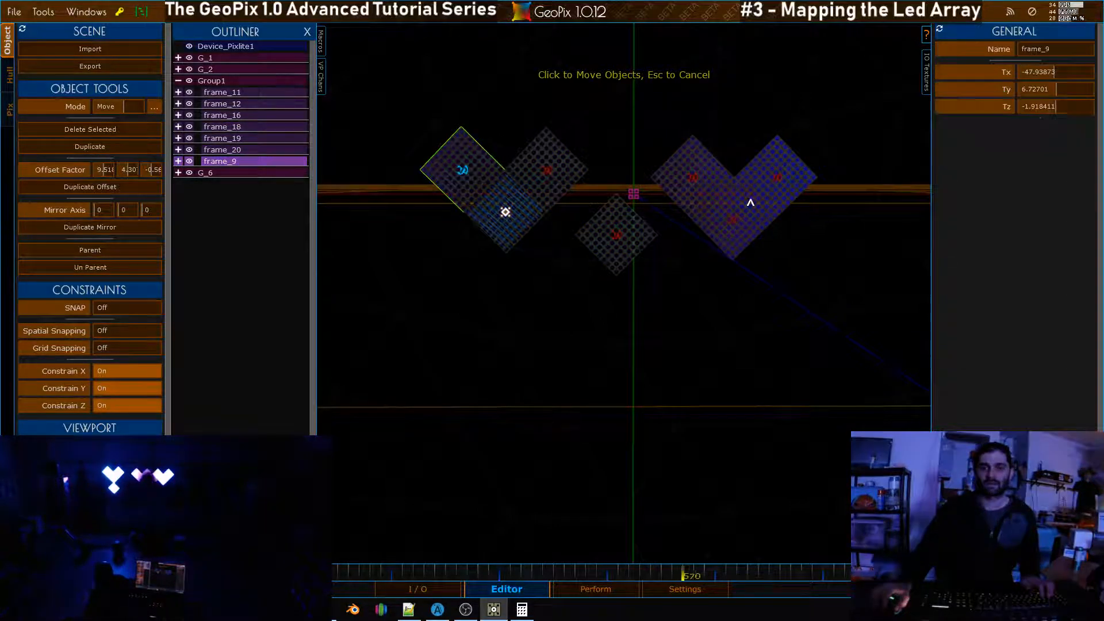
left_click(615, 235)
left_click(616, 241)
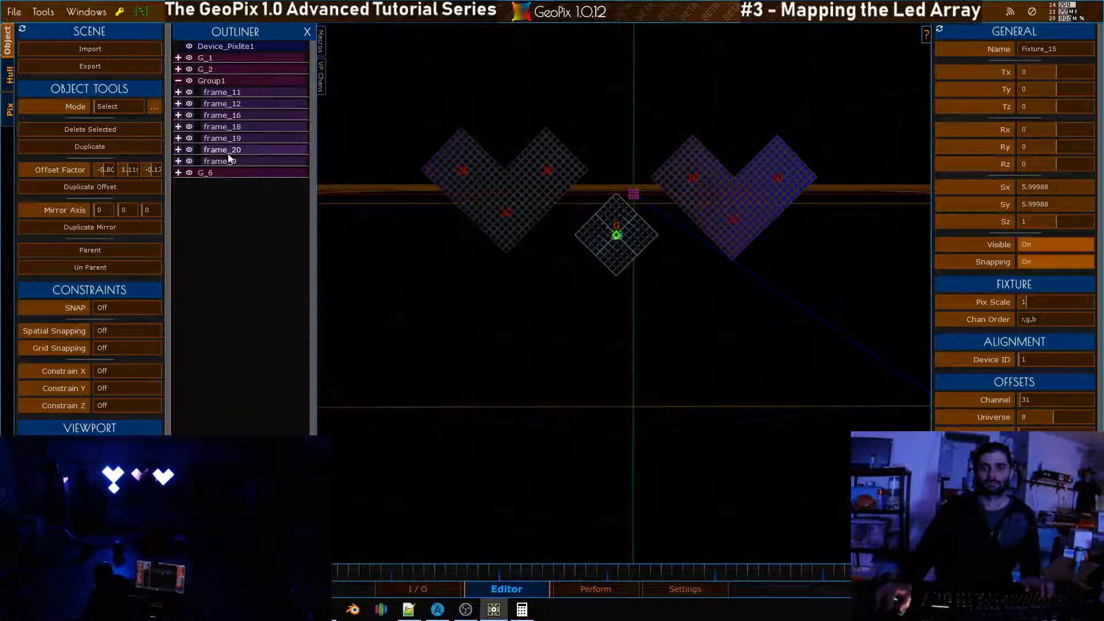
left_click(236, 103)
left_click(237, 115)
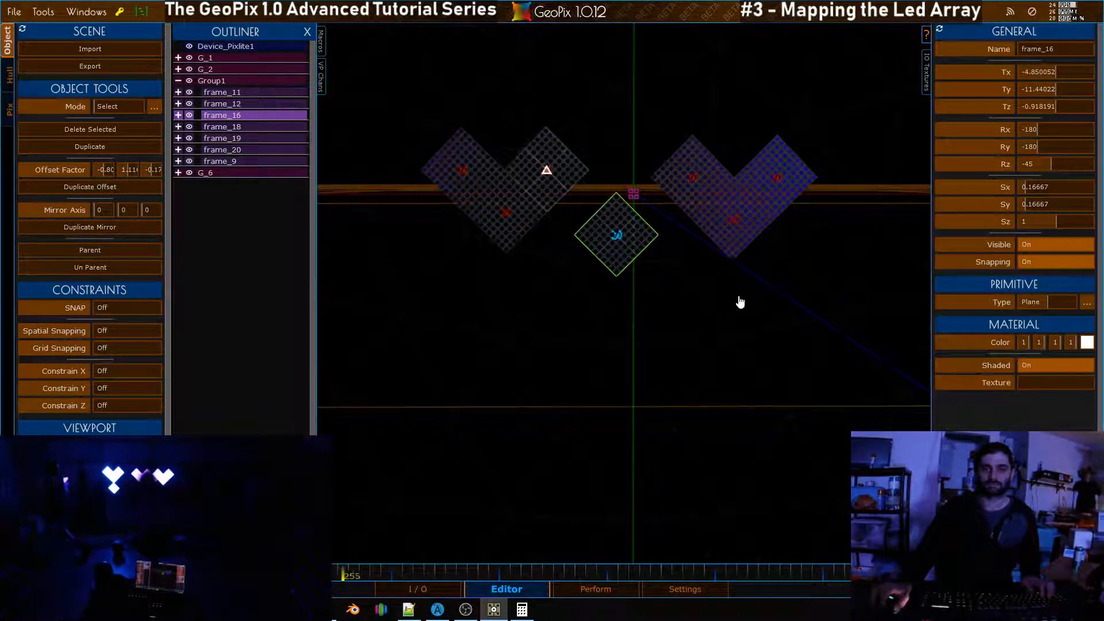
right_click_drag(691, 247, 654, 202, "alt")
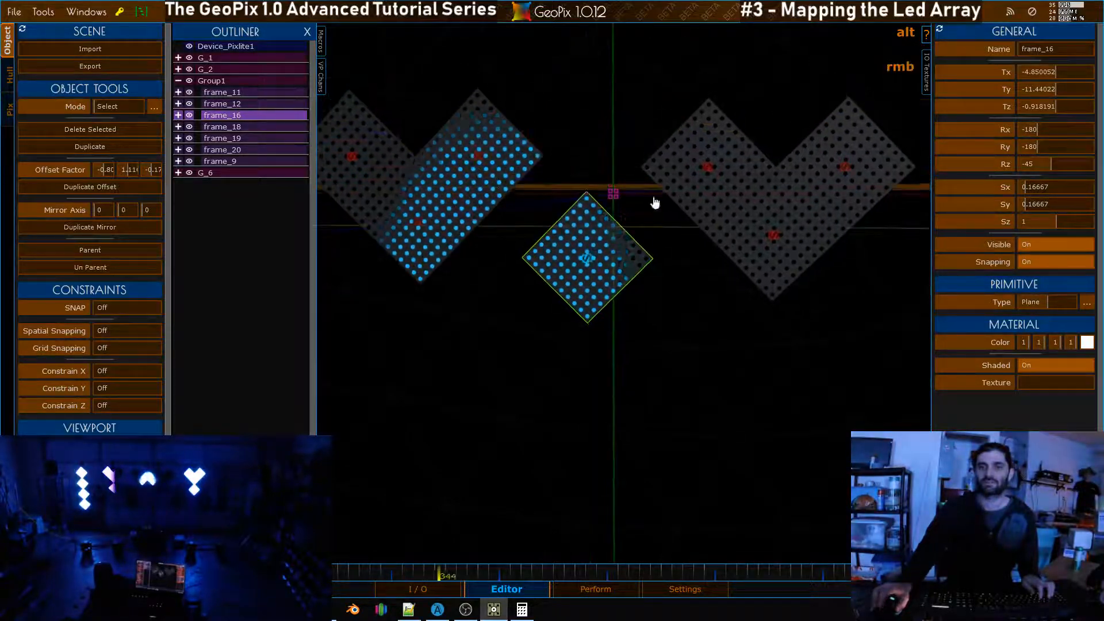
left_click(990, 73)
left_click(1005, 89)
left_click(991, 108)
left_click_drag(564, 183, 598, 198, "alt")
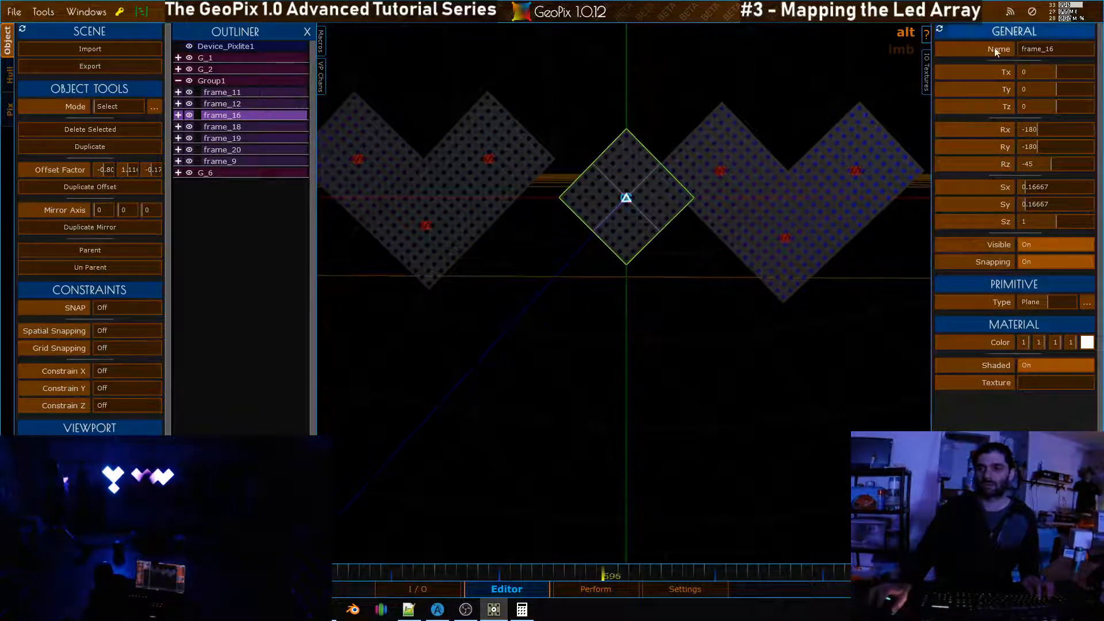
Lower frame_16 to a Y position of -11.8
scroll(1053, 89, "down", 11)
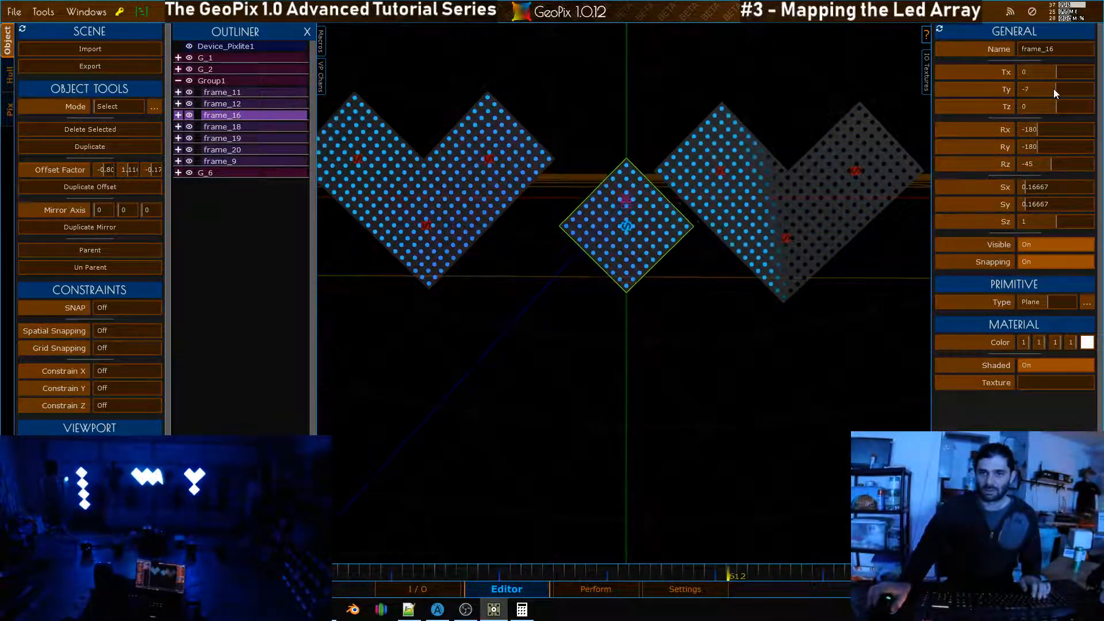
scroll(1054, 89, "down", 1, "ctrl")
scroll(1053, 89, "down", 7, "ctrl")
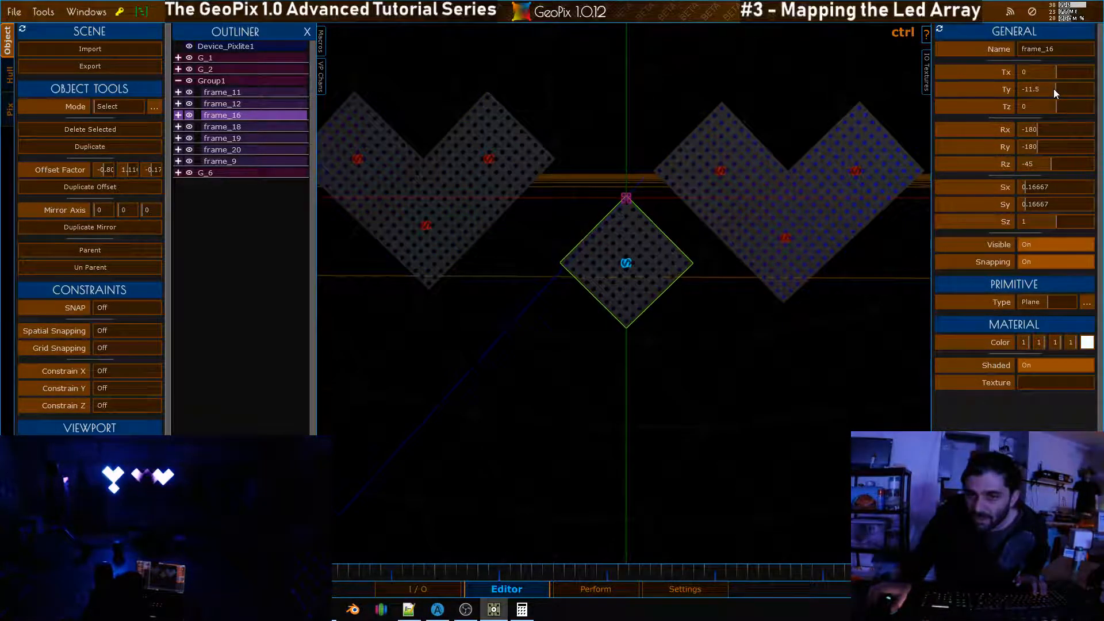
Snap the bottom corner of frame_11 onto the left corner of frame_16
left_click_drag(572, 234, 404, 177, "alt")
left_click(235, 105)
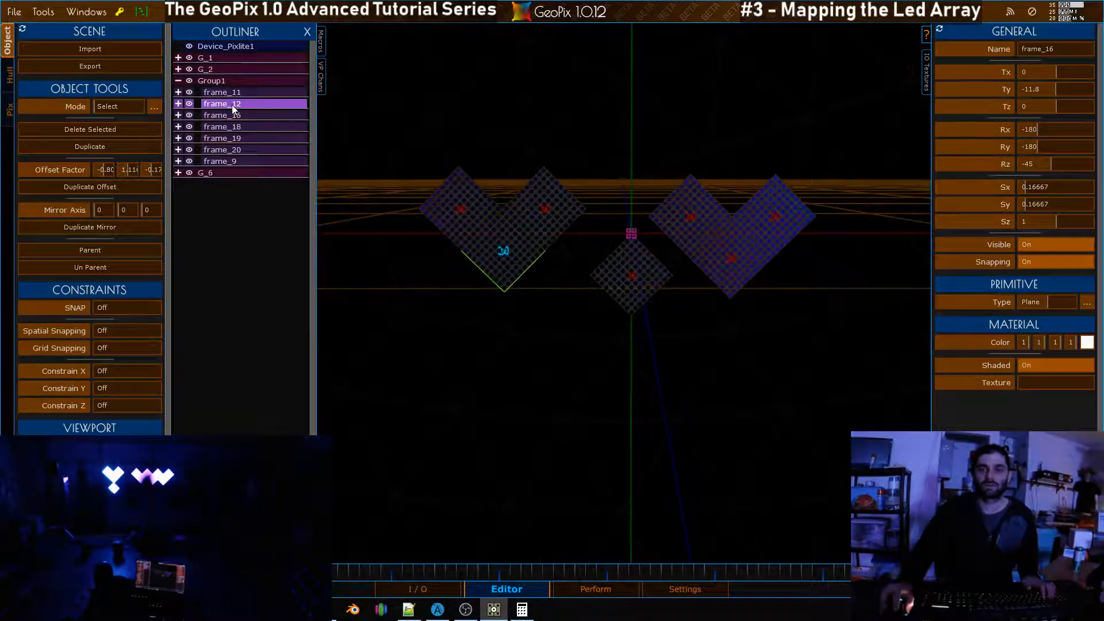
left_click(238, 115)
left_click(237, 92)
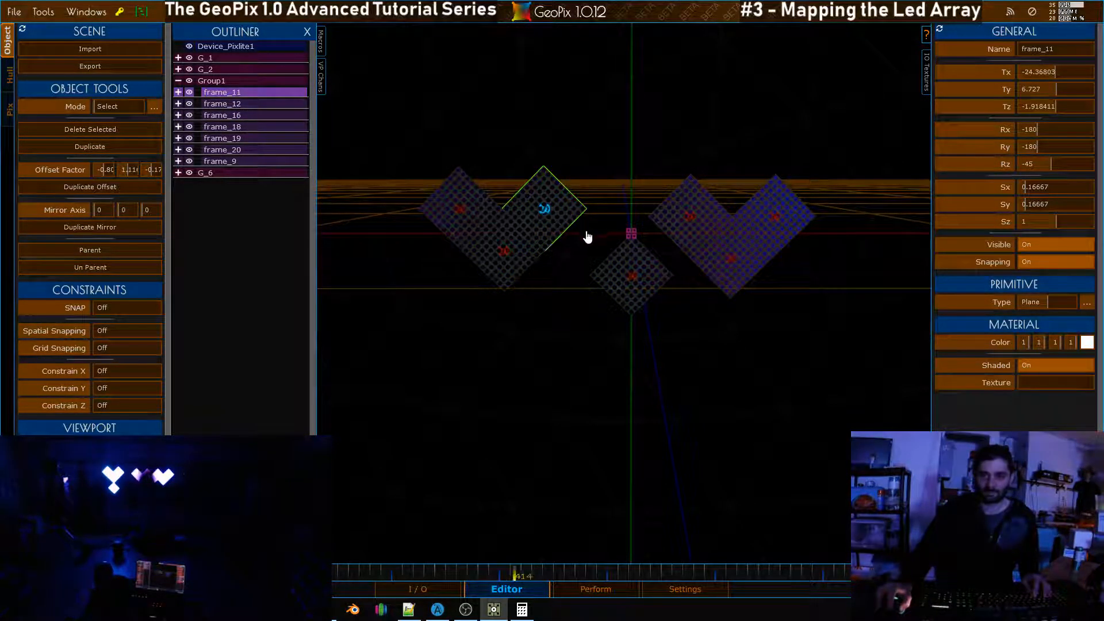
key("s")
left_click_drag(576, 265, 590, 275)
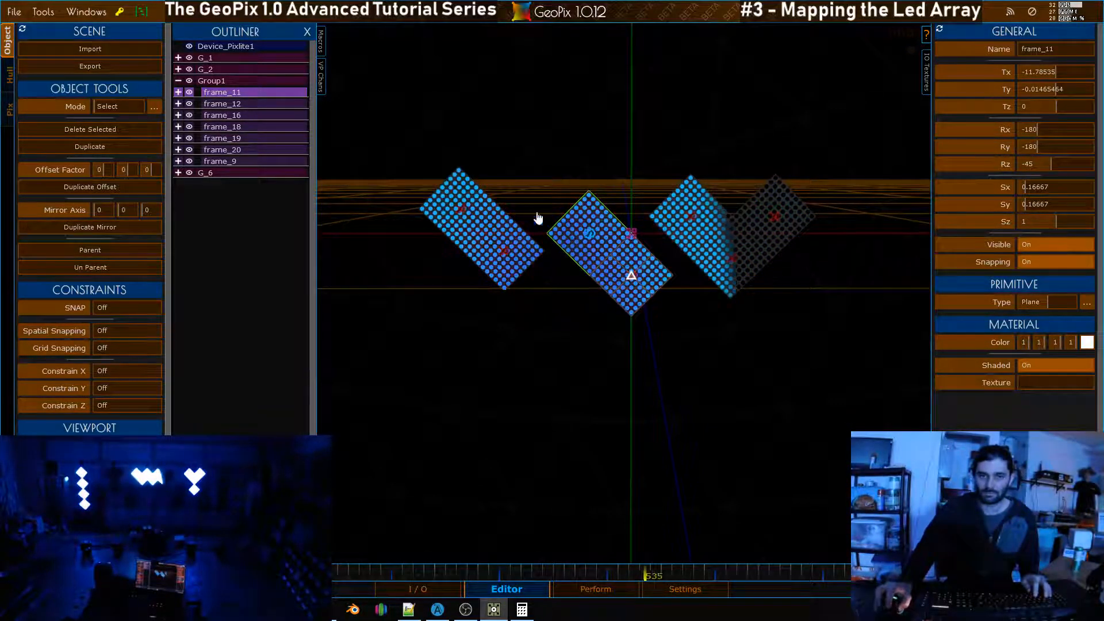
Snap the right corner of frame_12 onto the corner shared by frame_11 and frame_16
left_click(251, 104)
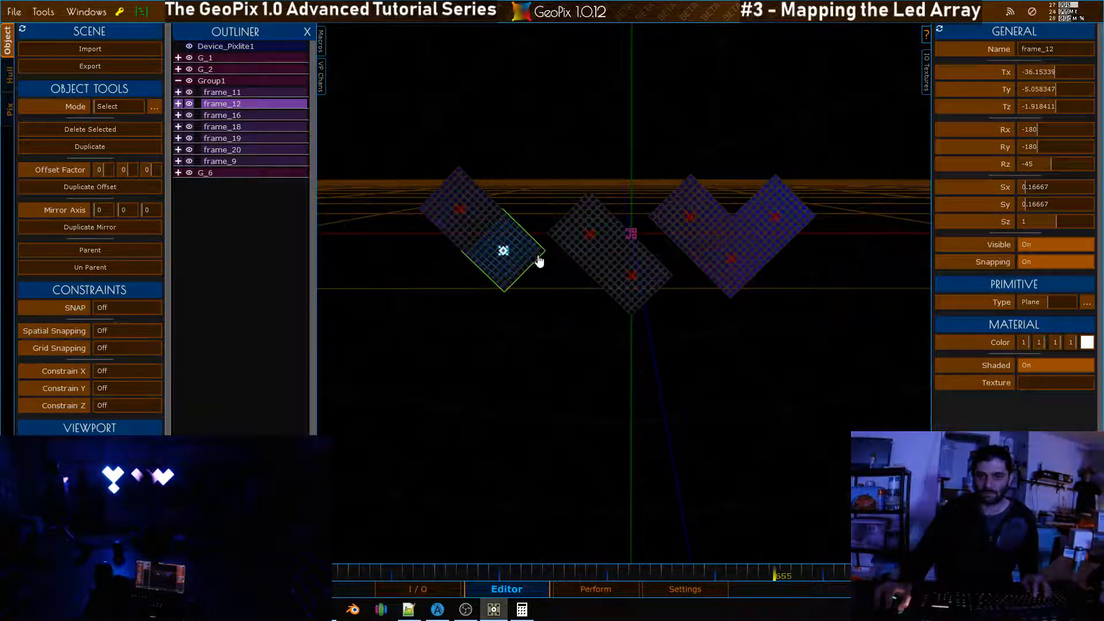
key("s")
left_click_drag(544, 253, 588, 275)
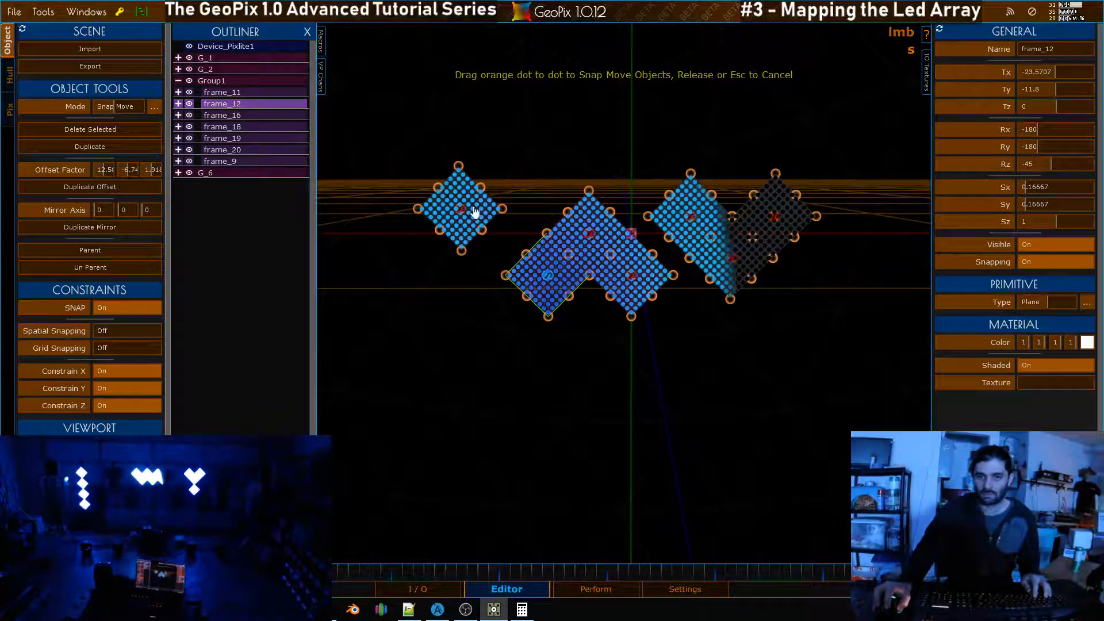
Snap the right corner of frame_9 onto the corner shared by frame_11 and frame_12 to complete the left half of the zigzag
left_click(236, 115)
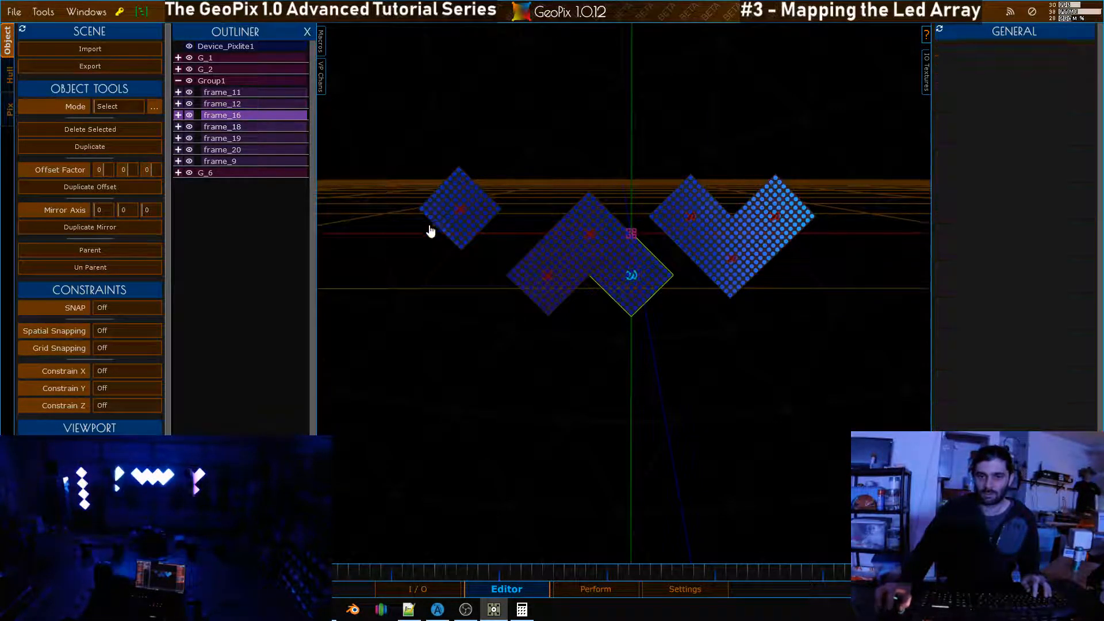
left_click(246, 139)
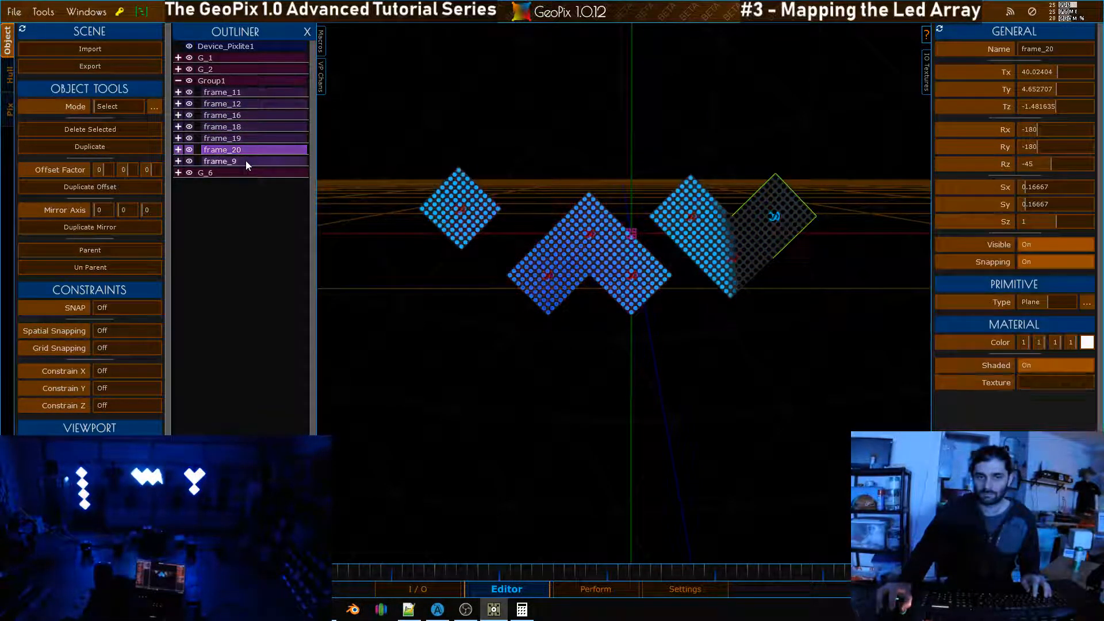
left_click(246, 161)
key("s")
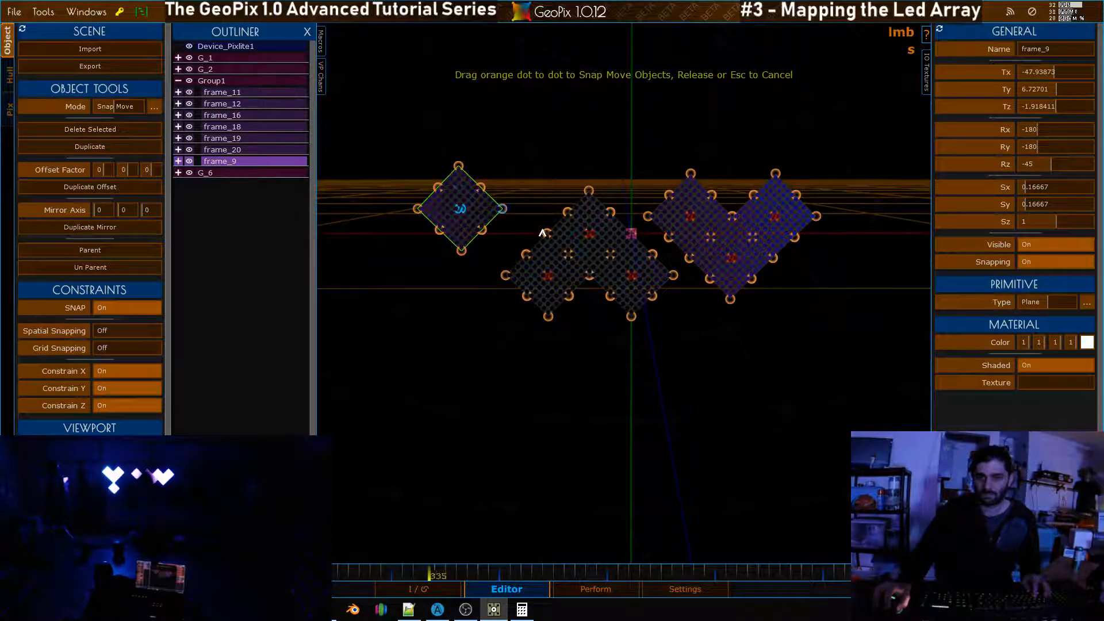
key("Escape")
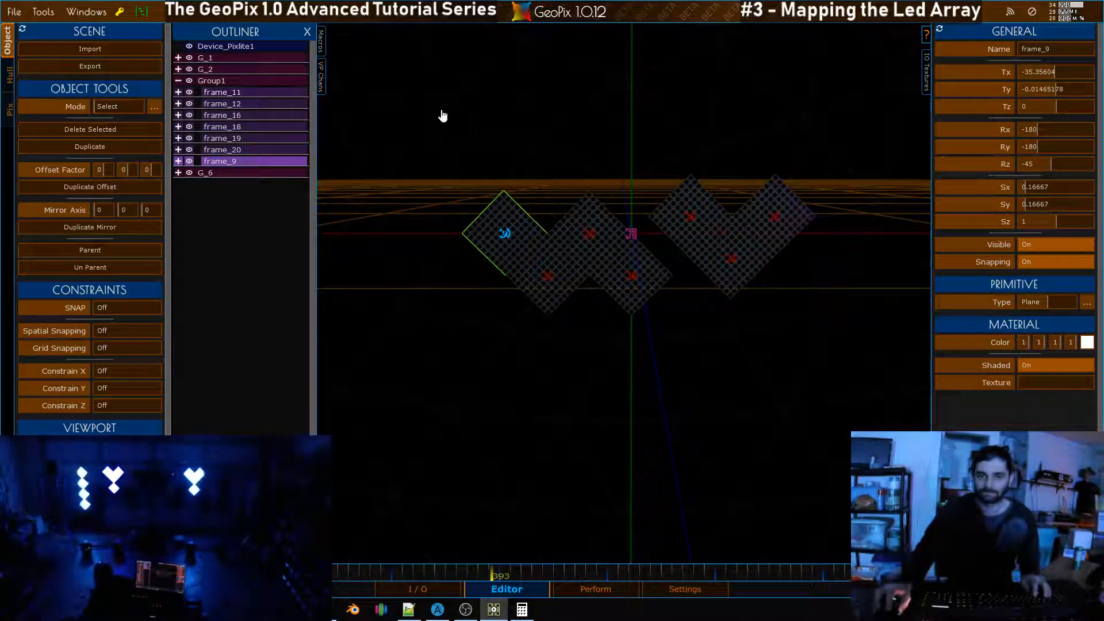
Snap the left corner of frame_18 onto the right corner of frame_16
left_click(219, 93)
left_click(226, 103)
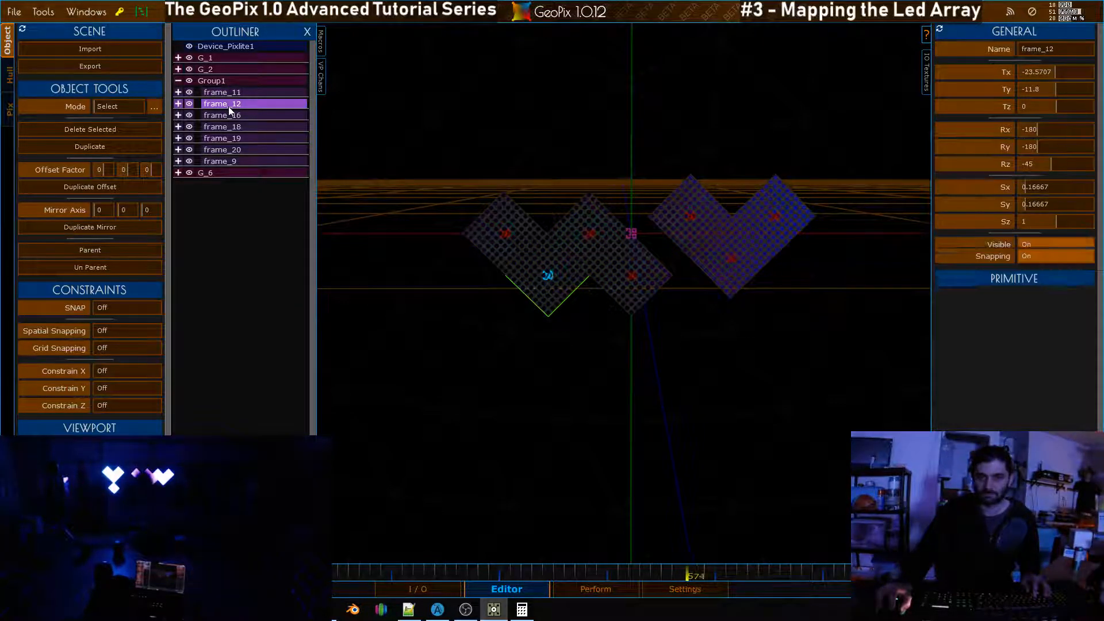
left_click(229, 115)
left_click(233, 127)
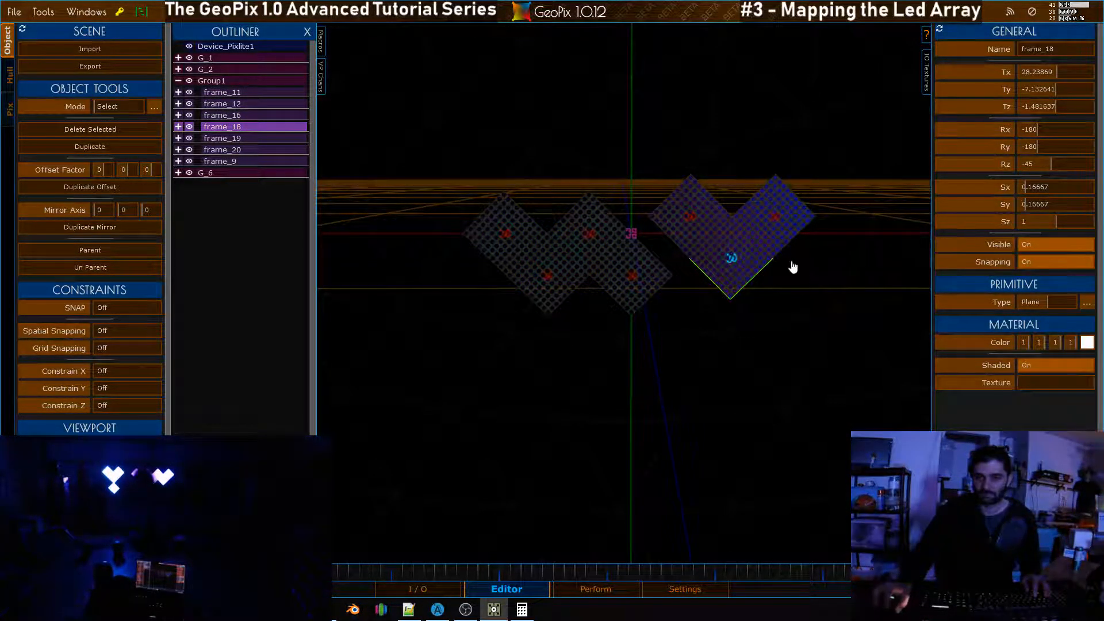
key("s")
key("Escape")
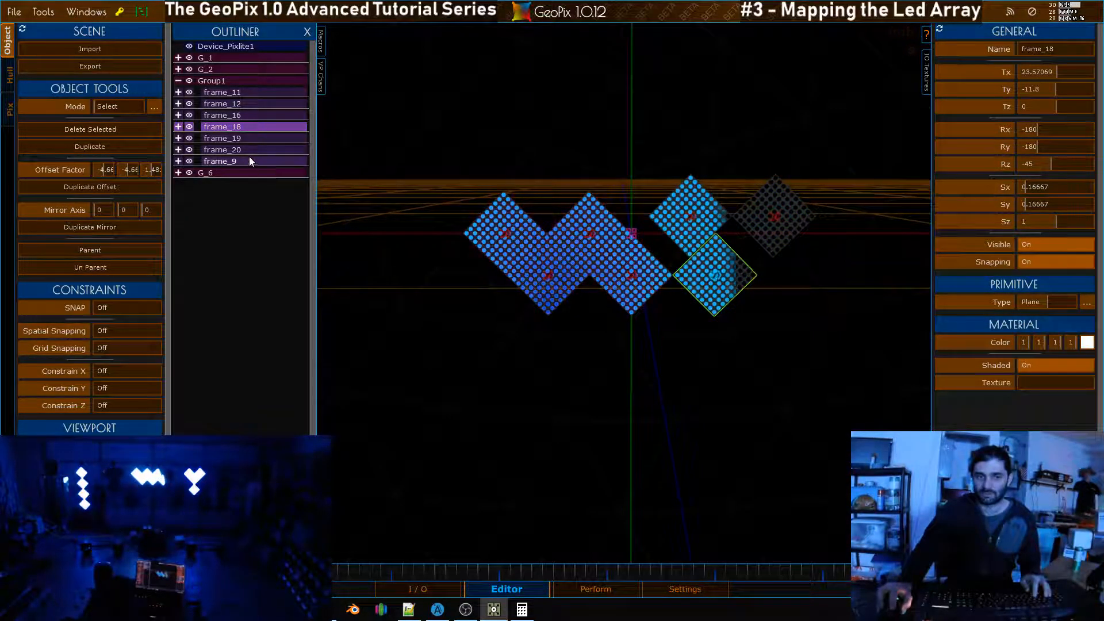
Move frame_19 above the row and snap its bottom corner onto the corner shared by frame_16 and frame_18
key("s")
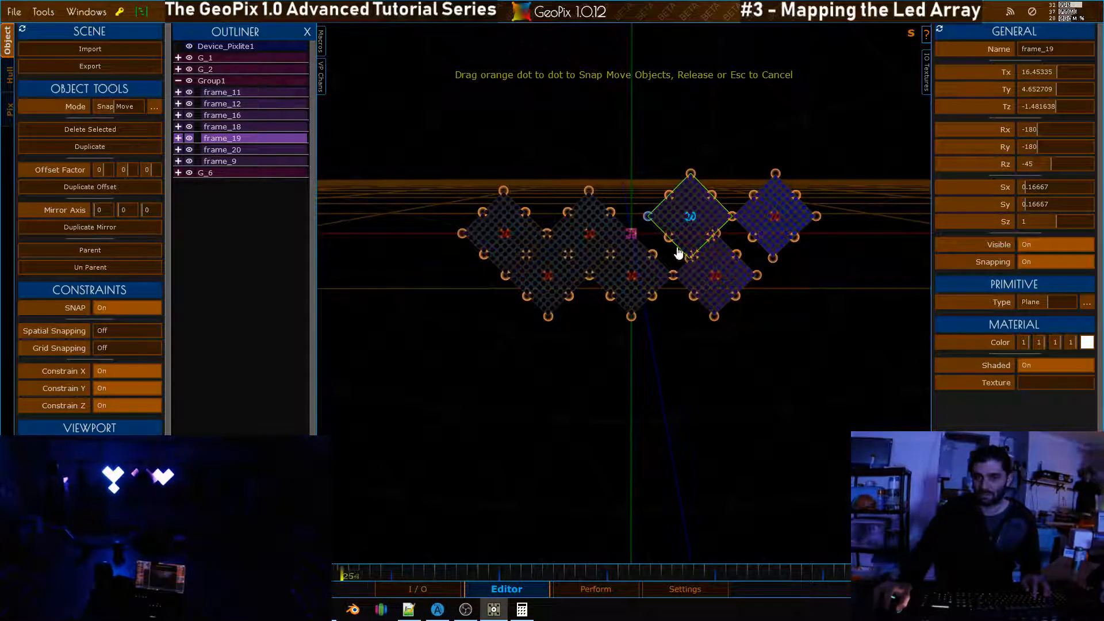
left_click_drag(689, 217, 672, 177)
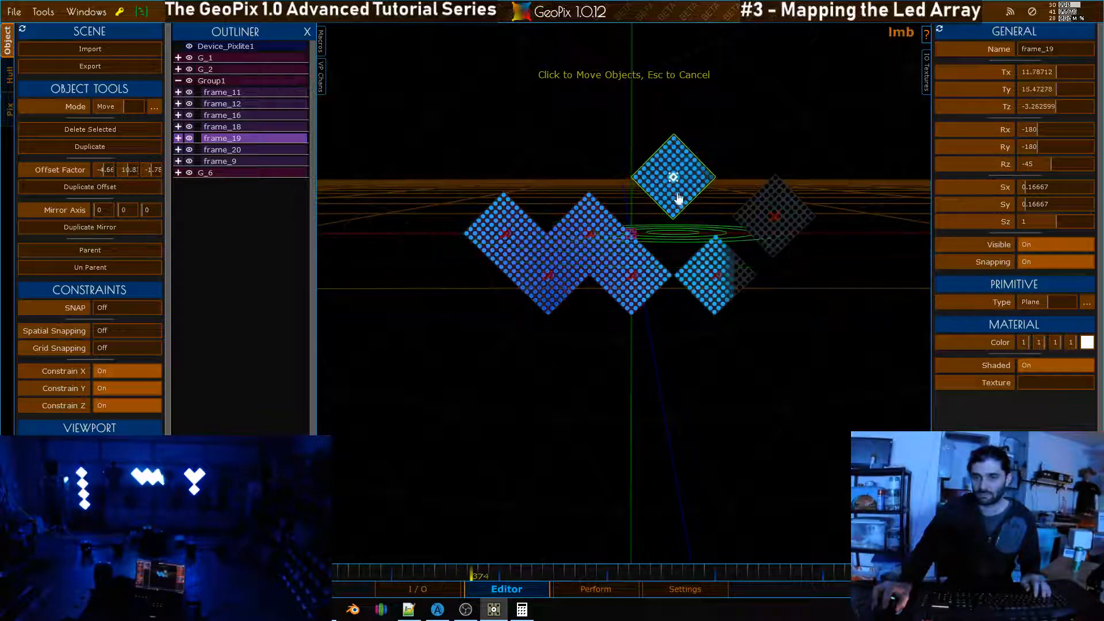
key("s")
left_click_drag(674, 222, 672, 275)
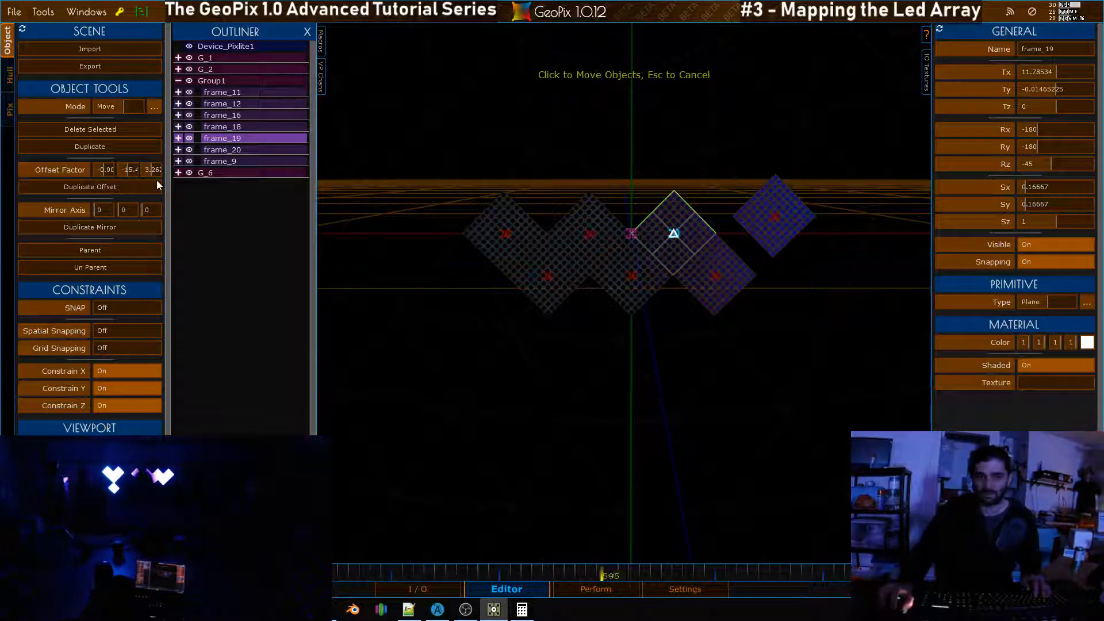
Snap the bottom corner of frame_20 onto the right corner of frame_18
left_click(220, 151)
key("s")
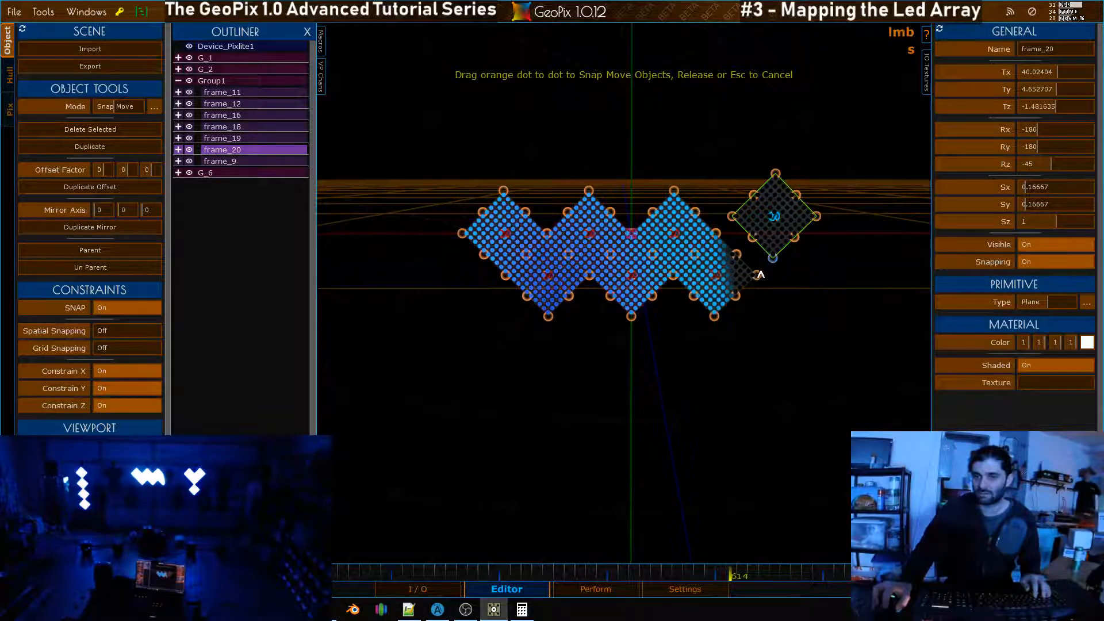
left_click_drag(759, 270, 759, 276)
Collapse Group1 in the outliner and rename it G_3
left_click_drag(552, 165, 689, 231, "alt")
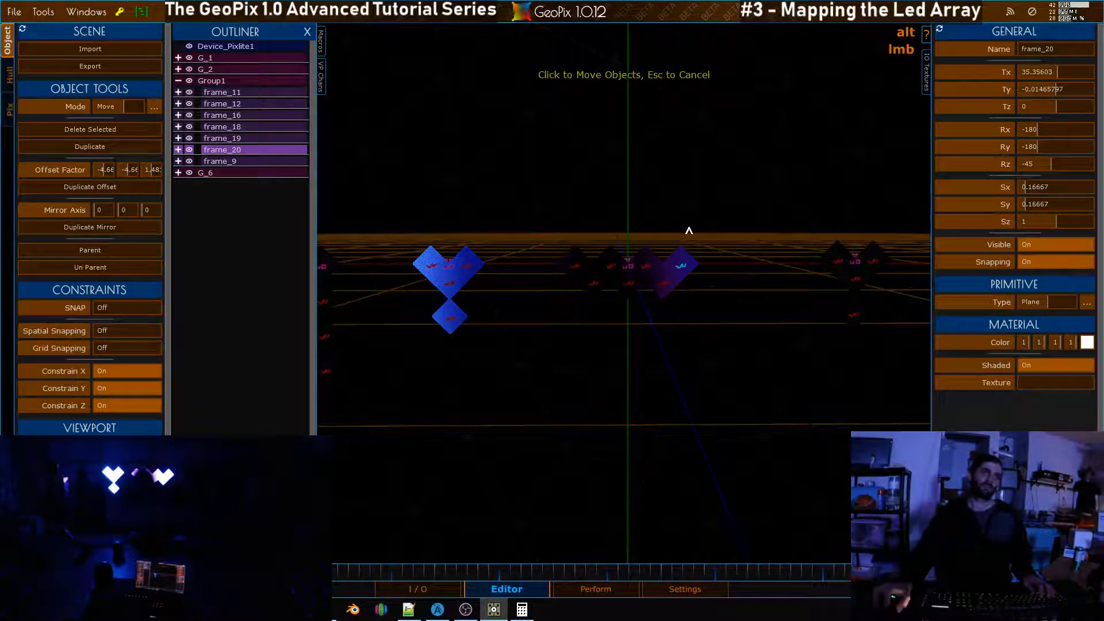
left_click_drag(671, 212, 672, 266, "alt")
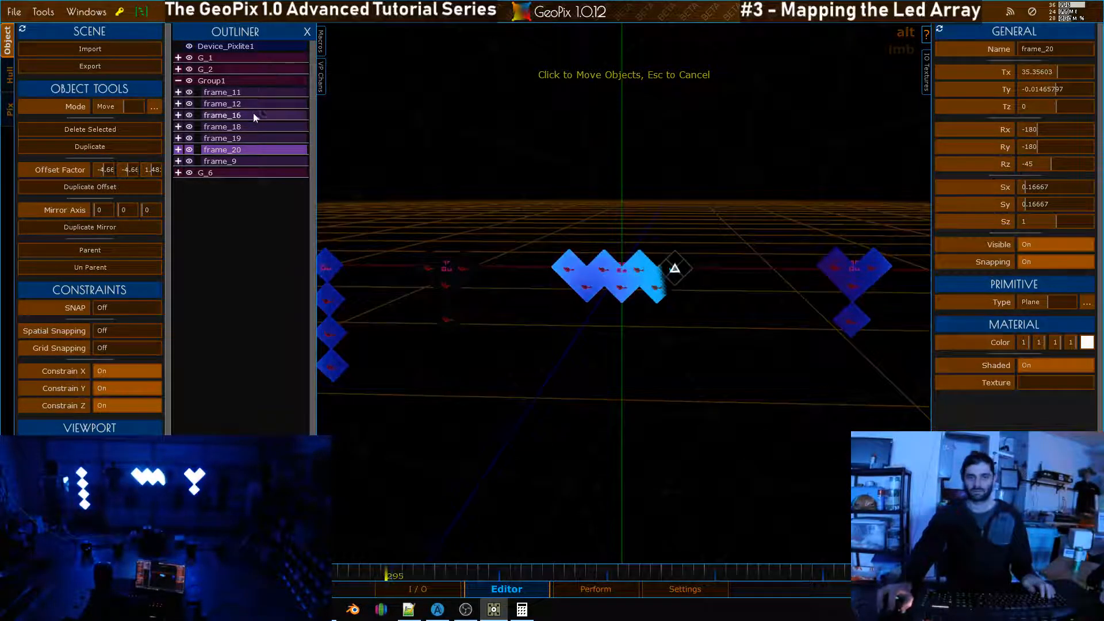
left_click(210, 81)
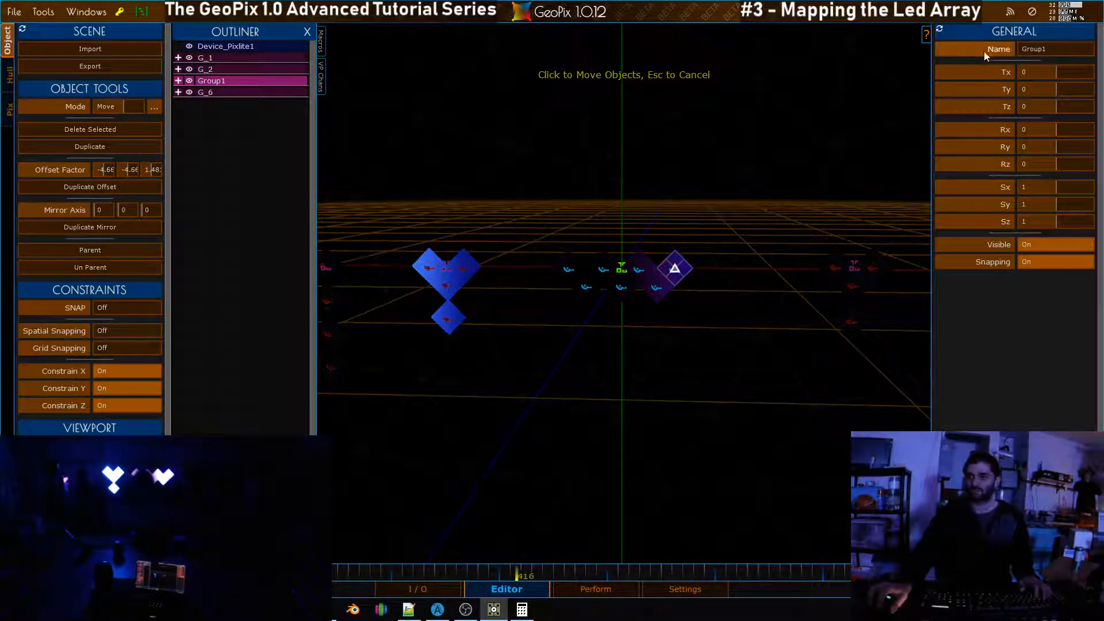
left_click(1057, 50)
key("BackSpace")
key("BackSpace")
key("BackSpace")
key("BackSpace")
key("BackSpace")
key("BackSpace")
type("G_")
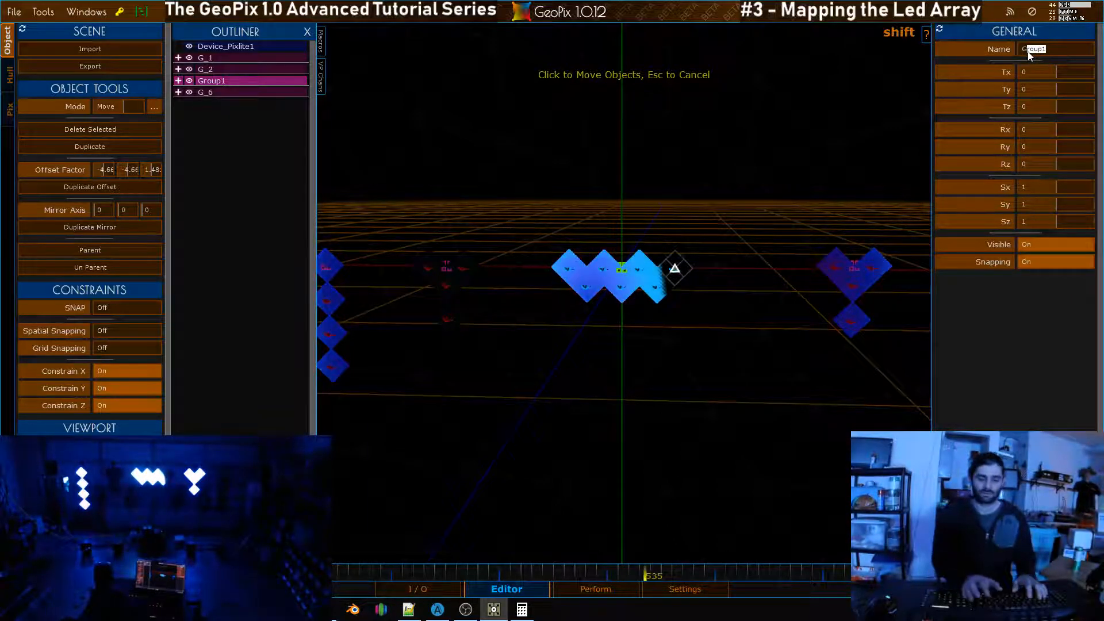
type("3")
key("Return")
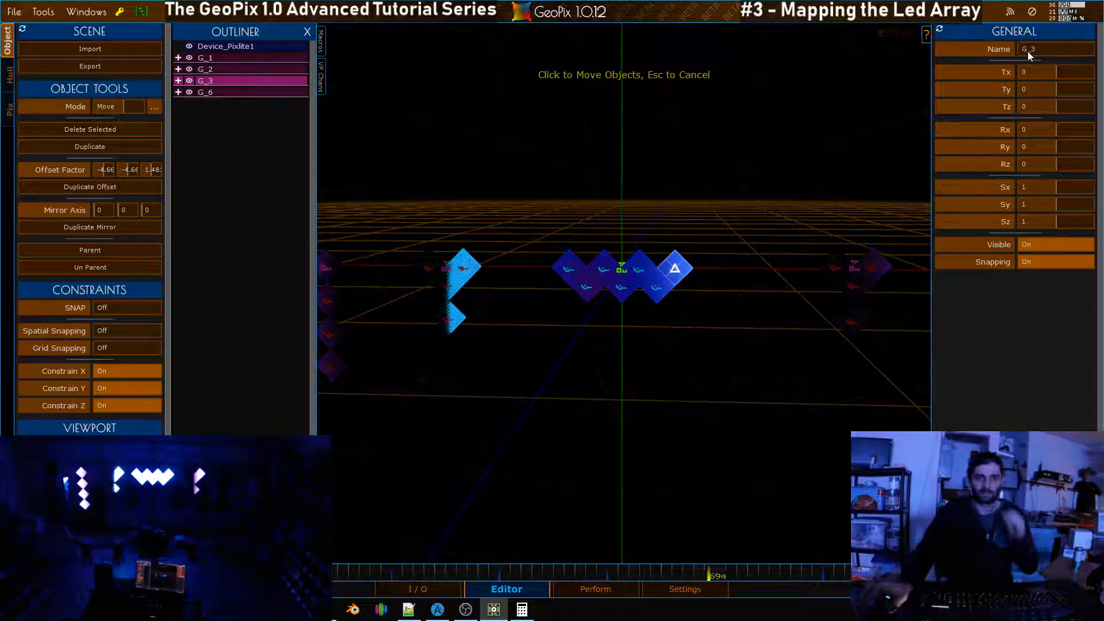
Move group G_6 to about 119.4 in X and reset its Y and Z position to 0
left_click(213, 92)
scroll(759, 174, "down", 3)
right_click_drag(759, 174, 718, 173, "alt")
scroll(718, 174, "down", 4)
scroll(718, 174, "down", 3, "alt")
scroll(649, 213, "up", 5, "alt")
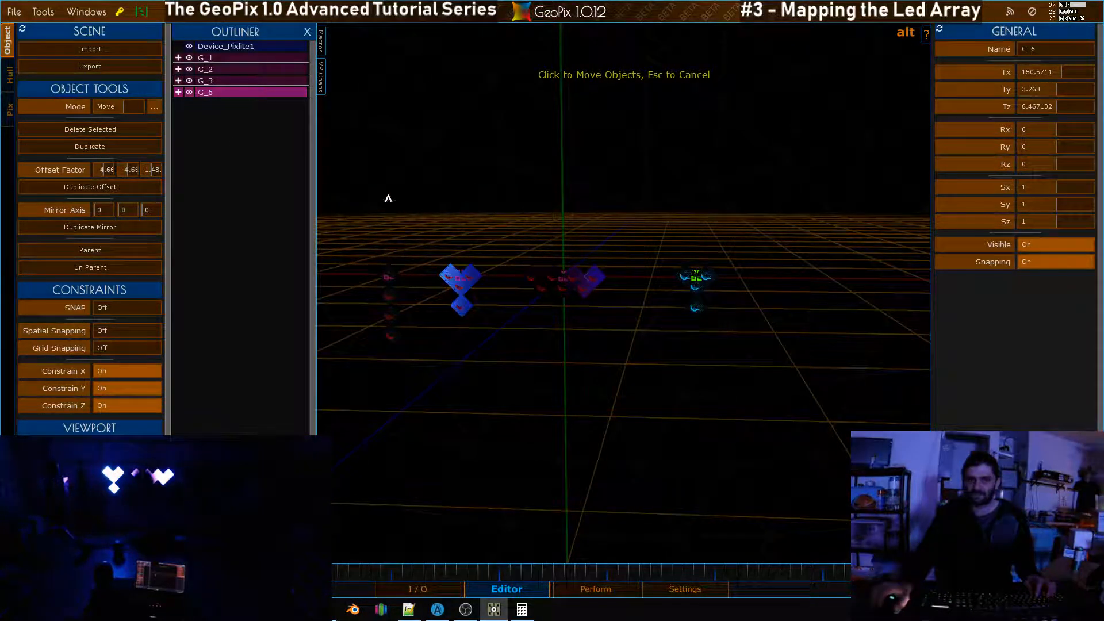
left_click(178, 92)
left_click(178, 92)
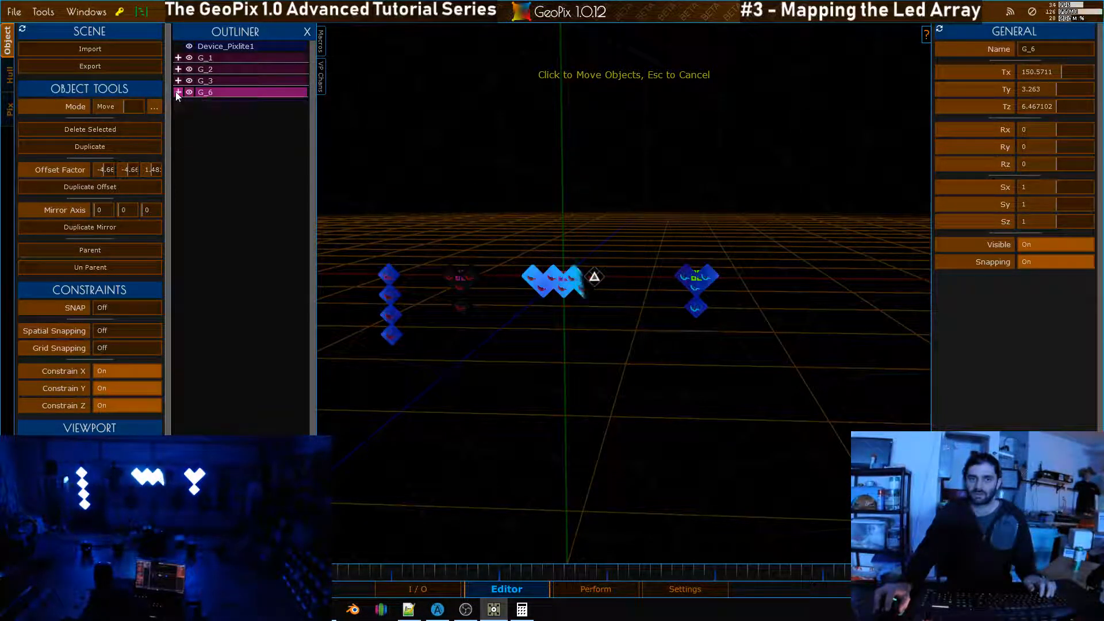
left_click_drag(643, 302, 655, 310, "alt")
left_click_drag(566, 233, 662, 231, "alt")
right_click(995, 105)
left_click_drag(665, 182, 1060, 73, "alt")
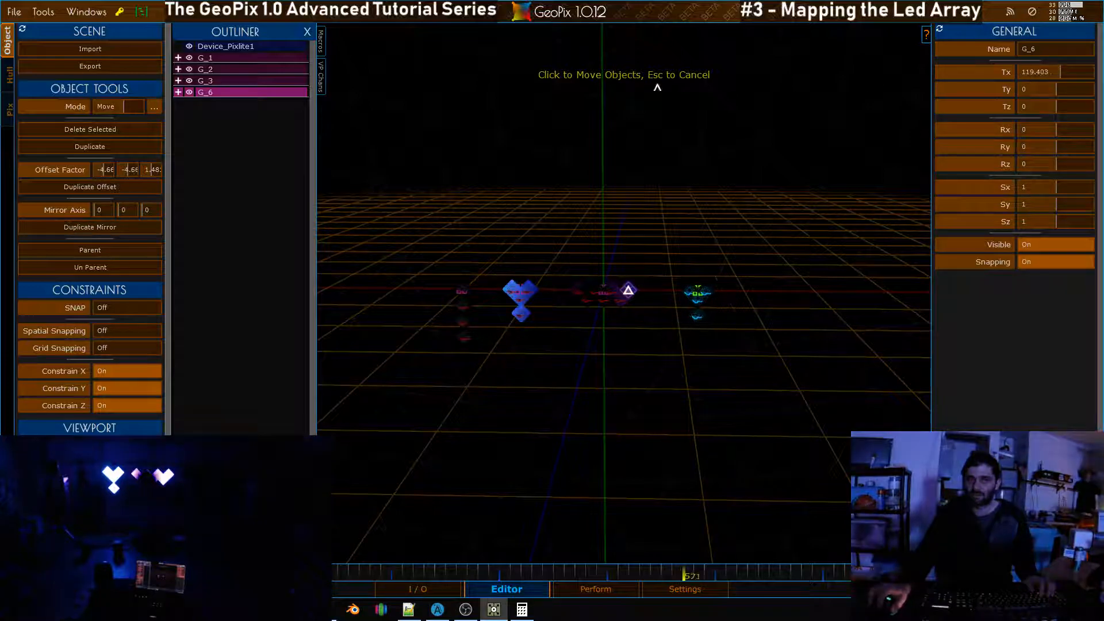
Rename group G_6 to G_4 and set its X position to 100
key("BackSpace")
type("4")
key("Return")
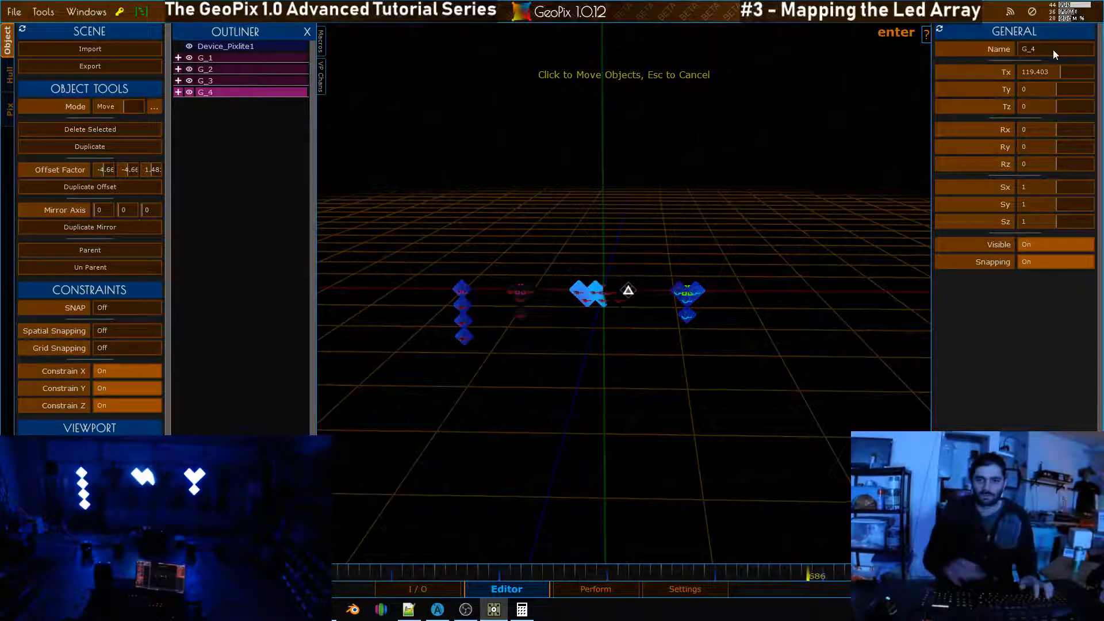
left_click(1000, 69)
type("100")
key("Return")
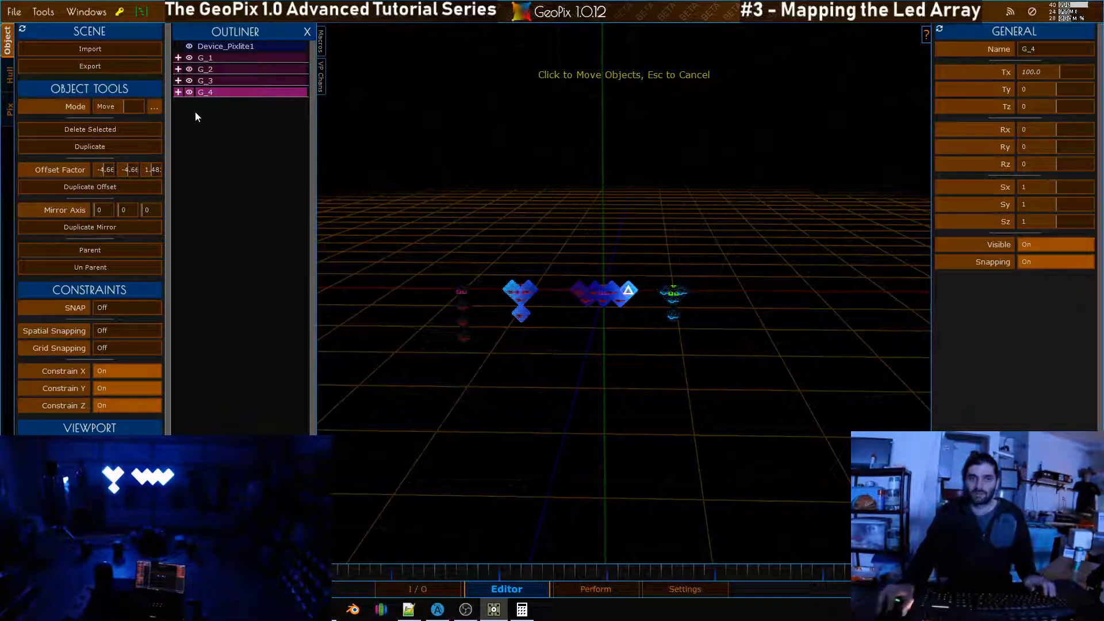
Set the X position of group G_2 to -100
left_click(212, 69)
left_click(998, 69)
type("-100")
key("Return")
left_click_drag(594, 259, 593, 260, "alt")
Try X positions of -200 and -150 for group G_1, and settle on -175
left_click(215, 59)
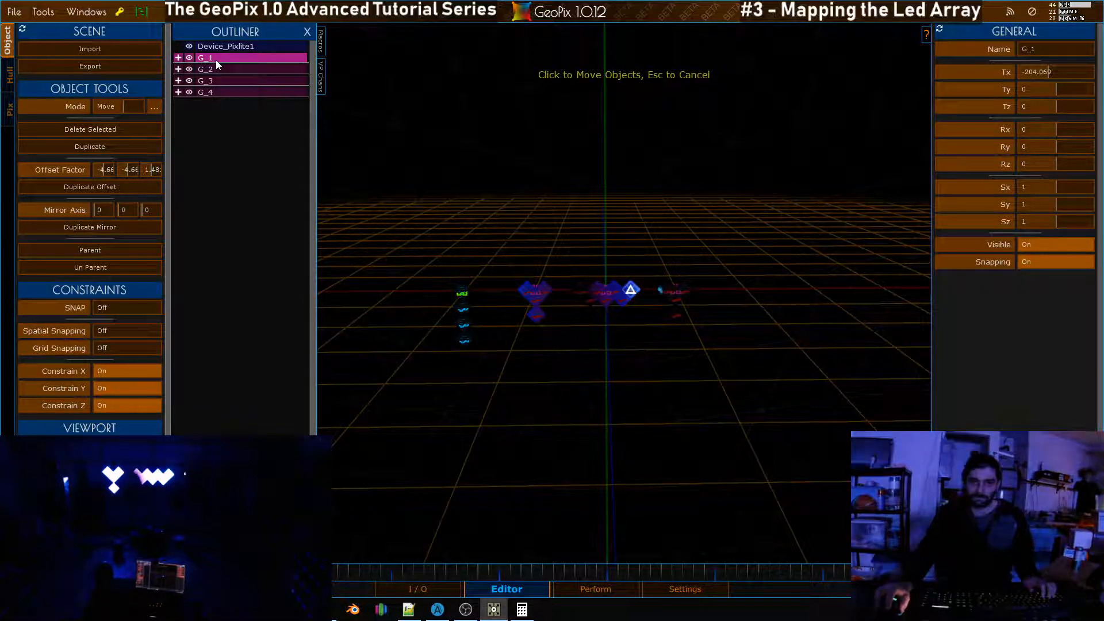
type("-")
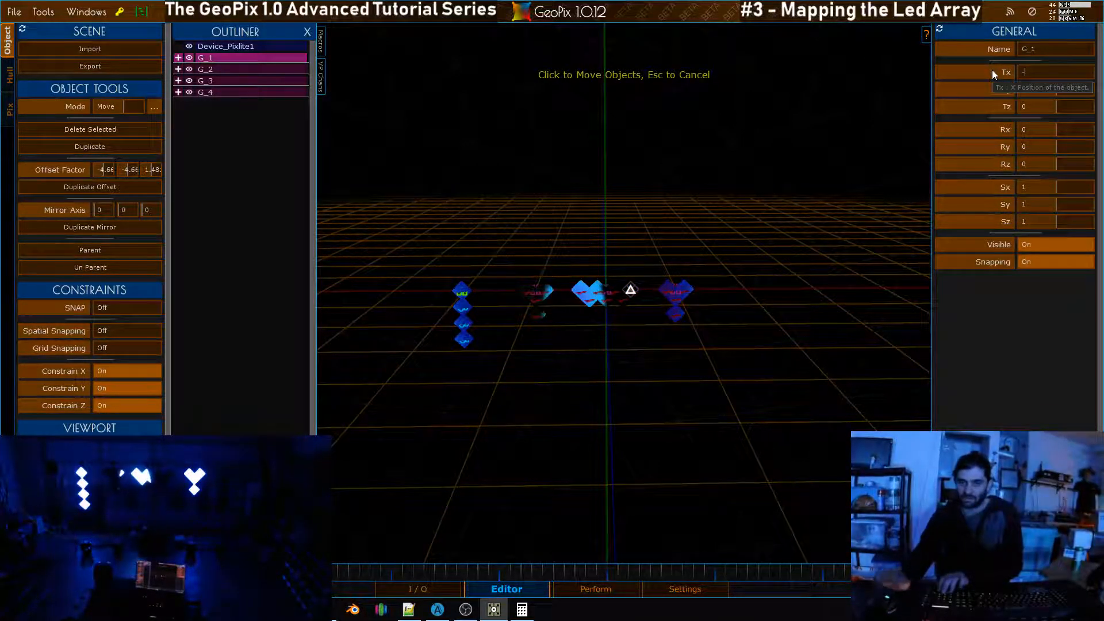
type("200")
key("Return")
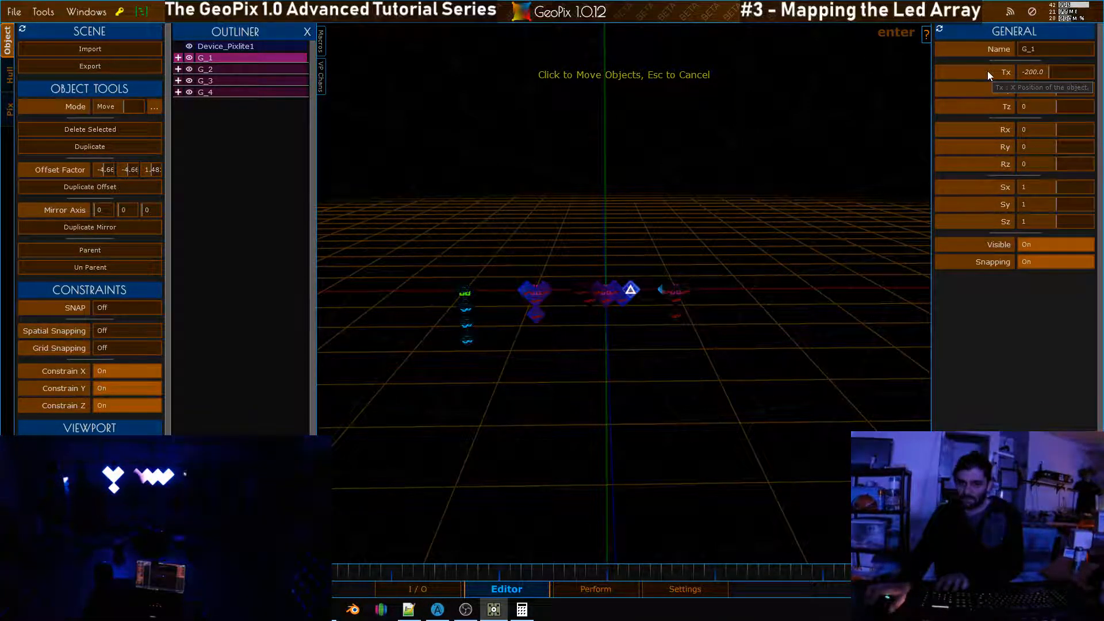
type("-150")
key("Return")
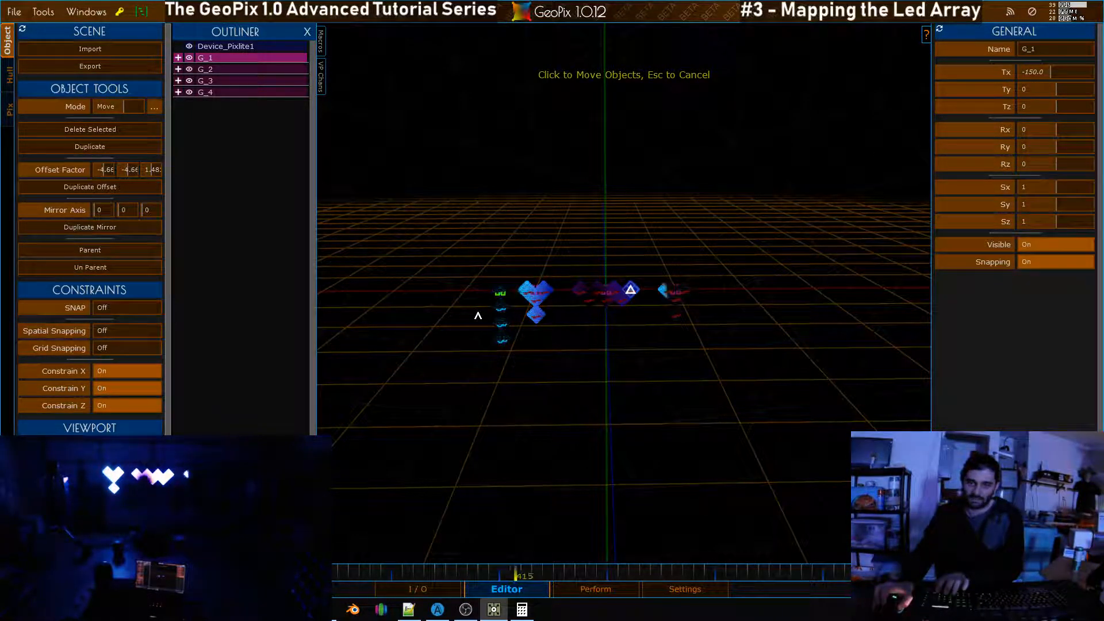
type("-175")
key("Return")
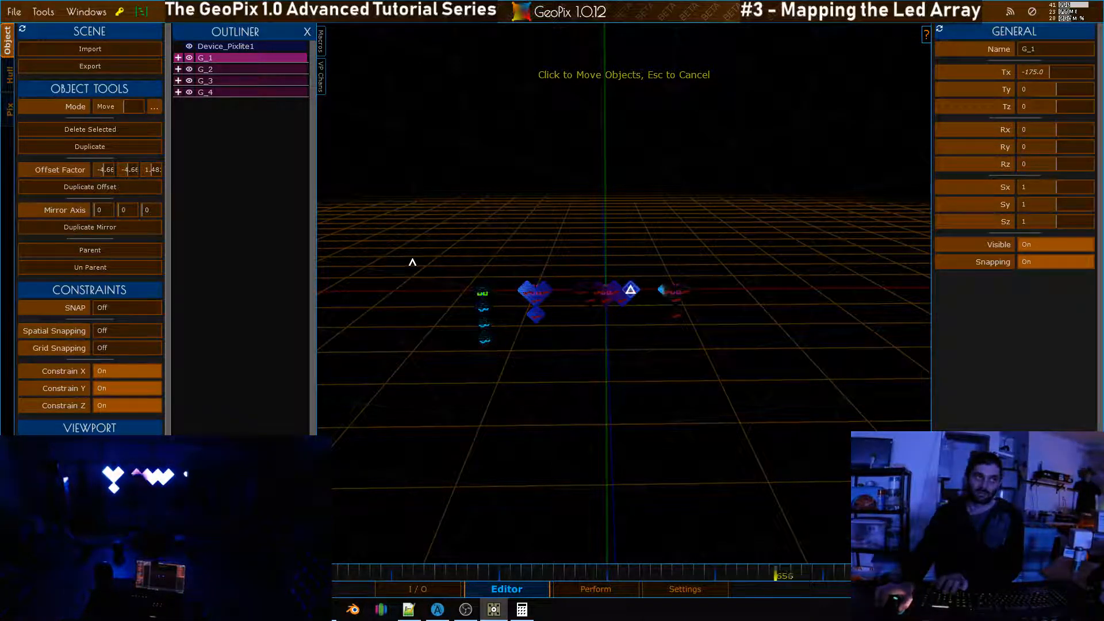
left_click_drag(604, 371, 591, 378, "alt")
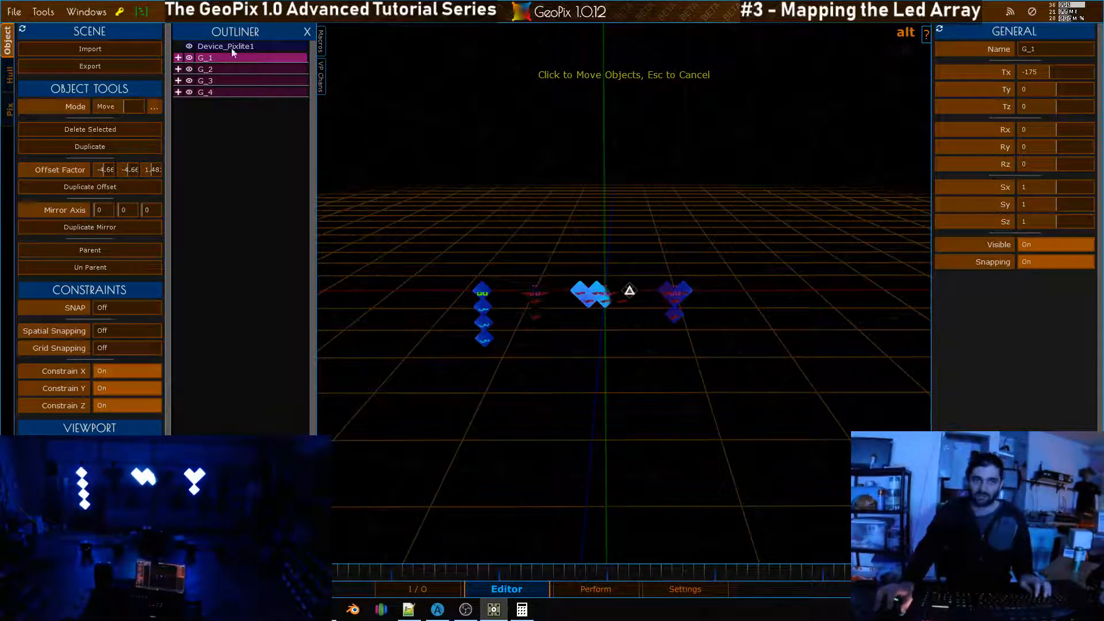
Duplicate group G_1 with its frames, snap the copy across the array and reset its X, Y and Z position to 0
left_click_drag(609, 253, 554, 349, "alt")
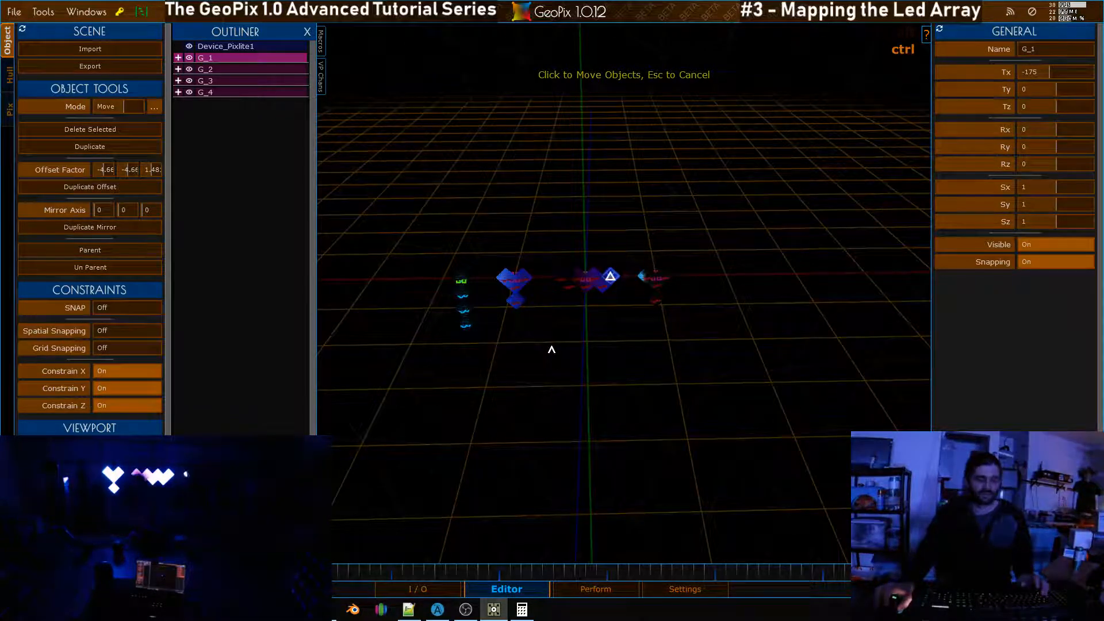
key("ctrl+d")
key("s")
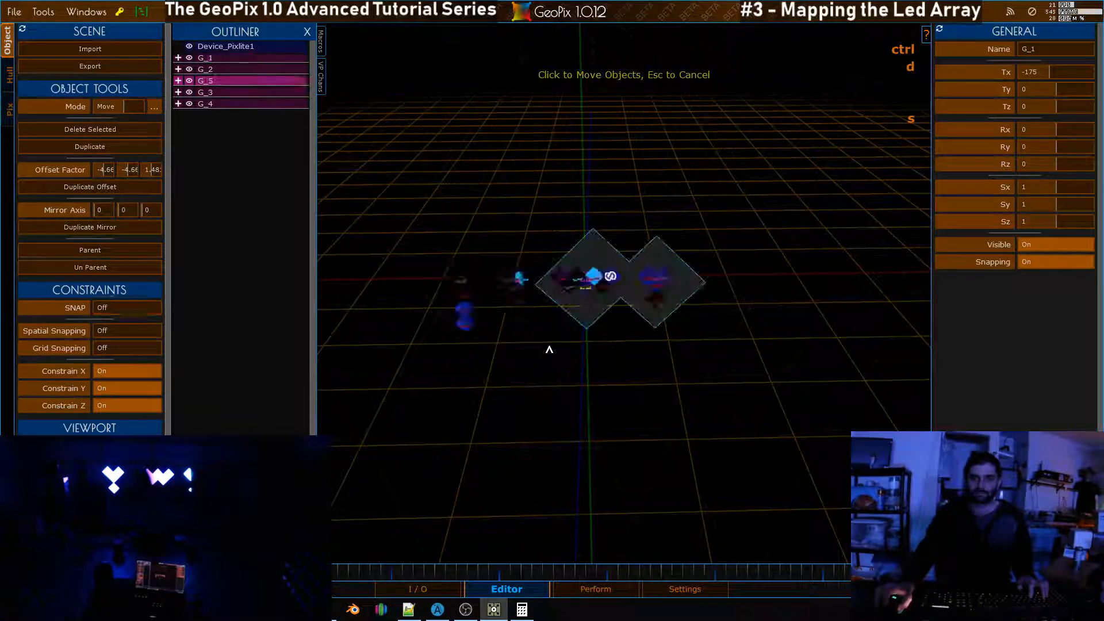
left_click_drag(636, 361, 716, 368)
right_click(1007, 73)
right_click(1006, 88)
right_click(1007, 105)
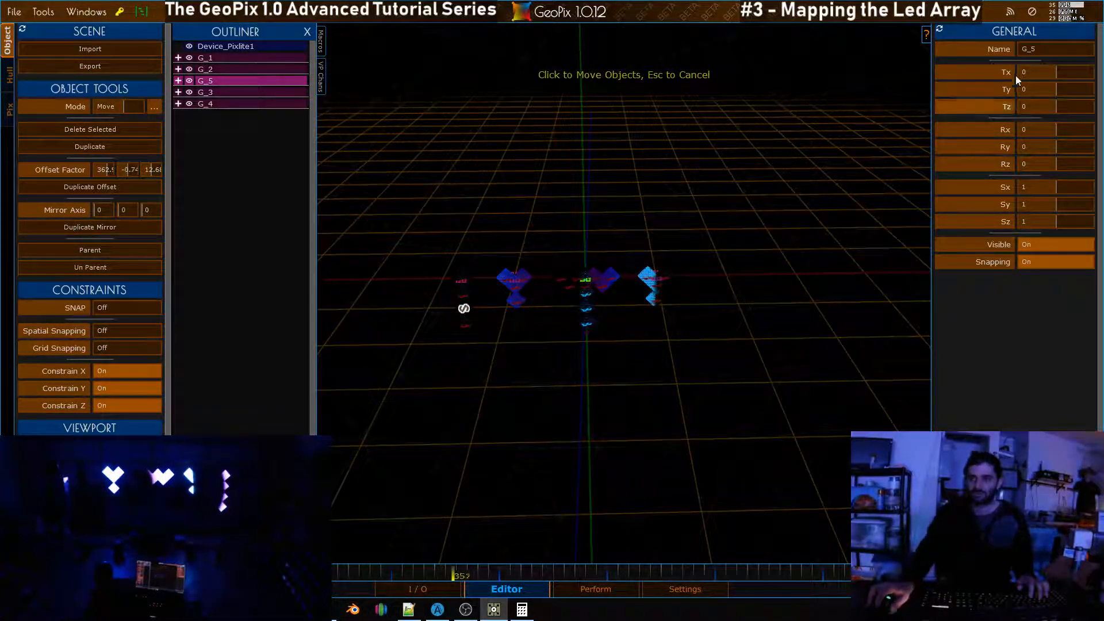
Set the X position of the duplicated group G_5 to 175
left_click_drag(1060, 73, 1063, 74)
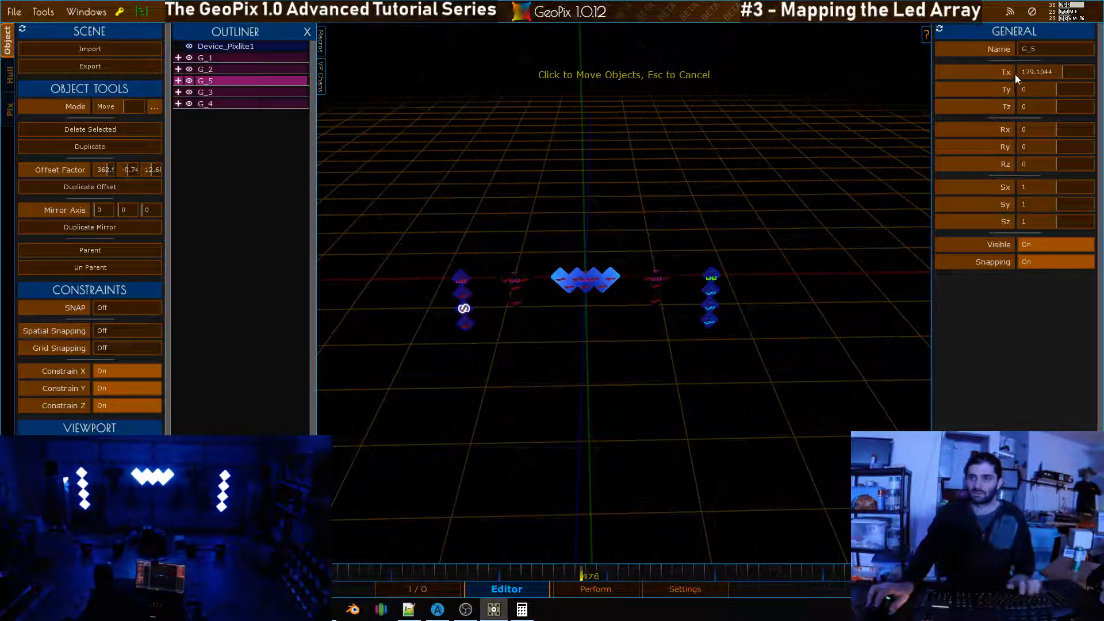
left_click(1009, 73)
type("175")
key("Return")
right_click_drag(587, 399, 662, 334, "alt")
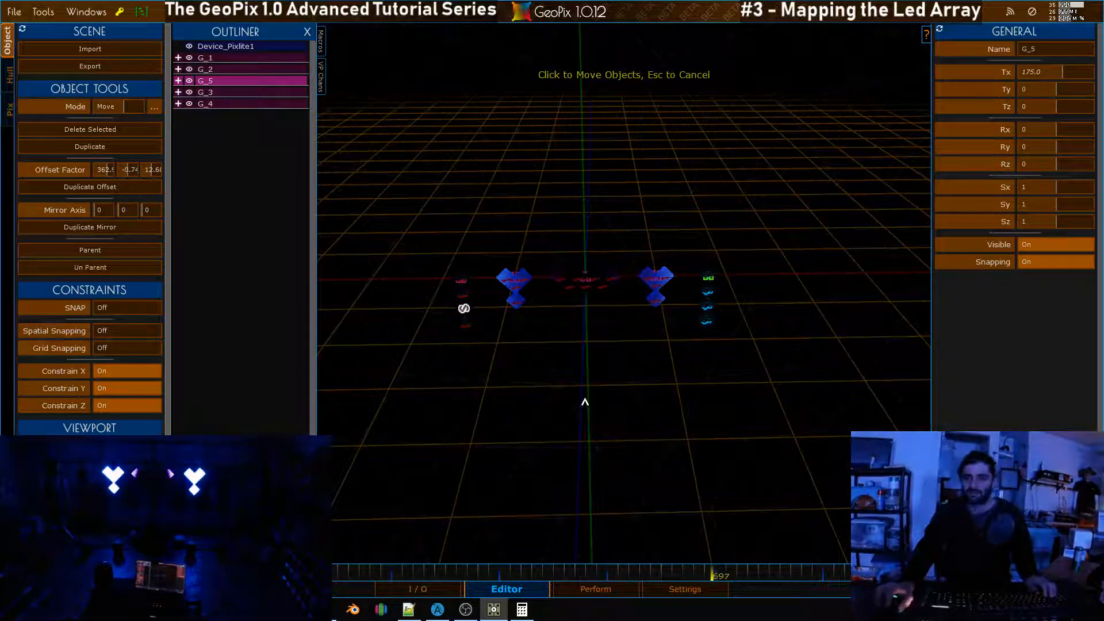
mouse_move(662, 334)
left_mouse_down("alt")
mouse_move(671, 348)
mouse_move(656, 349)
left_mouse_up("alt")
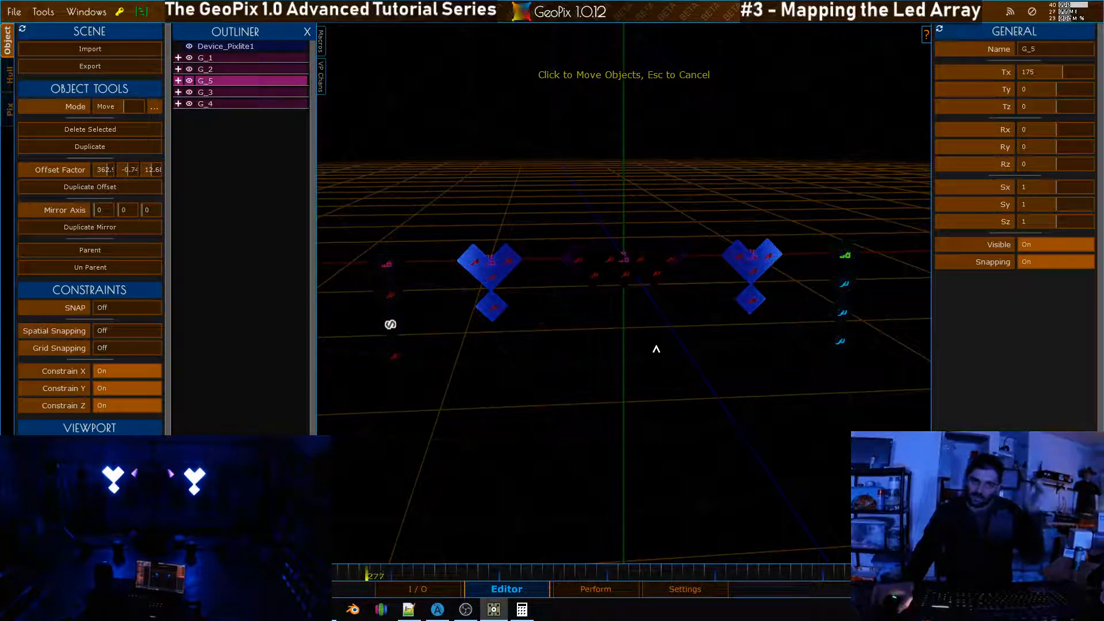
left_click_drag(656, 349, 700, 350, "alt")
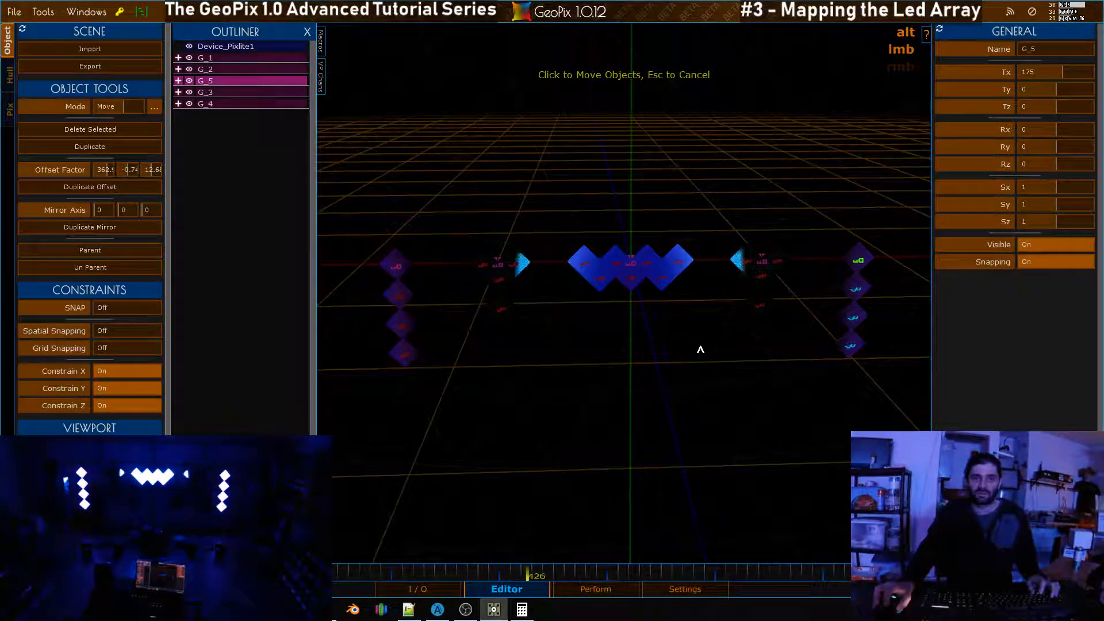
Group G_1, G_2, G_5, G_3 and G_4 under one new parent group and leave Move mode
left_click(216, 58, "shift")
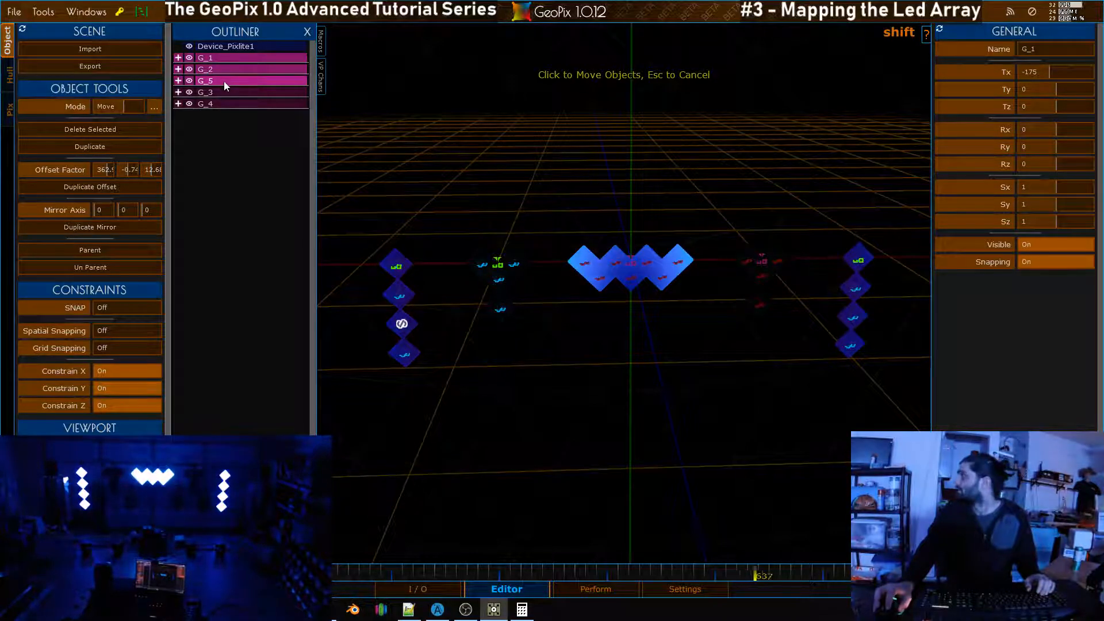
left_click(223, 92, "shift")
left_click(224, 104, "shift")
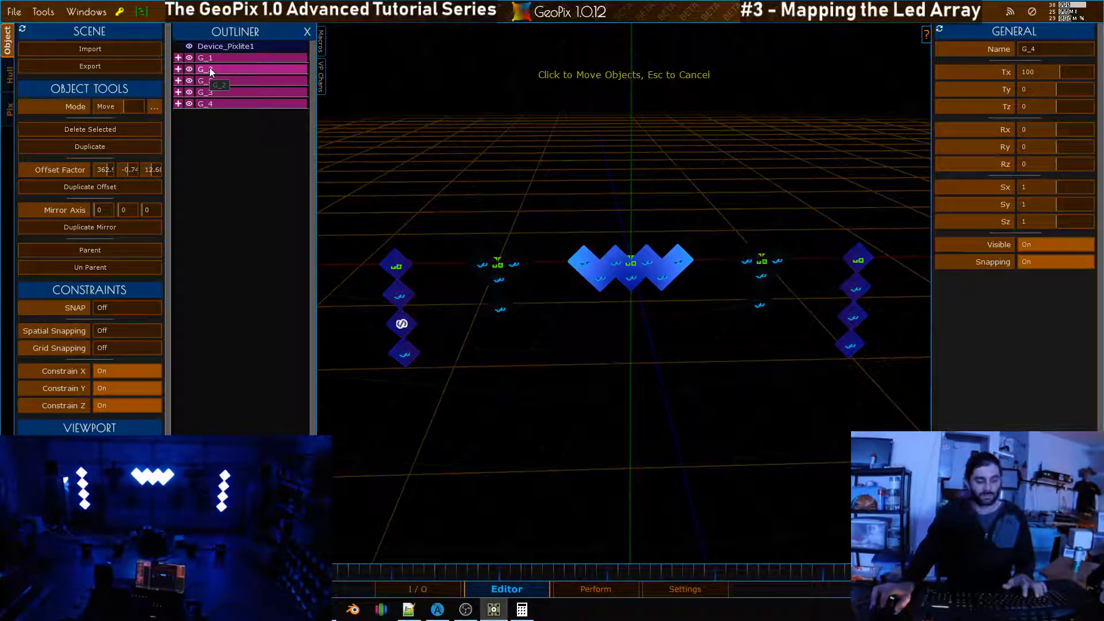
key("ctrl+g")
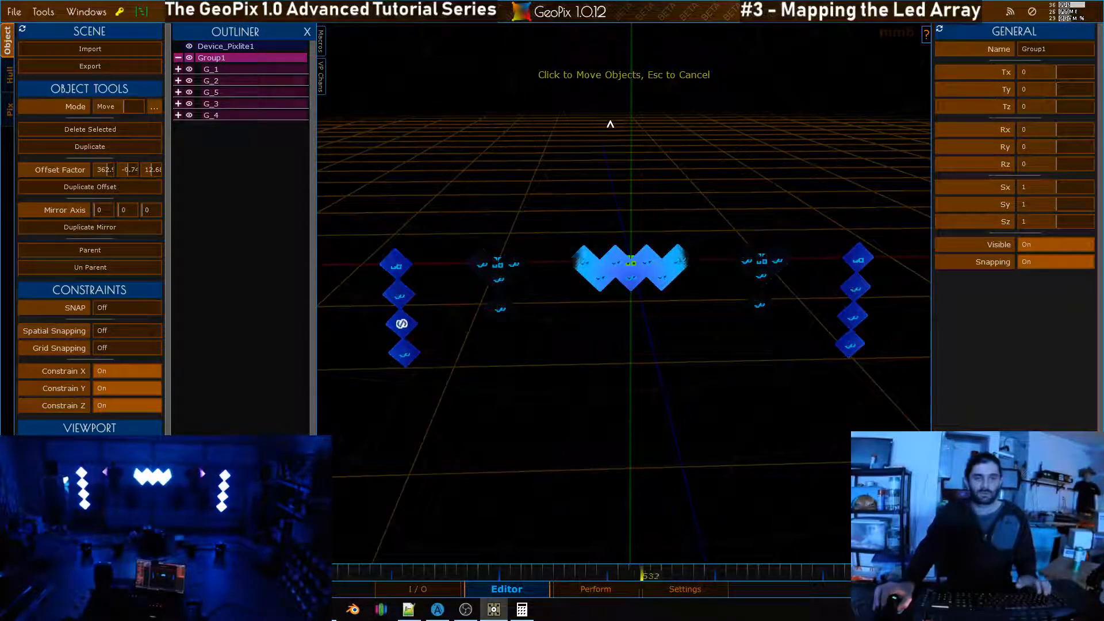
key("Escape")
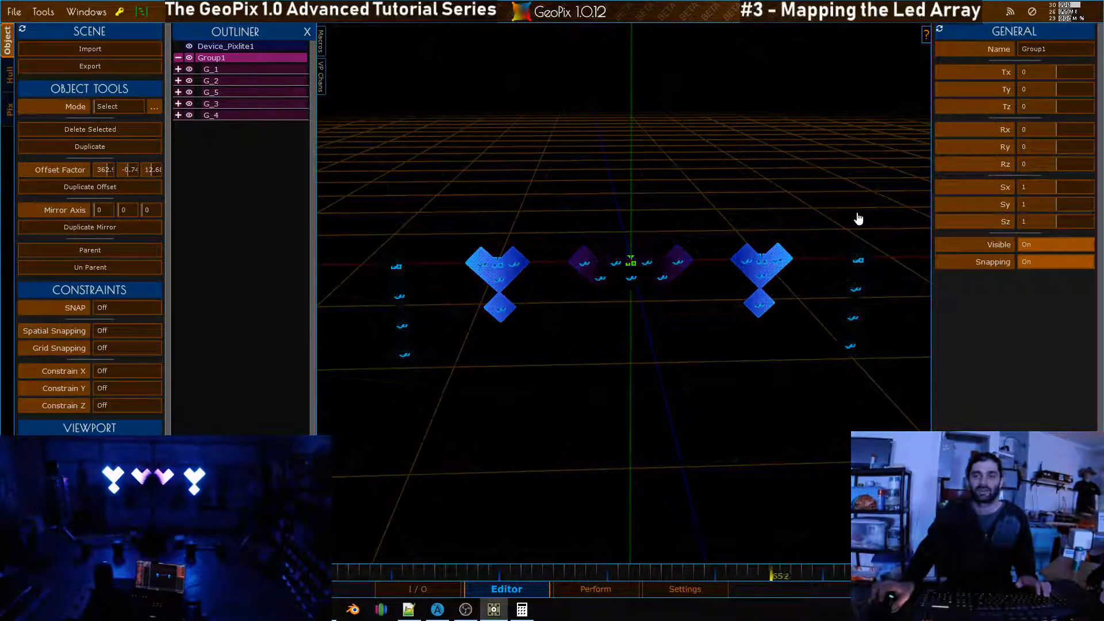
Rename the new parent group G_Diamonds and collapse it in the outliner
left_click(1066, 50)
key("BackSpace")
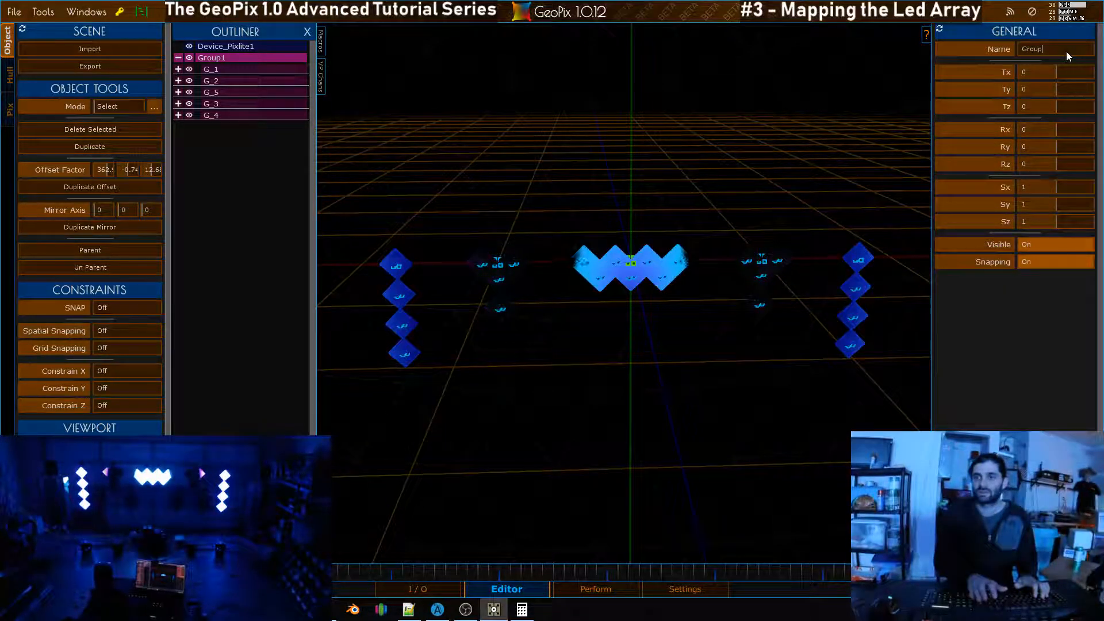
key("BackSpace")
key("BackSpace")
key("BackSpace")
key("BackSpace")
key("BackSpace")
type("D")
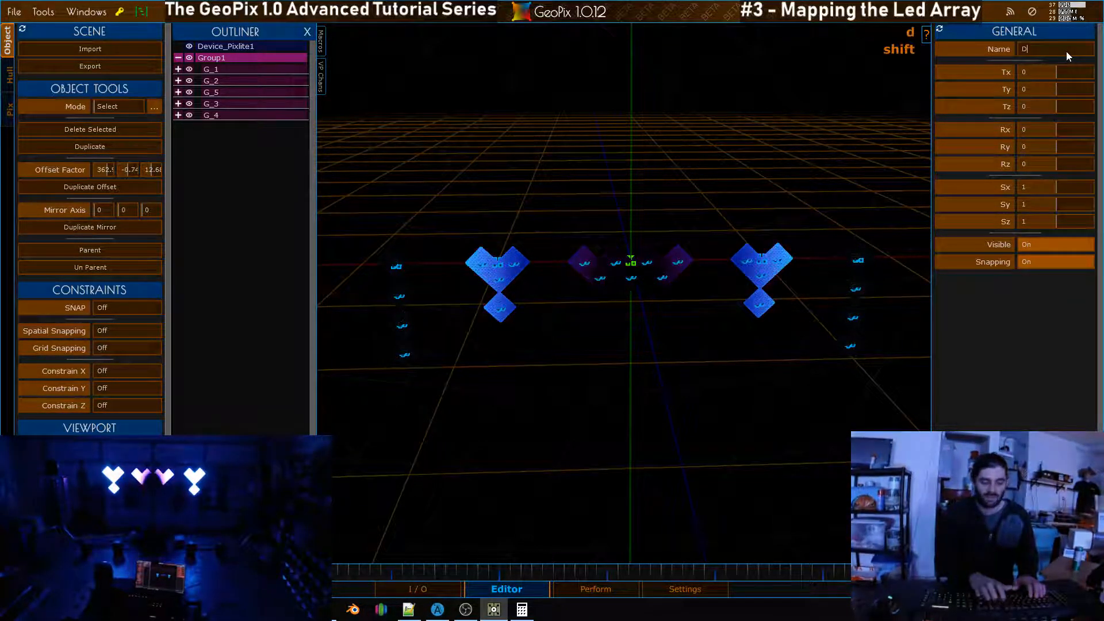
type("iamonds")
key("Return")
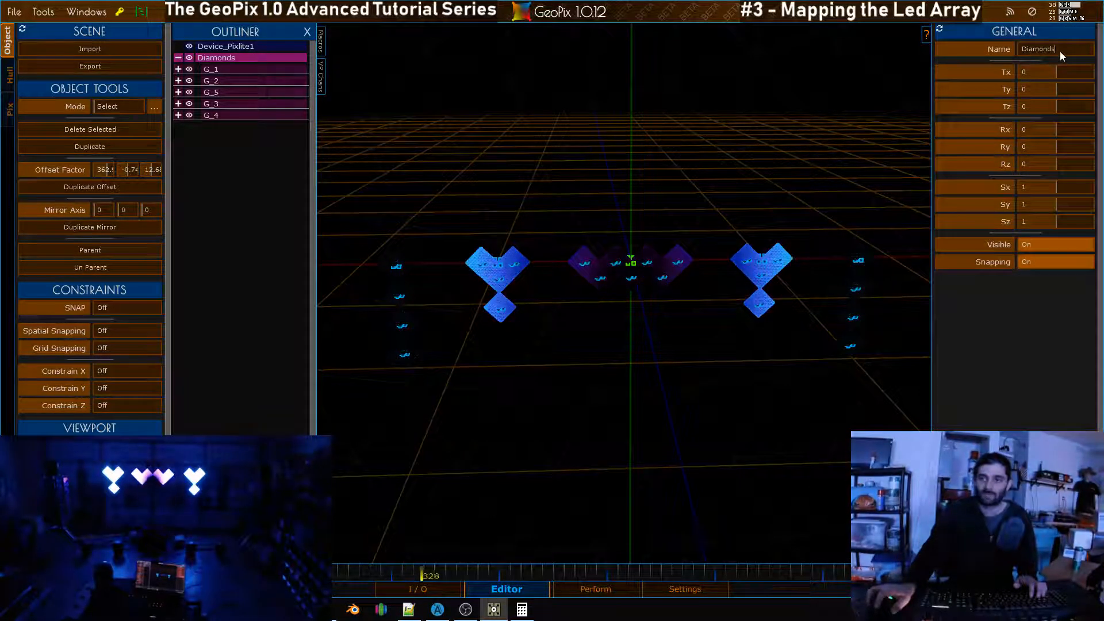
key("Home")
type("G_")
key("Return")
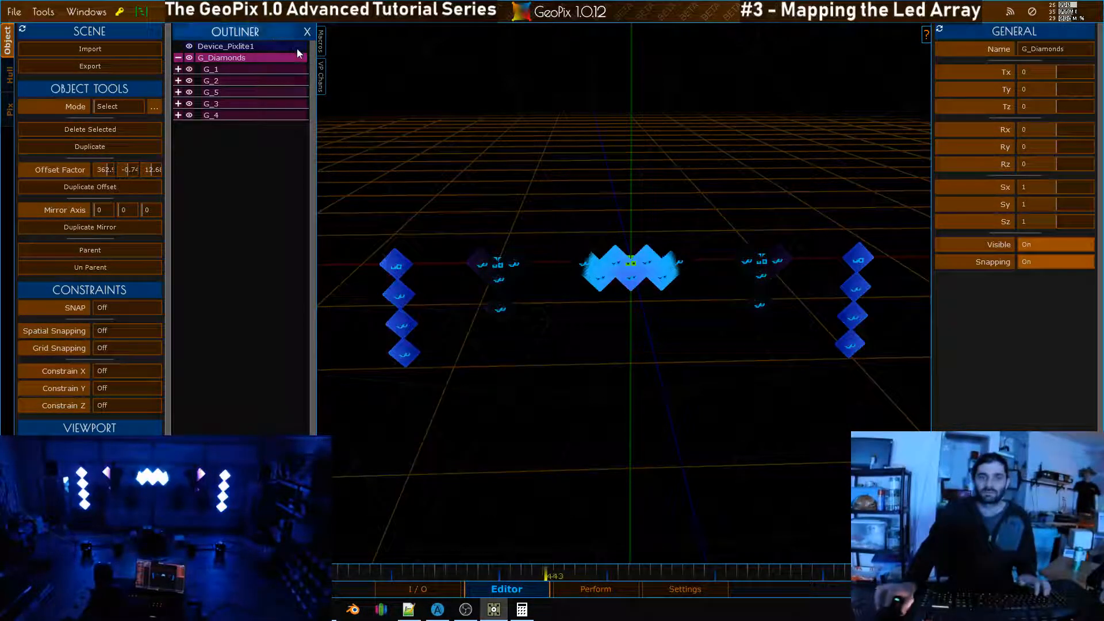
left_click(179, 59)
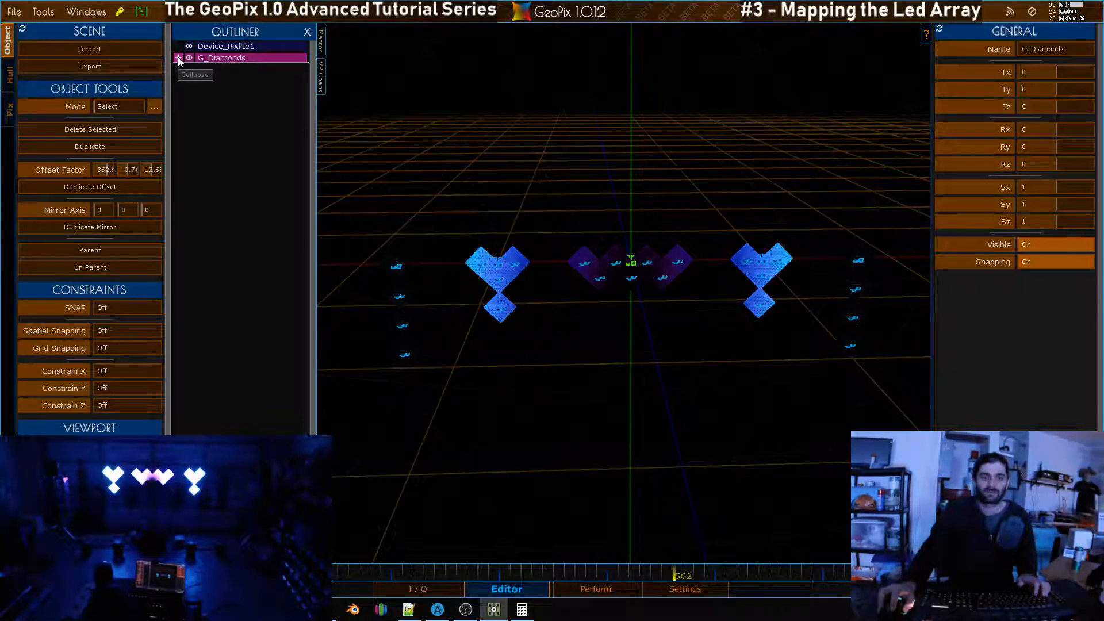
Expand the whole G_Diamonds hierarchy and delete the generator objects of all its fixtures
left_click(178, 58)
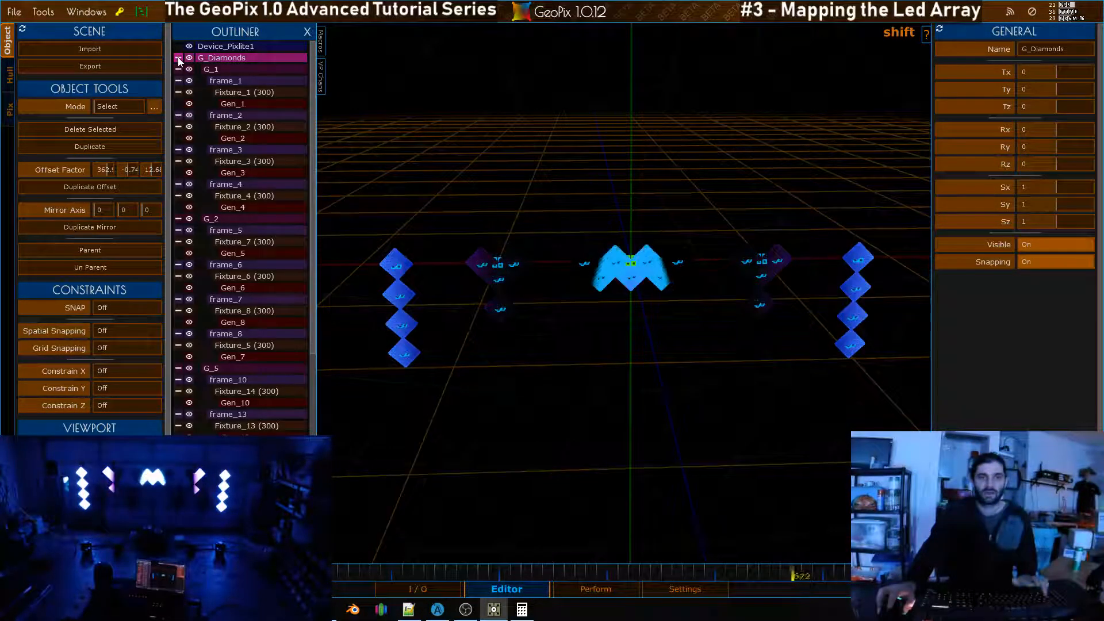
left_click_drag(312, 71, 318, 111)
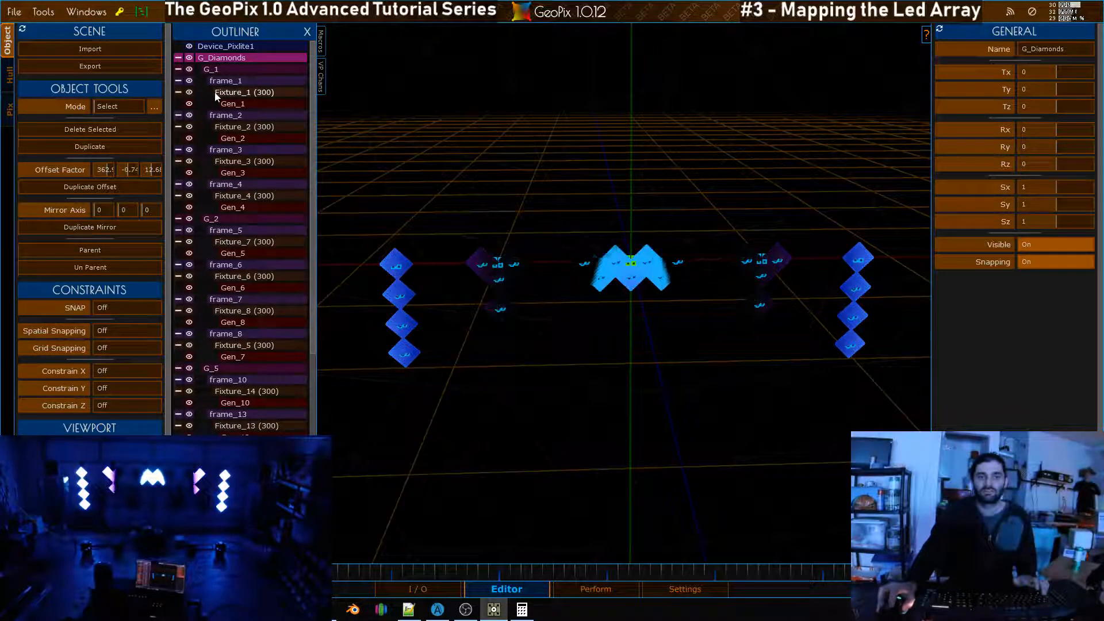
left_click(245, 104)
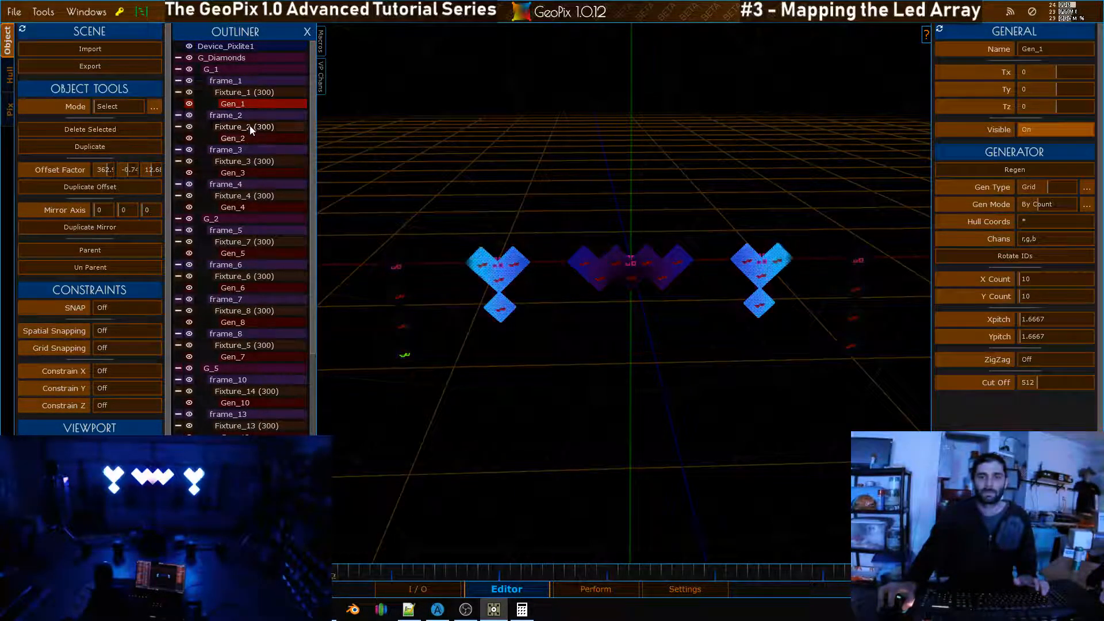
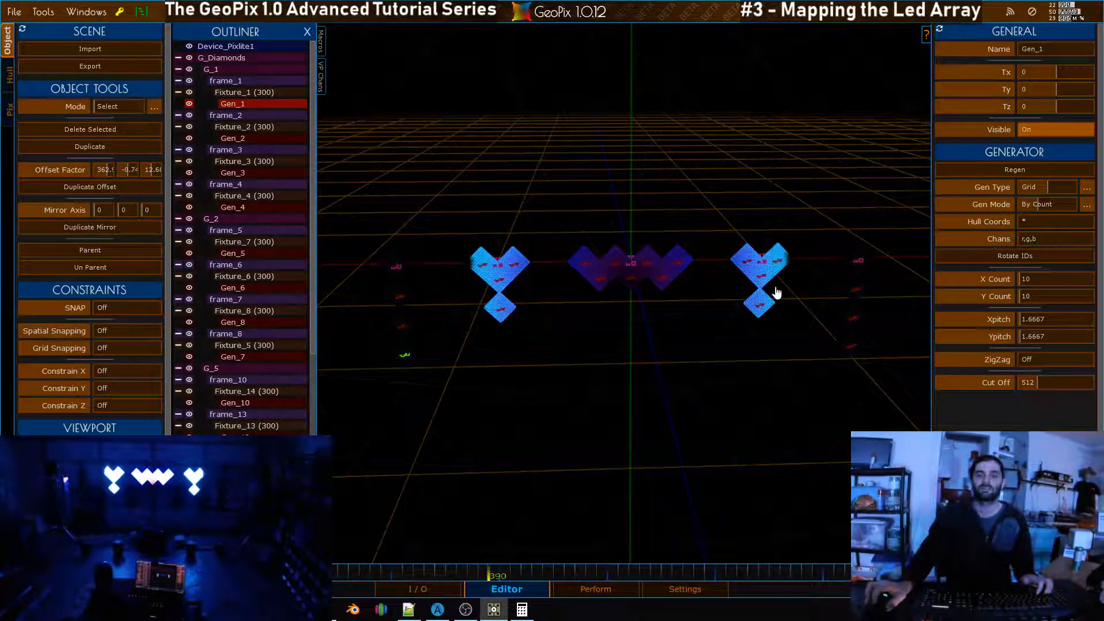
left_click(244, 139, "shift")
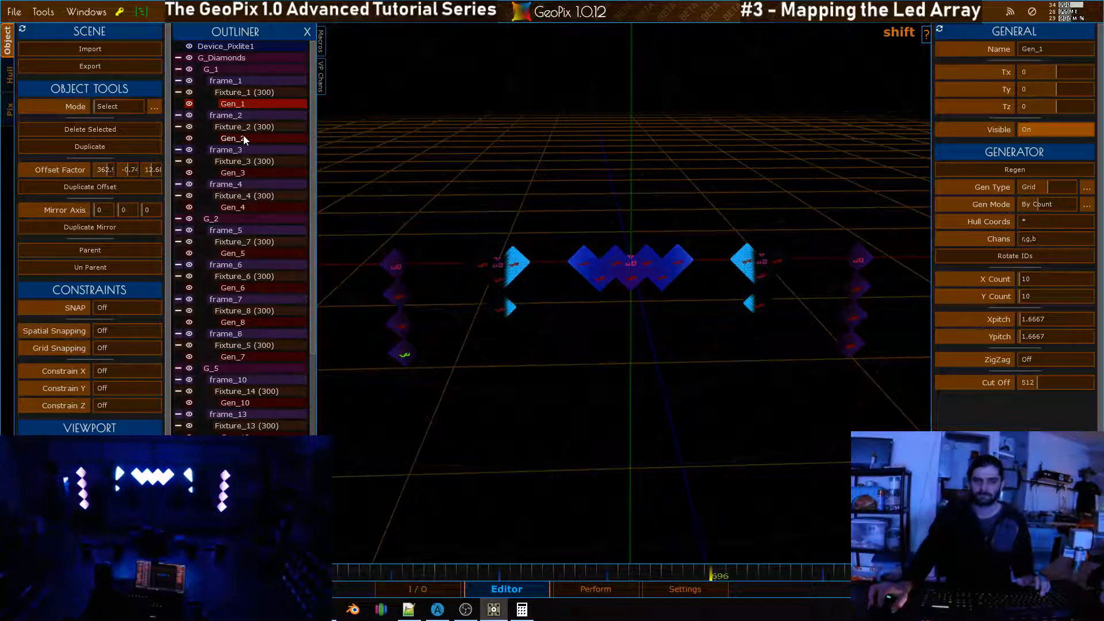
left_click(243, 174, "shift")
left_click(236, 207, "shift")
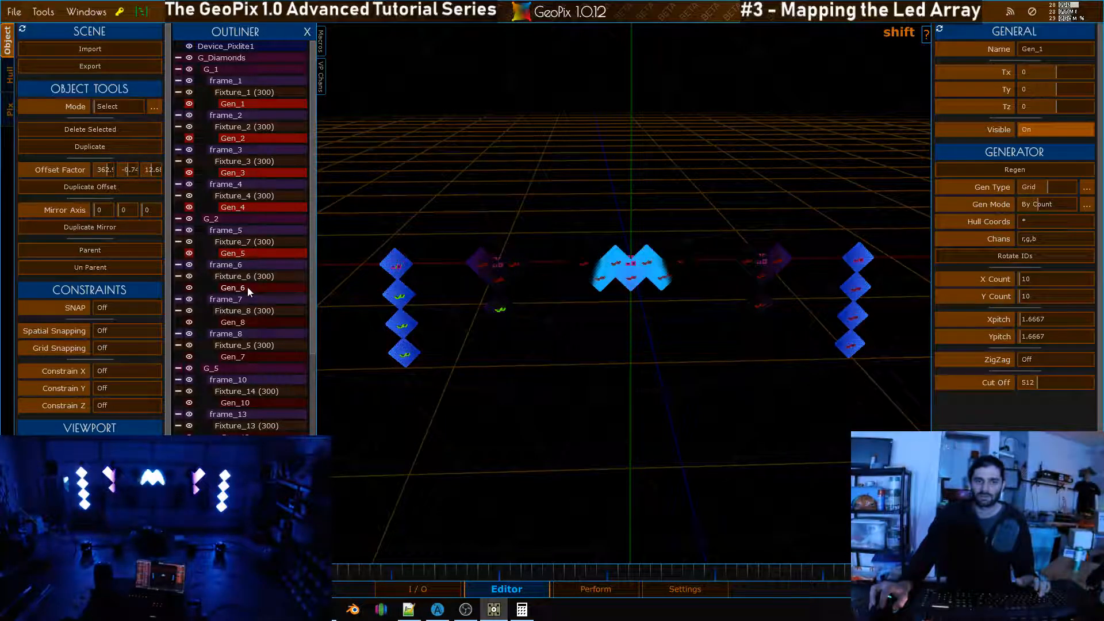
left_click_drag(313, 177, 308, 330)
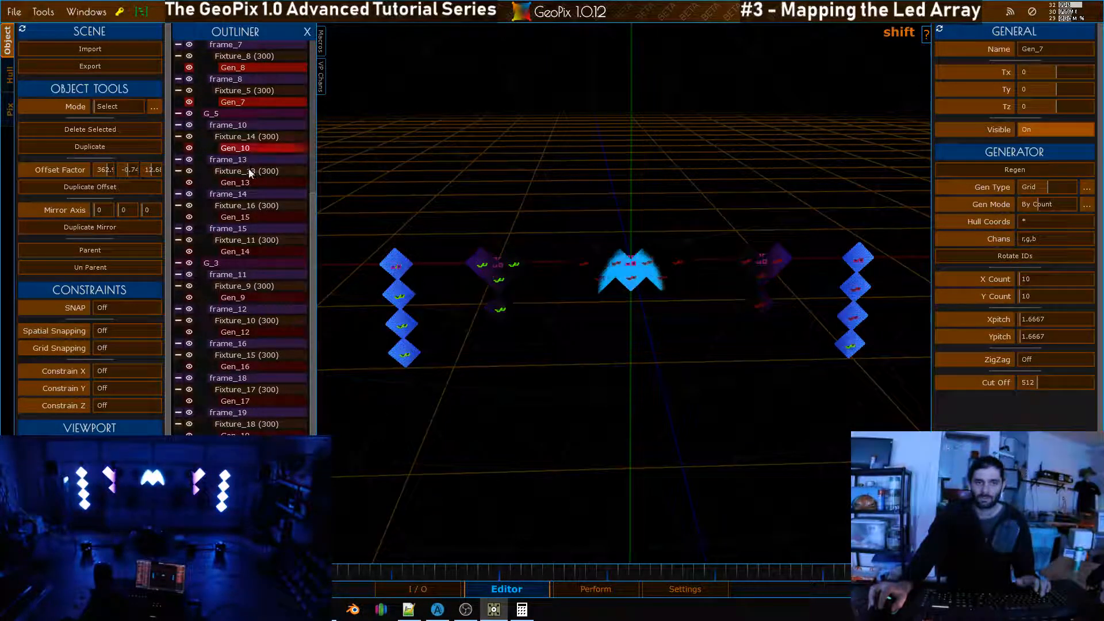
left_click(247, 252, "shift")
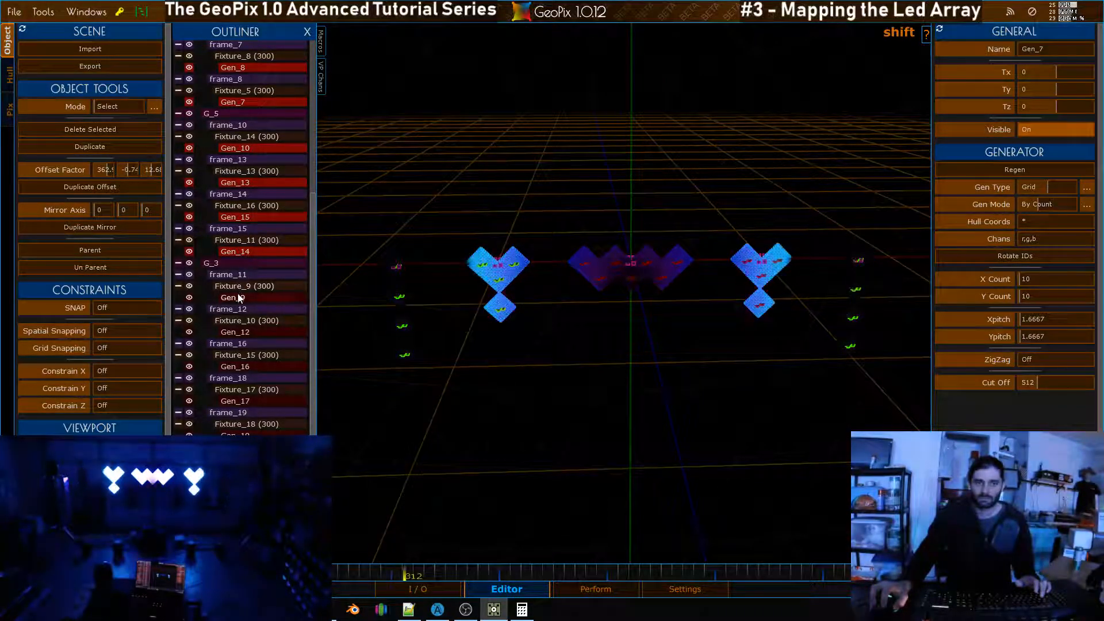
left_click(245, 297, "shift")
left_click(245, 331, "shift")
left_click(245, 366, "shift")
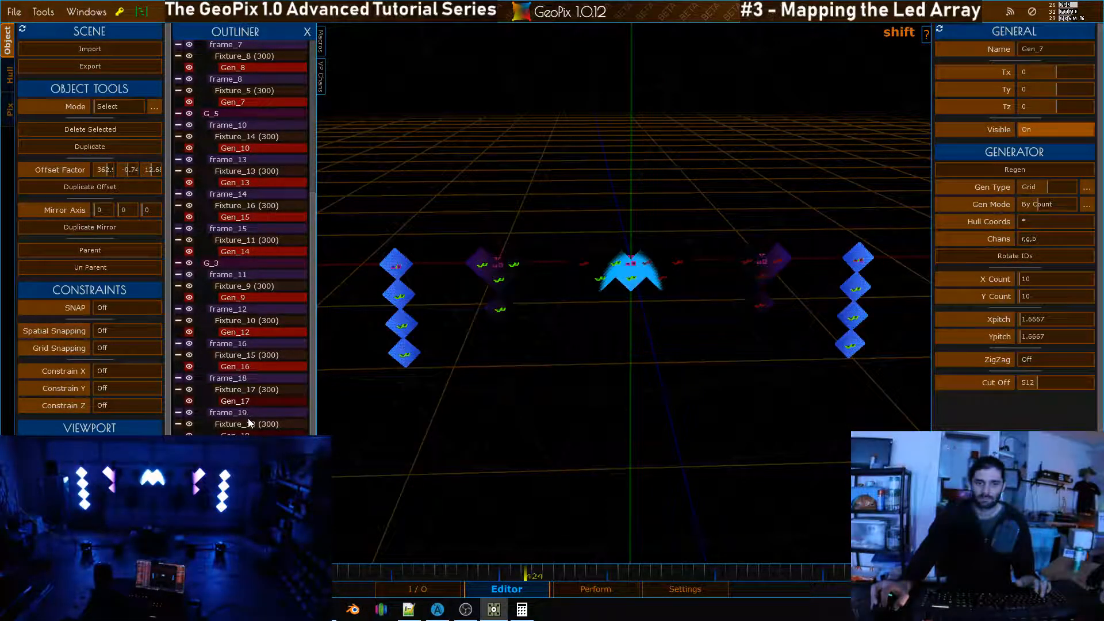
left_click(257, 435, "shift")
left_click_drag(314, 331, 314, 387)
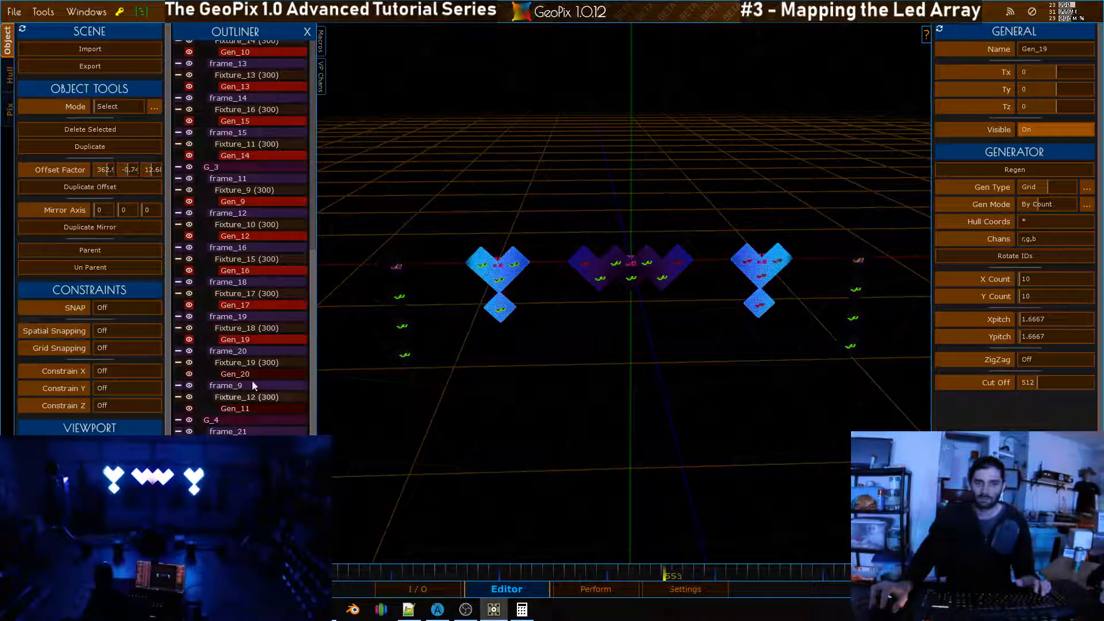
left_click(251, 375, "shift")
left_click(248, 409, "shift")
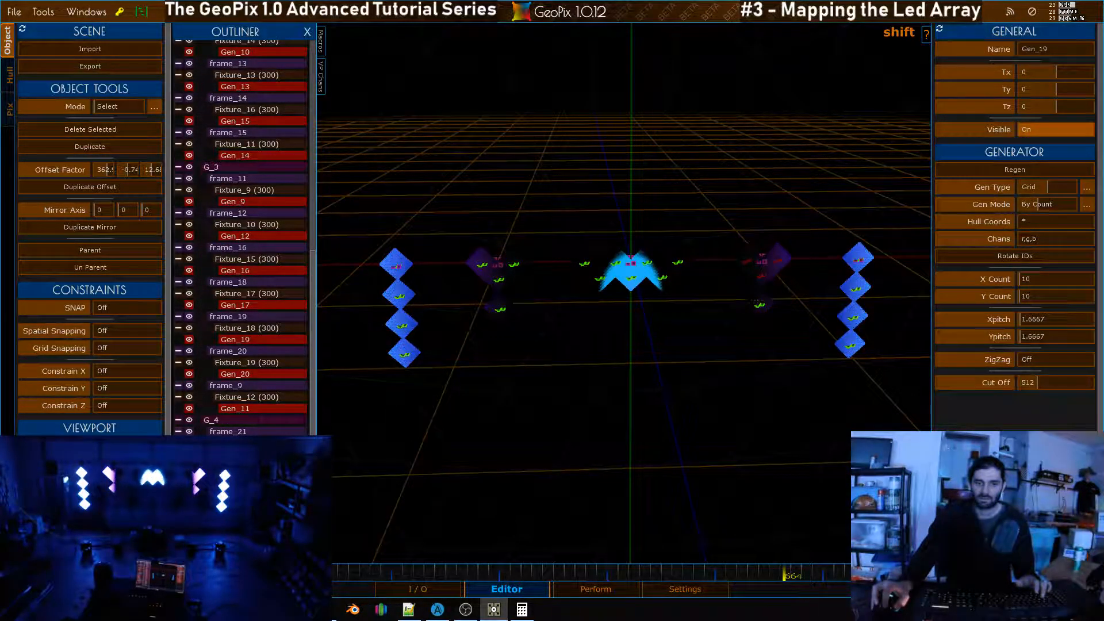
left_click(762, 276, "shift")
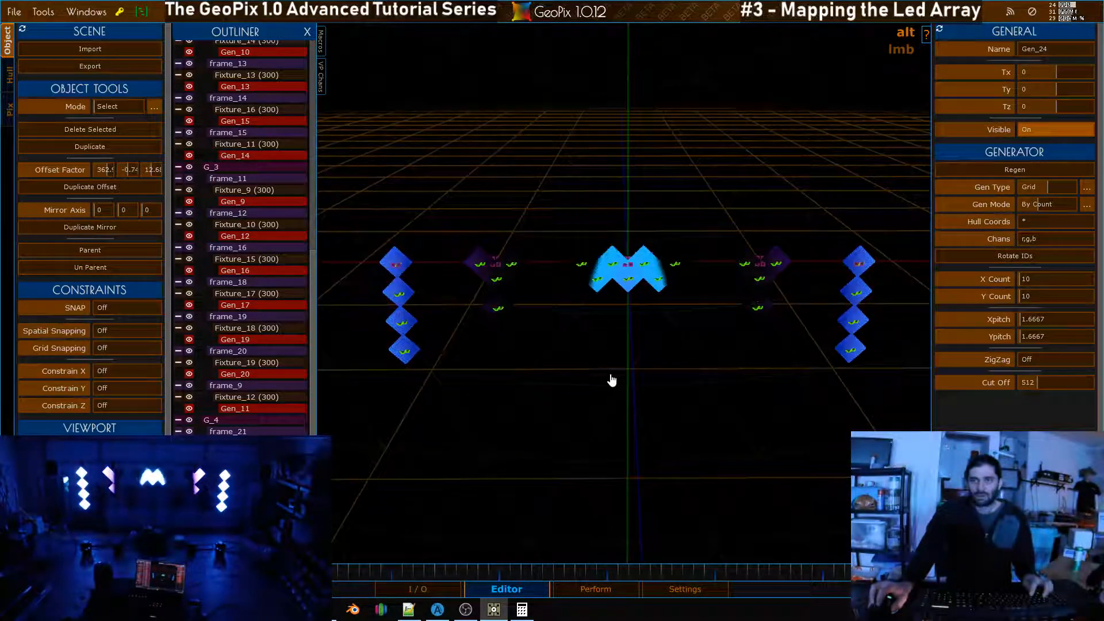
key("Delete")
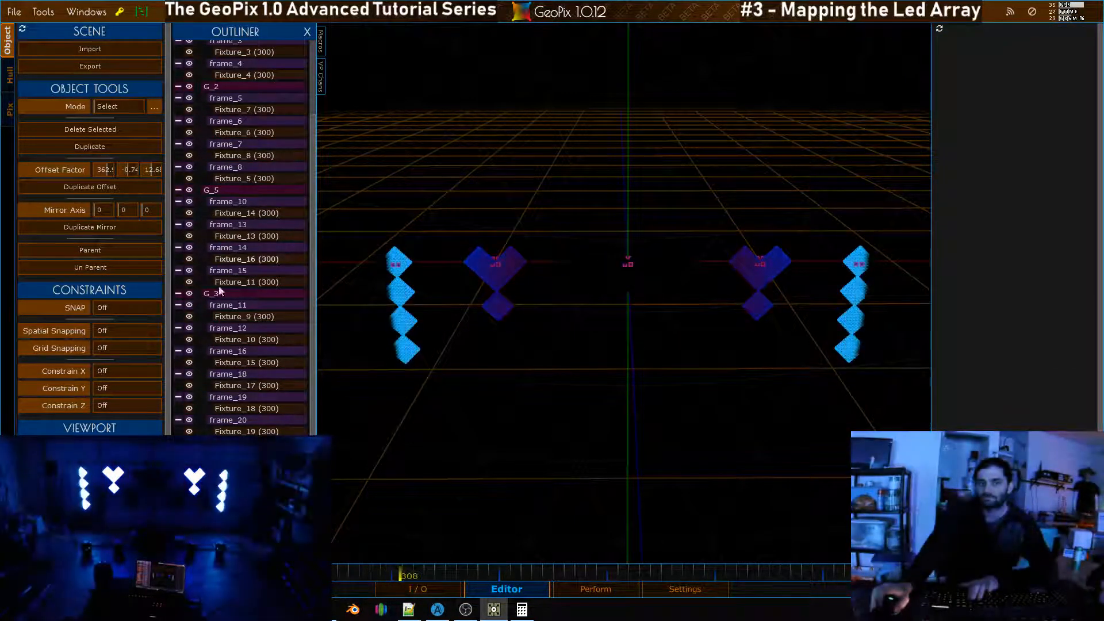
Parent Fixture_1, Fixture_2, Fixture_3 and Fixture_4 directly to group G_1 instead of their individual frames
scroll(220, 283, "up", 5)
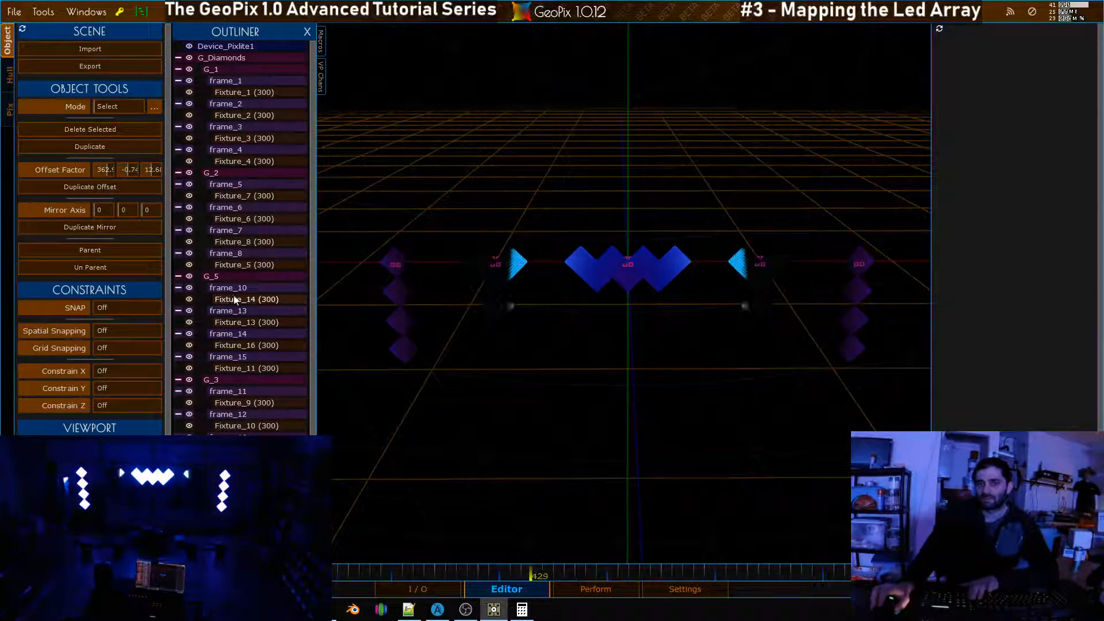
right_click_drag(451, 291, 621, 274, "alt")
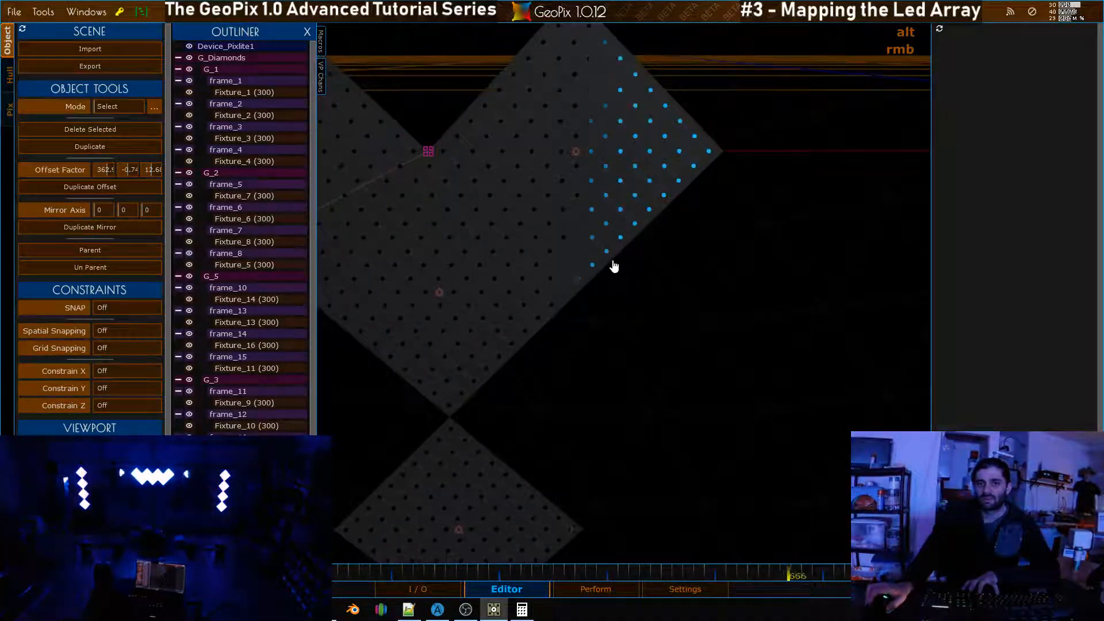
right_click_drag(517, 122, 569, 166, "alt")
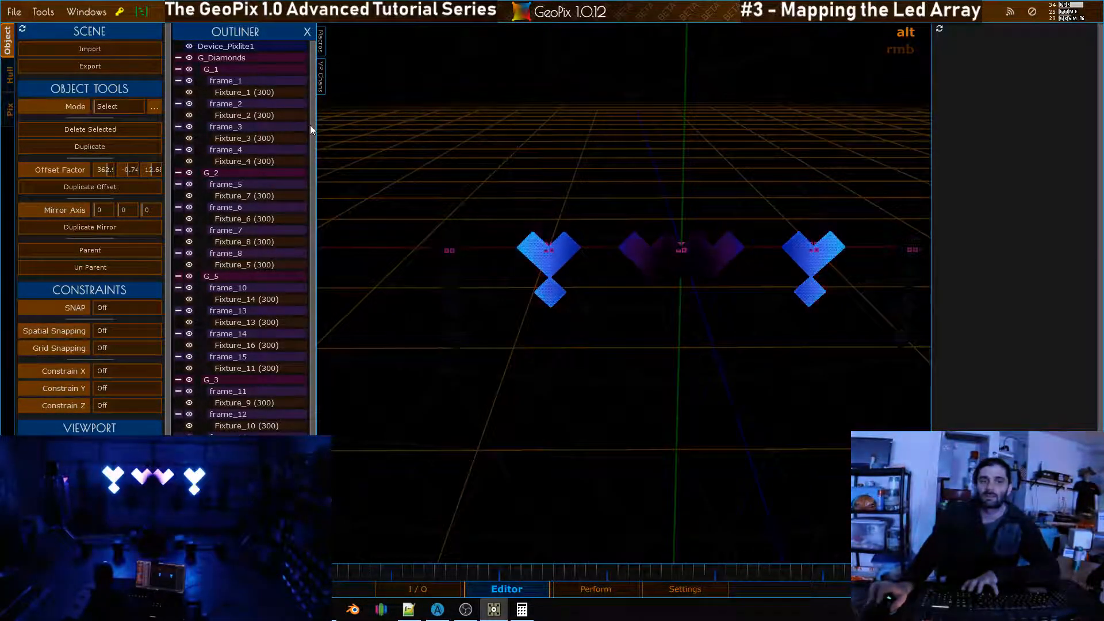
left_click(250, 91)
left_click(272, 116, "shift")
left_click(267, 141, "shift")
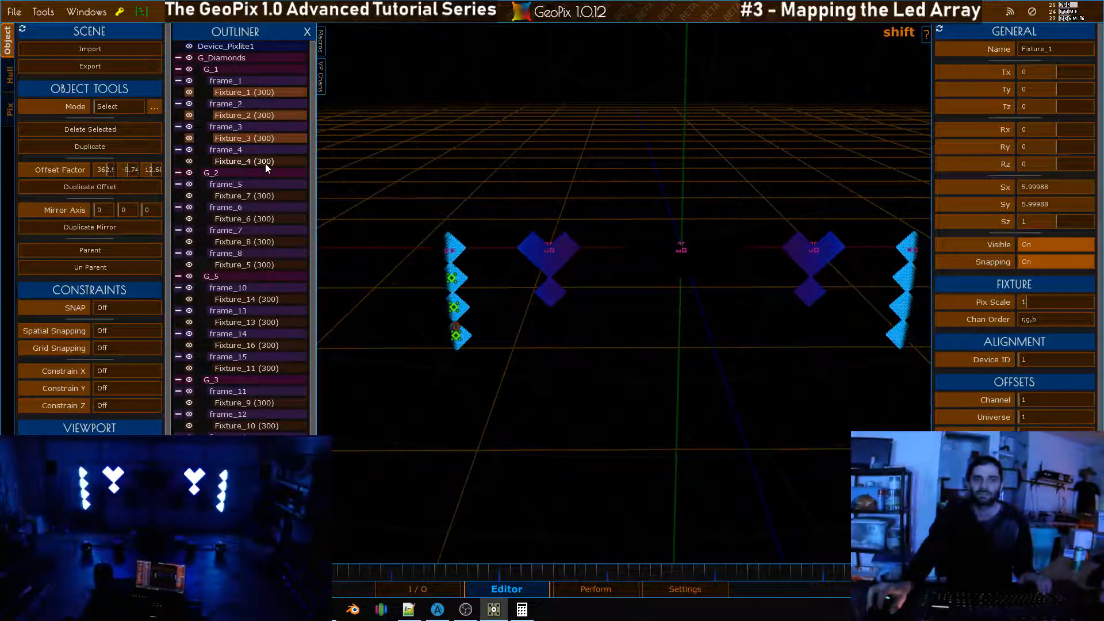
left_click(264, 163, "shift")
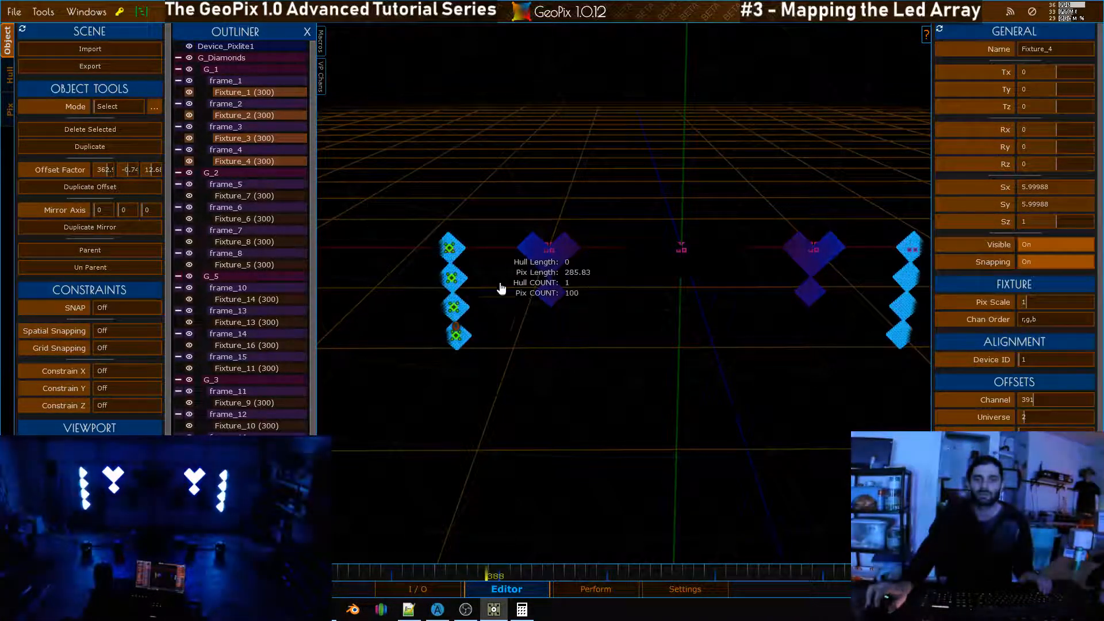
right_click_drag(453, 246, 683, 217, "alt")
key("f")
scroll(631, 240, "down", 5)
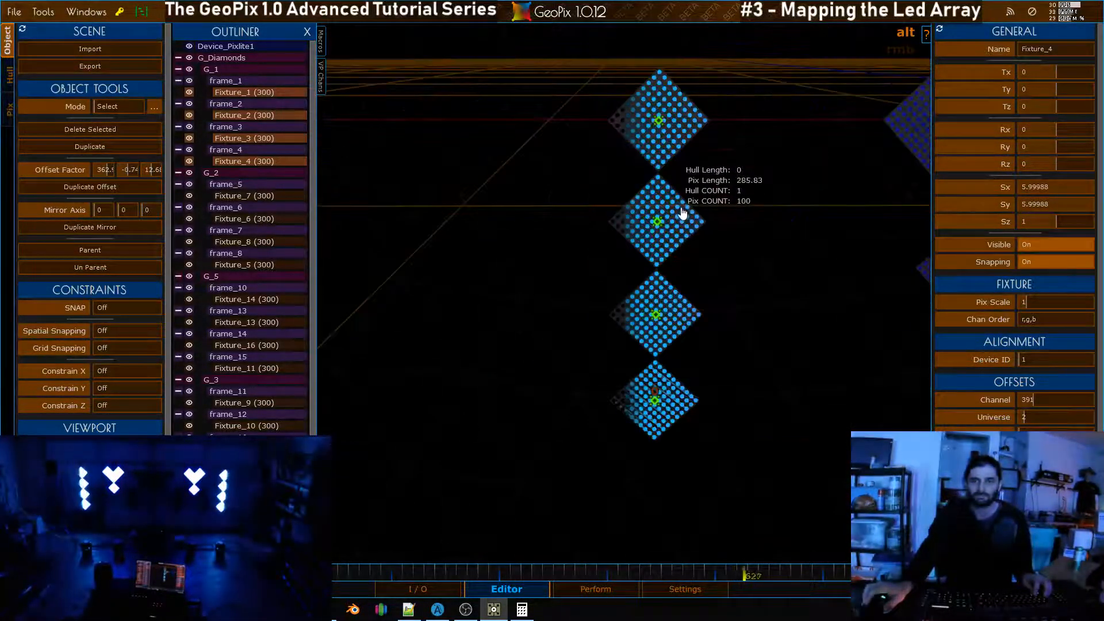
key("shift")
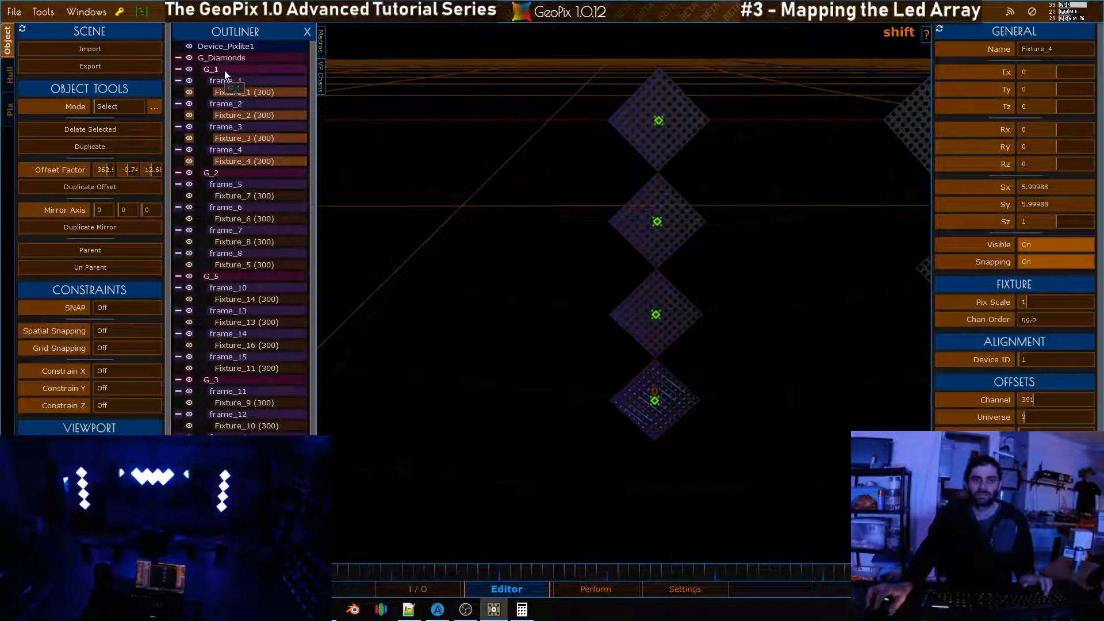
left_click(224, 70, "shift")
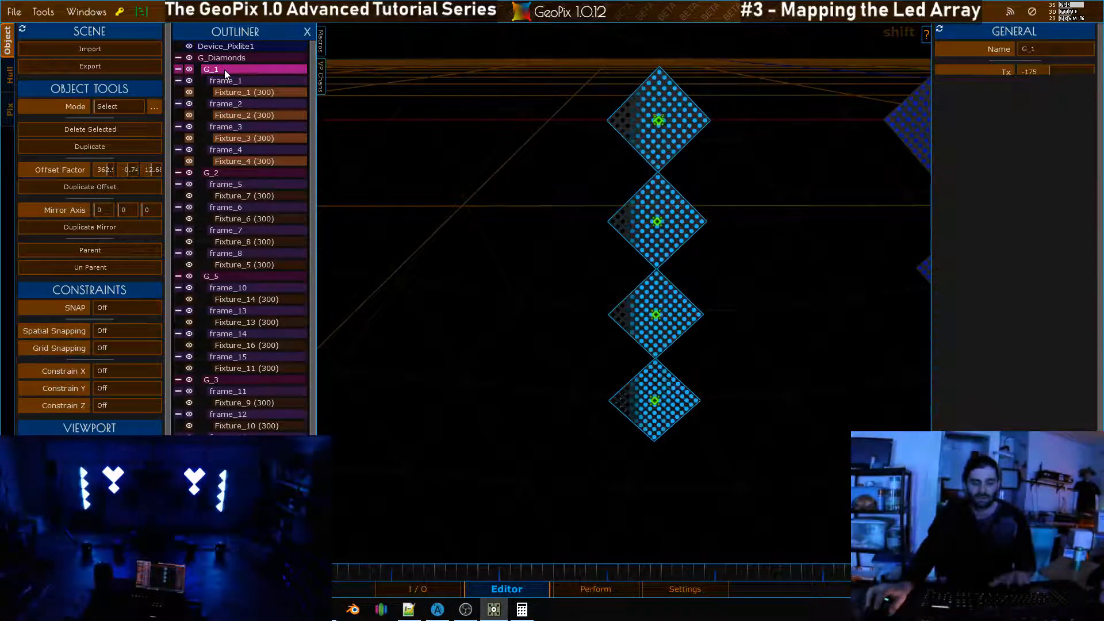
key("p")
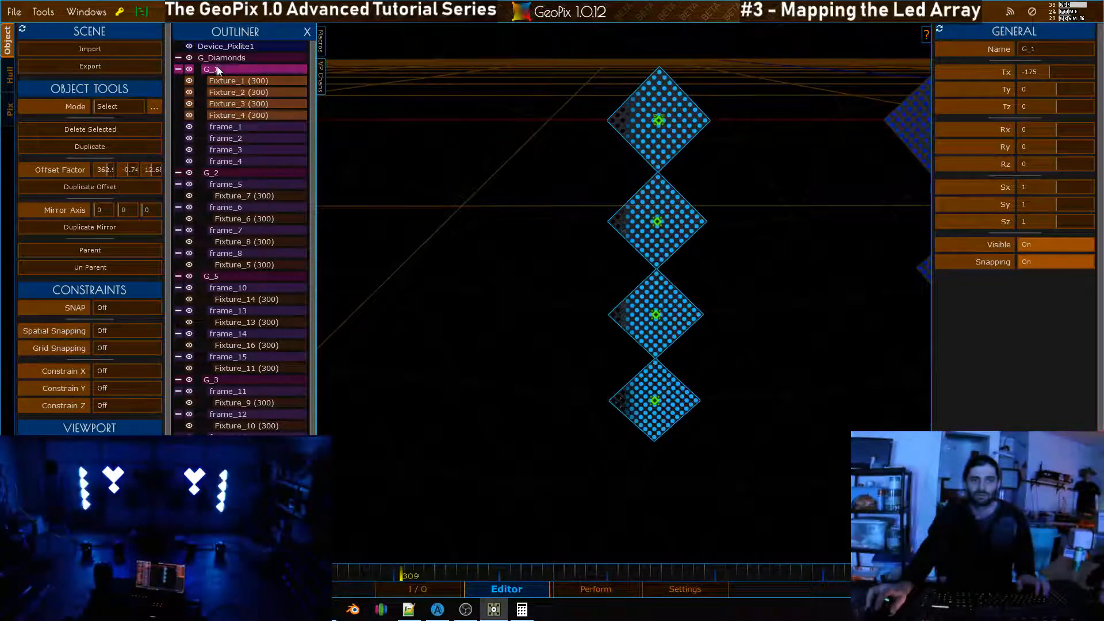
Delete the emptied frame_1, frame_2, frame_3 and frame_4 from G_1
left_click(224, 126, "shift")
left_click(239, 139, "shift")
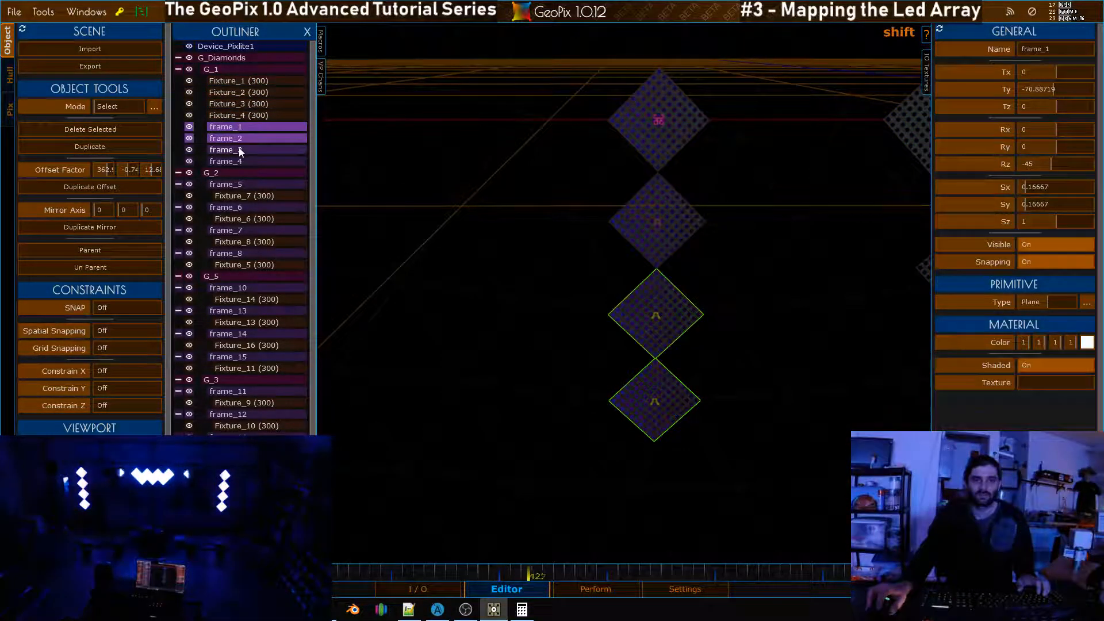
key("Delete")
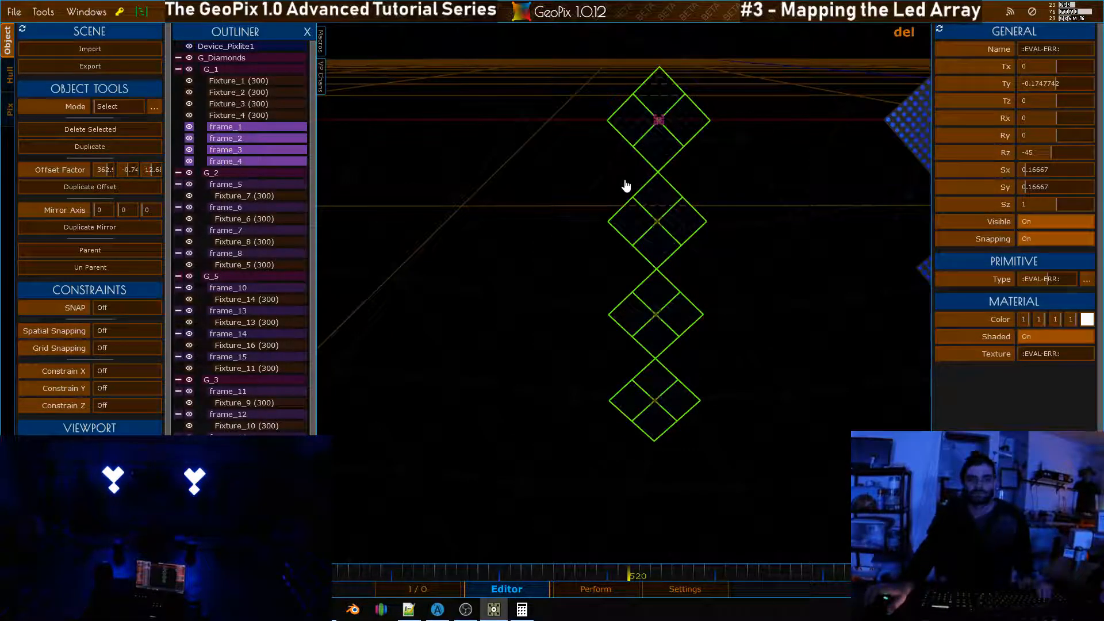
Parent Fixture_5, Fixture_6, Fixture_7 and Fixture_8 directly to group G_2
scroll(626, 185, "down", 5)
right_click_drag(626, 185, 621, 190, "alt")
scroll(624, 183, "up", 3)
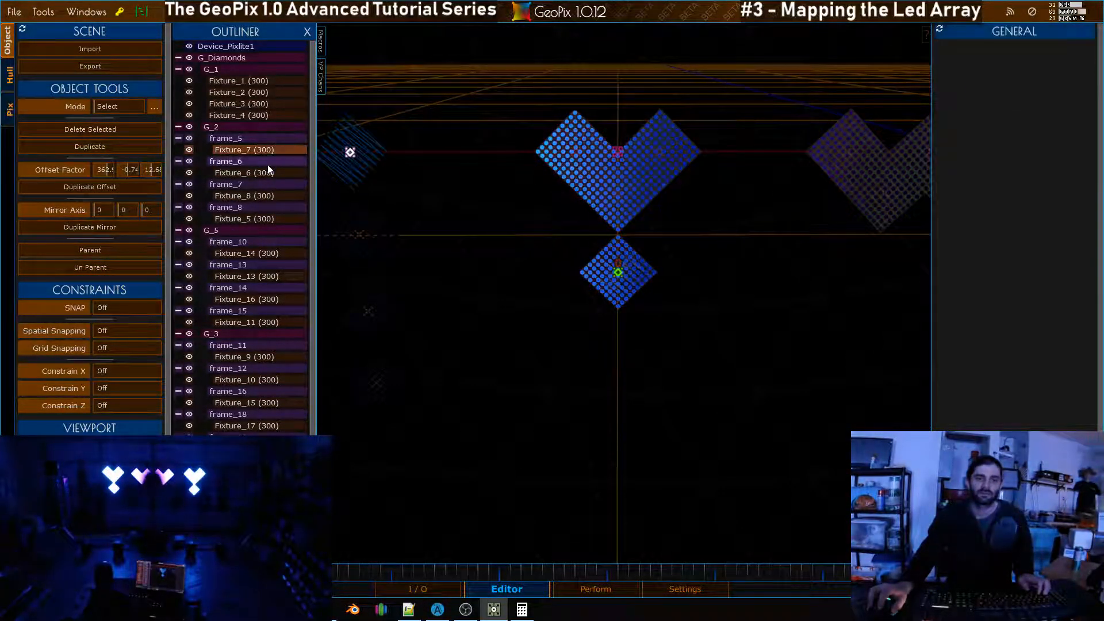
left_click(269, 172, "shift")
left_click(261, 195, "shift")
left_click(264, 219, "shift")
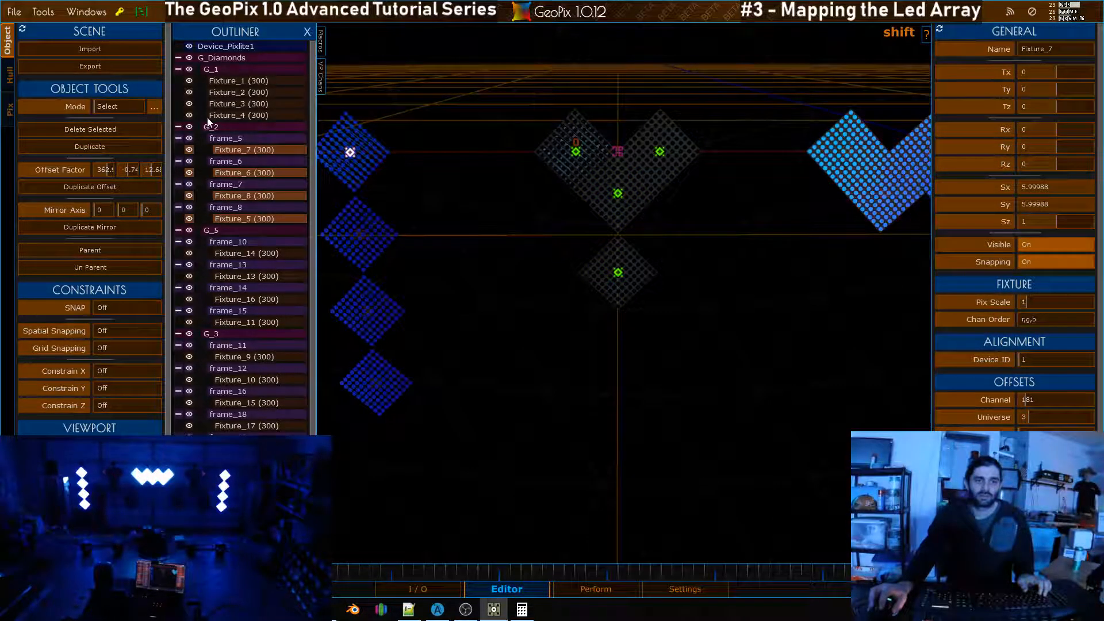
key("p")
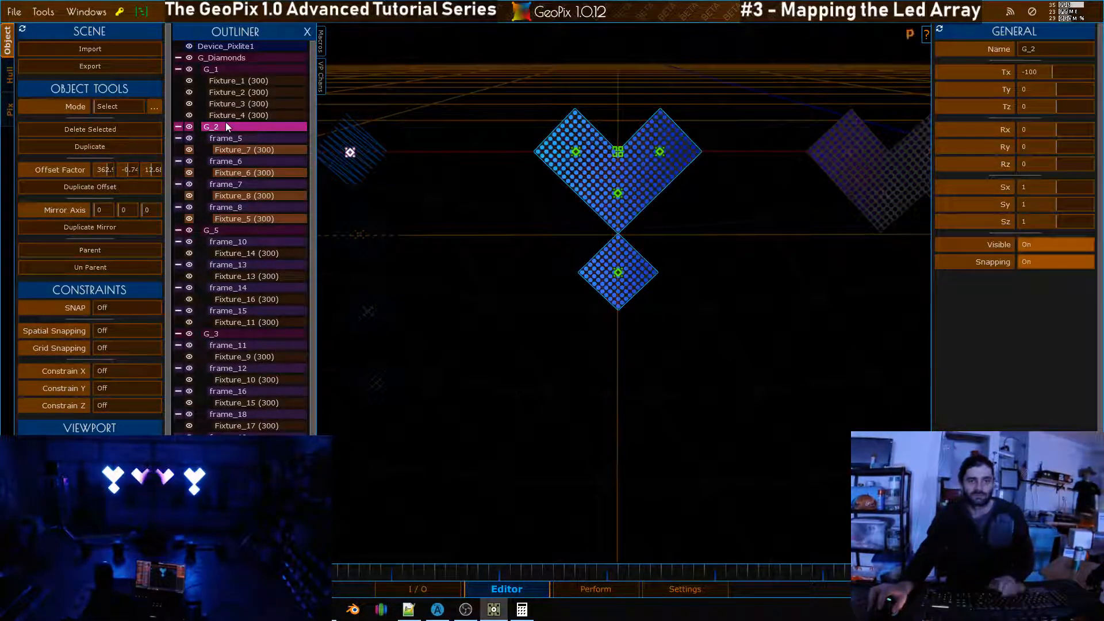
Delete the emptied frame_5, frame_6, frame_7 and frame_8 from G_2
left_click(230, 184)
left_click(233, 196, "shift")
left_click(239, 207, "shift")
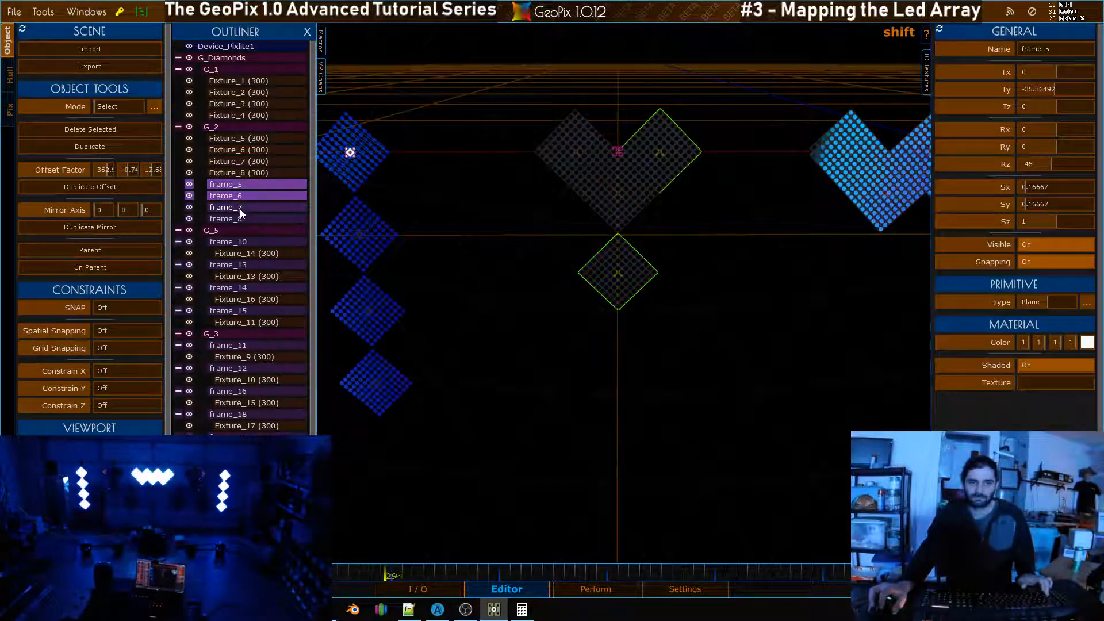
left_click(242, 218, "shift")
middle_click(578, 217)
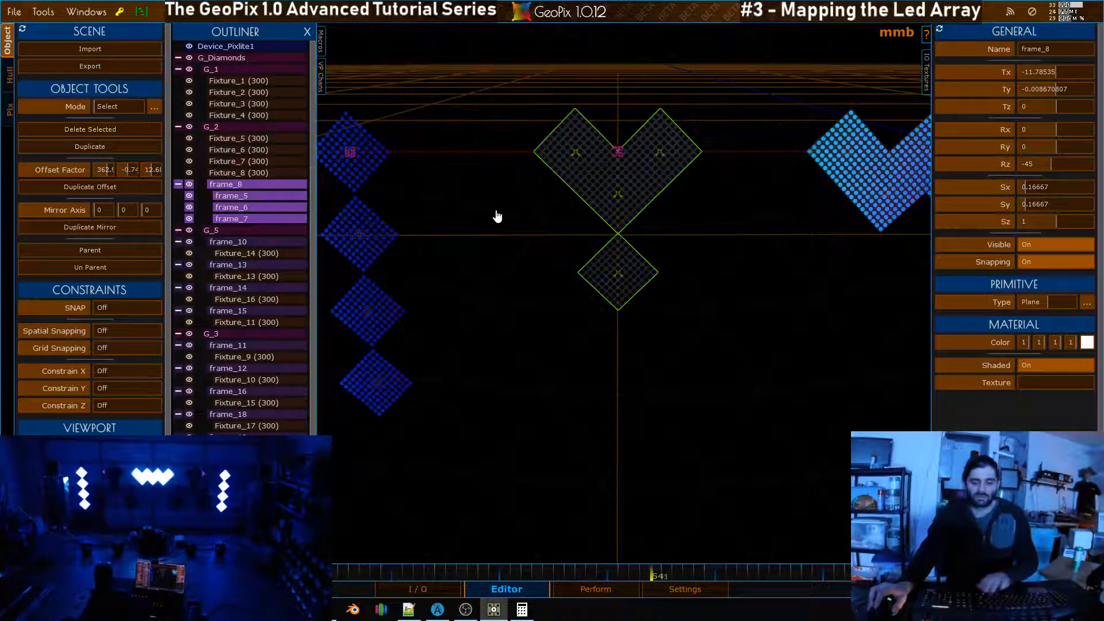
key("Delete")
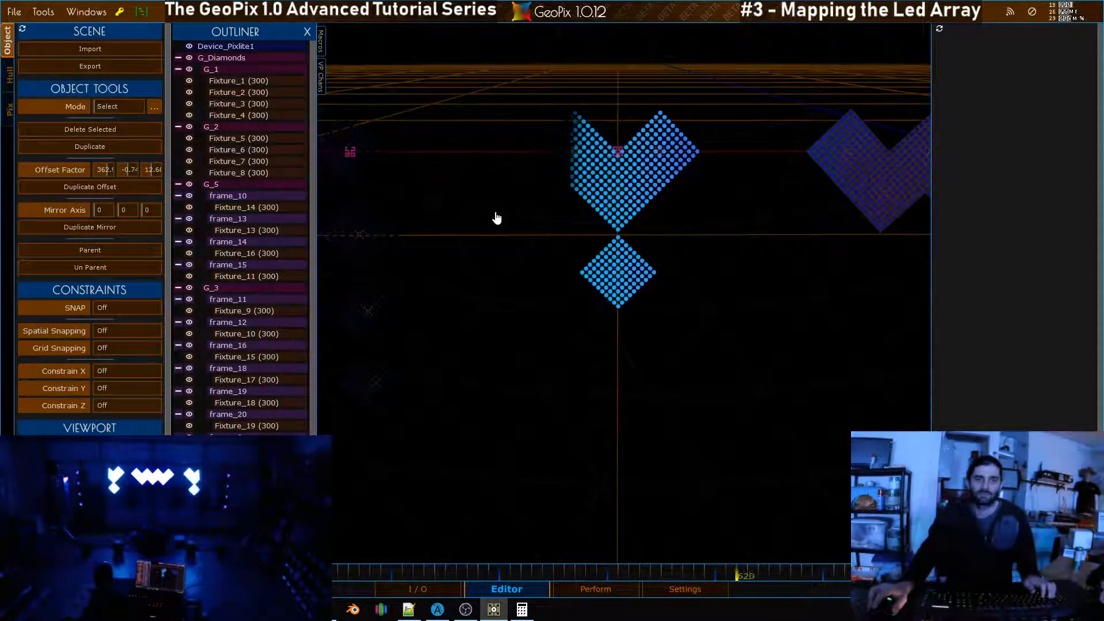
Parent Fixture_11, Fixture_13, Fixture_14 and Fixture_16 directly to group G_5
scroll(496, 218, "down", 4)
left_click_drag(747, 200, 557, 201, "alt")
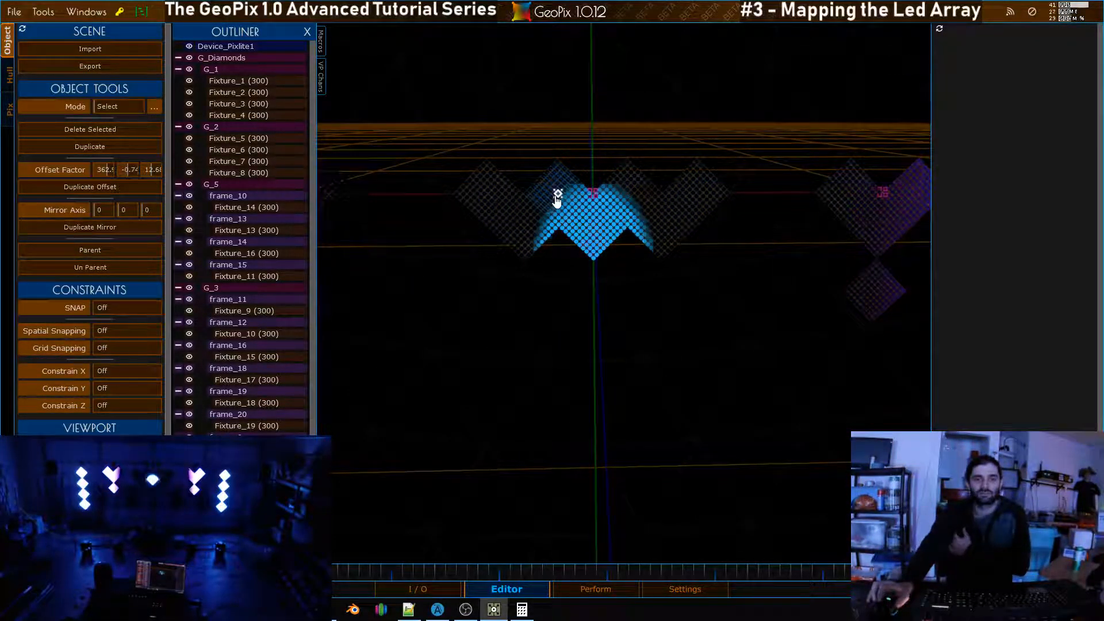
left_click_drag(534, 226, 506, 206, "alt")
left_click(265, 231, "shift")
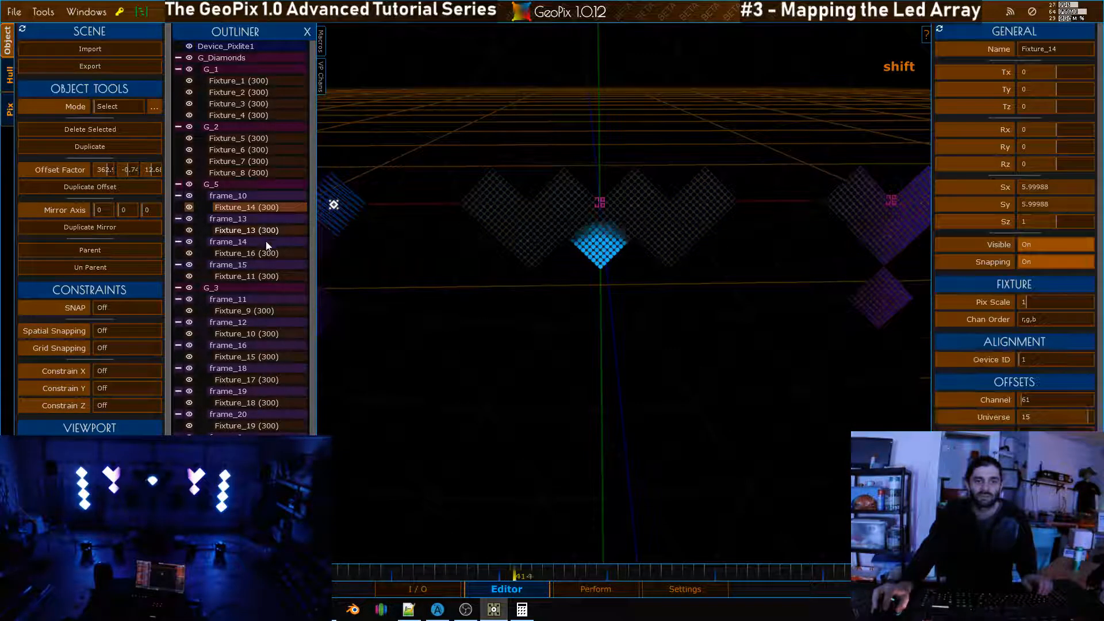
left_click(263, 253, "shift")
left_click(272, 275, "shift")
left_click(227, 182, "shift")
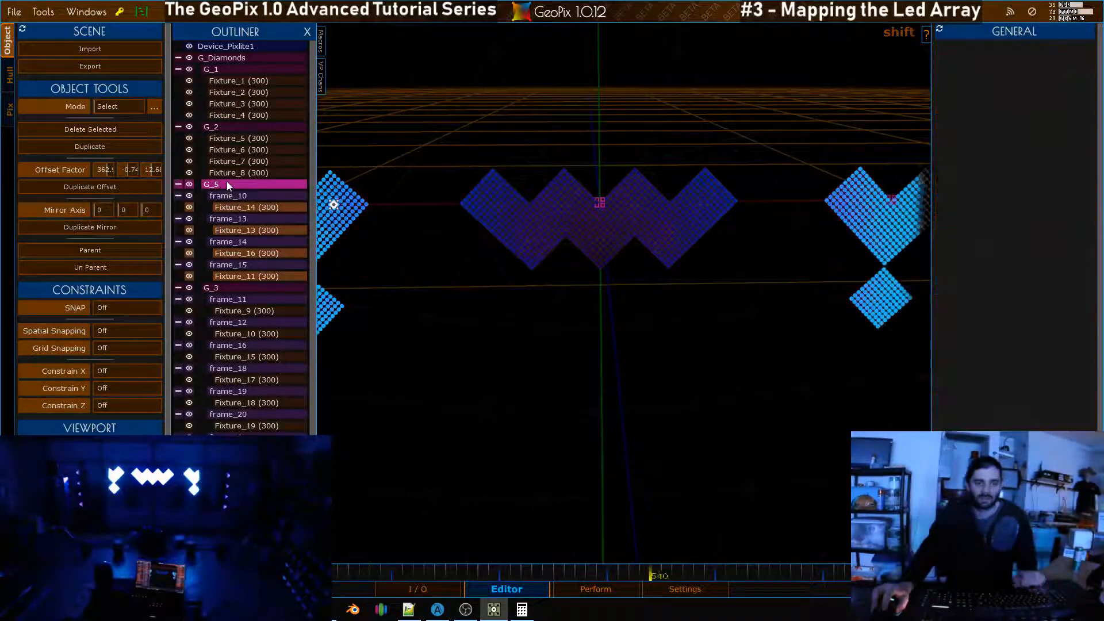
key("p")
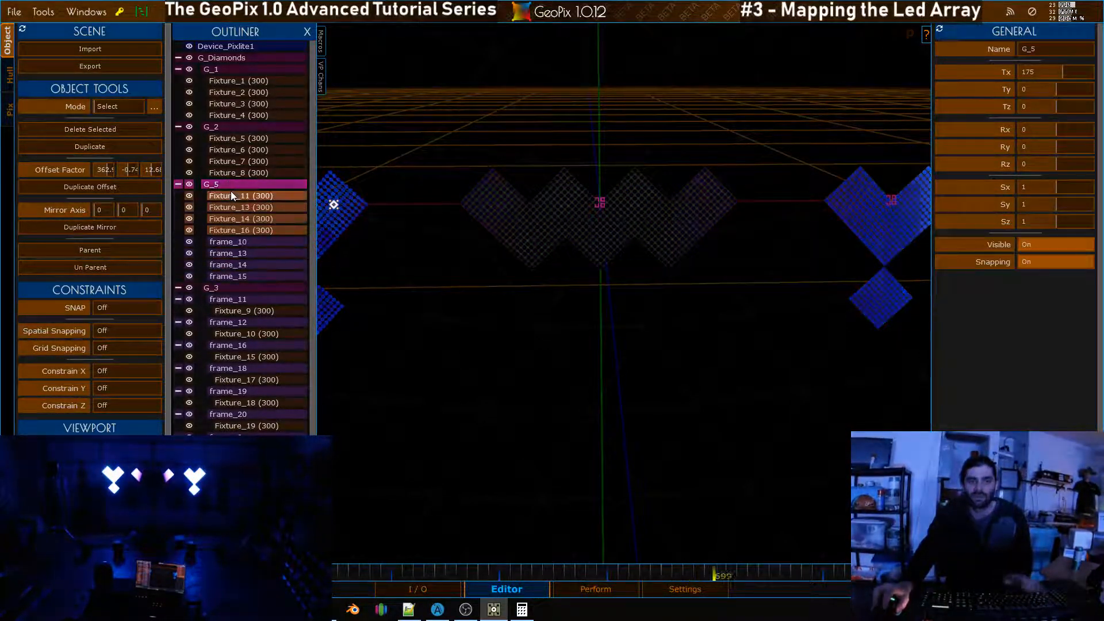
Delete the emptied frame_10, frame_13, frame_14 and frame_15 from G_5
left_click(239, 240)
left_click(250, 273, "shift")
key("Delete")
Parent Fixture_9, Fixture_10, Fixture_12, Fixture_15, Fixture_17, Fixture_18 and Fixture_19 directly to group G_3
right_click_drag(737, 278, 439, 220, "alt")
left_click(243, 264)
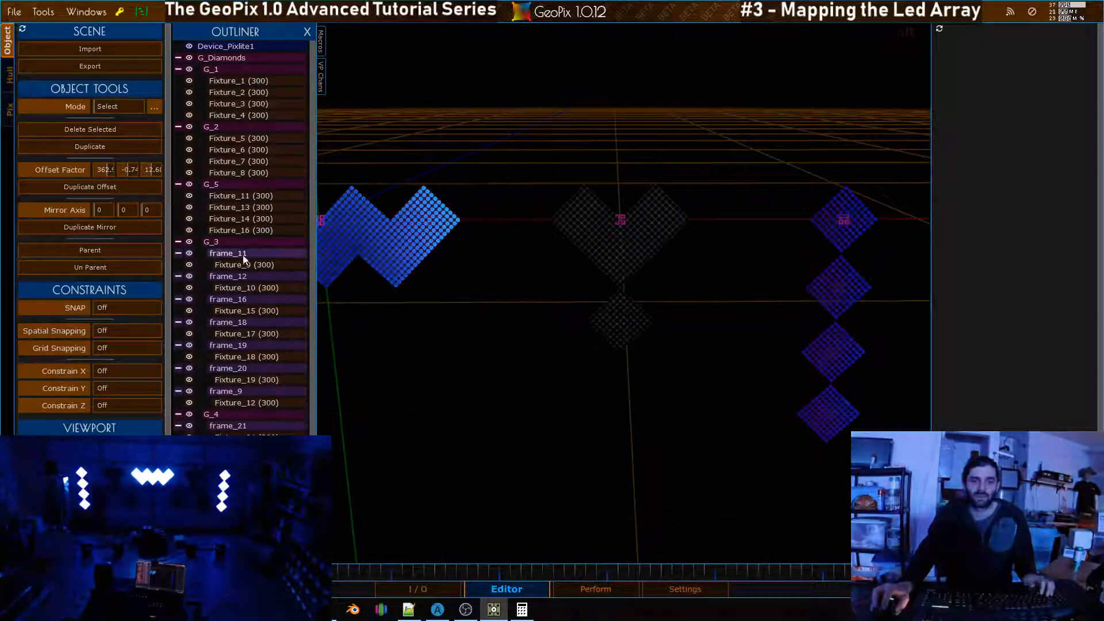
left_click(258, 287, "shift")
left_click(265, 310, "shift")
left_click(267, 334, "shift")
left_click(269, 356, "shift")
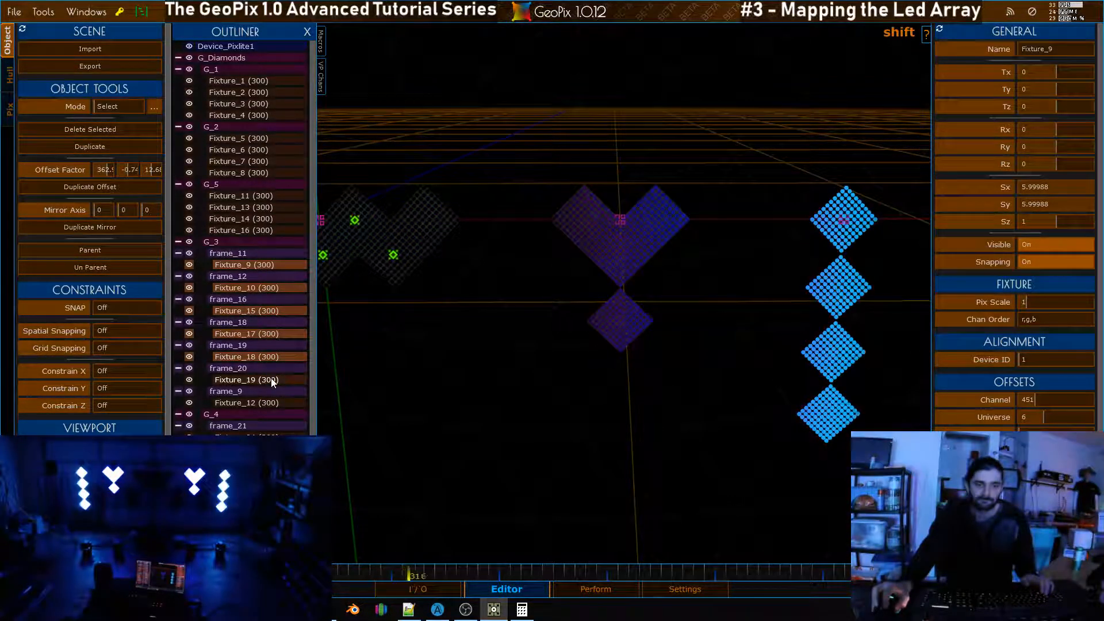
left_click(271, 379, "shift")
left_click(270, 402, "shift")
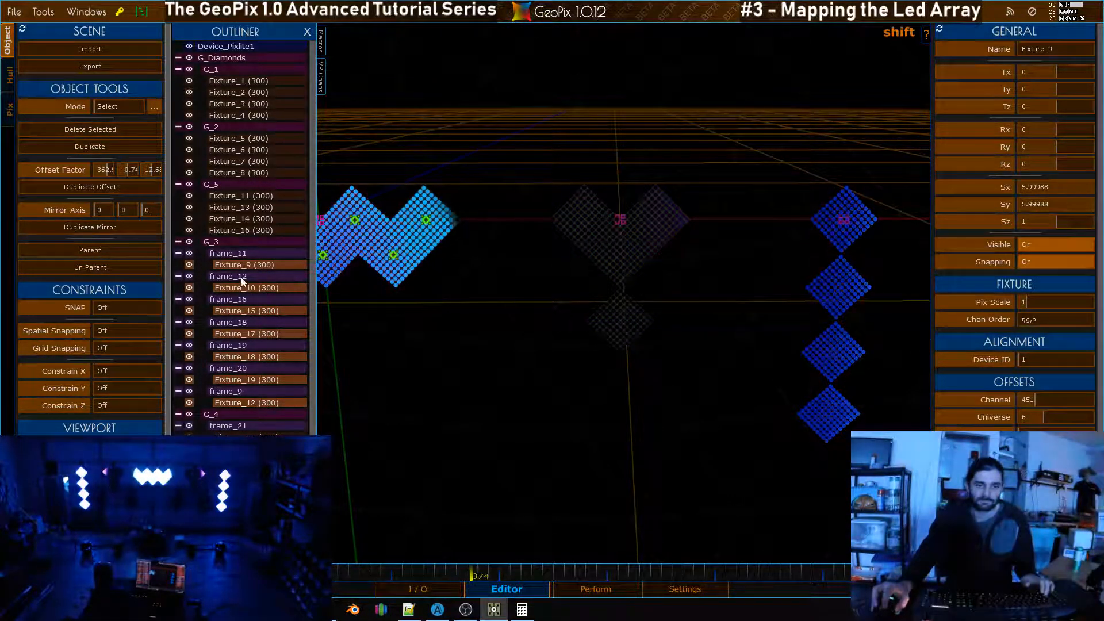
left_click(226, 241, "shift")
key("p")
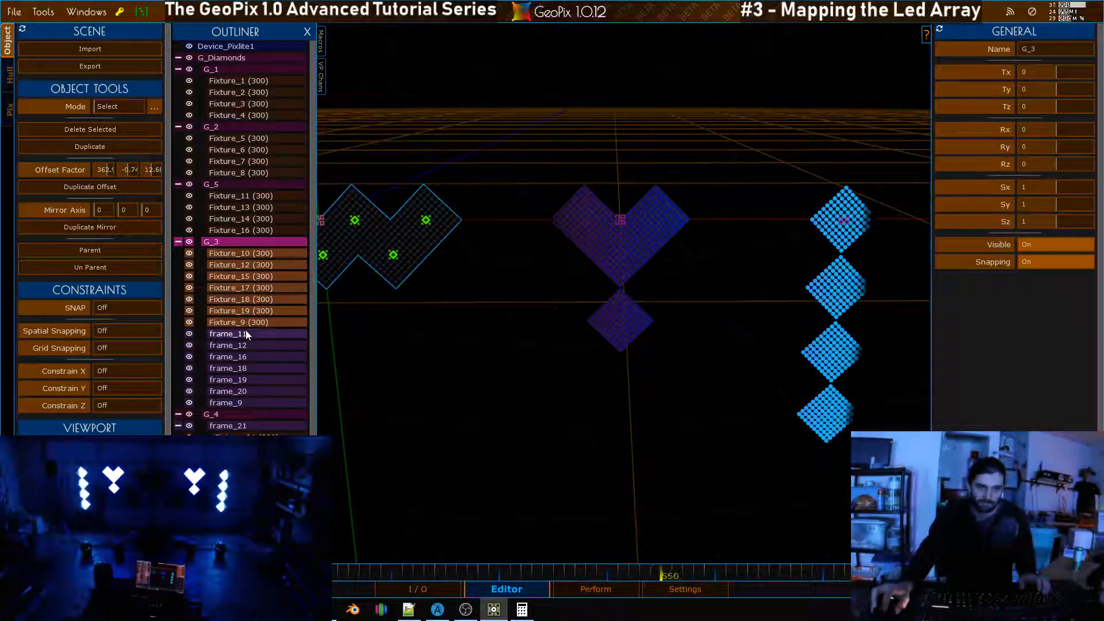
Delete the emptied frame_9, frame_11, frame_12, frame_16, frame_18, frame_19 and frame_20 from G_3
left_click(247, 333)
left_click(249, 345, "shift")
left_click(251, 356, "shift")
left_click(251, 368, "shift")
left_click(249, 380, "shift")
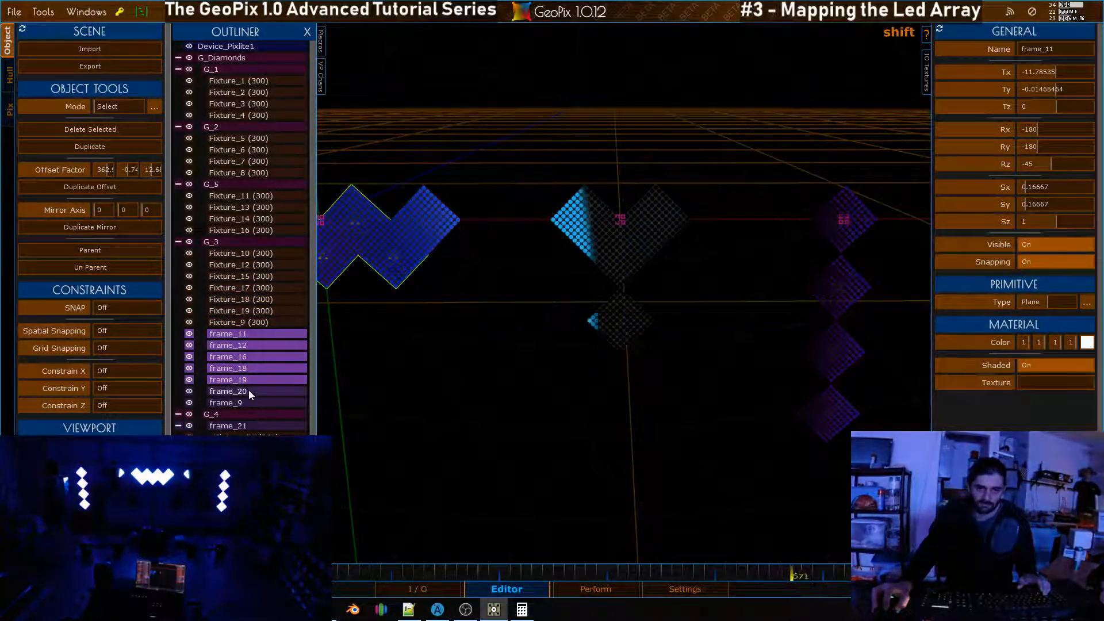
left_click(249, 390, "shift")
left_click(247, 403, "shift")
key("Delete")
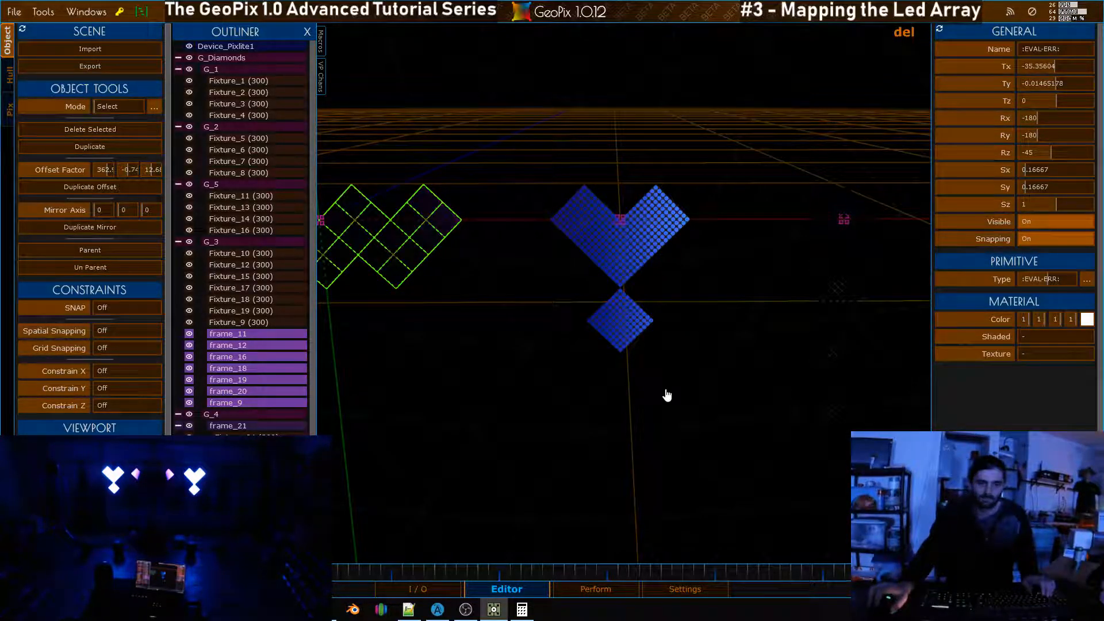
Parent Fixture_21, Fixture_22, Fixture_23 and Fixture_24 directly to group G_4
right_click_drag(782, 329, 618, 324, "alt")
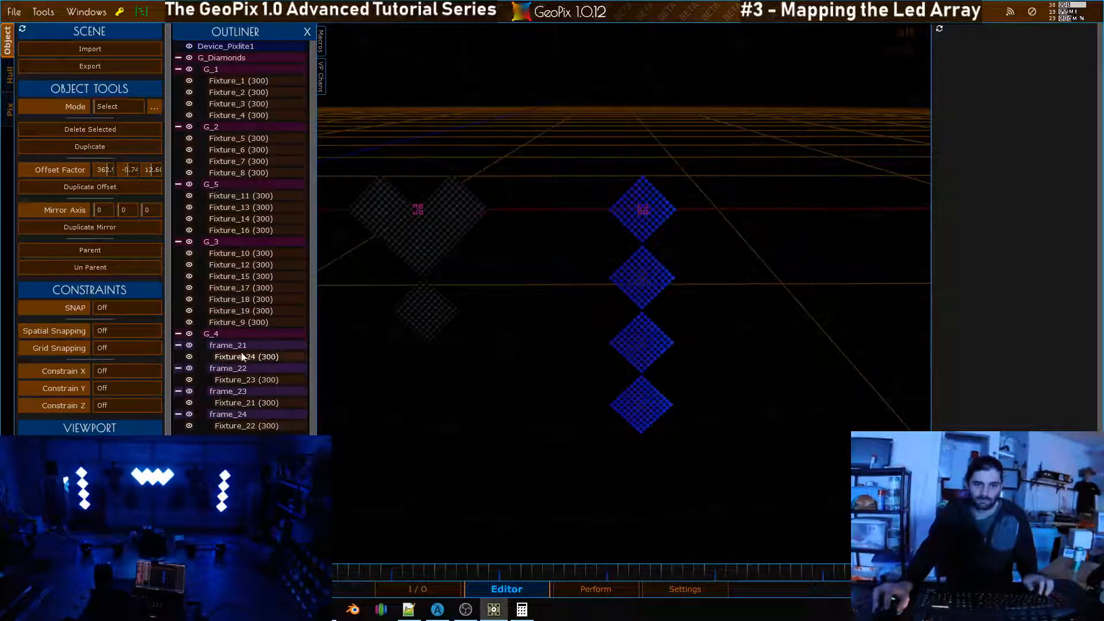
left_click(241, 356)
left_click(250, 380, "shift")
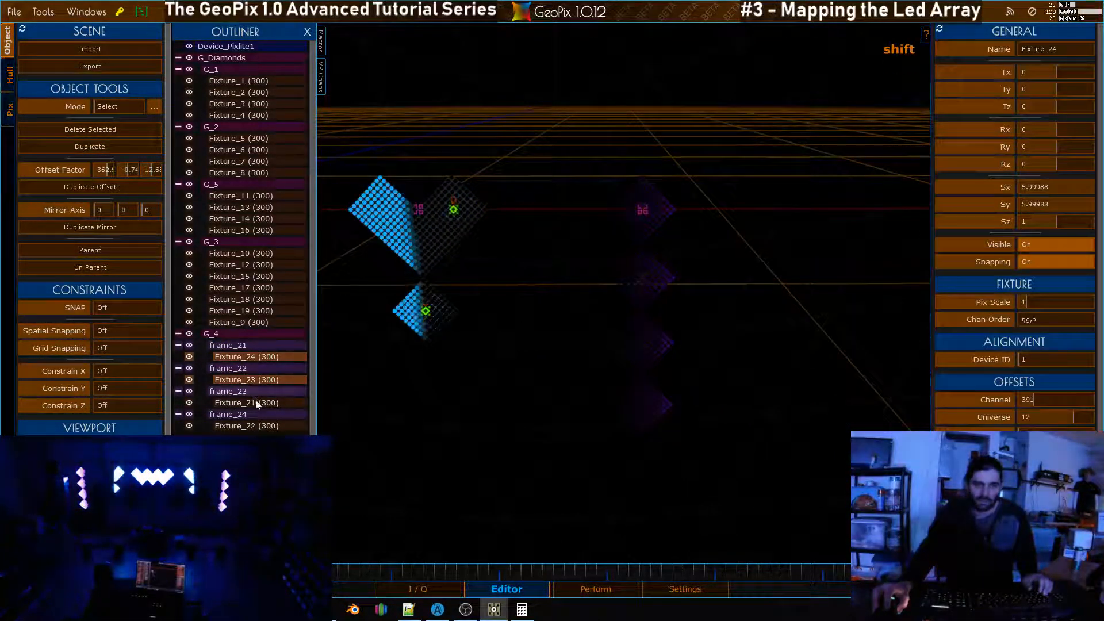
left_click(219, 332)
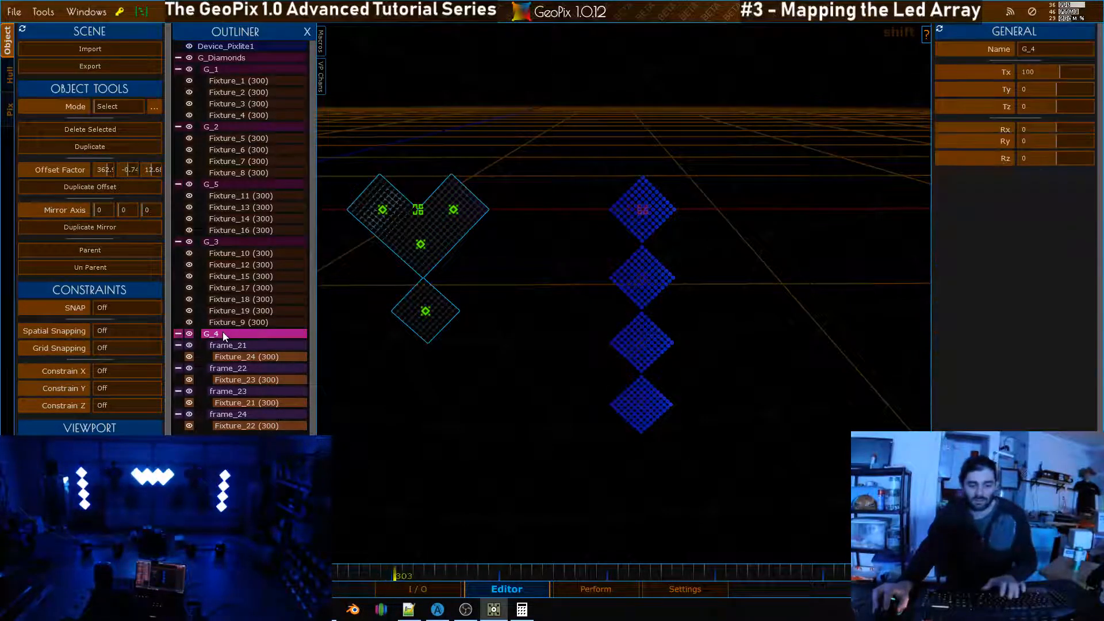
key("p")
Delete the emptied frame_21, frame_22, frame_23 and frame_24 from G_4
left_click(241, 392)
left_click(244, 403, "shift")
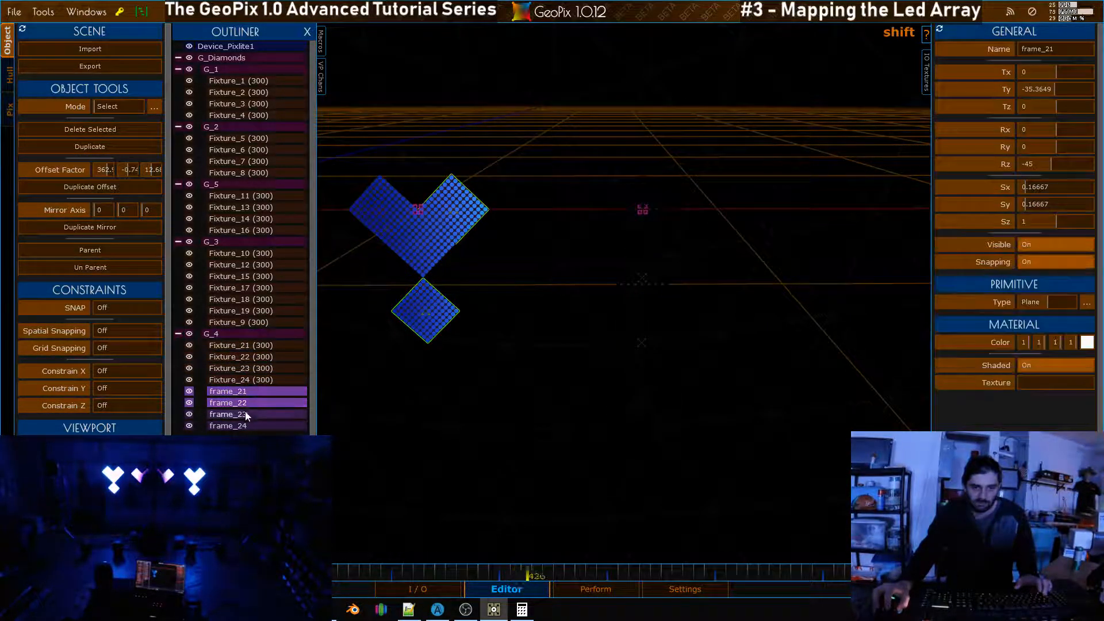
left_click(245, 413, "shift")
left_click(230, 426, "shift")
key("Delete")
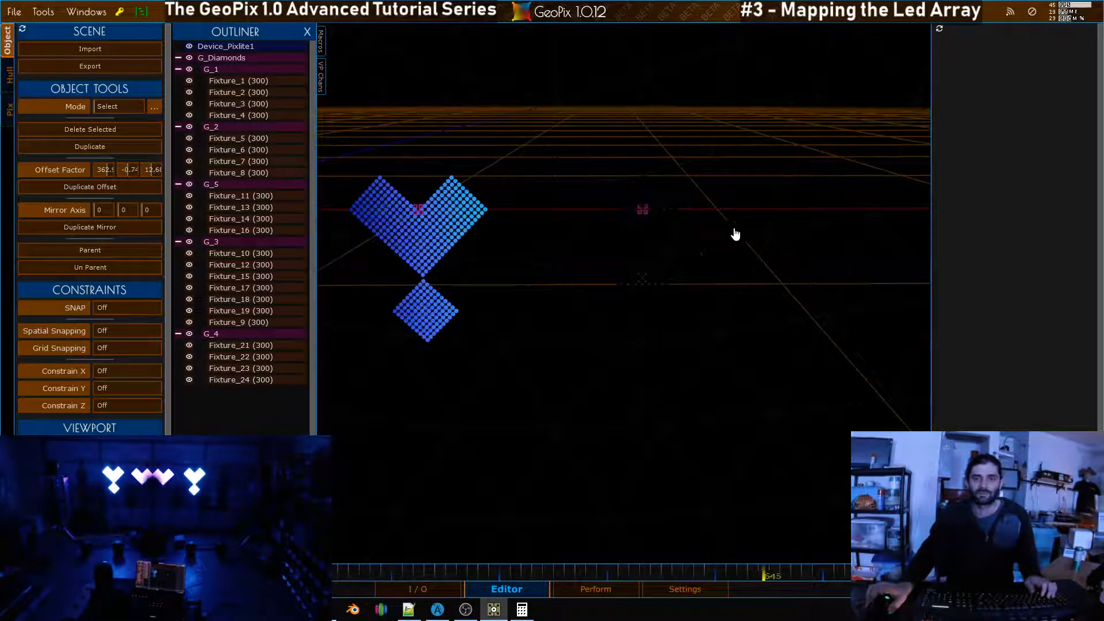
Collapse groups G_1, G_2, G_5, G_3 and G_4 in the outliner
right_click_drag(734, 233, 627, 216, "alt")
left_click_drag(627, 216, 566, 174, "alt")
right_click_drag(567, 174, 578, 166, "alt")
left_click_drag(579, 165, 550, 157, "alt")
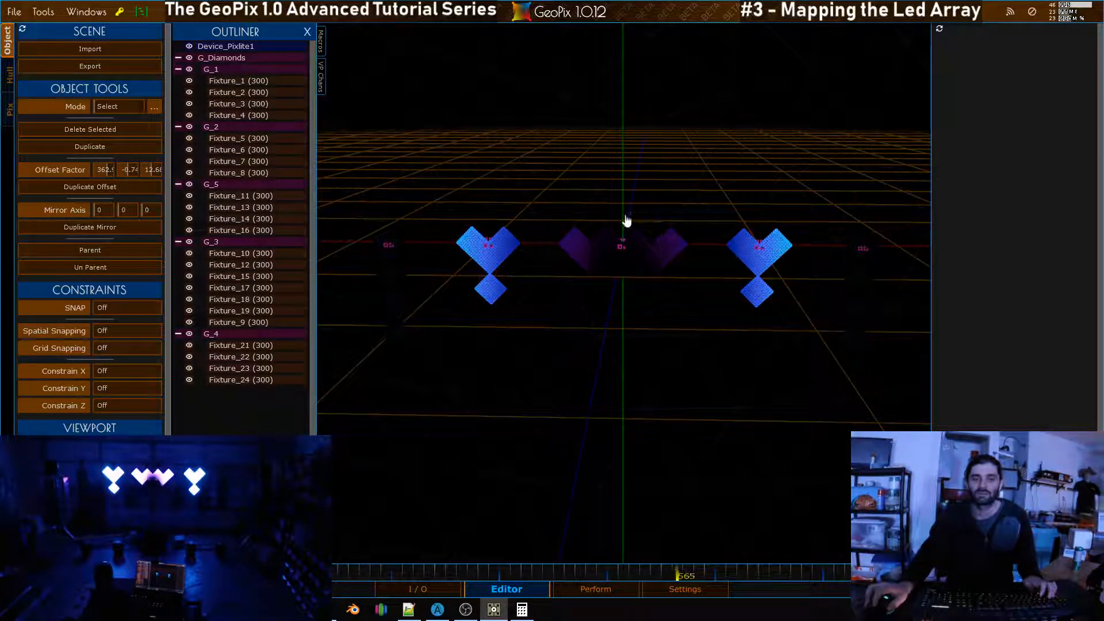
left_click_drag(559, 173, 594, 143, "alt")
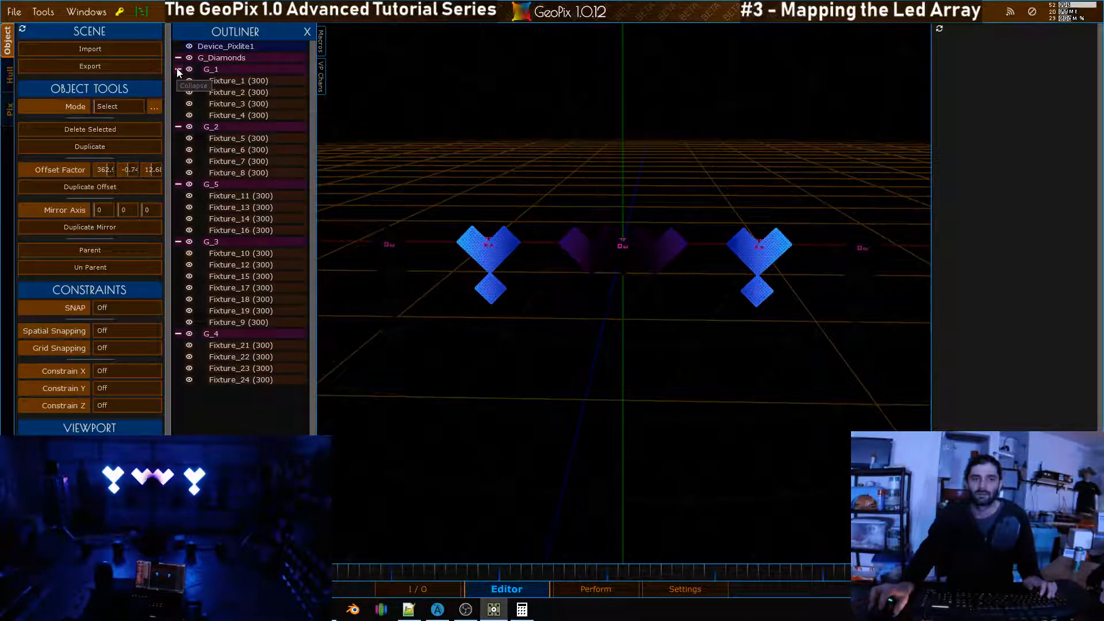
left_click(178, 70)
left_click(178, 80)
left_click(179, 92)
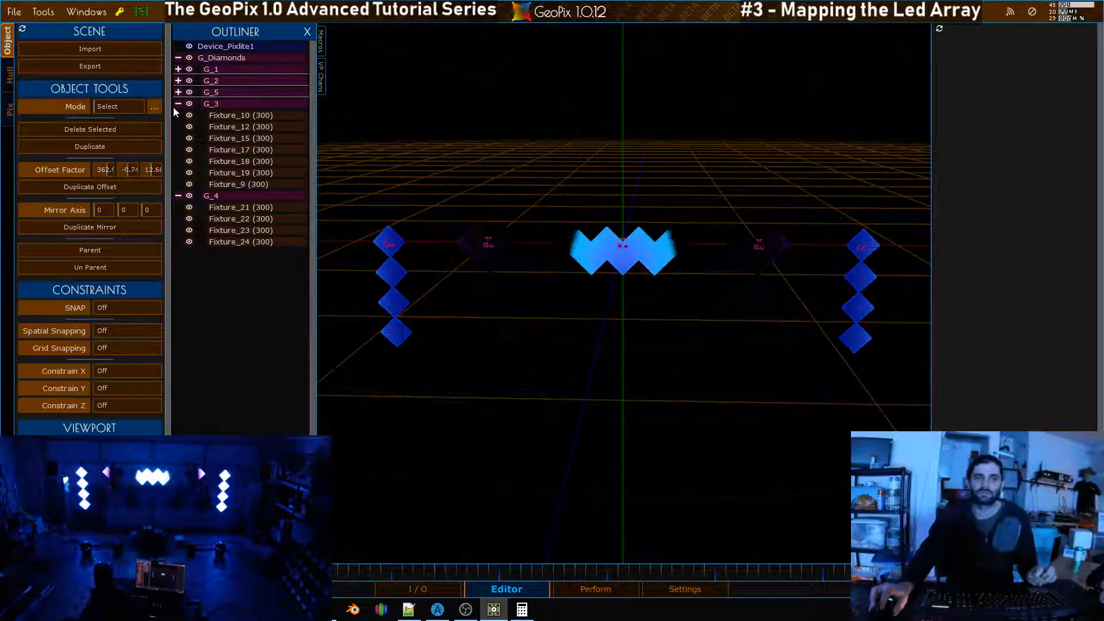
left_click(178, 104)
left_click(178, 115)
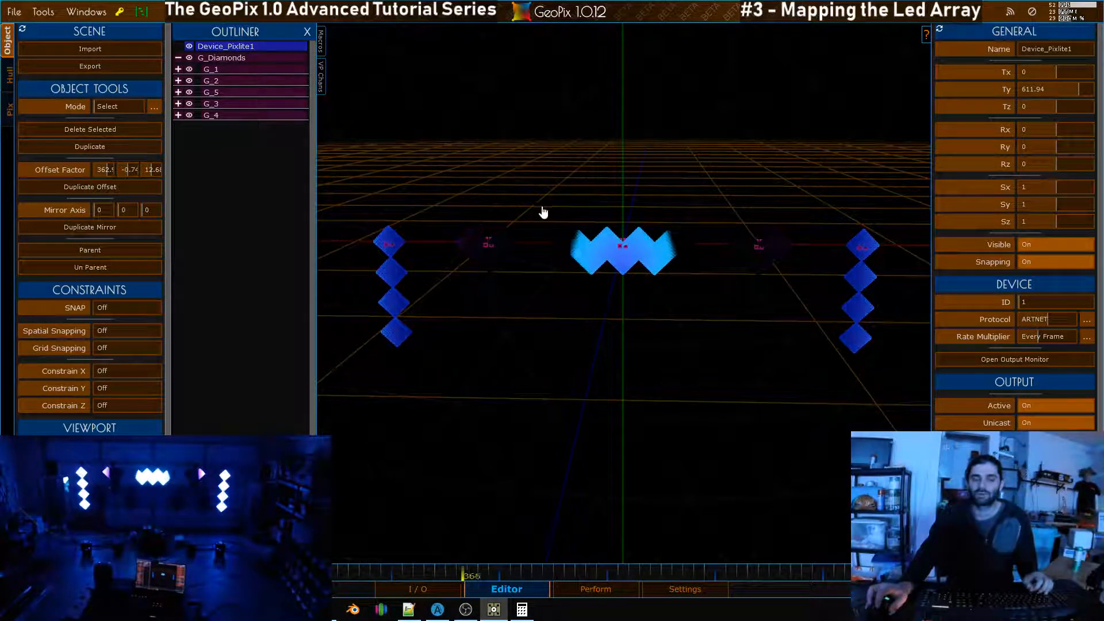
Parent Device_Pixlite1 to the G_Diamonds group
left_click(222, 57, "shift")
key("p")
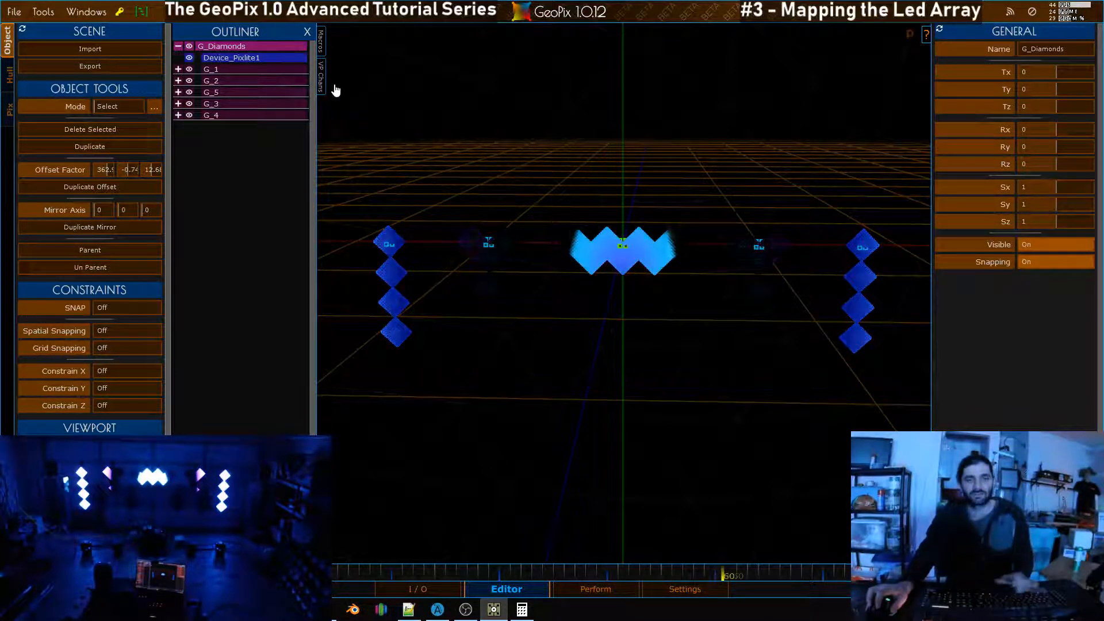
Try to move groups G_1 to G_5 together freehand along the Y axis
right_click_drag(545, 246, 619, 237, "alt")
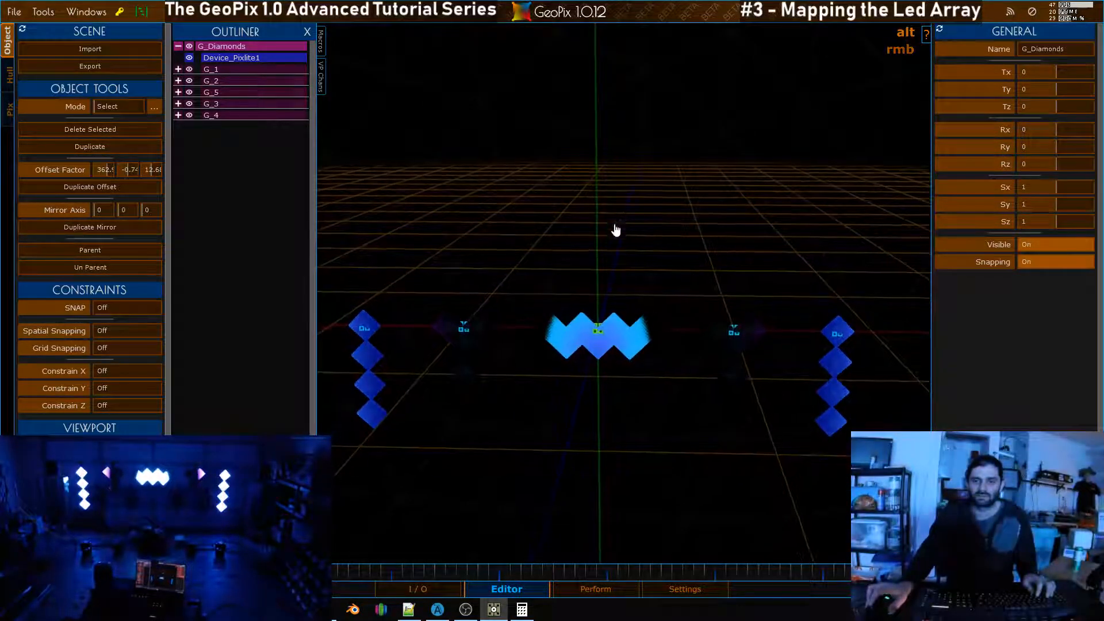
left_click_drag(577, 217, 532, 215, "alt")
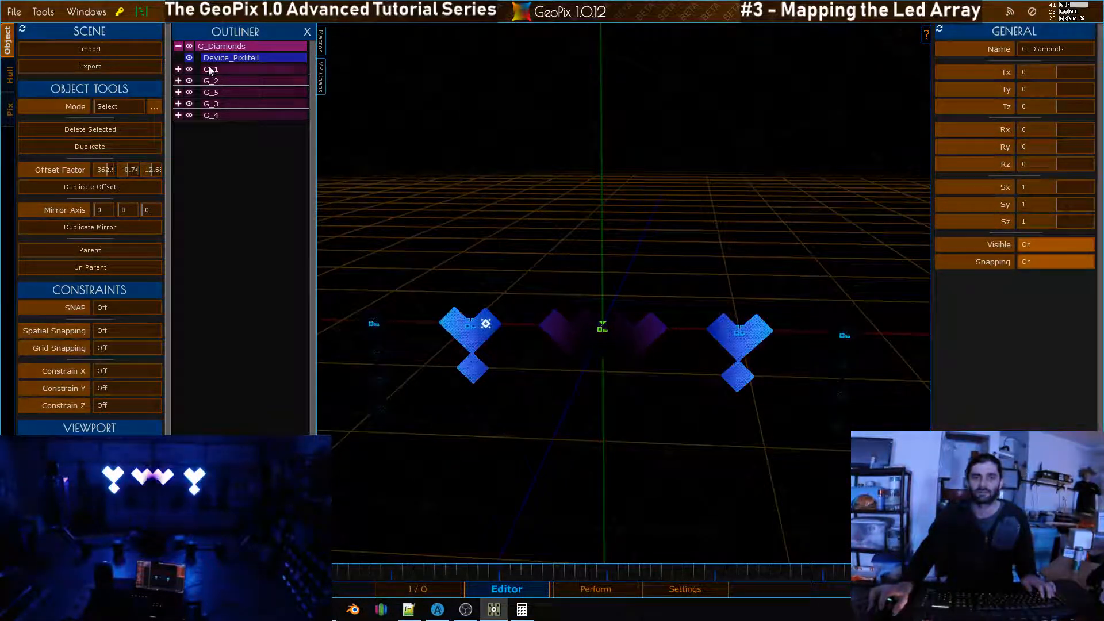
left_click(216, 70)
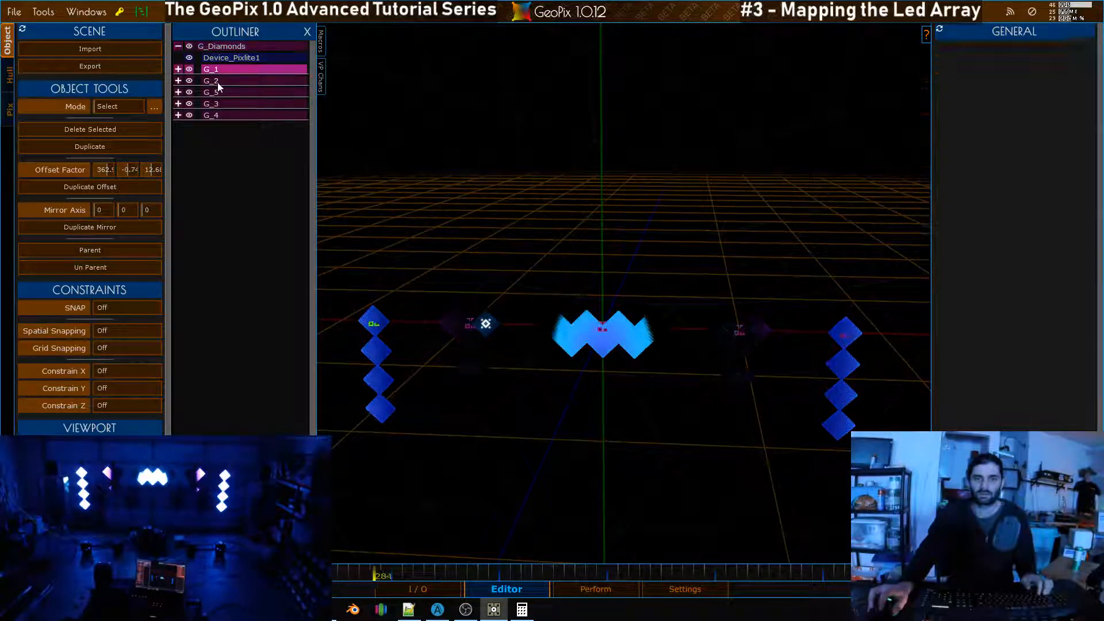
left_click(219, 92, "shift")
left_click(214, 116, "shift")
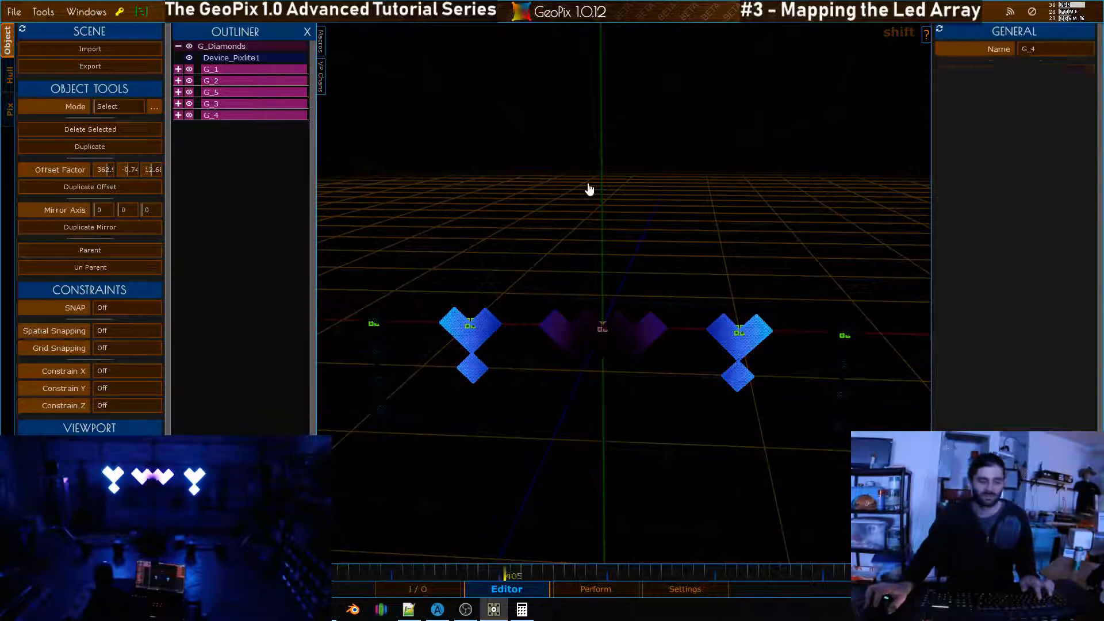
key("g")
key("y")
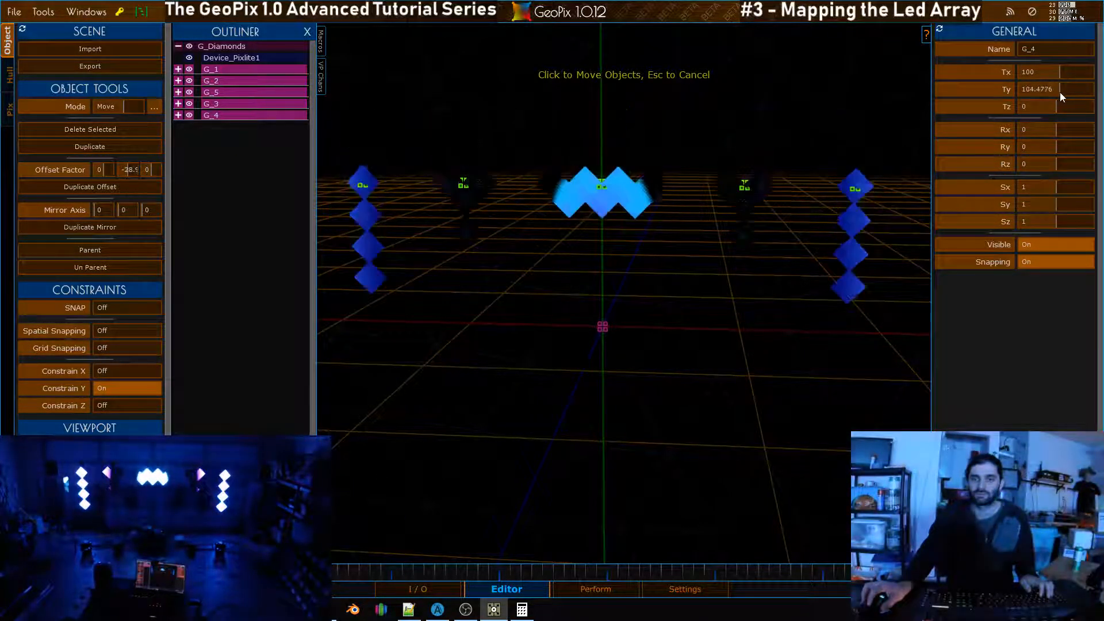
Reset the Y position of all five groups, G_1 to G_5, and set their Ty to -50
left_click(224, 70)
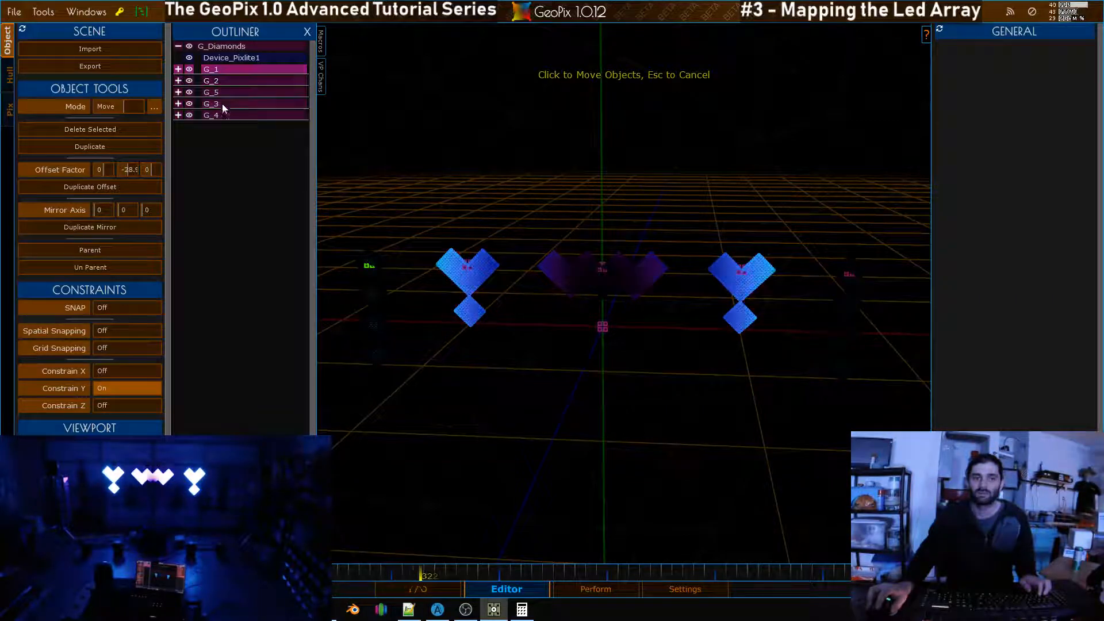
left_click(222, 115, "shift")
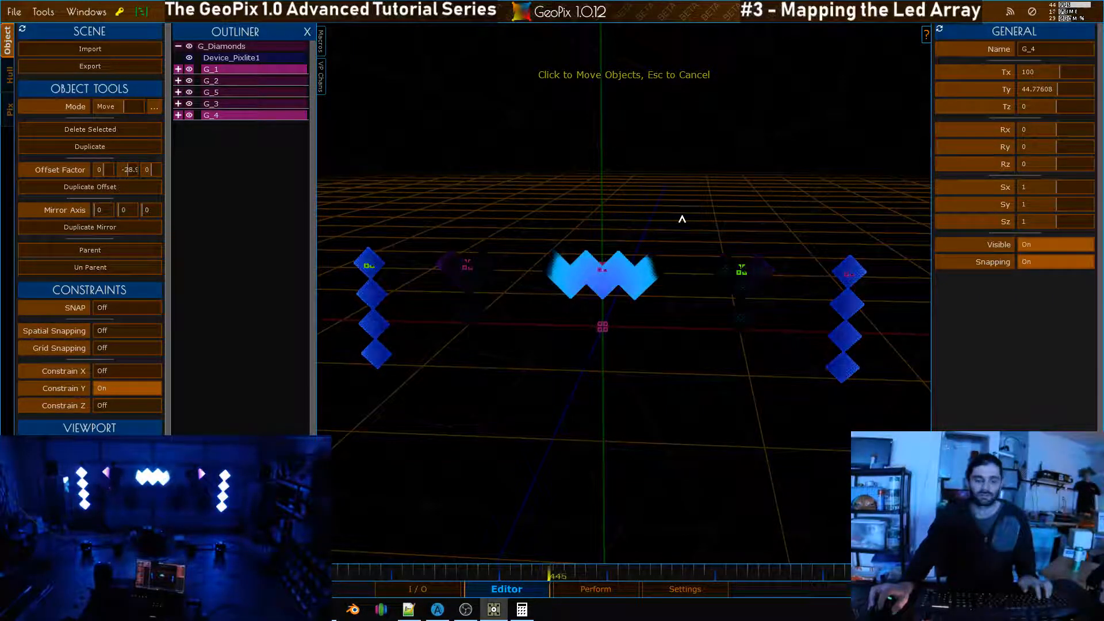
left_click(213, 83, "shift")
left_click(229, 92, "shift")
left_click(220, 105, "shift")
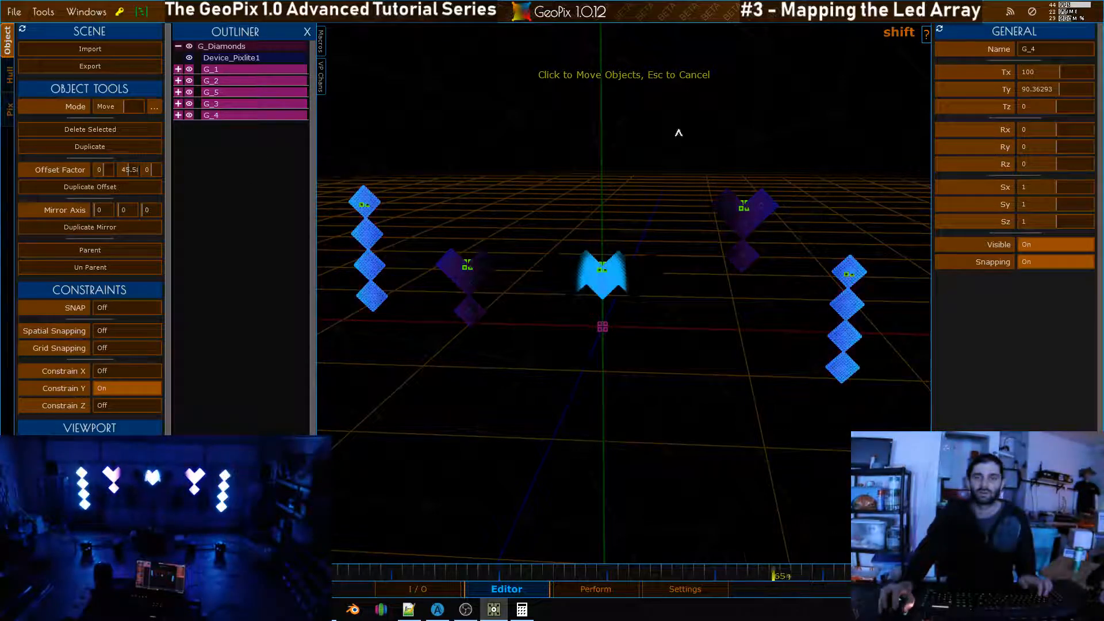
right_click(999, 88)
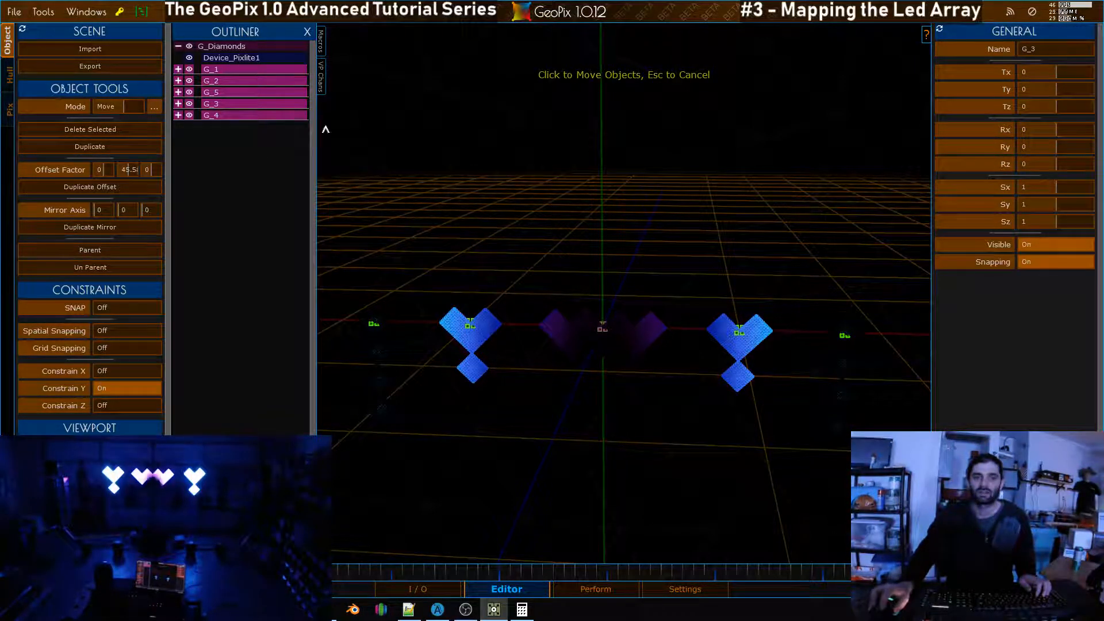
left_click(1002, 88)
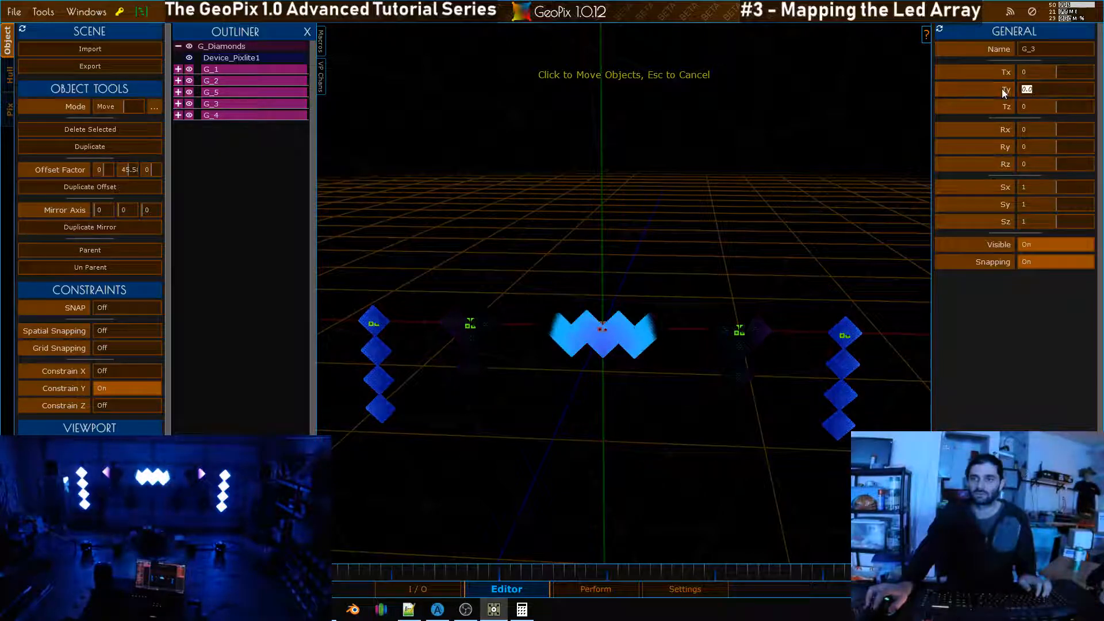
type("-50")
key("Return")
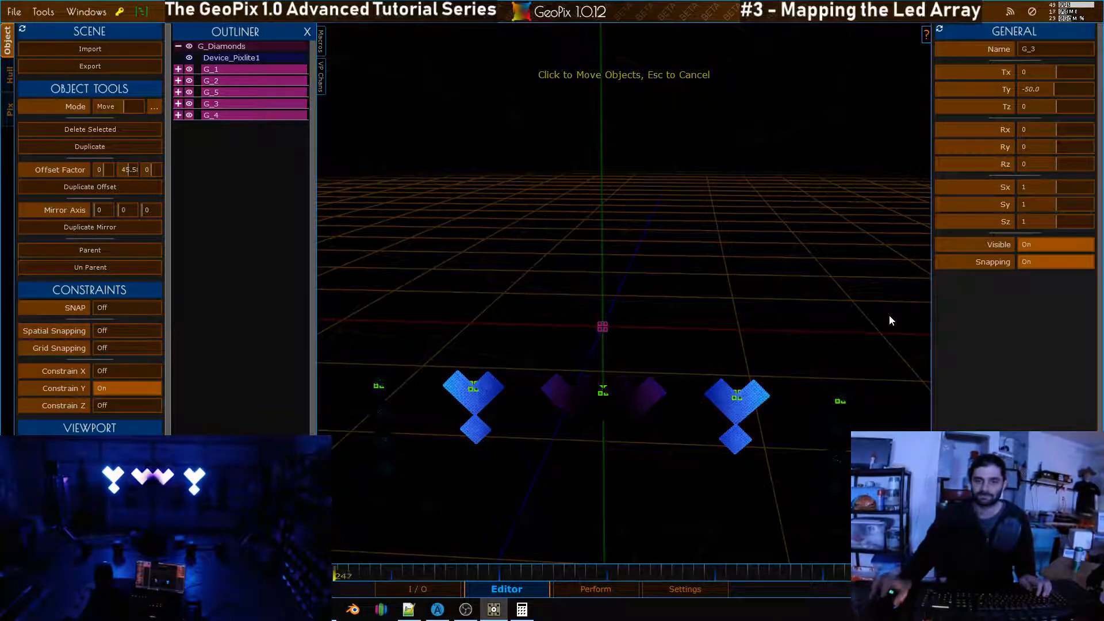
Move Device_Pixlite1 along the Y axis and set its Ty to -25
left_click(241, 57)
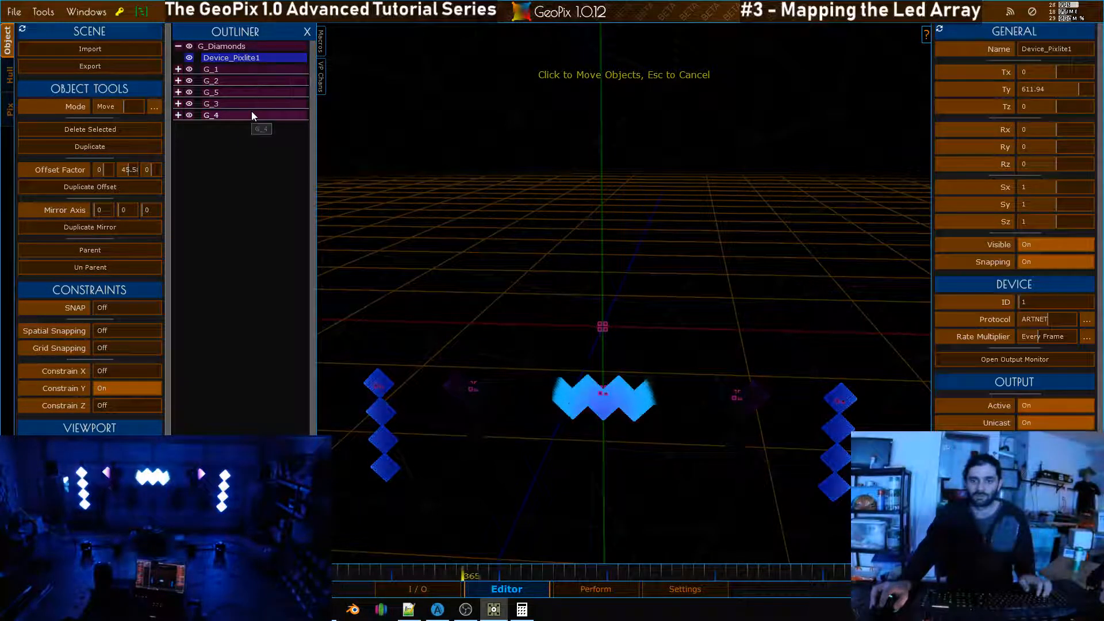
left_click(621, 352)
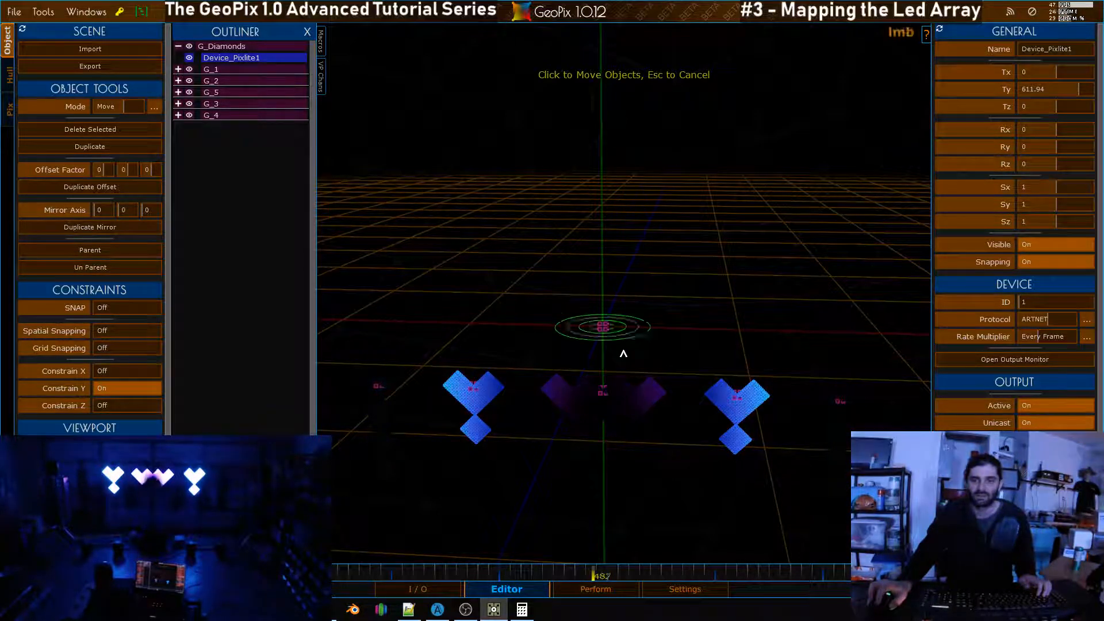
key("q")
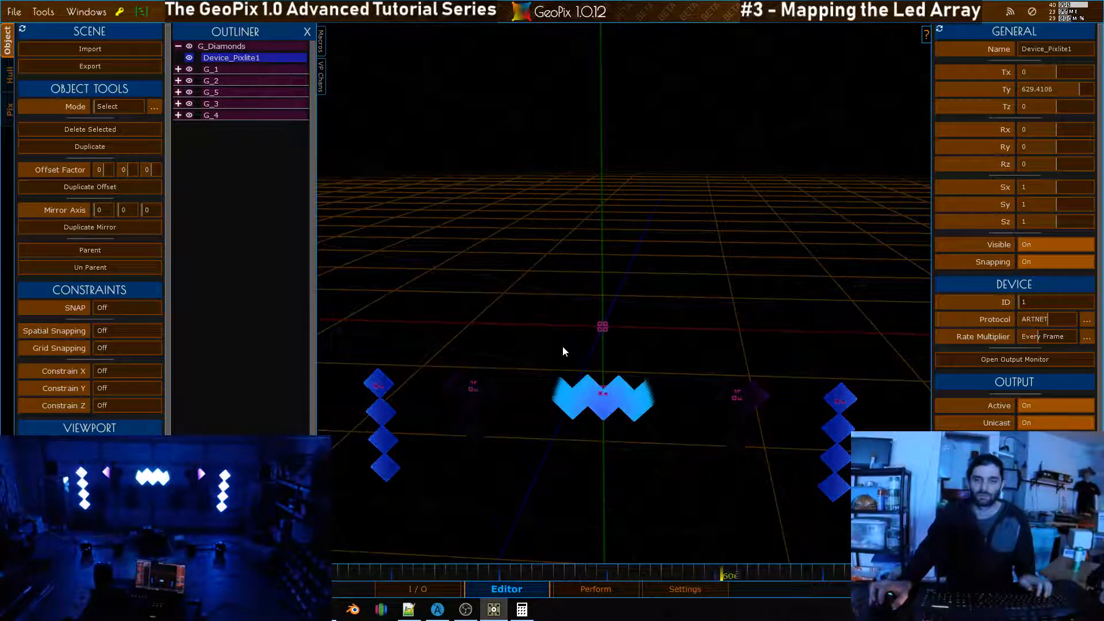
left_click_drag(664, 230, 639, 211, "alt")
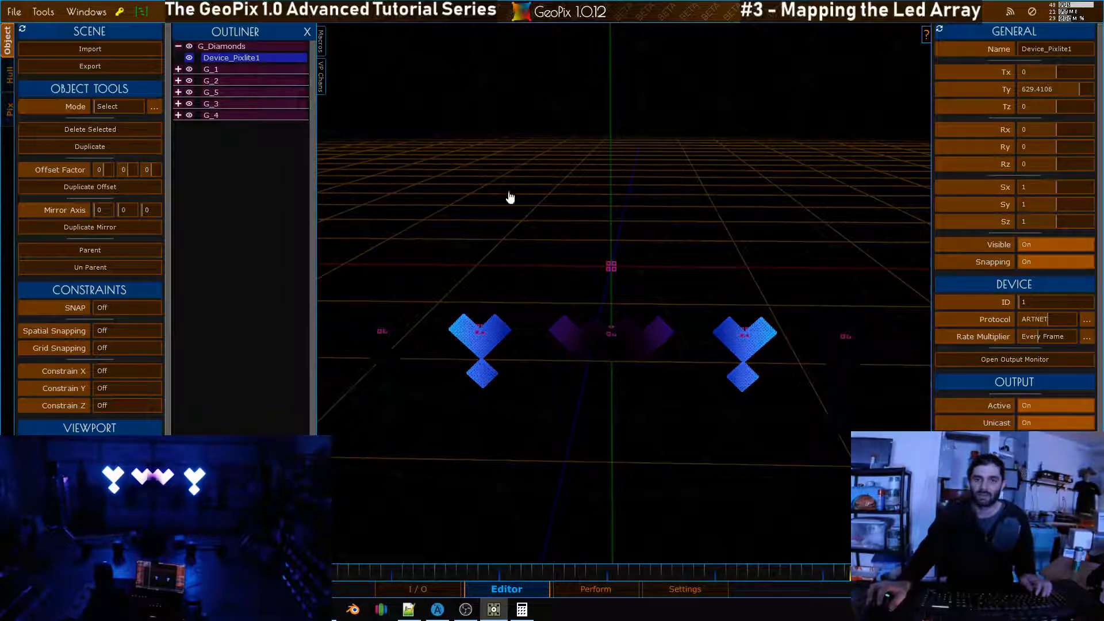
scroll(561, 174, "down", 1)
scroll(561, 173, "down", 2)
left_click_drag(699, 231, 678, 156, "alt")
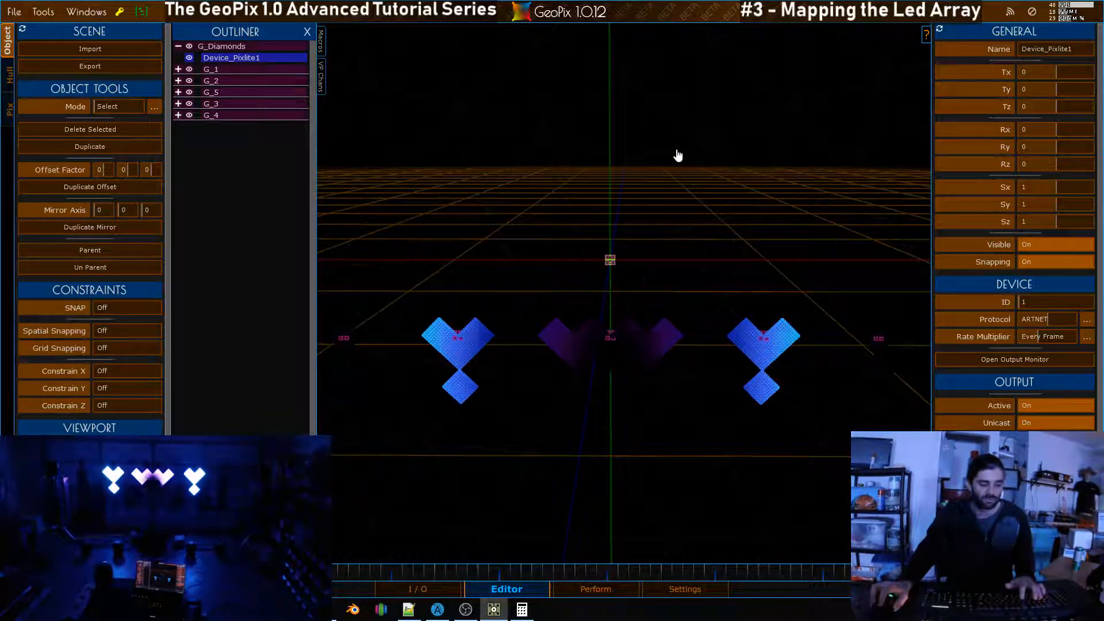
key("g")
key("y")
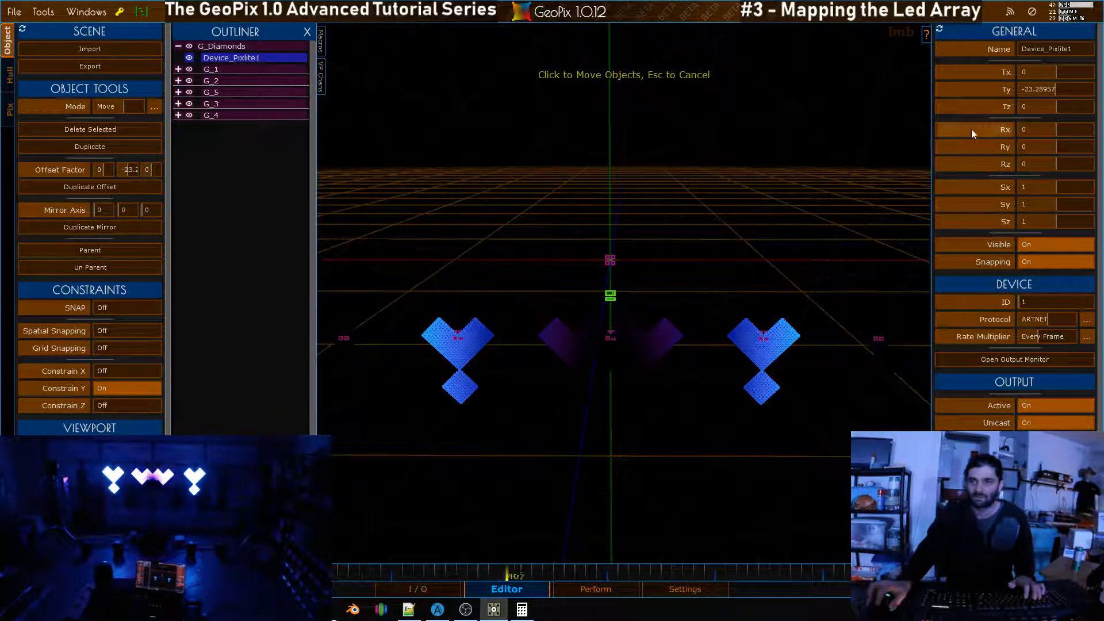
left_click(1009, 91)
type("-25")
key("Return")
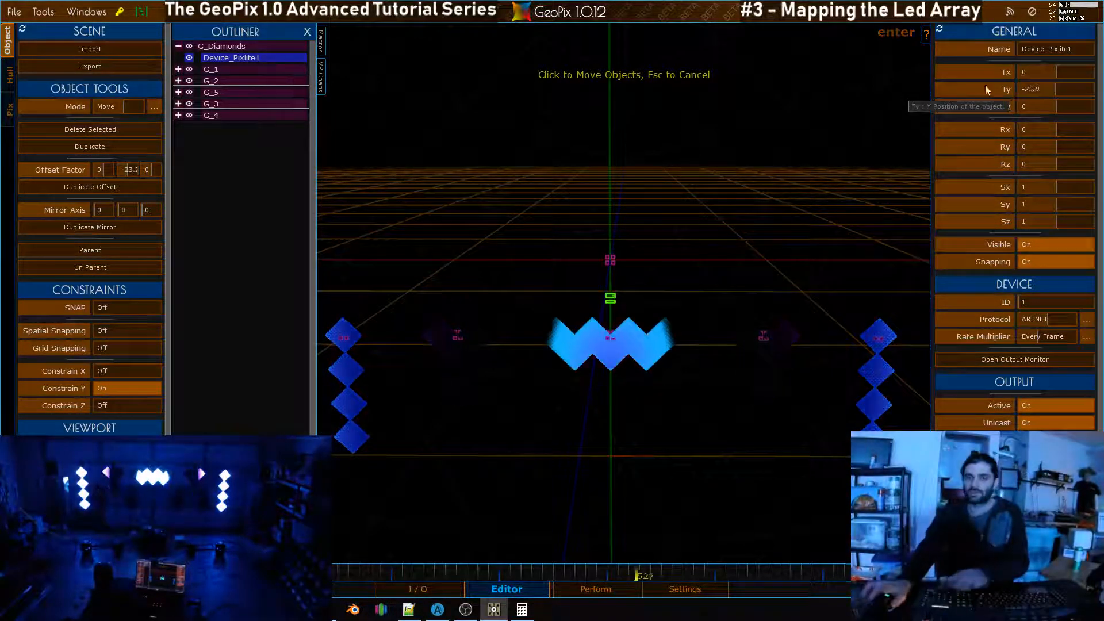
Collapse the G_Diamonds group in the outliner and select Device_Pixlite1 in the viewport
scroll(658, 165, "down", 4)
left_click_drag(658, 164, 730, 266, "alt")
left_click(181, 48)
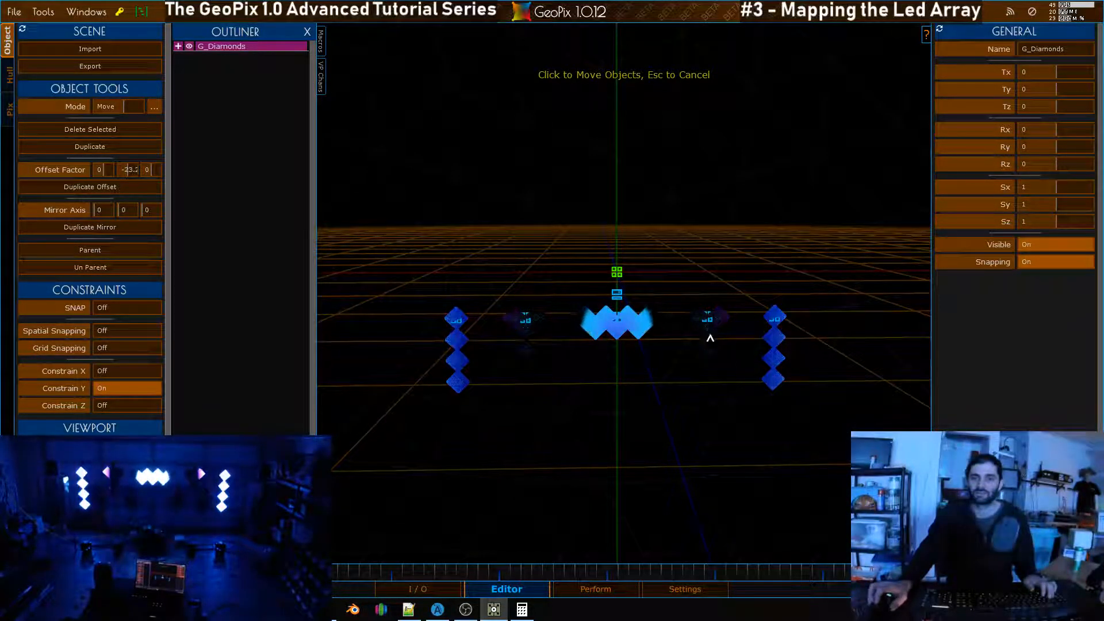
left_click_drag(697, 334, 612, 287, "alt")
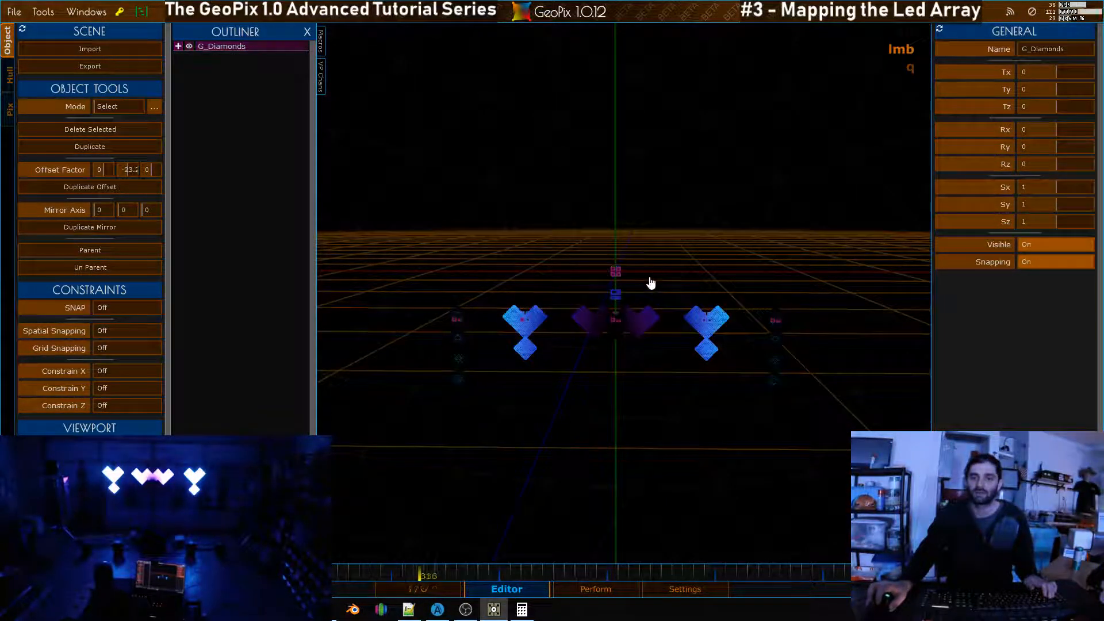
left_click(650, 279)
left_click(615, 296)
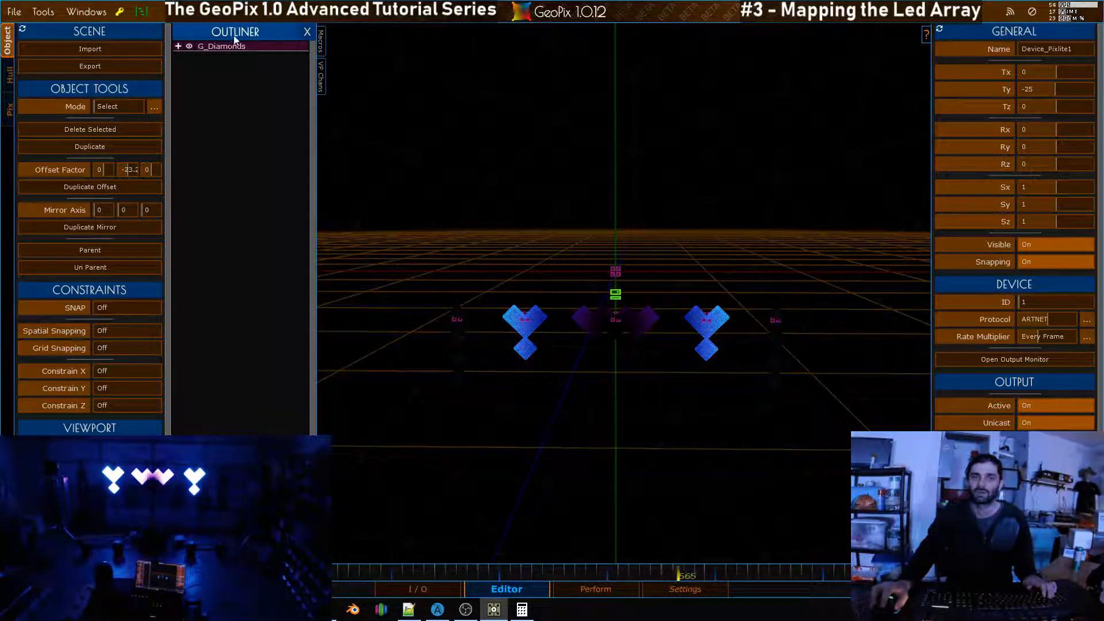
Save the project as Garage_tutorial_V2.txt in the Desktop folder Tutorials > Advanced_ledanddmx
right_click_drag(693, 253, 685, 214, "alt")
left_click_drag(695, 224, 690, 198, "alt")
left_click(14, 13)
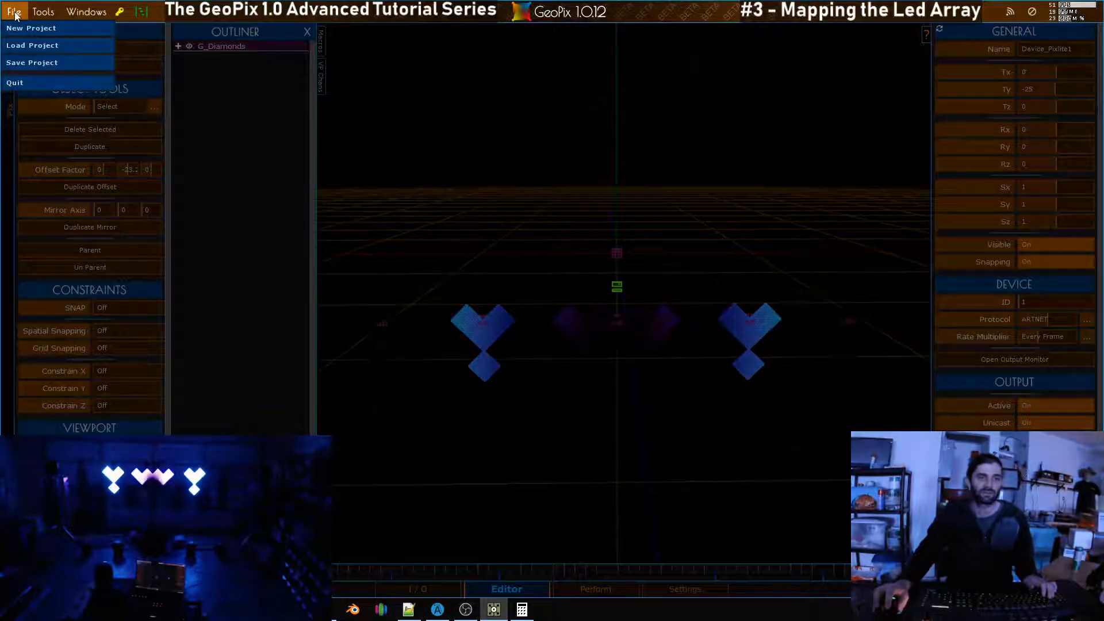
left_click(35, 62)
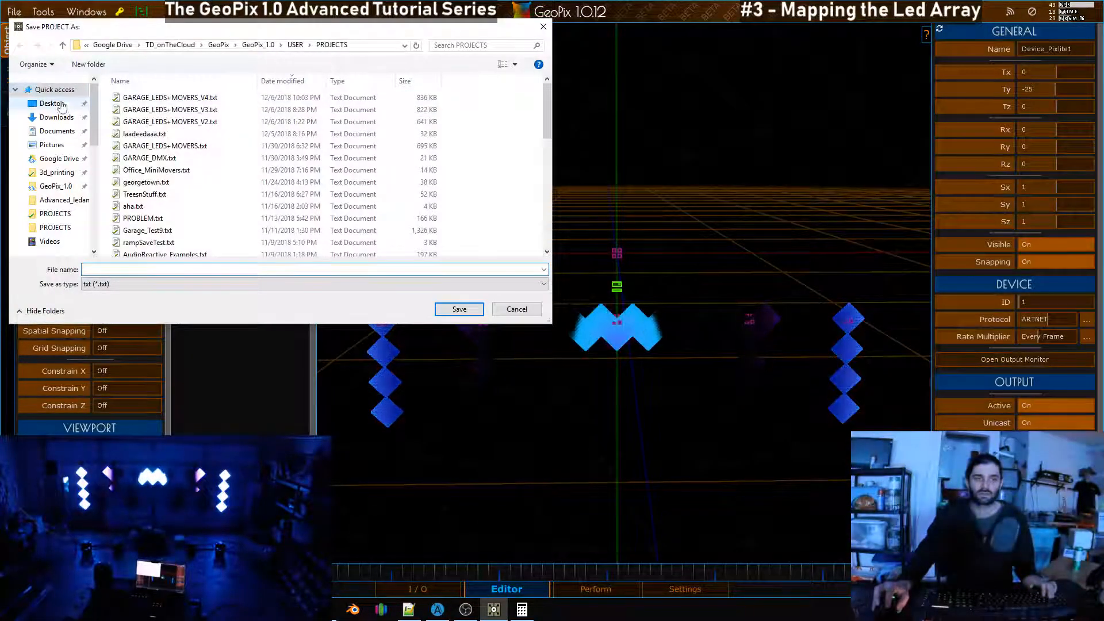
left_click(52, 103)
double_click(136, 122)
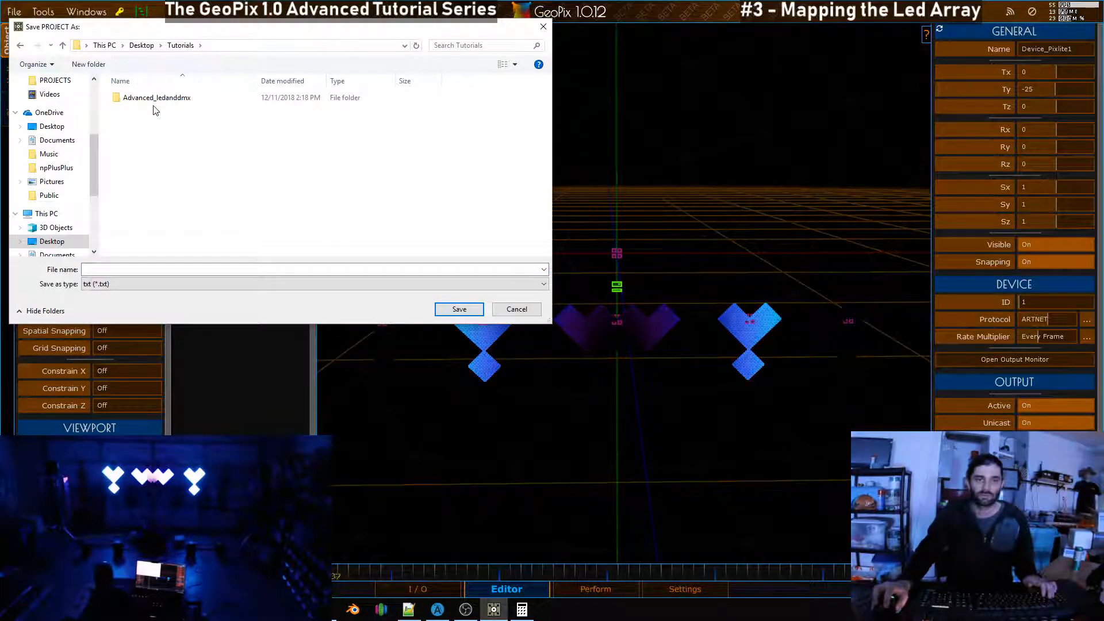
double_click(156, 101)
left_click(140, 109)
left_click(132, 269)
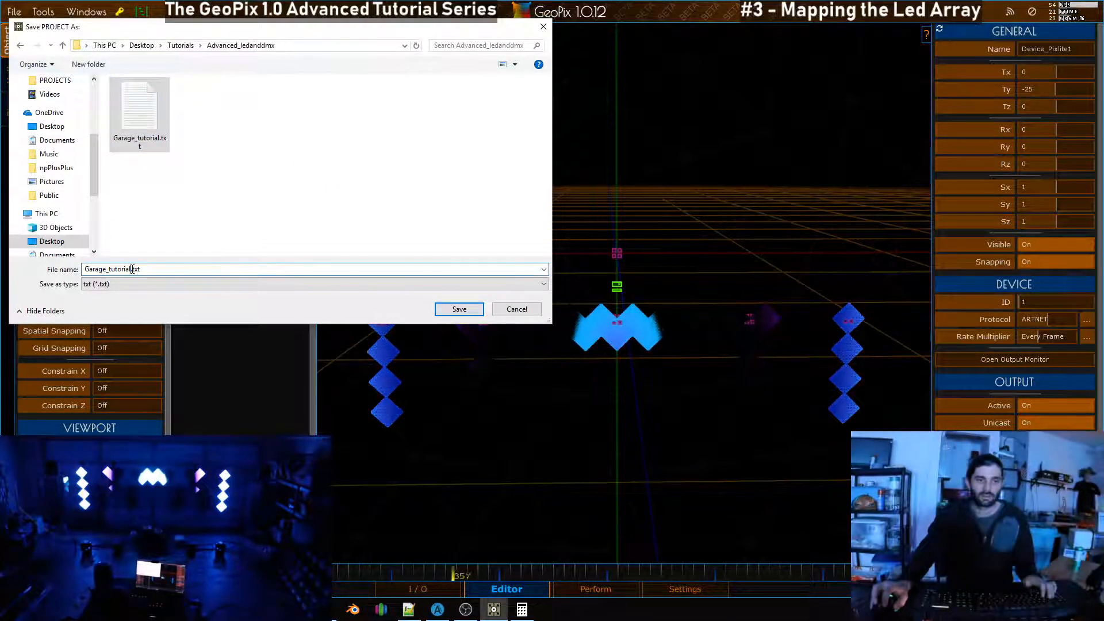
left_click(134, 269)
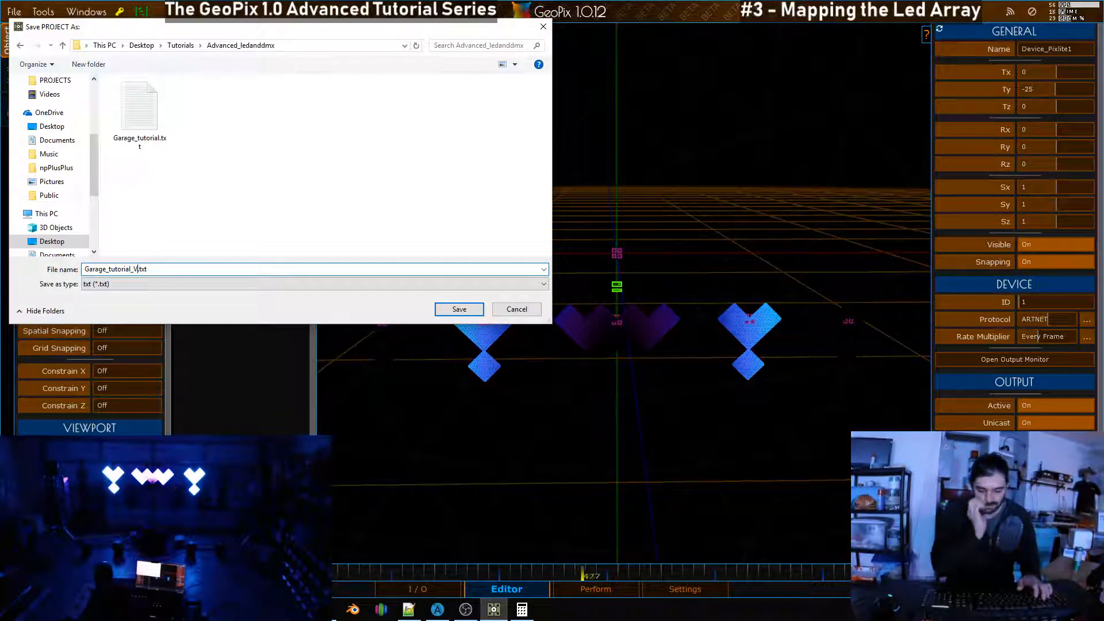
key("Return")
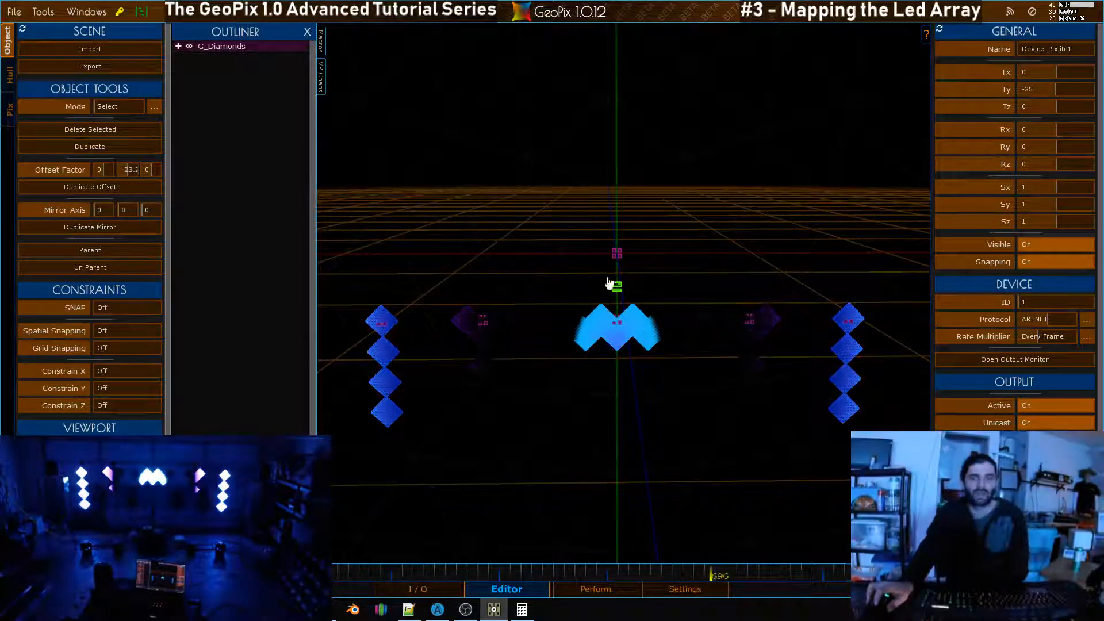
Export the G_Diamonds group as Diamonds_Mapped into the Desktop folder Tutorials > Advanced_ledanddmx
left_click(230, 47)
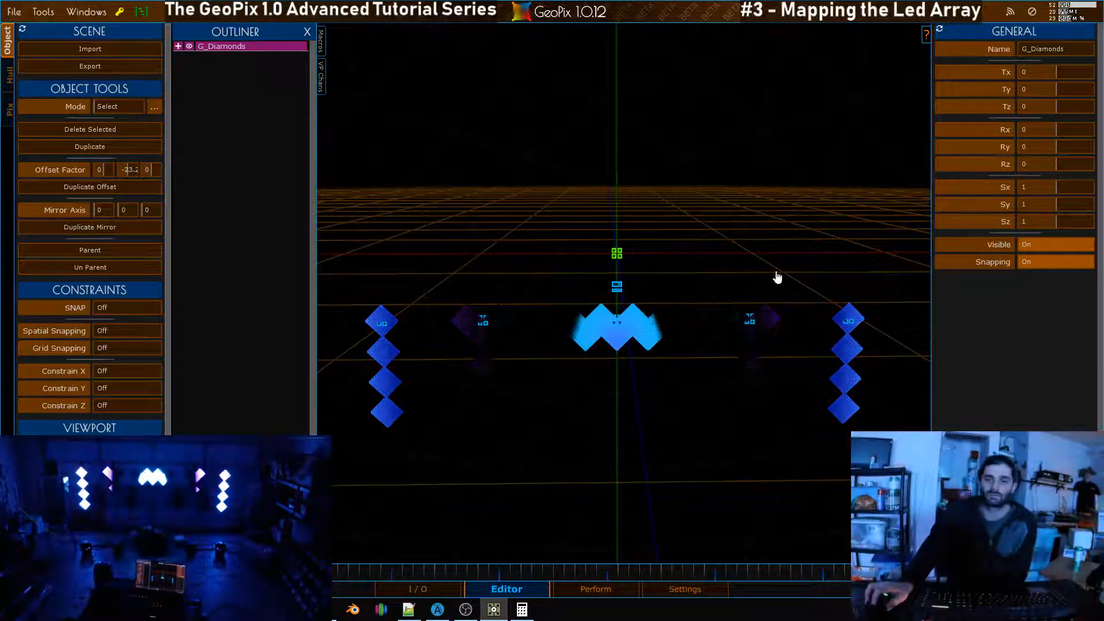
left_click(115, 66)
left_click(226, 45)
left_click(115, 46)
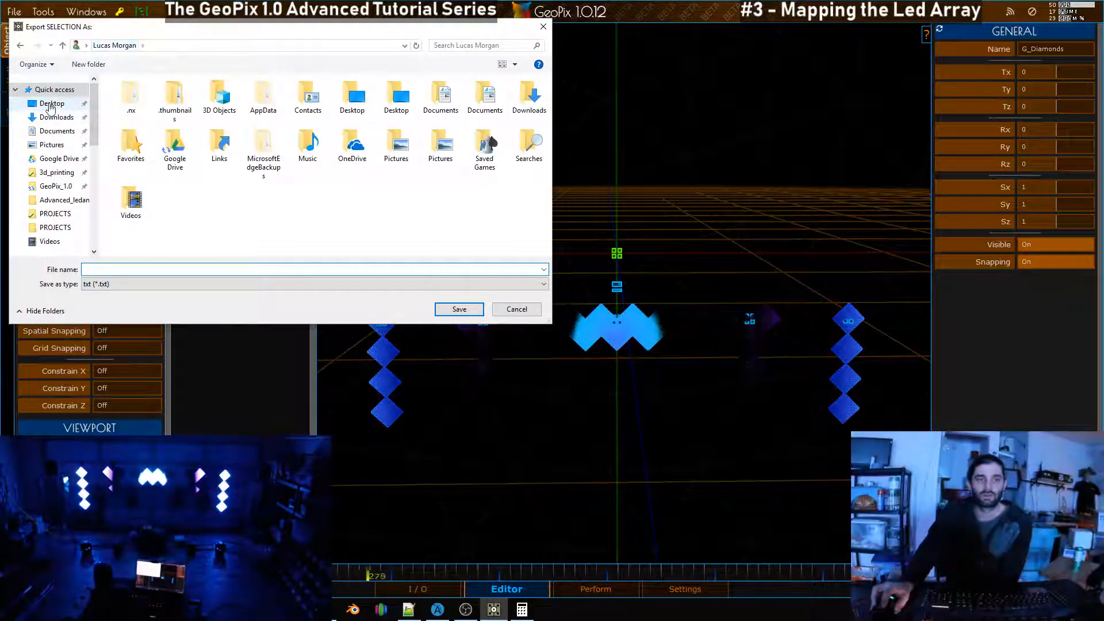
left_click(52, 103)
double_click(150, 125)
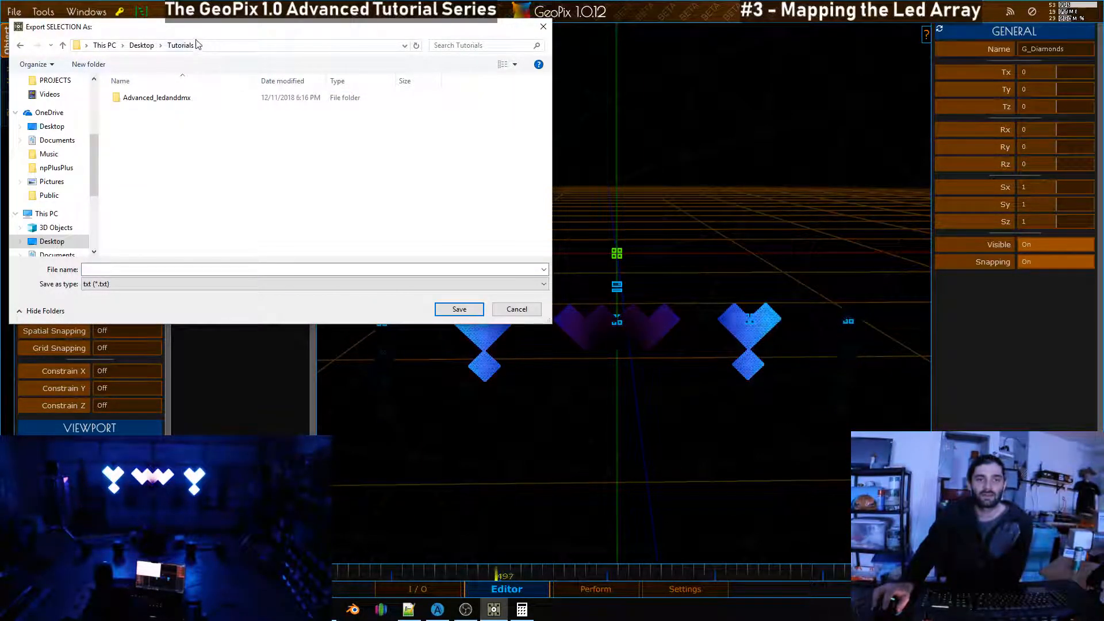
left_click_drag(198, 27, 292, 87)
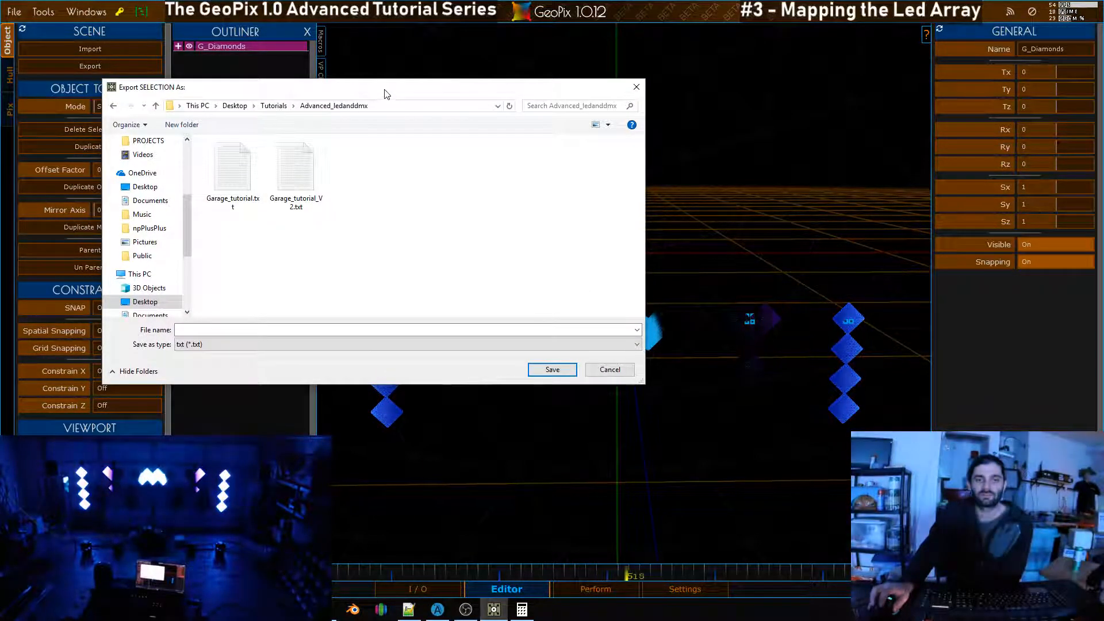
left_click_drag(385, 91, 424, 119)
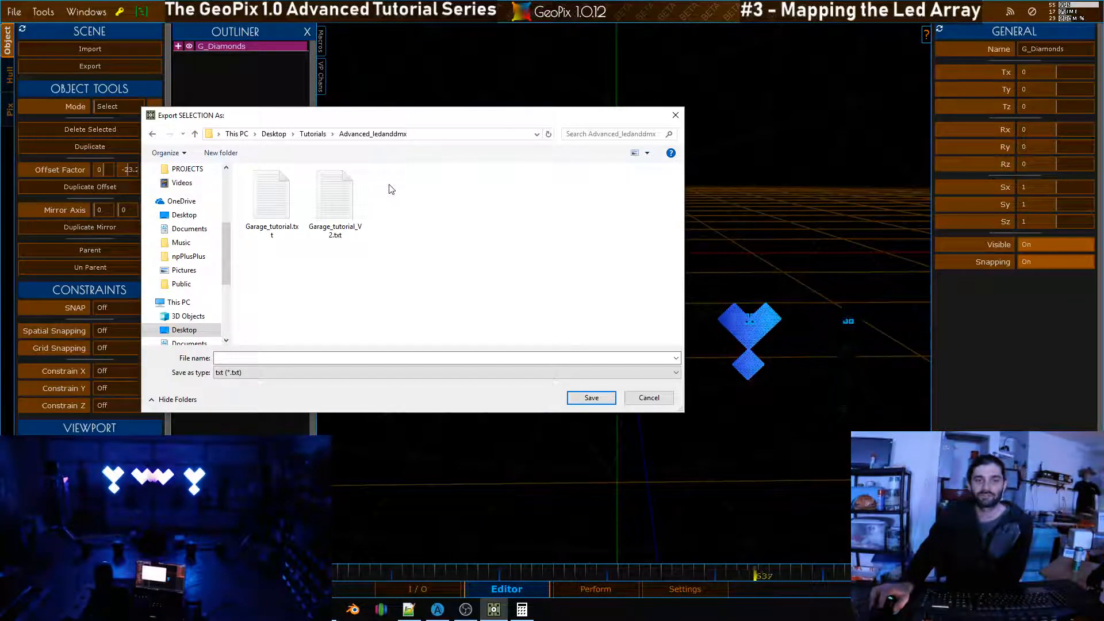
left_click(261, 356)
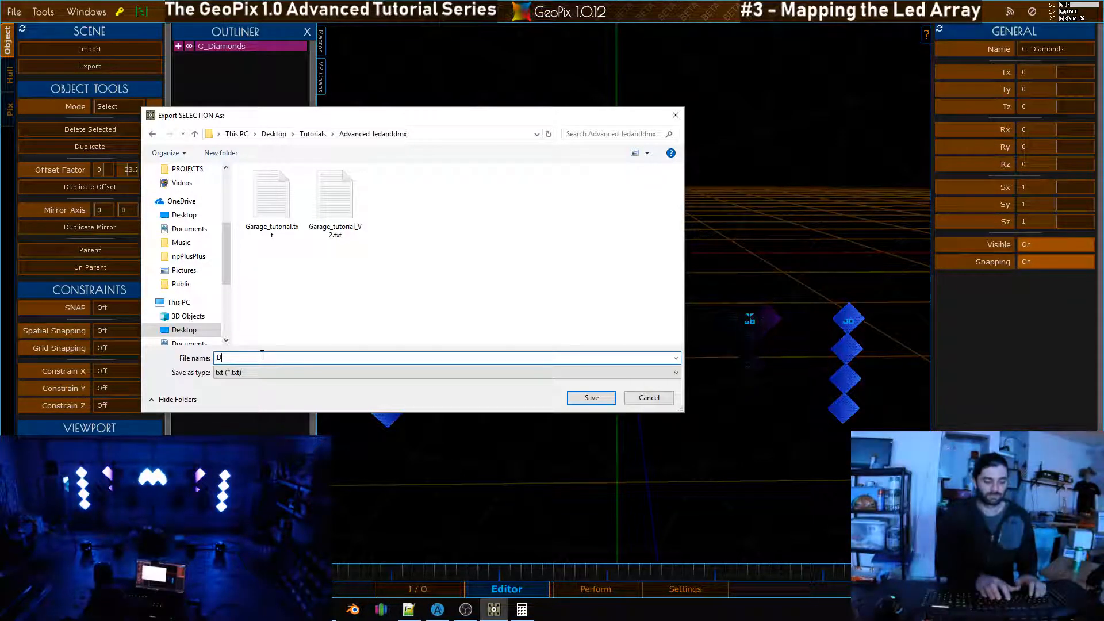
type("Diamonds_Ma")
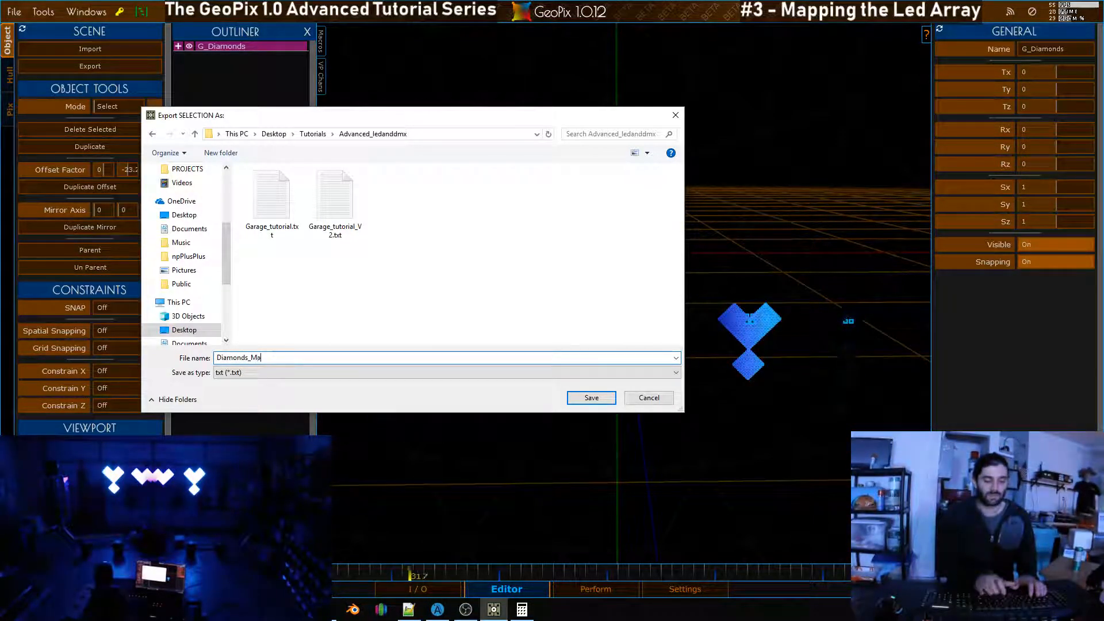
type("pped")
key("Return")
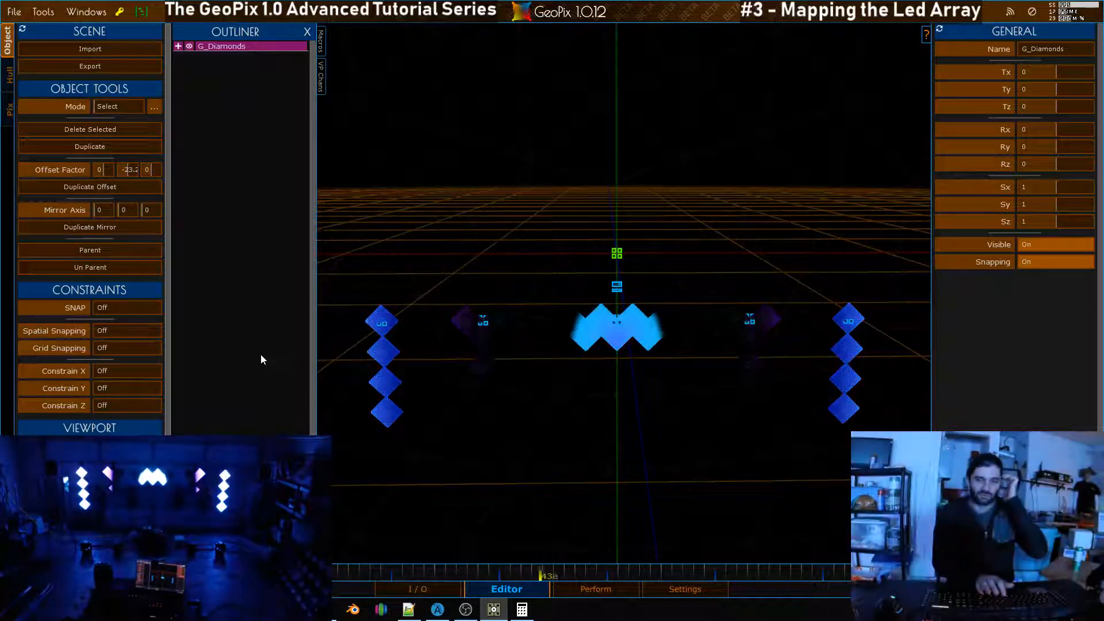